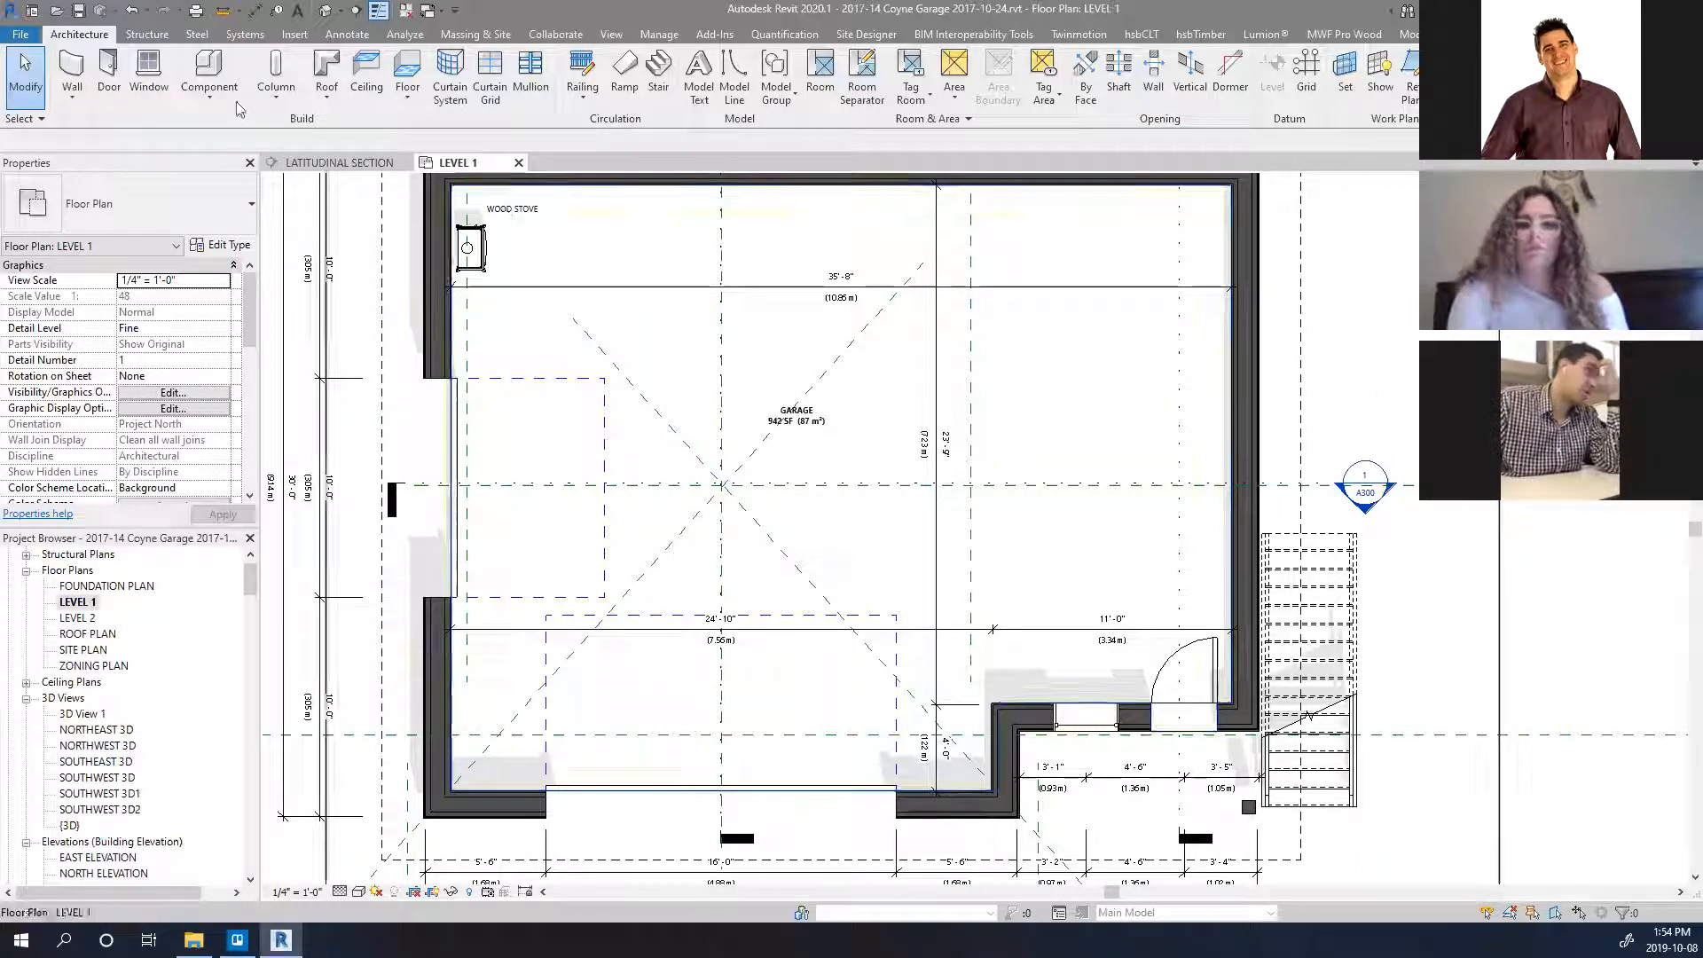
Open the default 3D view of the garage model.
scroll(683, 324, "down", 4)
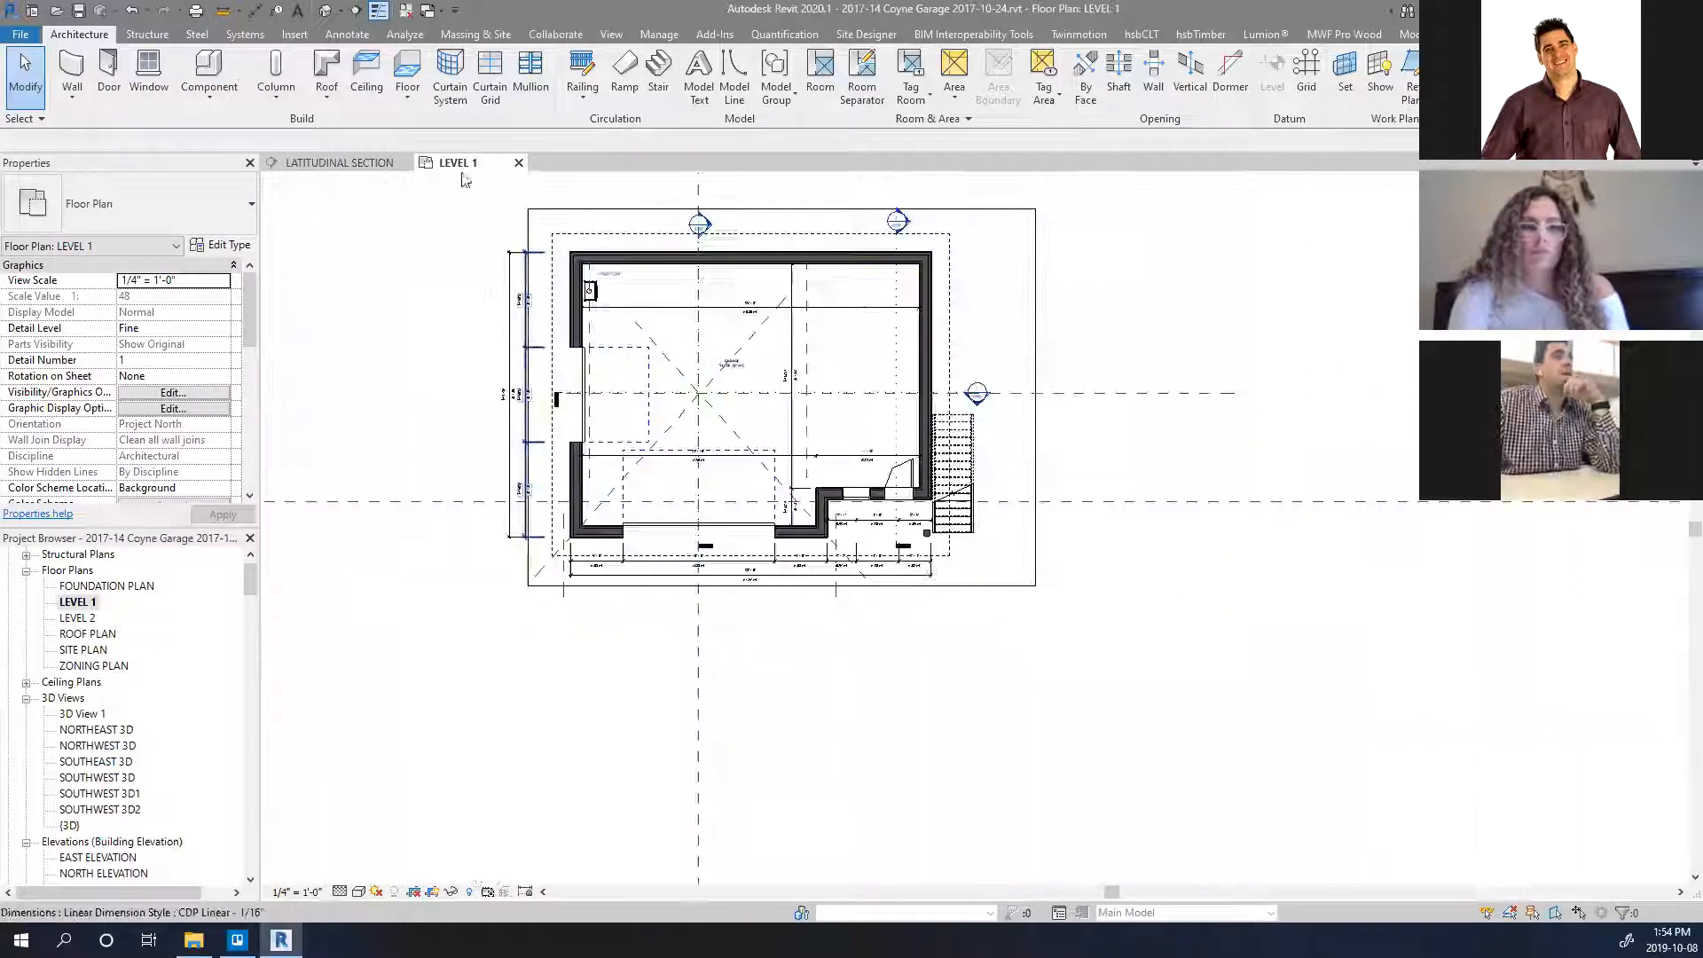
left_click(325, 10)
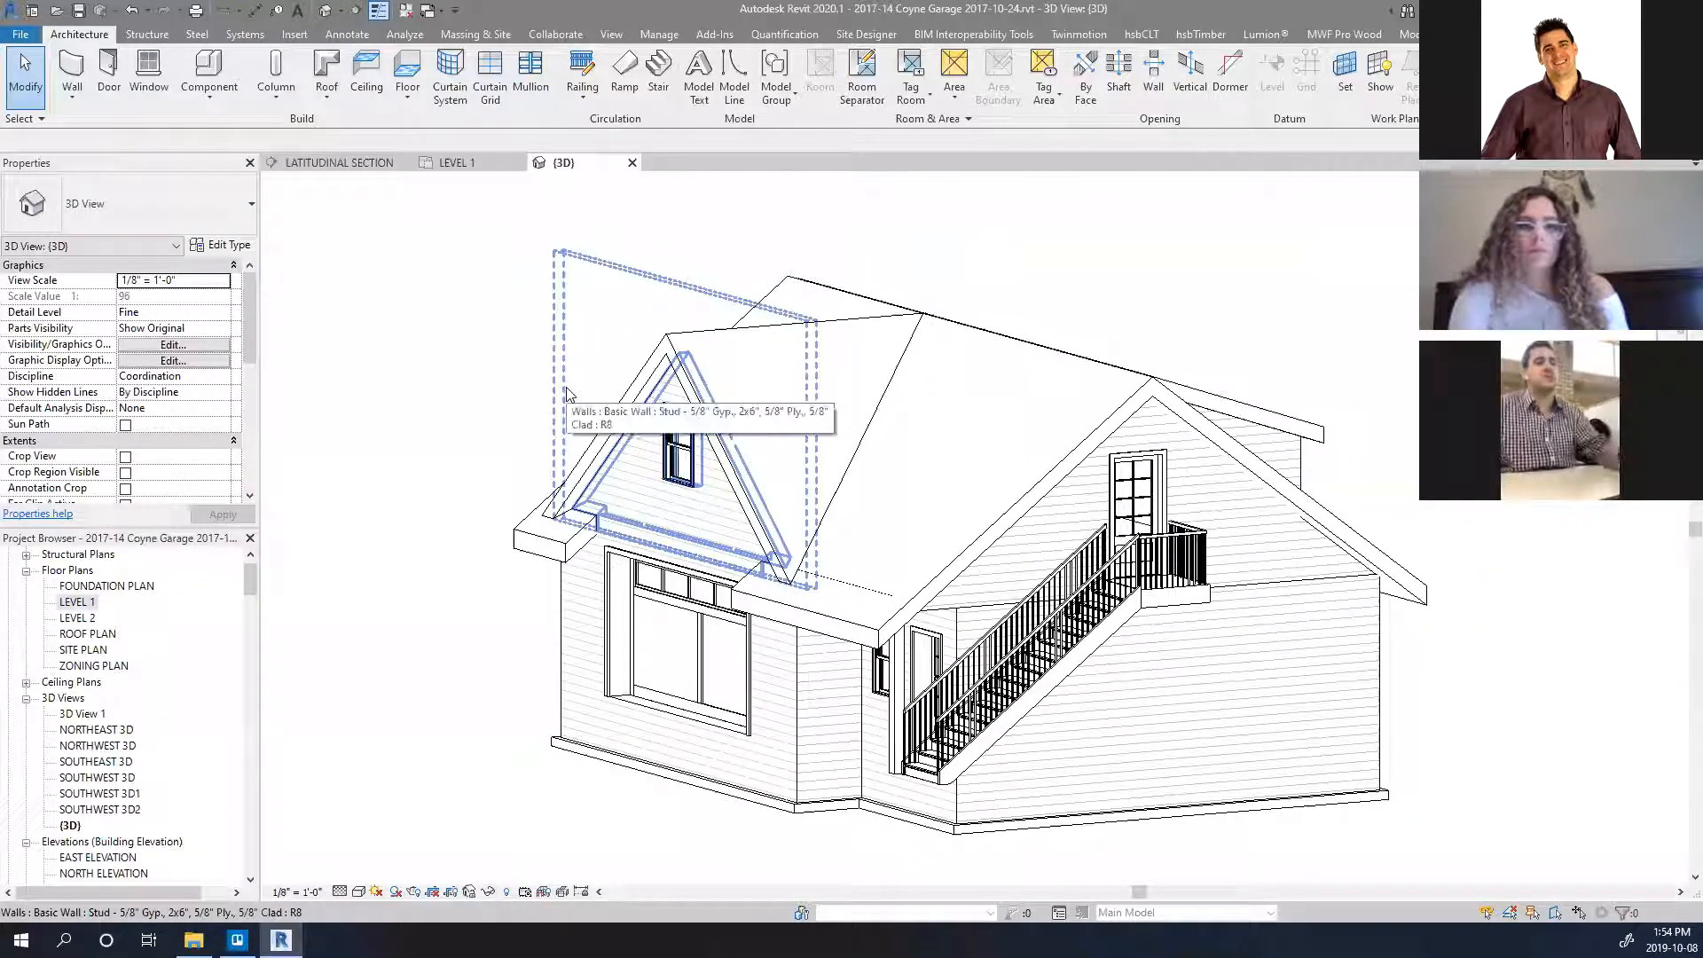
middle_click_drag(567, 395, 535, 757, "shift")
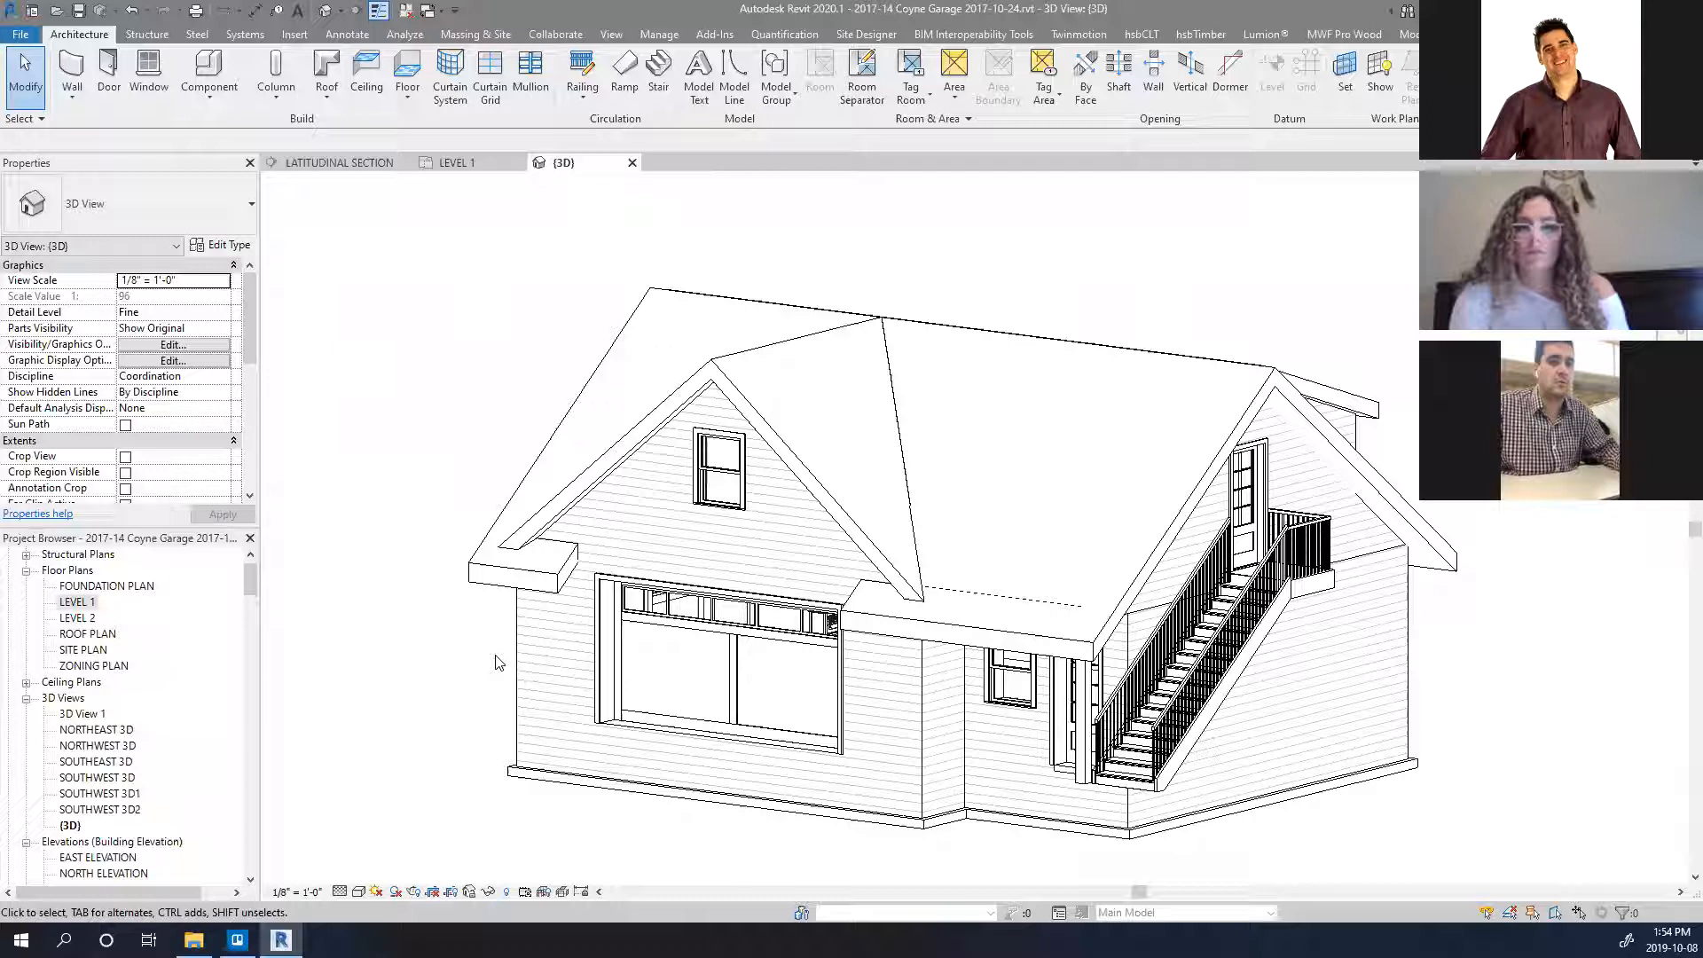
Examine the garage's roof, gables, large openings, footing and exterior stair from several sides in the 3D view.
scroll(497, 663, "down", 4)
middle_click_drag(467, 661, 774, 719, "shift")
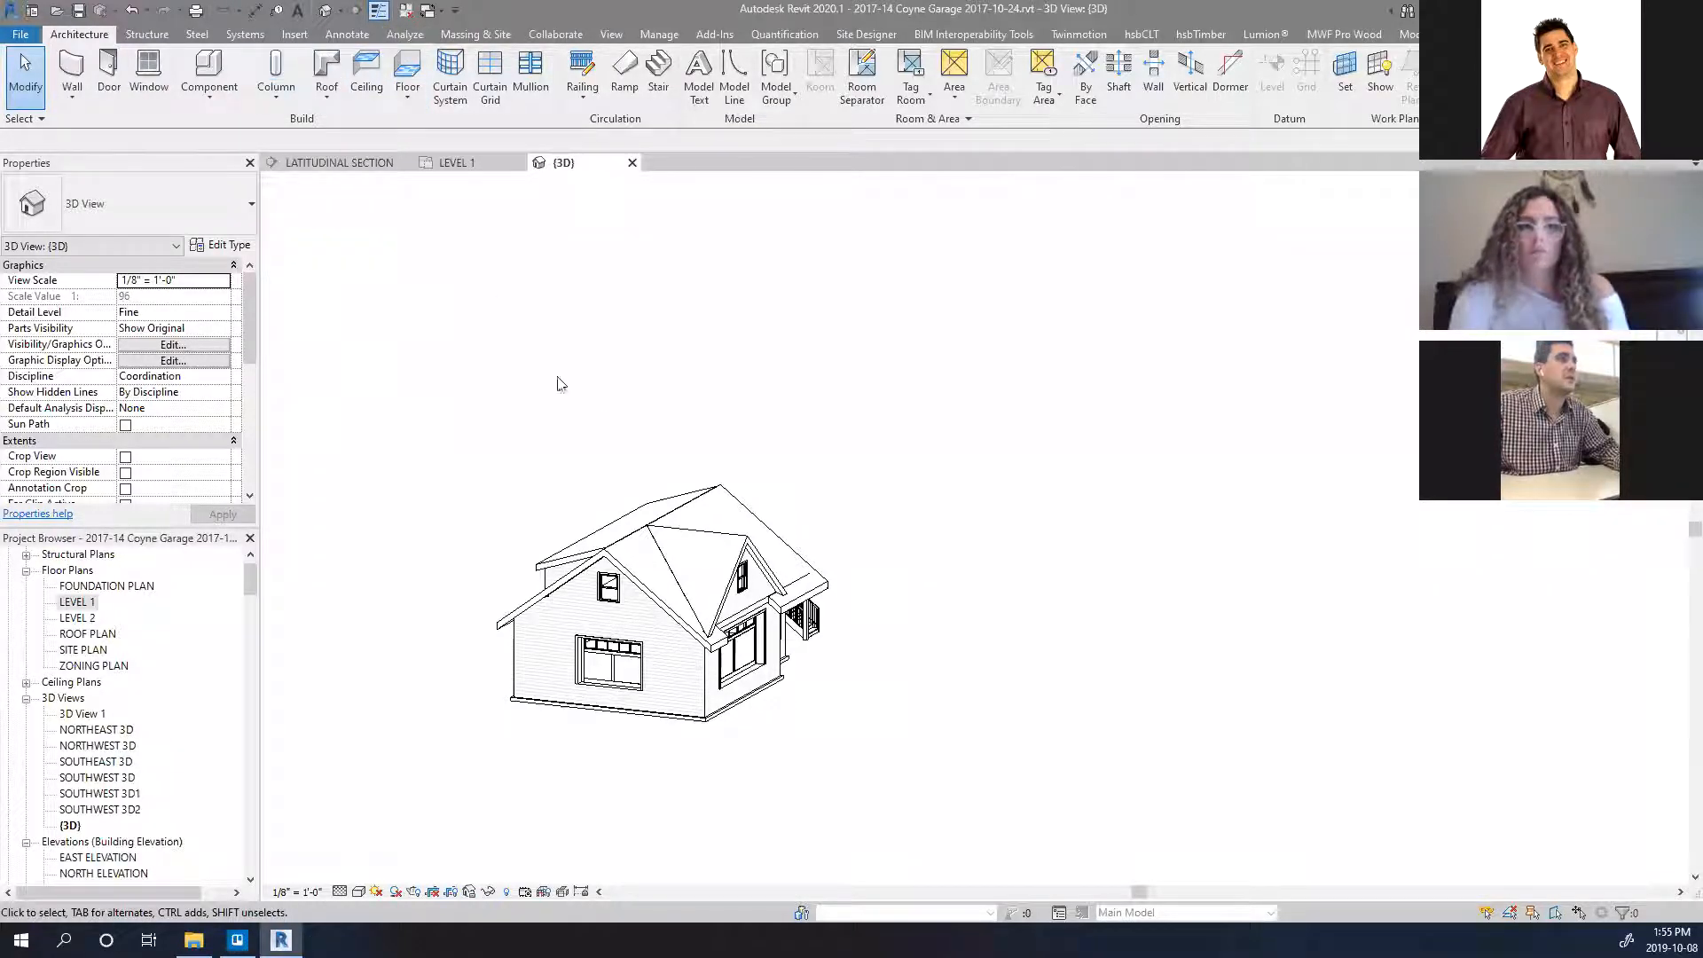
middle_click_drag(887, 383, 638, 568, "shift")
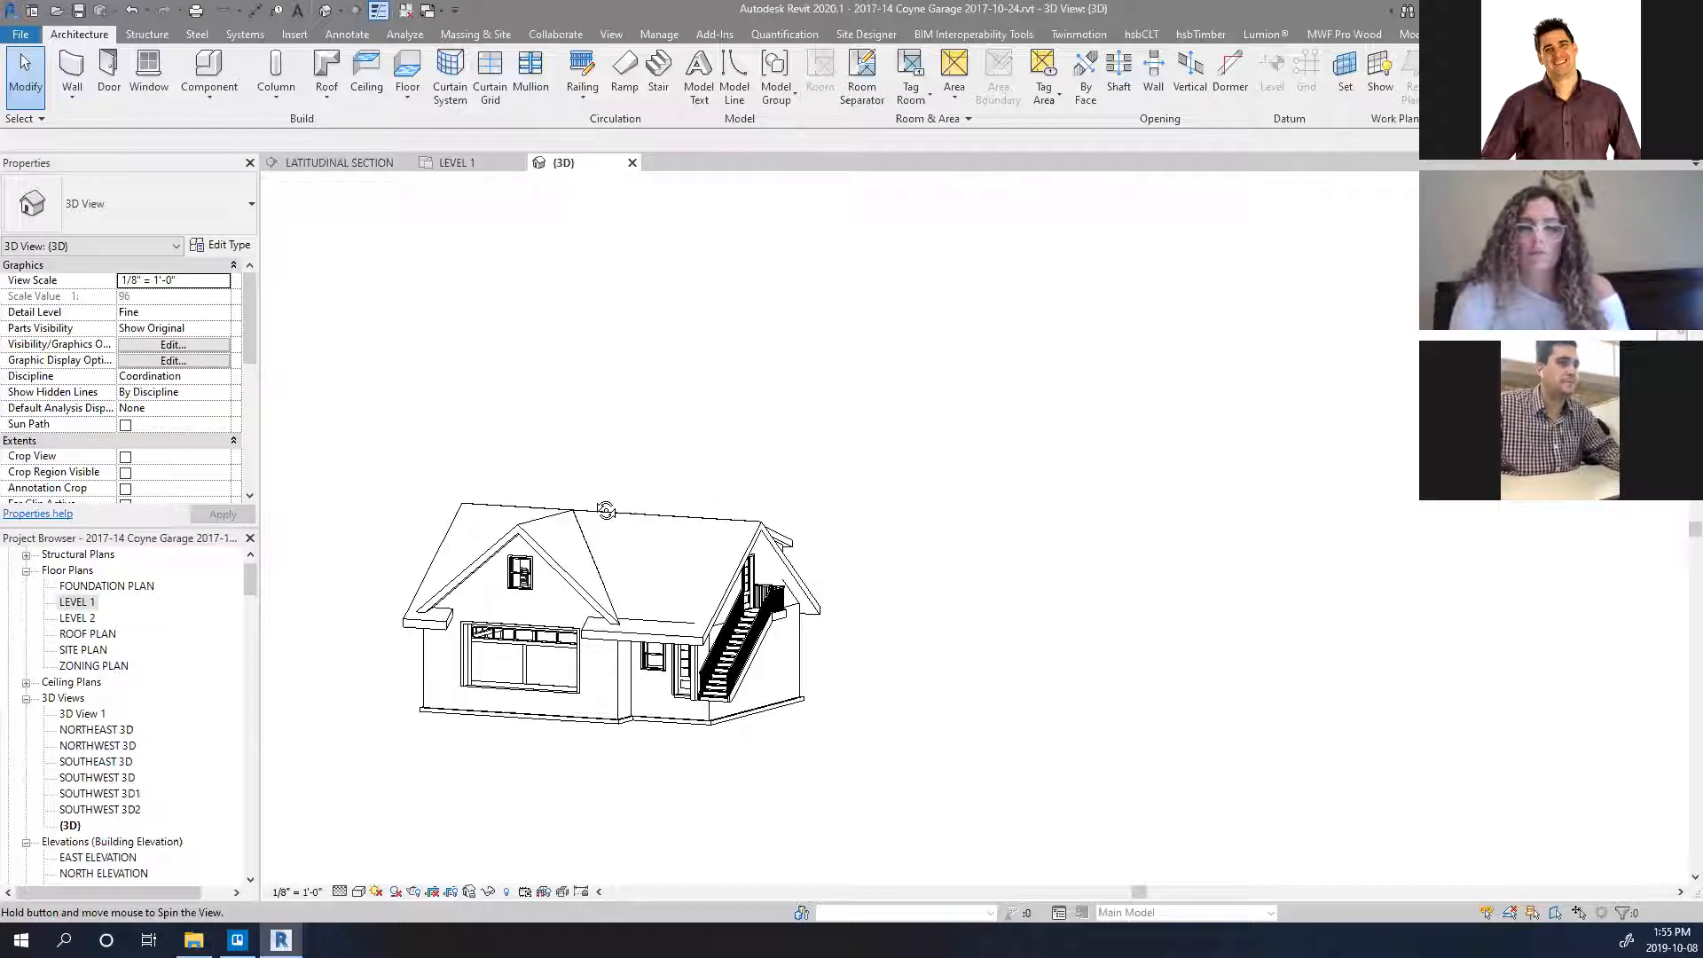
scroll(514, 655, "up", 7)
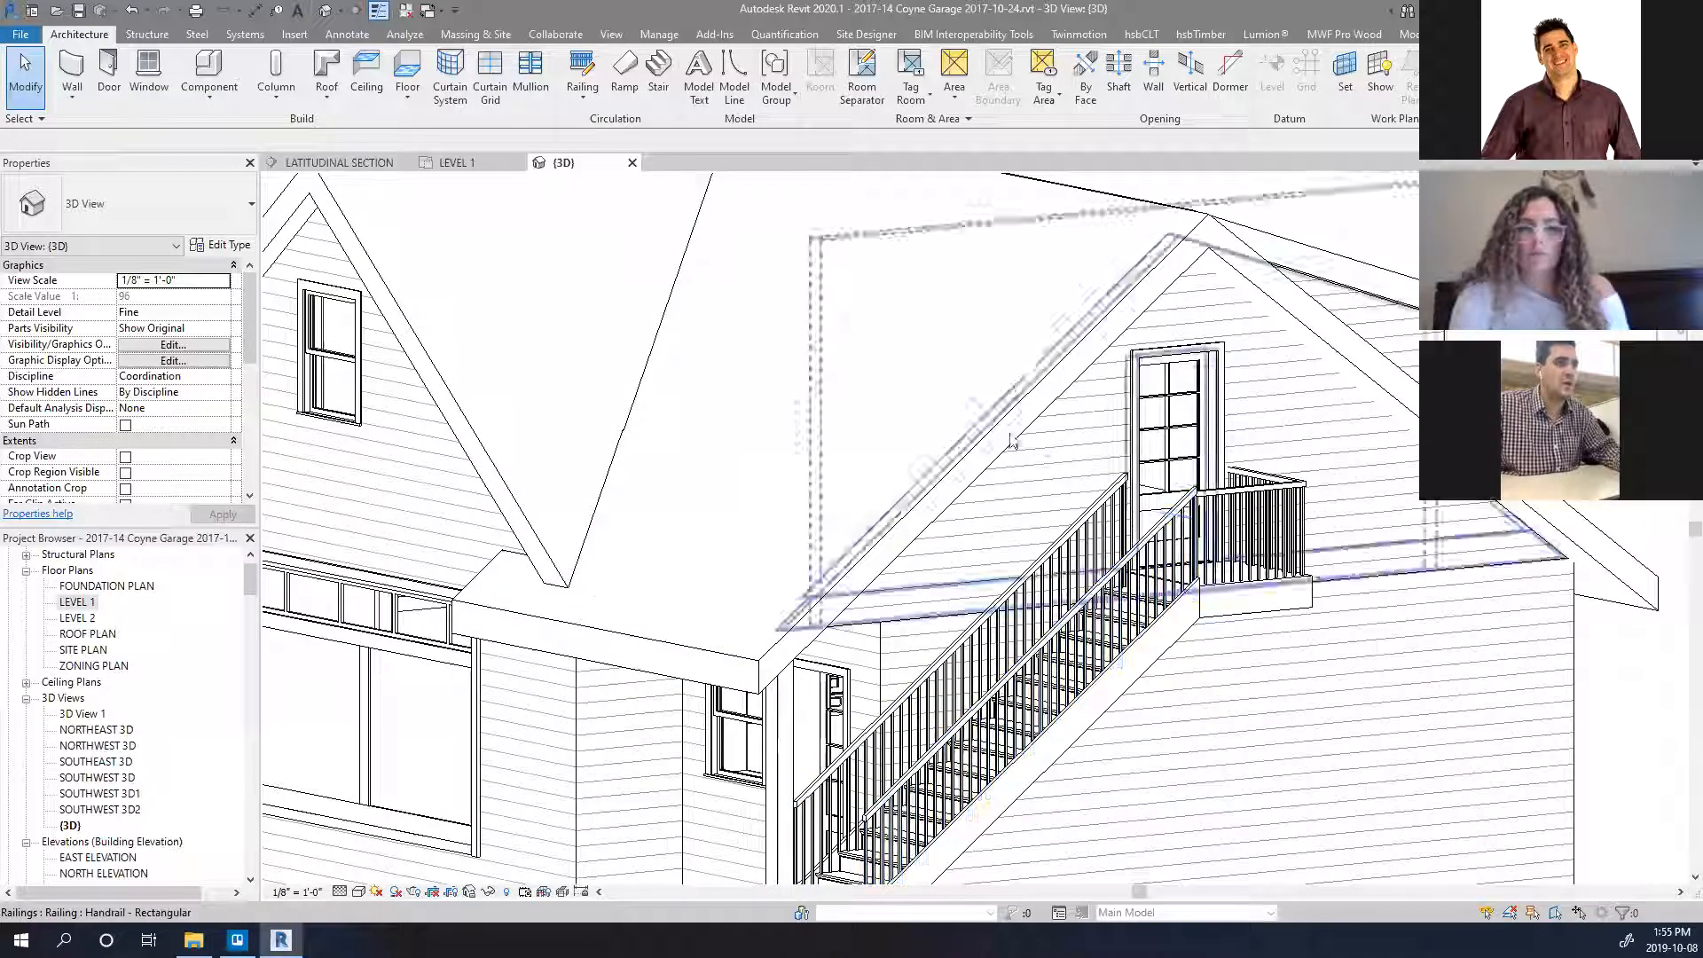
scroll(1002, 421, "down", 5)
middle_click_drag(573, 668, 1008, 636, "shift")
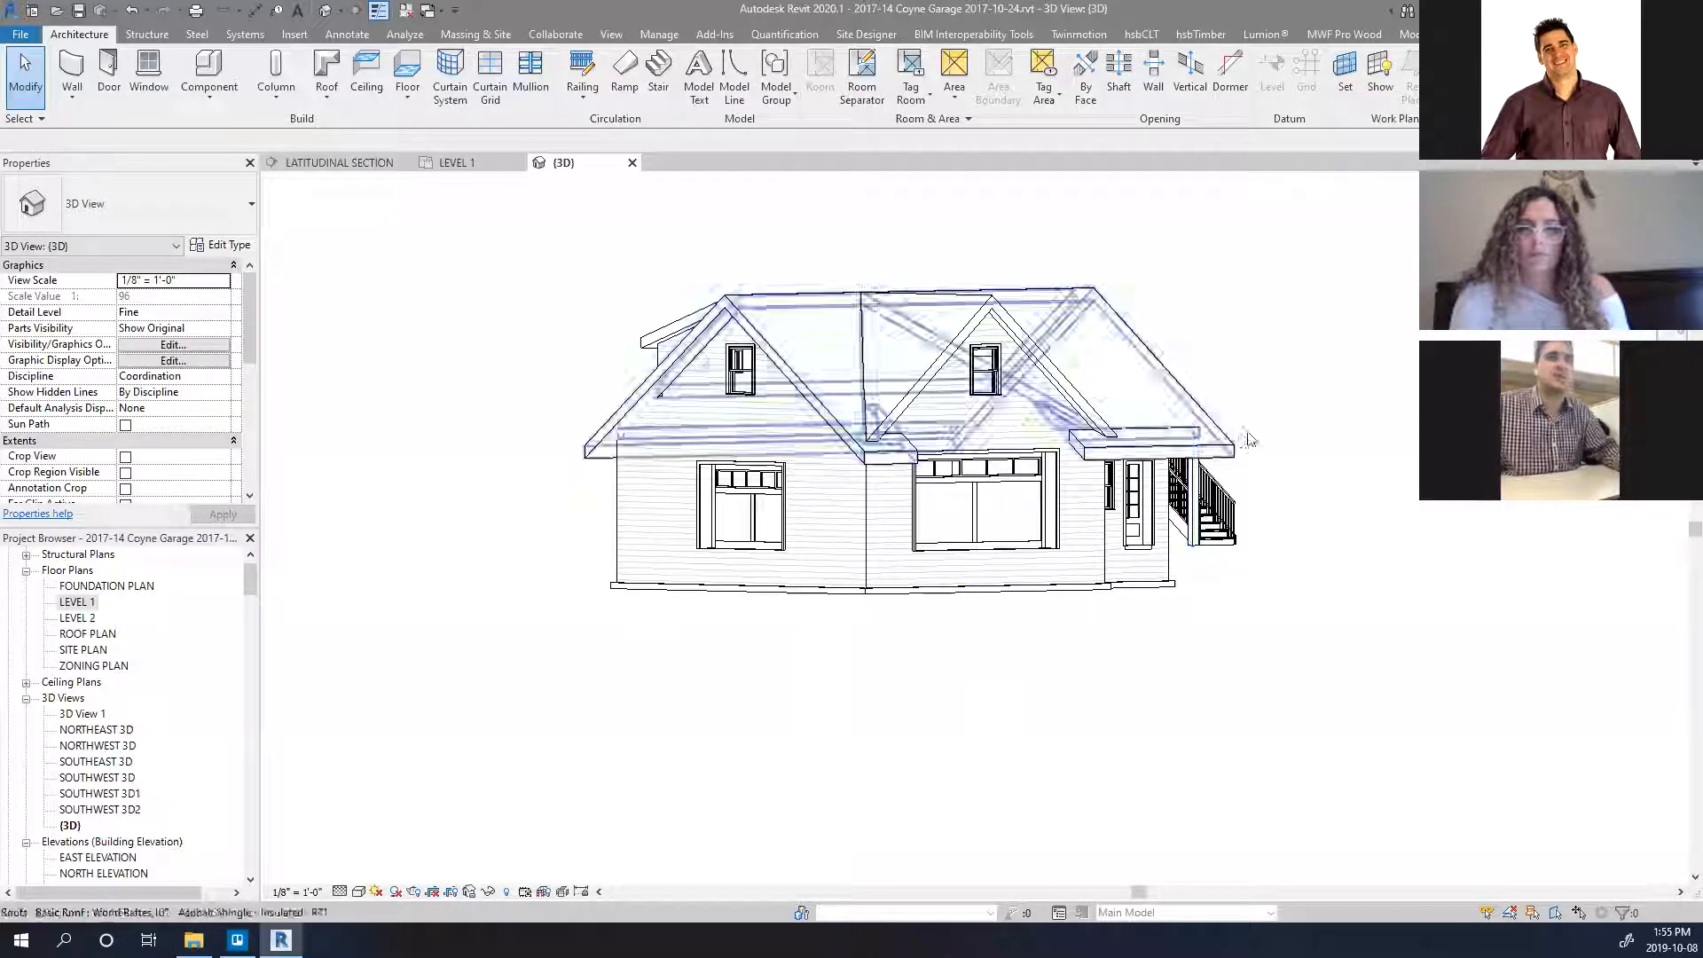
mouse_move(1344, 458)
middle_mouse_down("shift")
mouse_move(1338, 595)
mouse_move(1310, 591)
middle_mouse_up("shift")
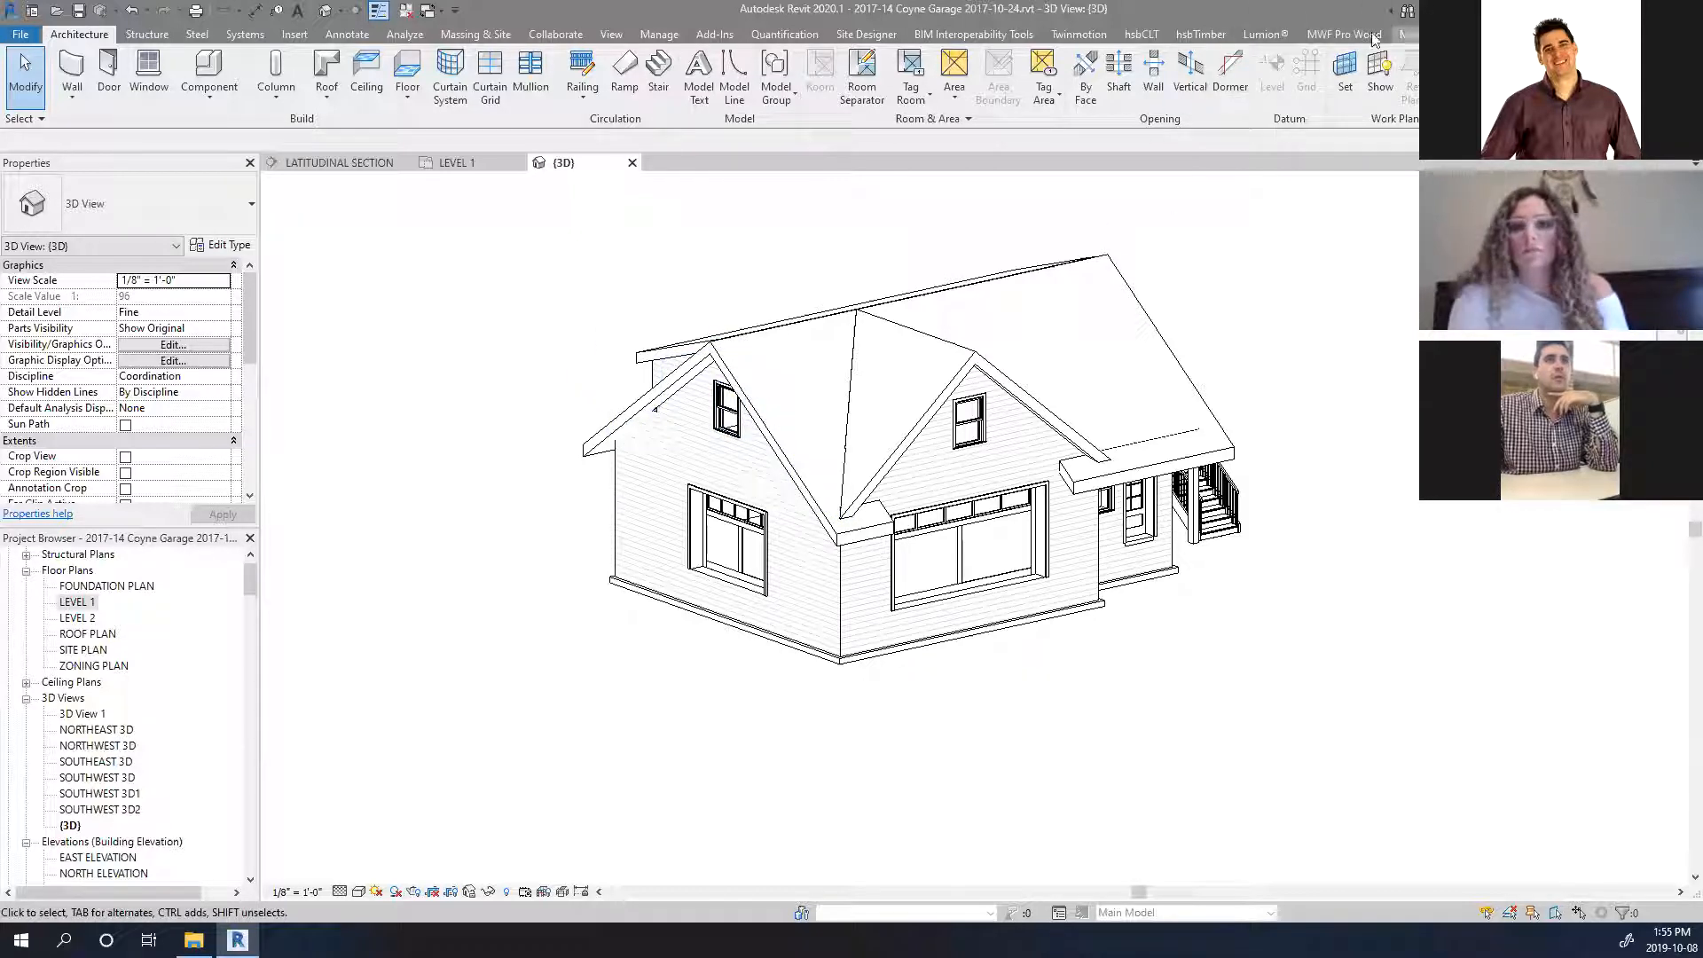
middle_click_drag(1342, 638, 725, 605, "shift")
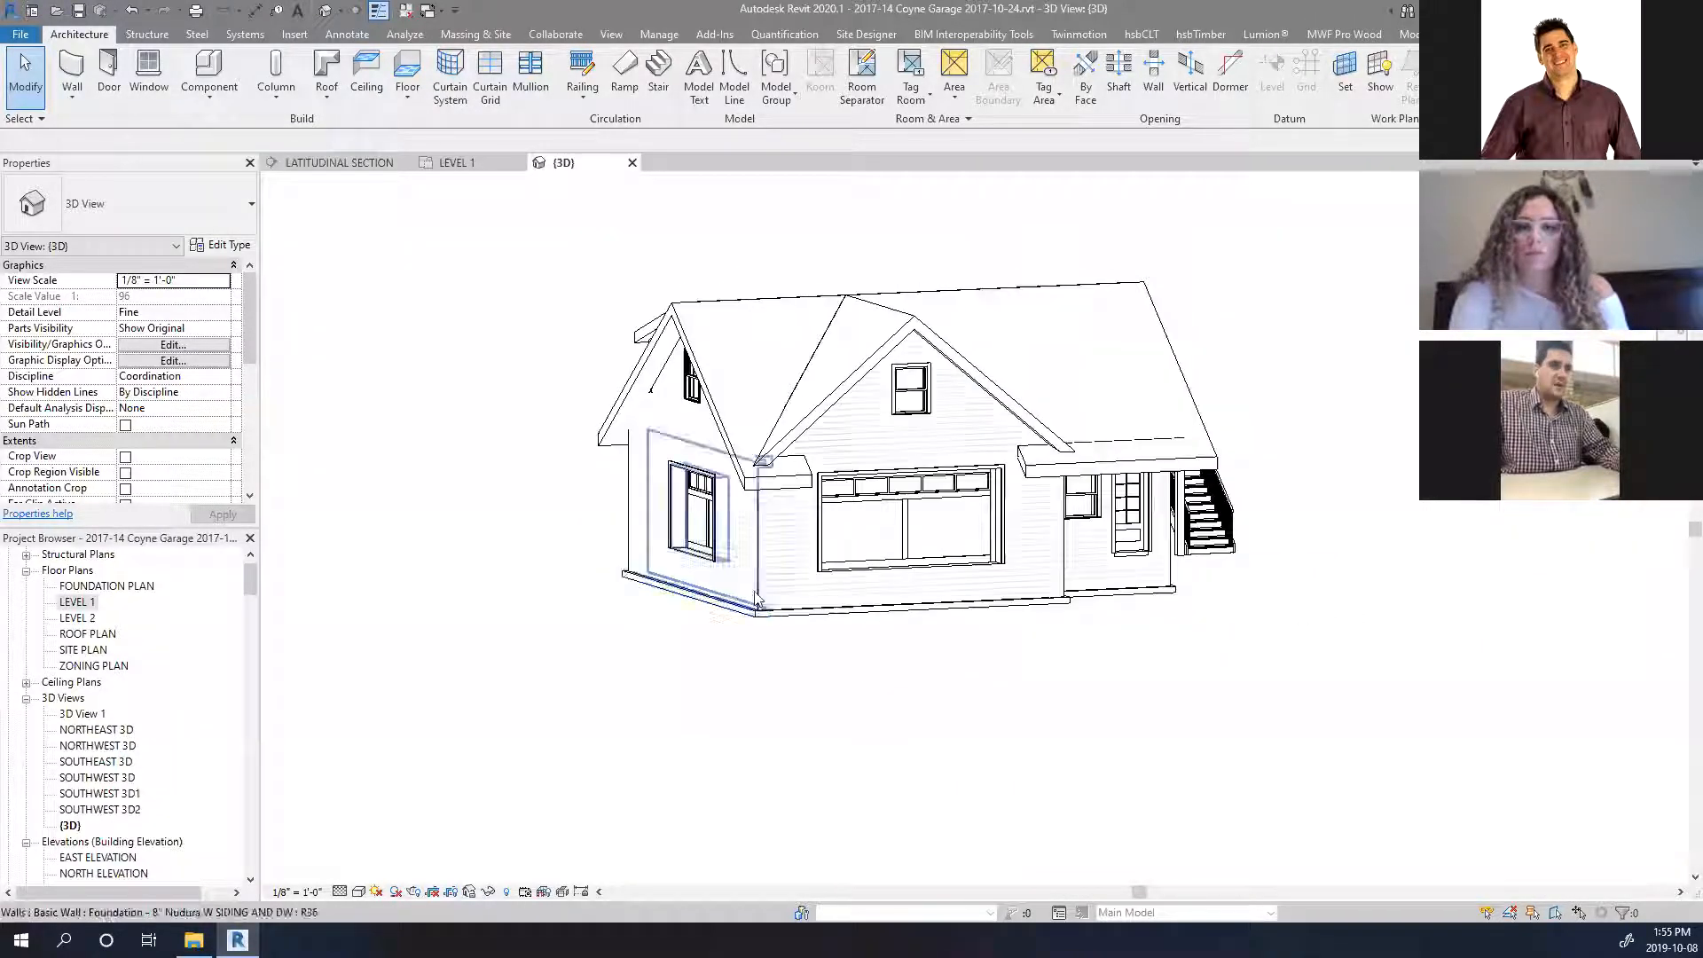
scroll(985, 614, "up", 1)
middle_click_drag(859, 632, 740, 678, "shift")
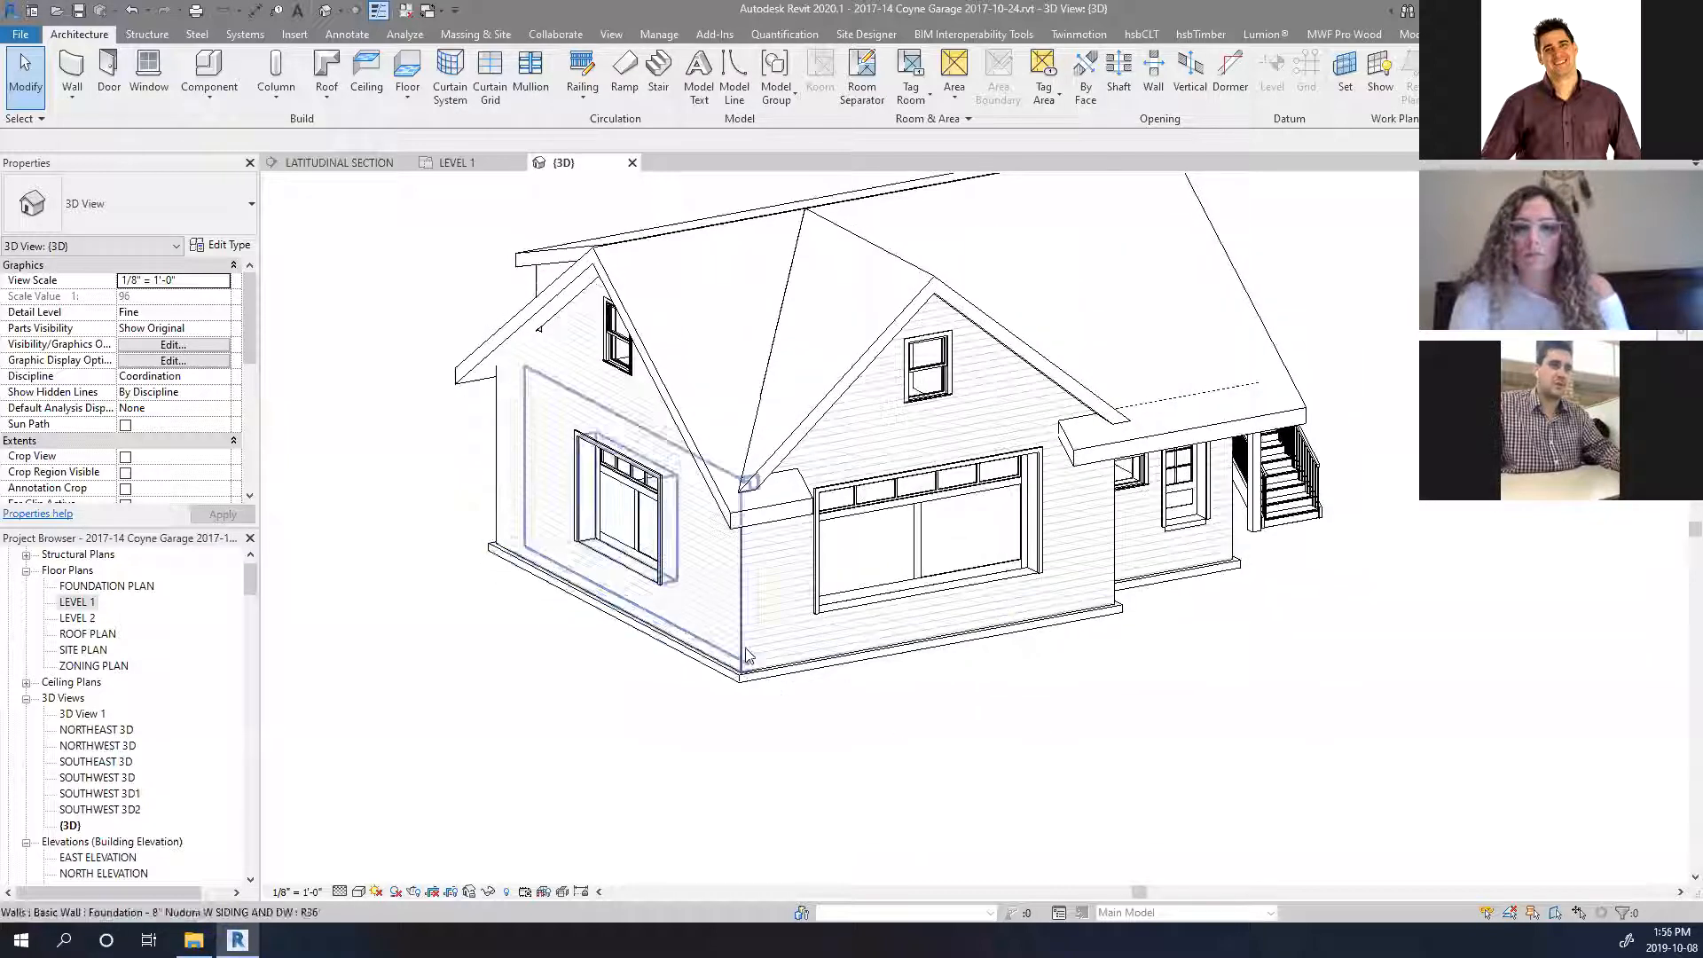
scroll(740, 679, "up", 2)
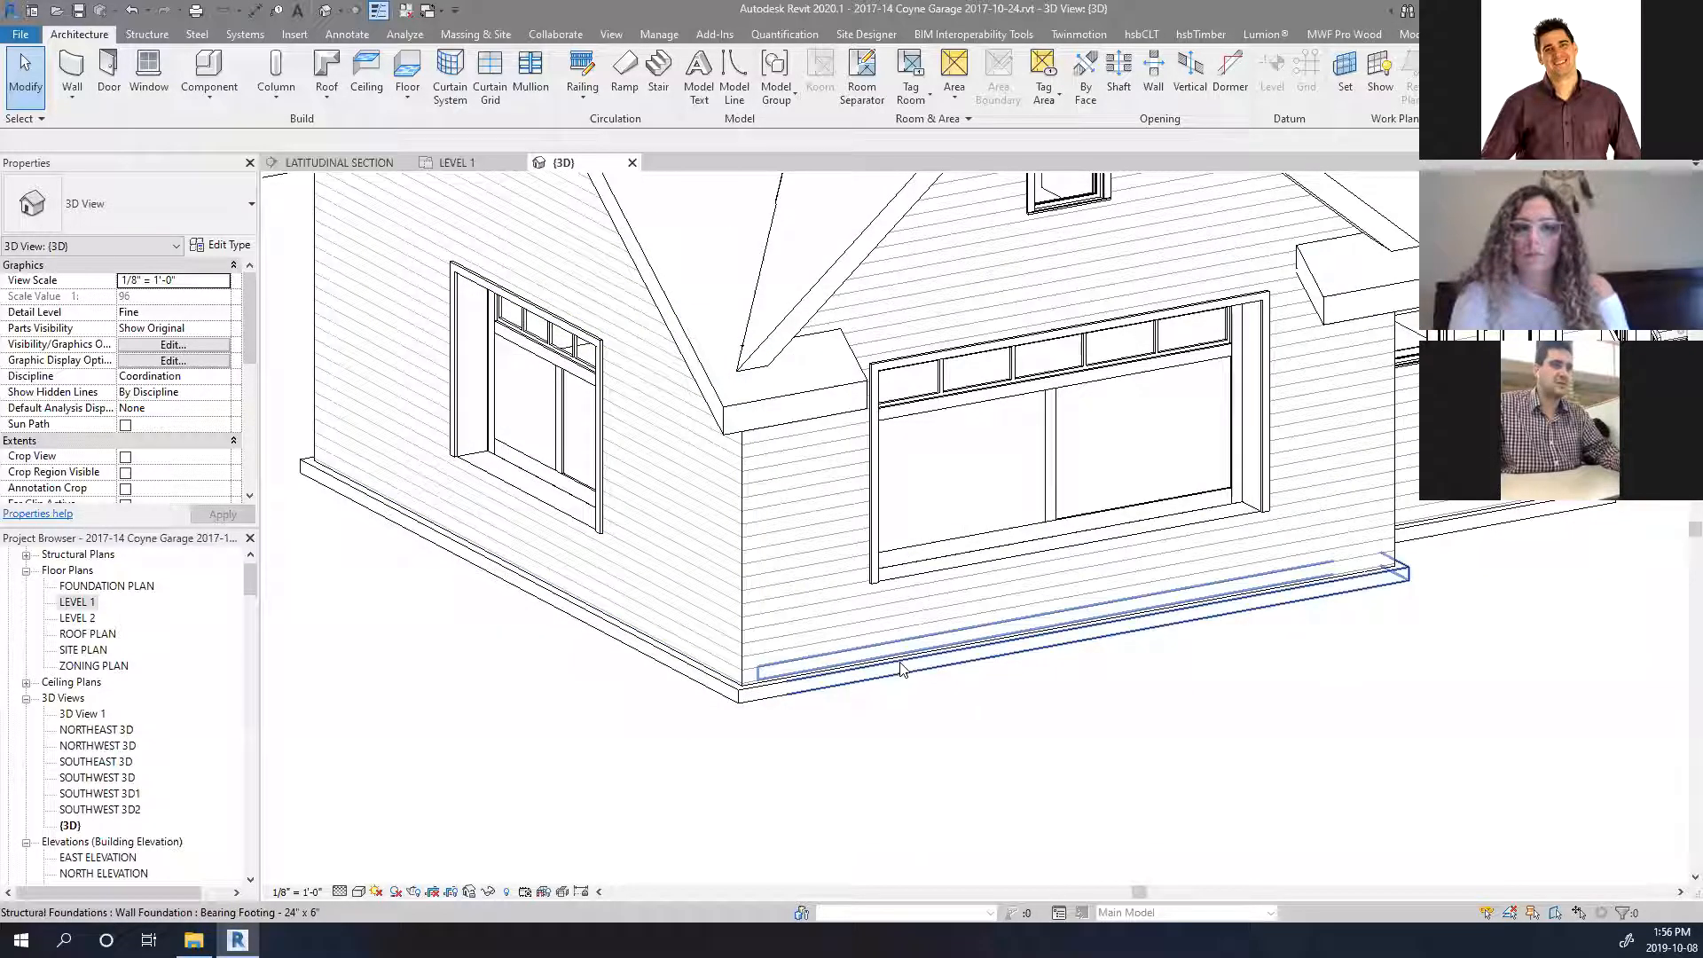
middle_click_drag(1413, 532, 512, 470, "shift")
scroll(512, 470, "down", 5)
middle_click_drag(775, 555, 731, 565, "shift")
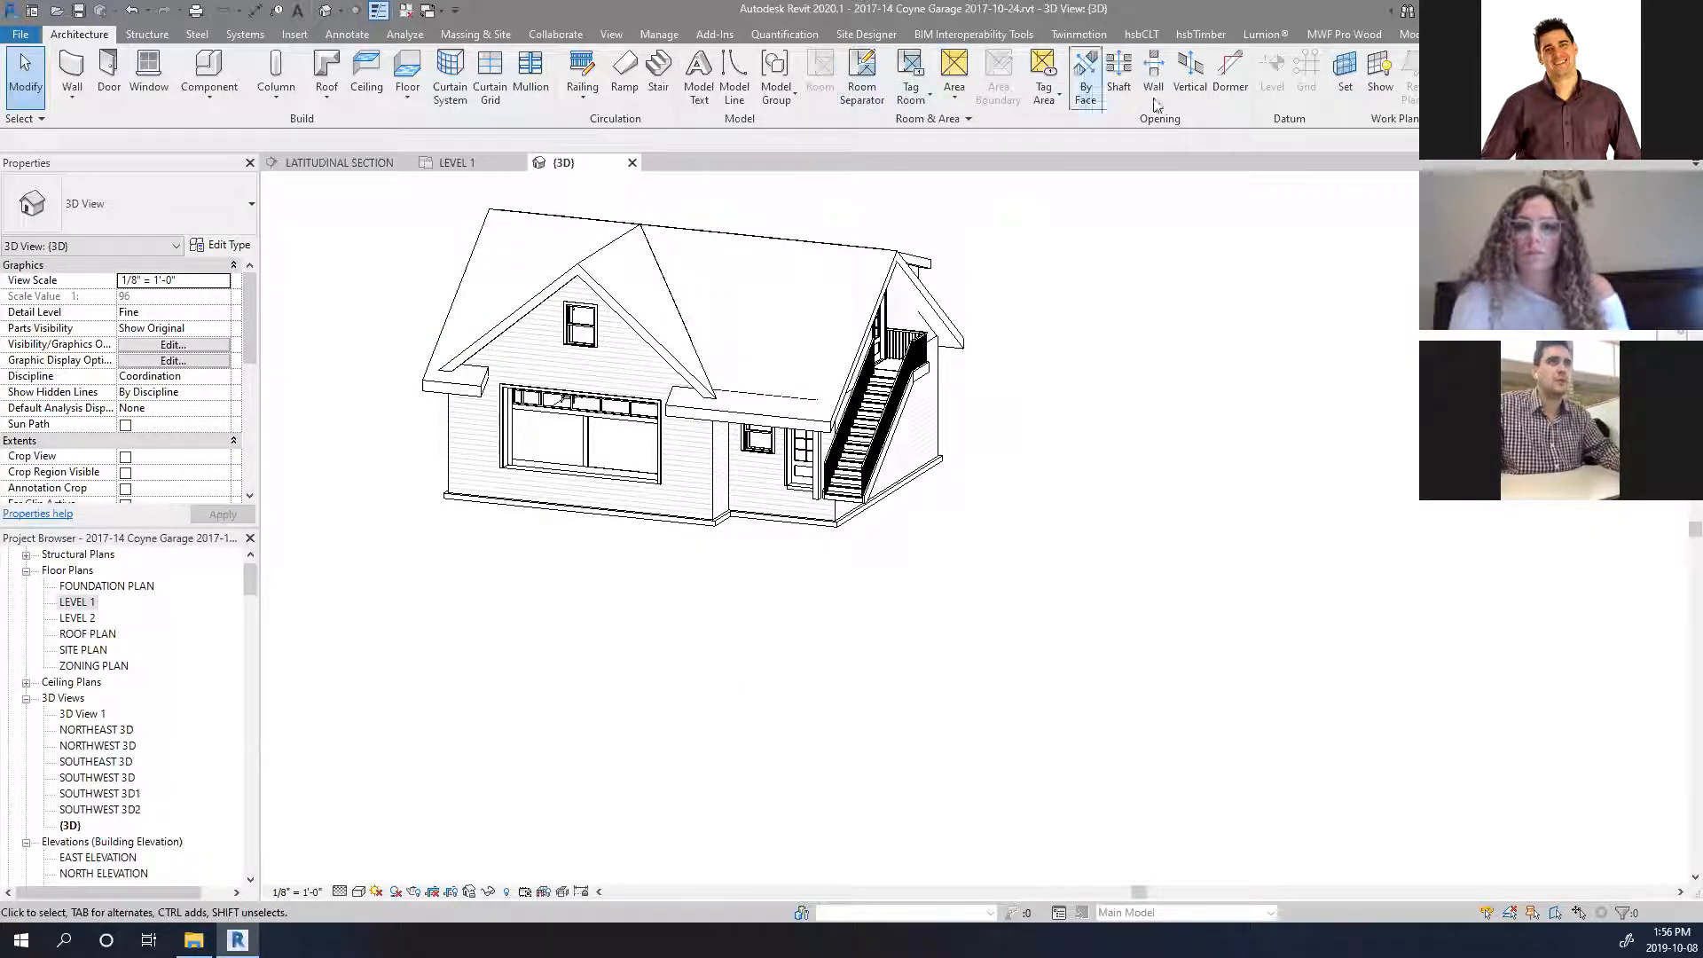
Start a Lumion export of the 3D model using the project-north base point, high surface smoothing, collected textures and exported nodes.
left_click(1264, 37)
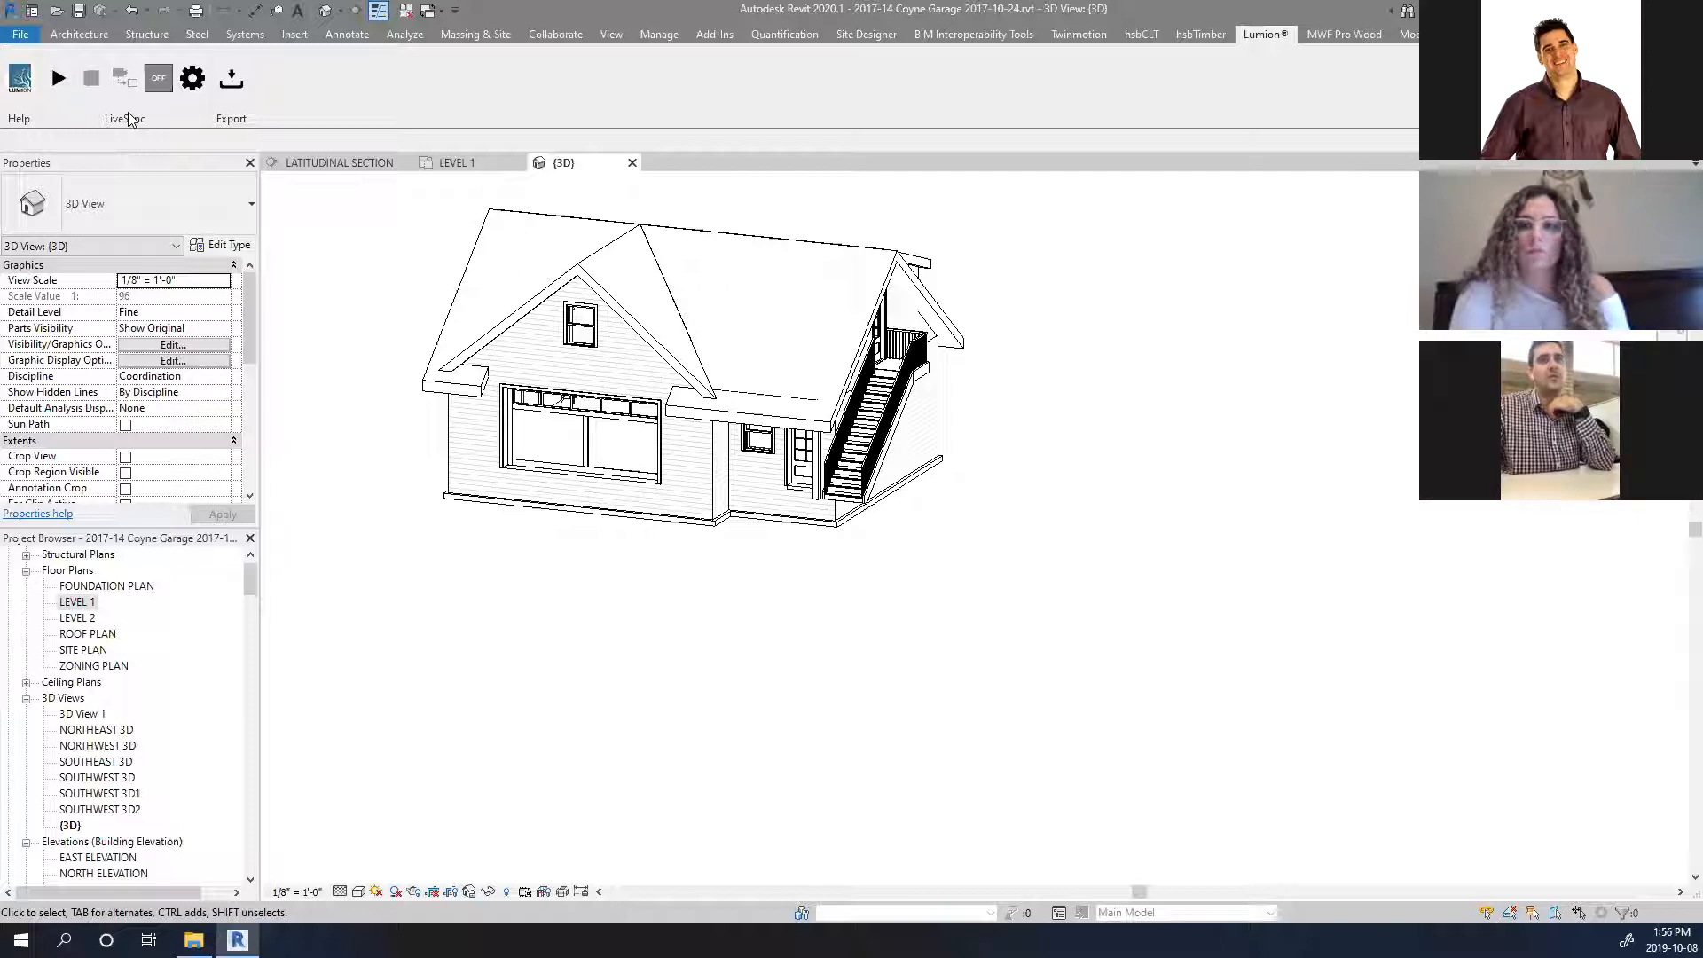
left_click(230, 82)
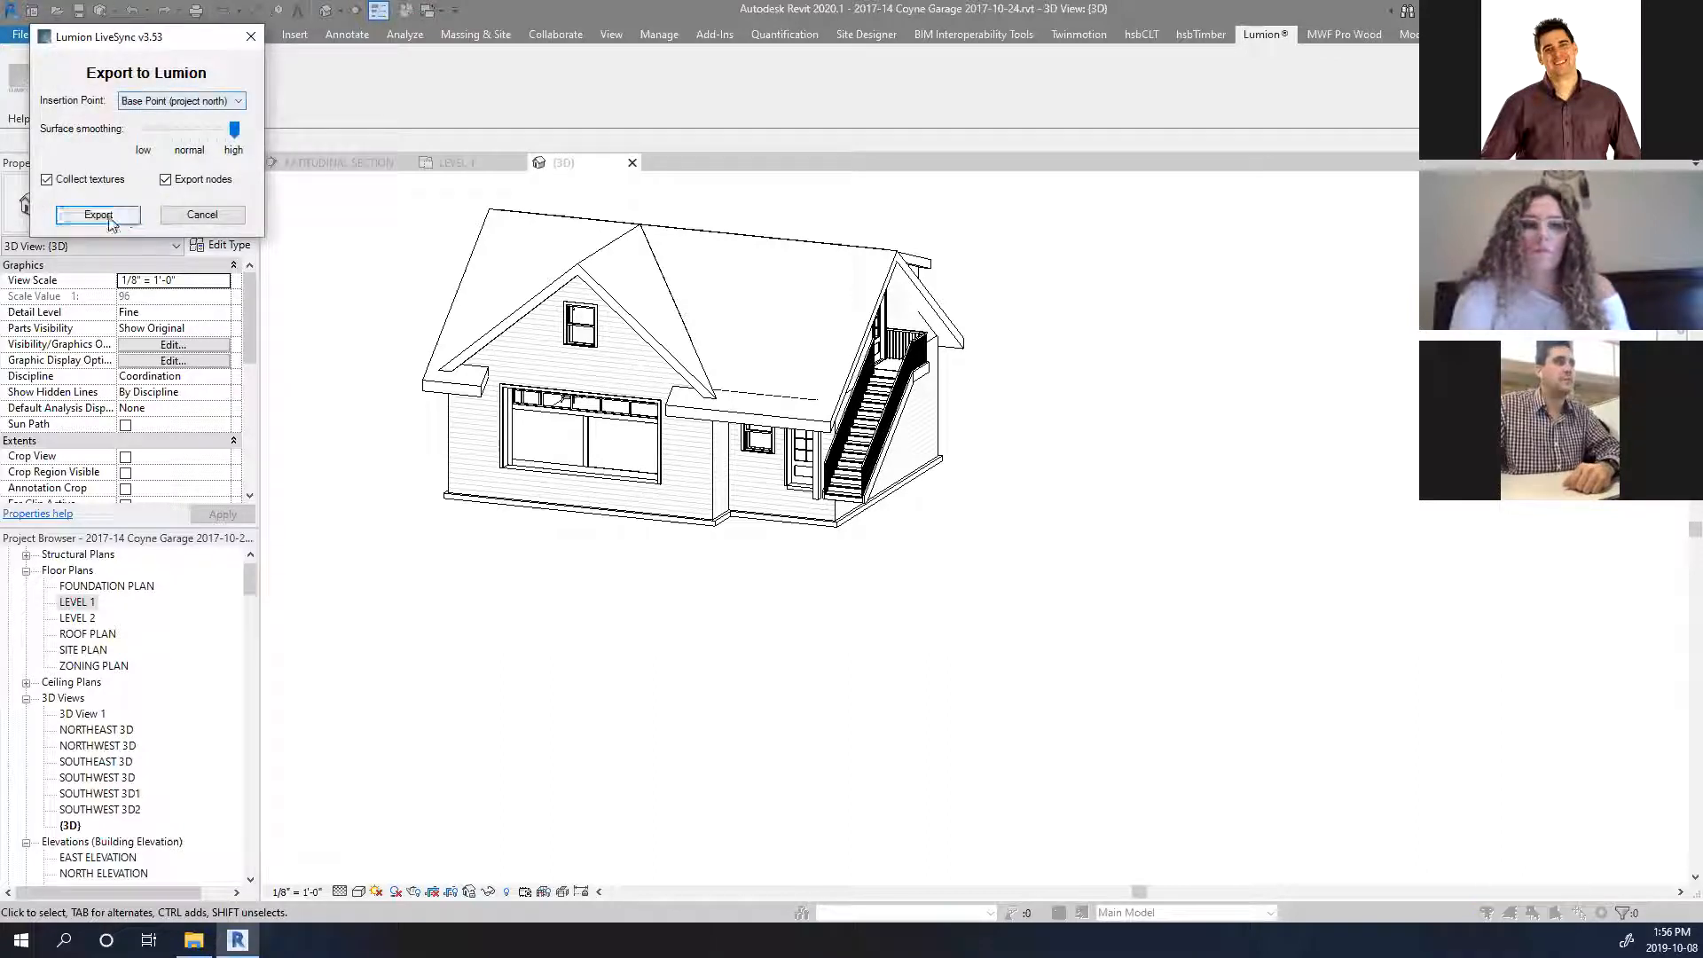
left_click(109, 217)
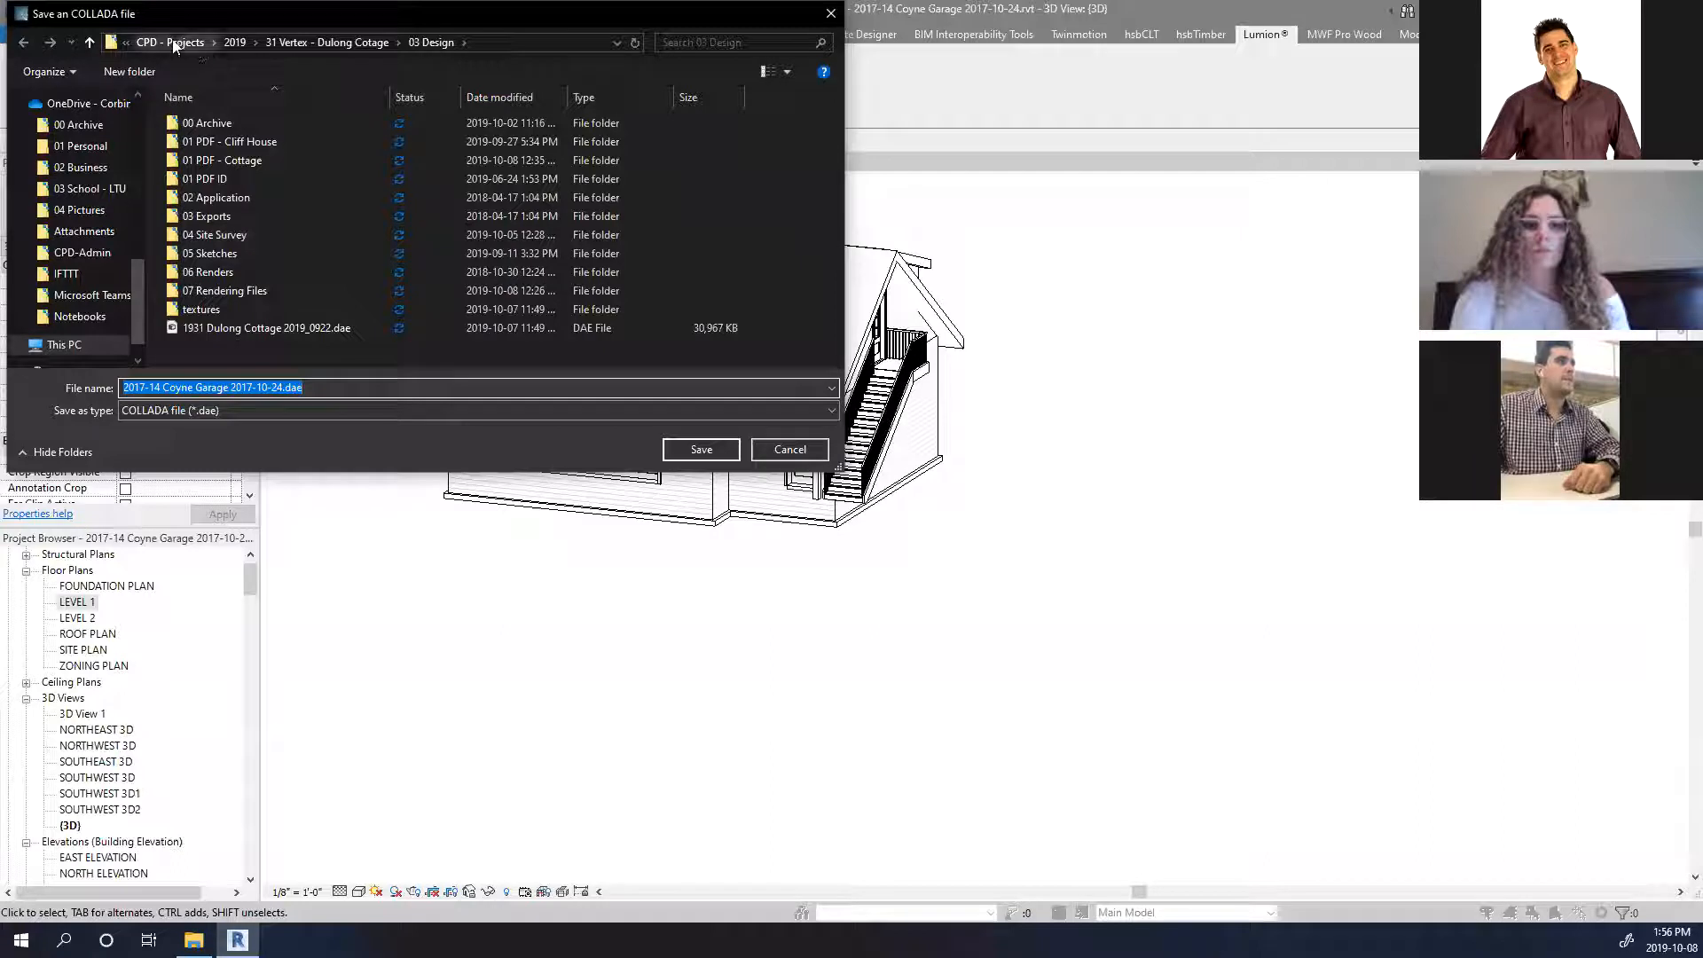
Set the COLLADA save location to CPD - Projects, 2017, 14 Coyne Garage, 03 Design.
left_click(173, 46)
left_click_drag(508, 21, 678, 142)
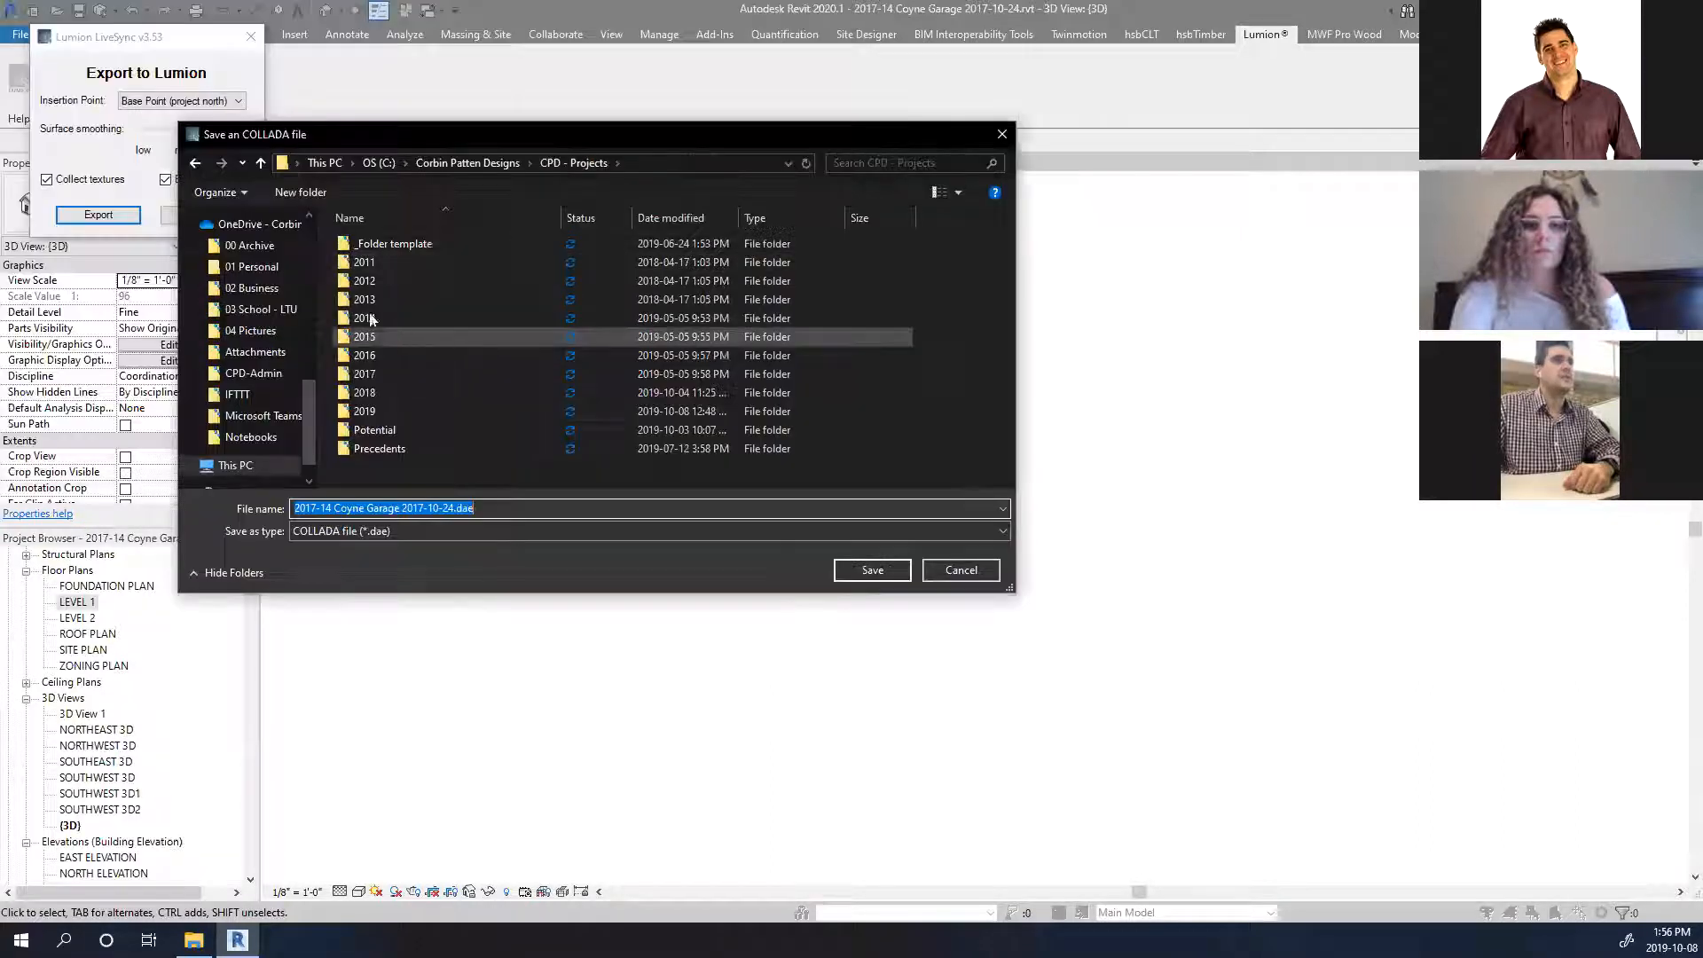
double_click(371, 373)
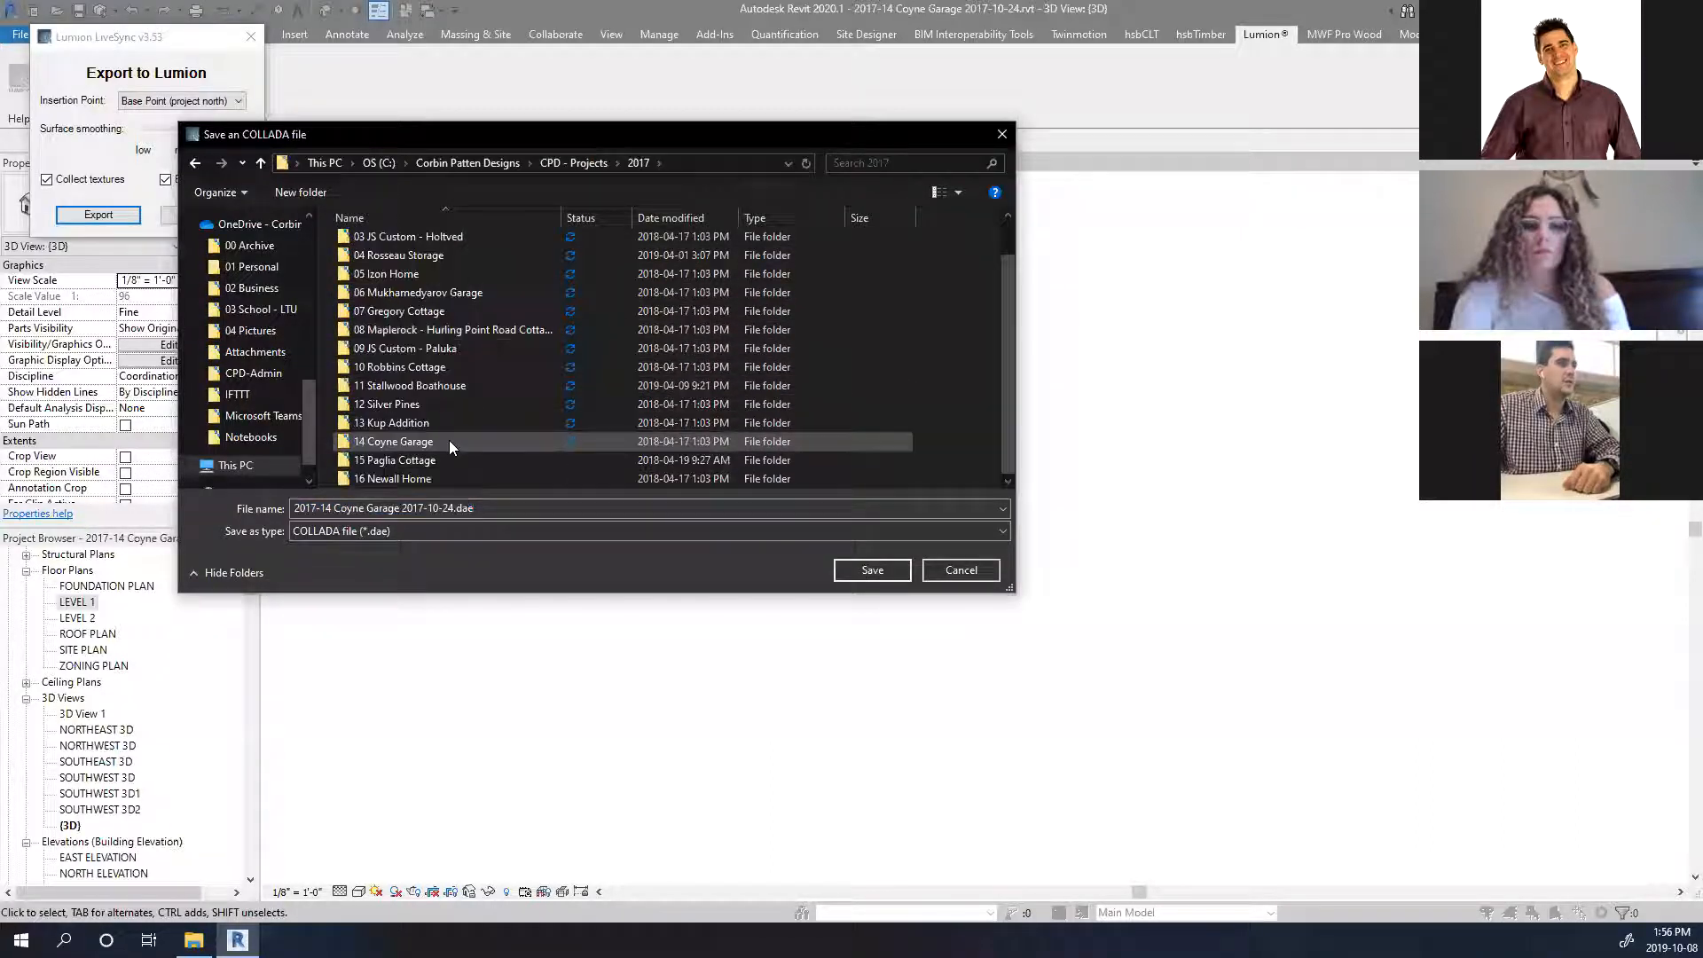
scroll(417, 442, "down", 1)
double_click(411, 437)
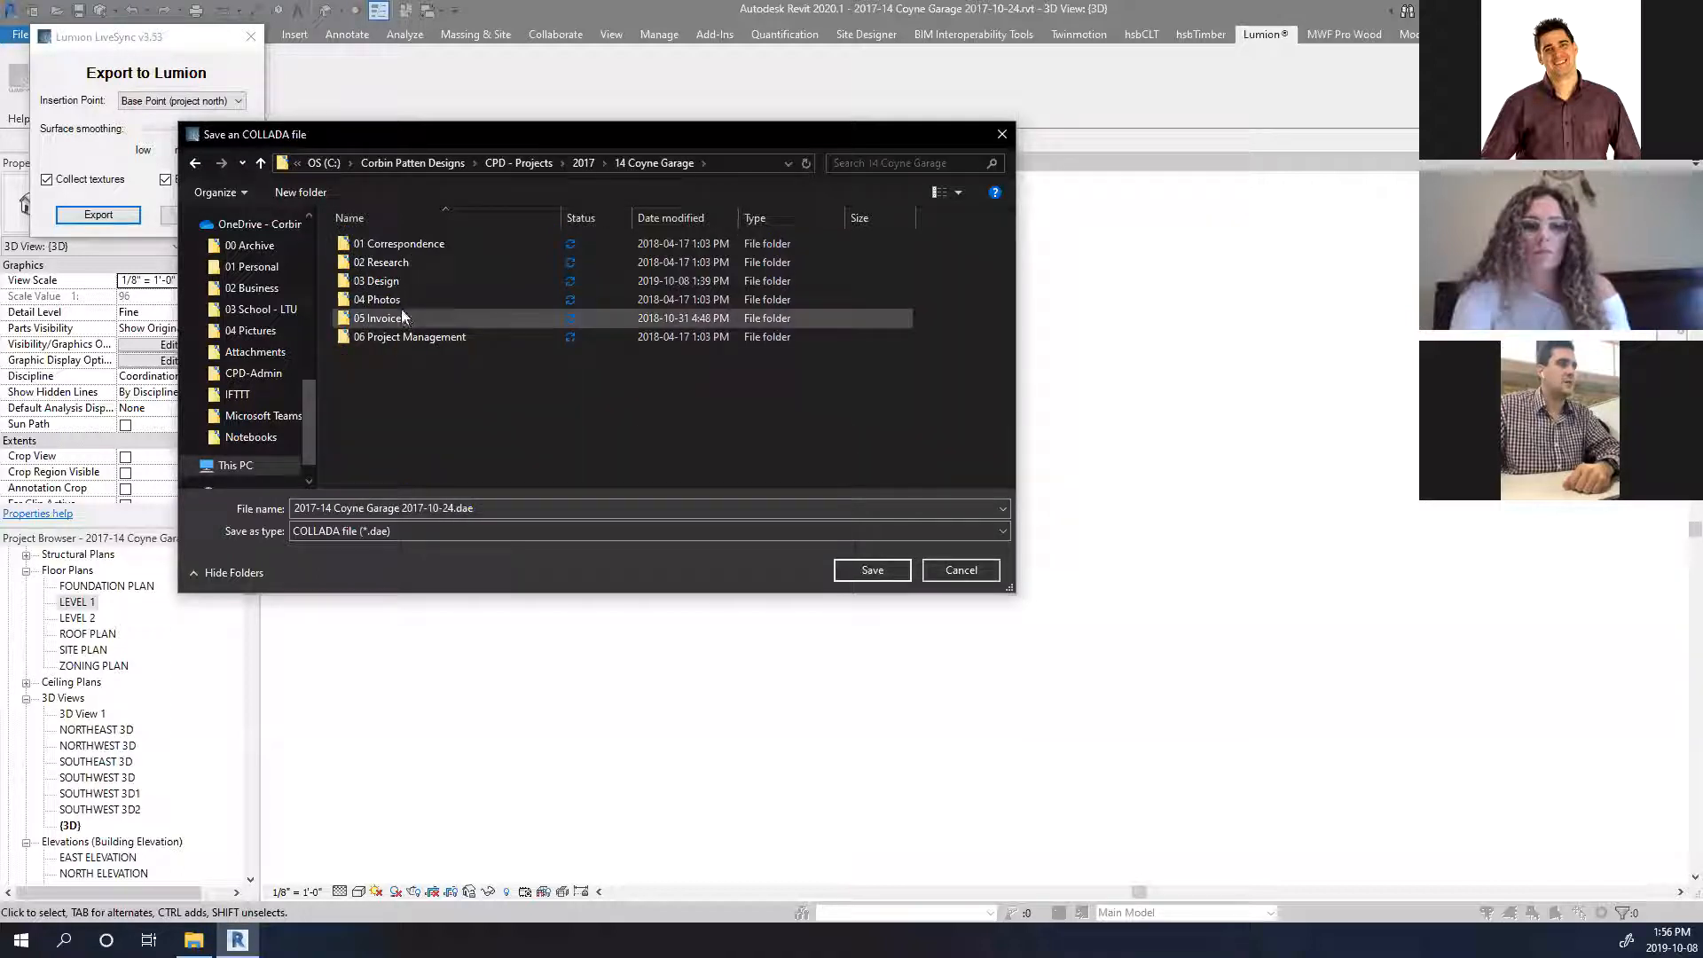
double_click(401, 282)
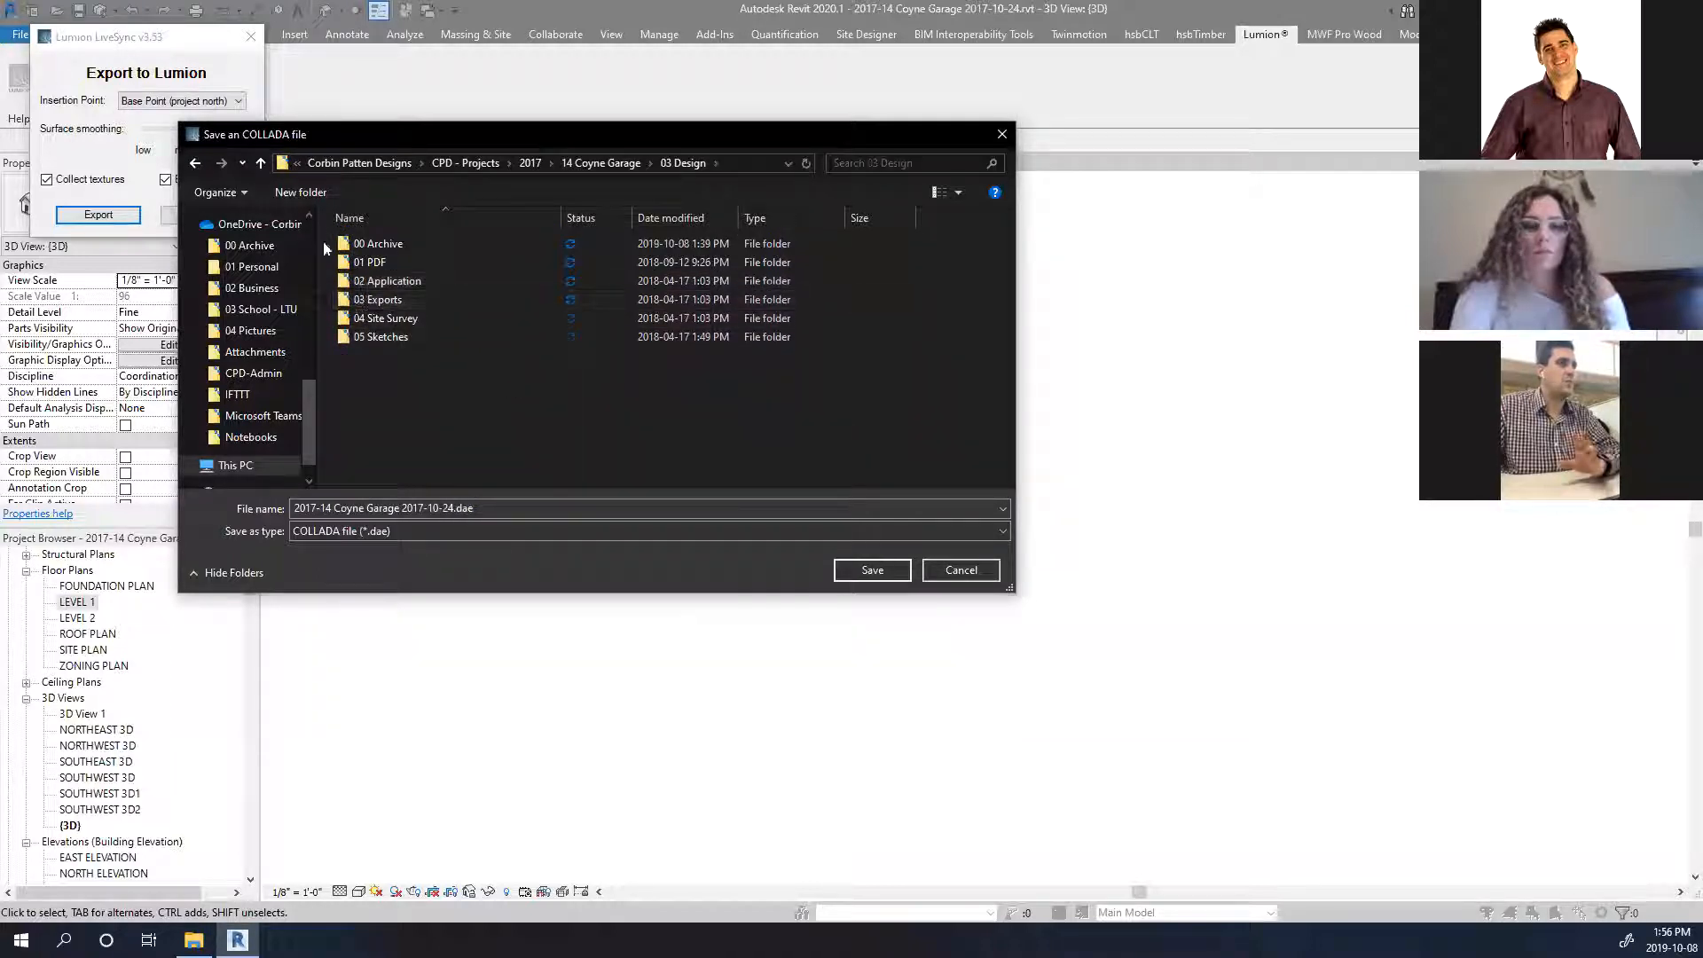
Create a folder named "06 Renderings" inside the 03 Design folder.
left_click(306, 191)
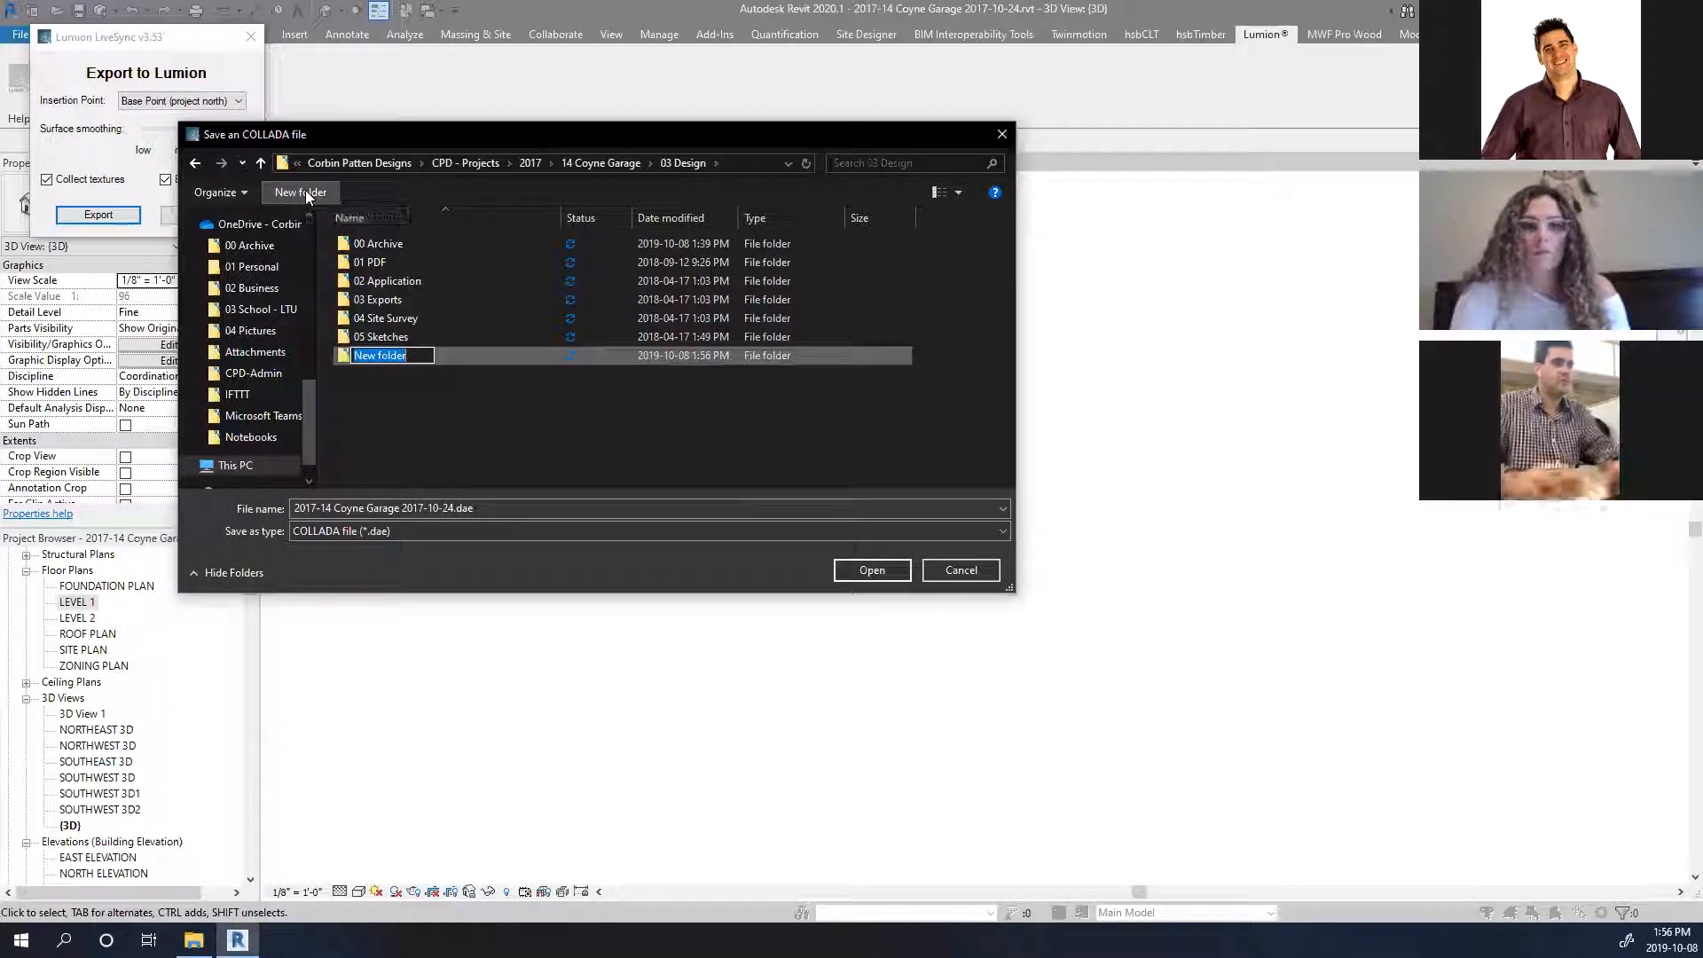
type("06 Re")
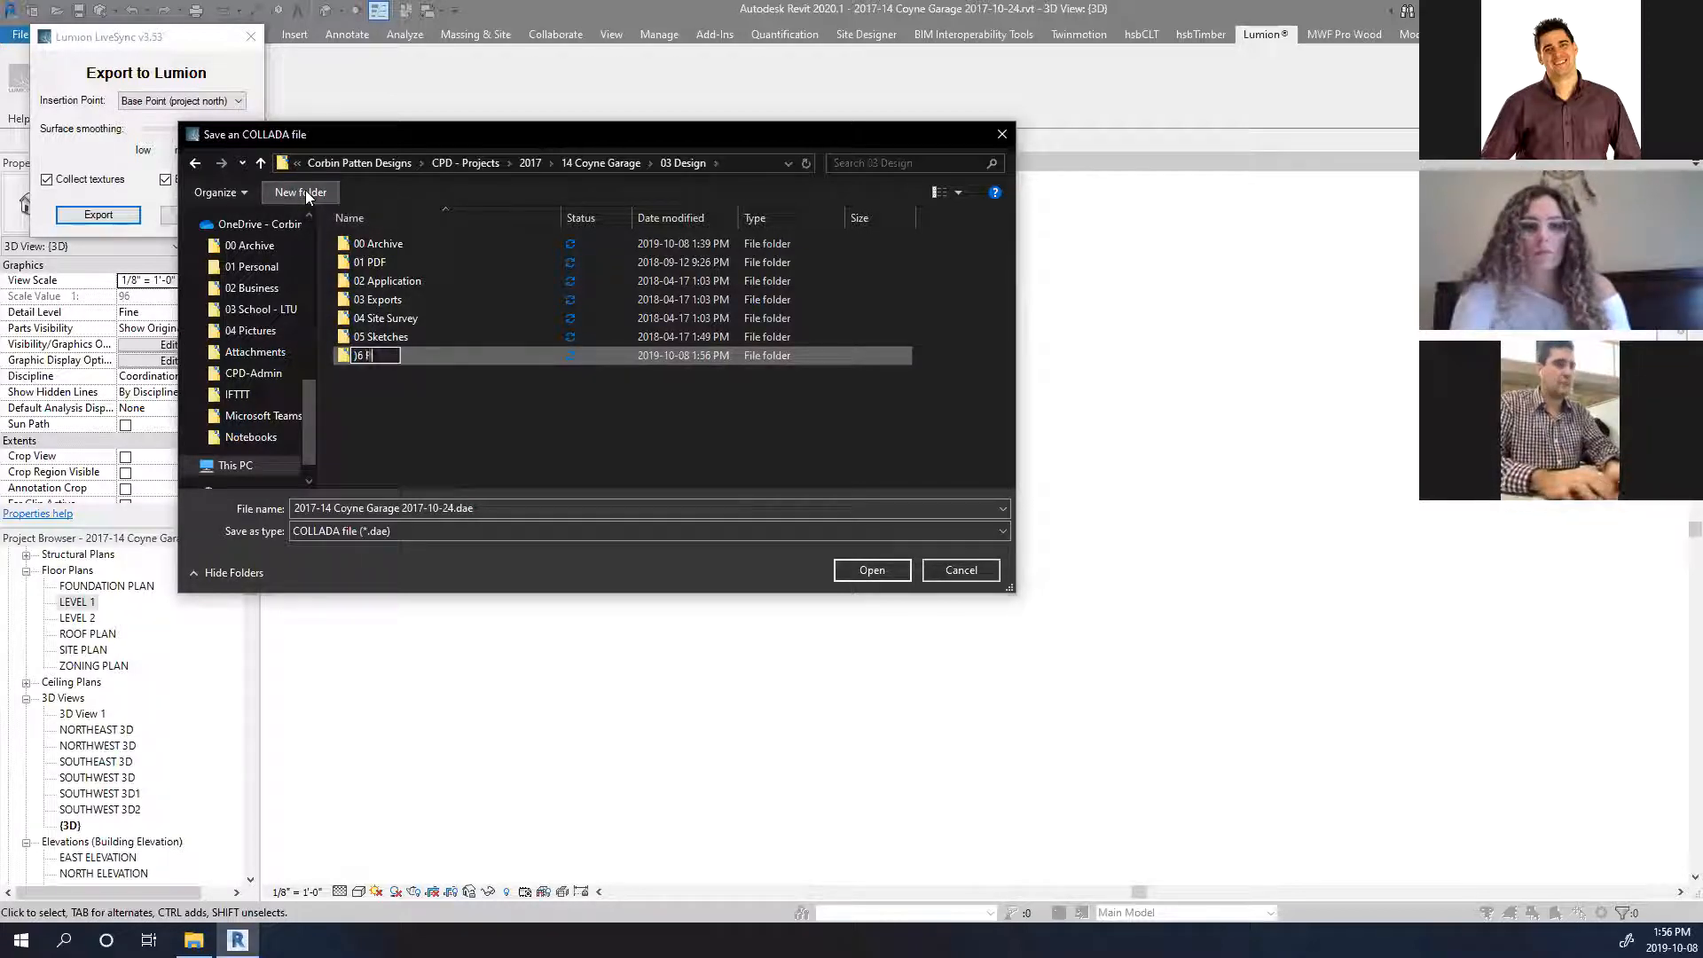
key("BackSpace")
key("BackSpace")
key("BackSpace")
key("BackSpace")
key("BackSpace")
type("06")
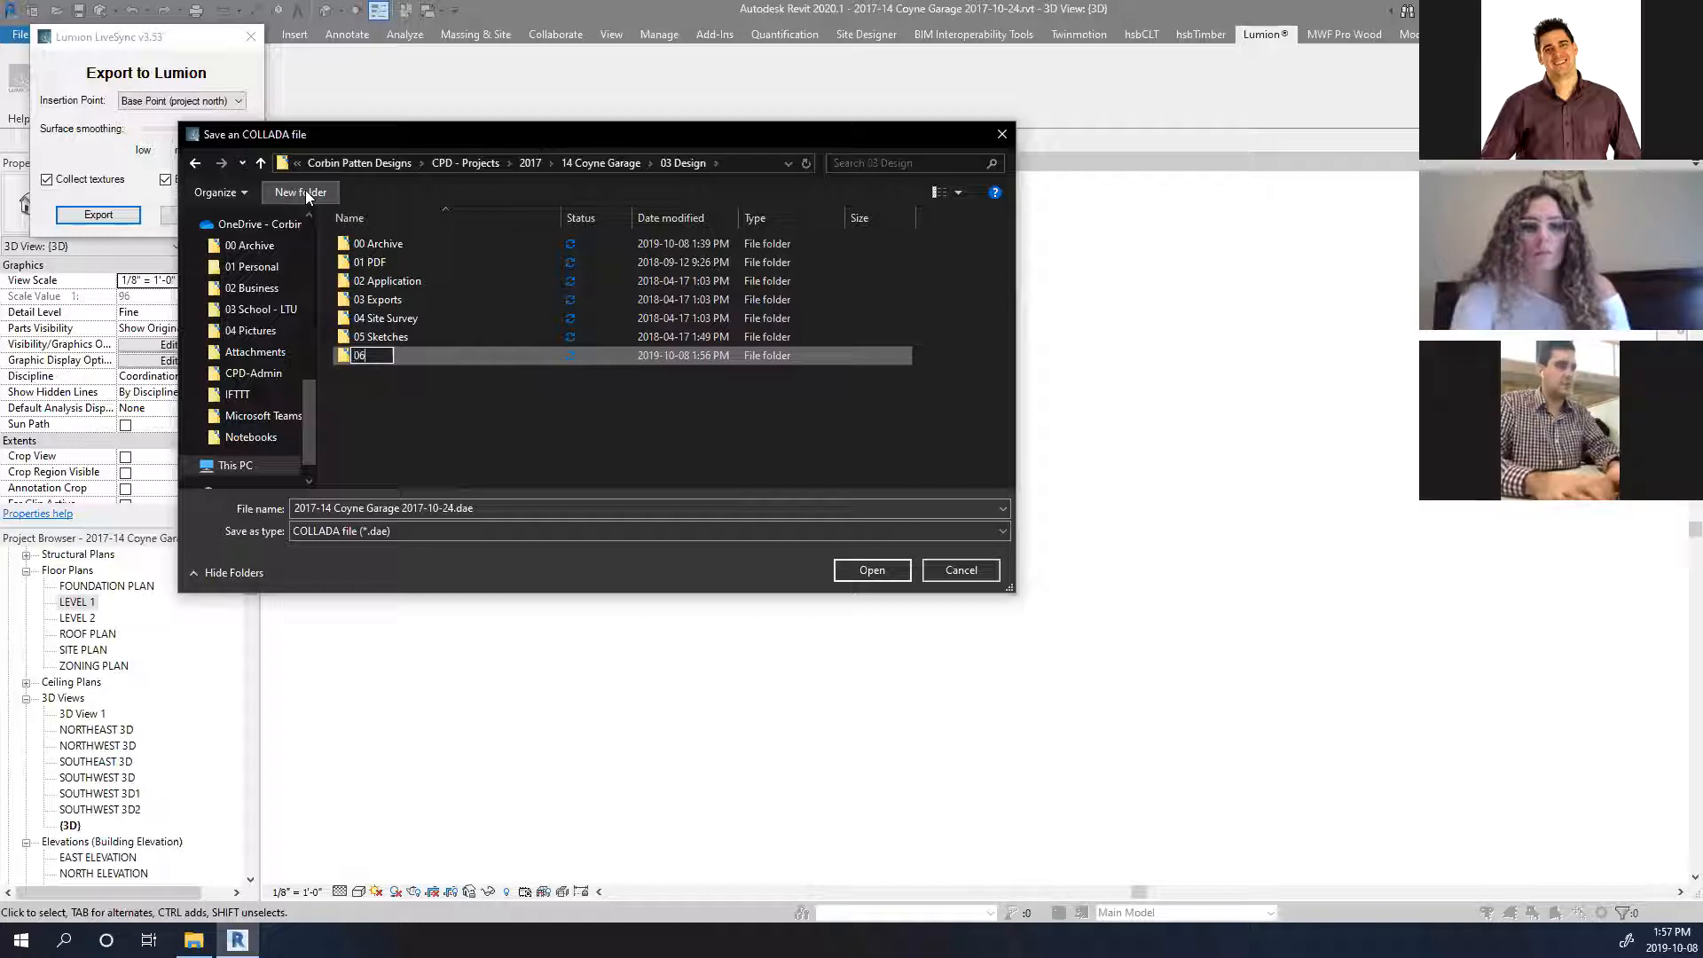
type(" Renderings")
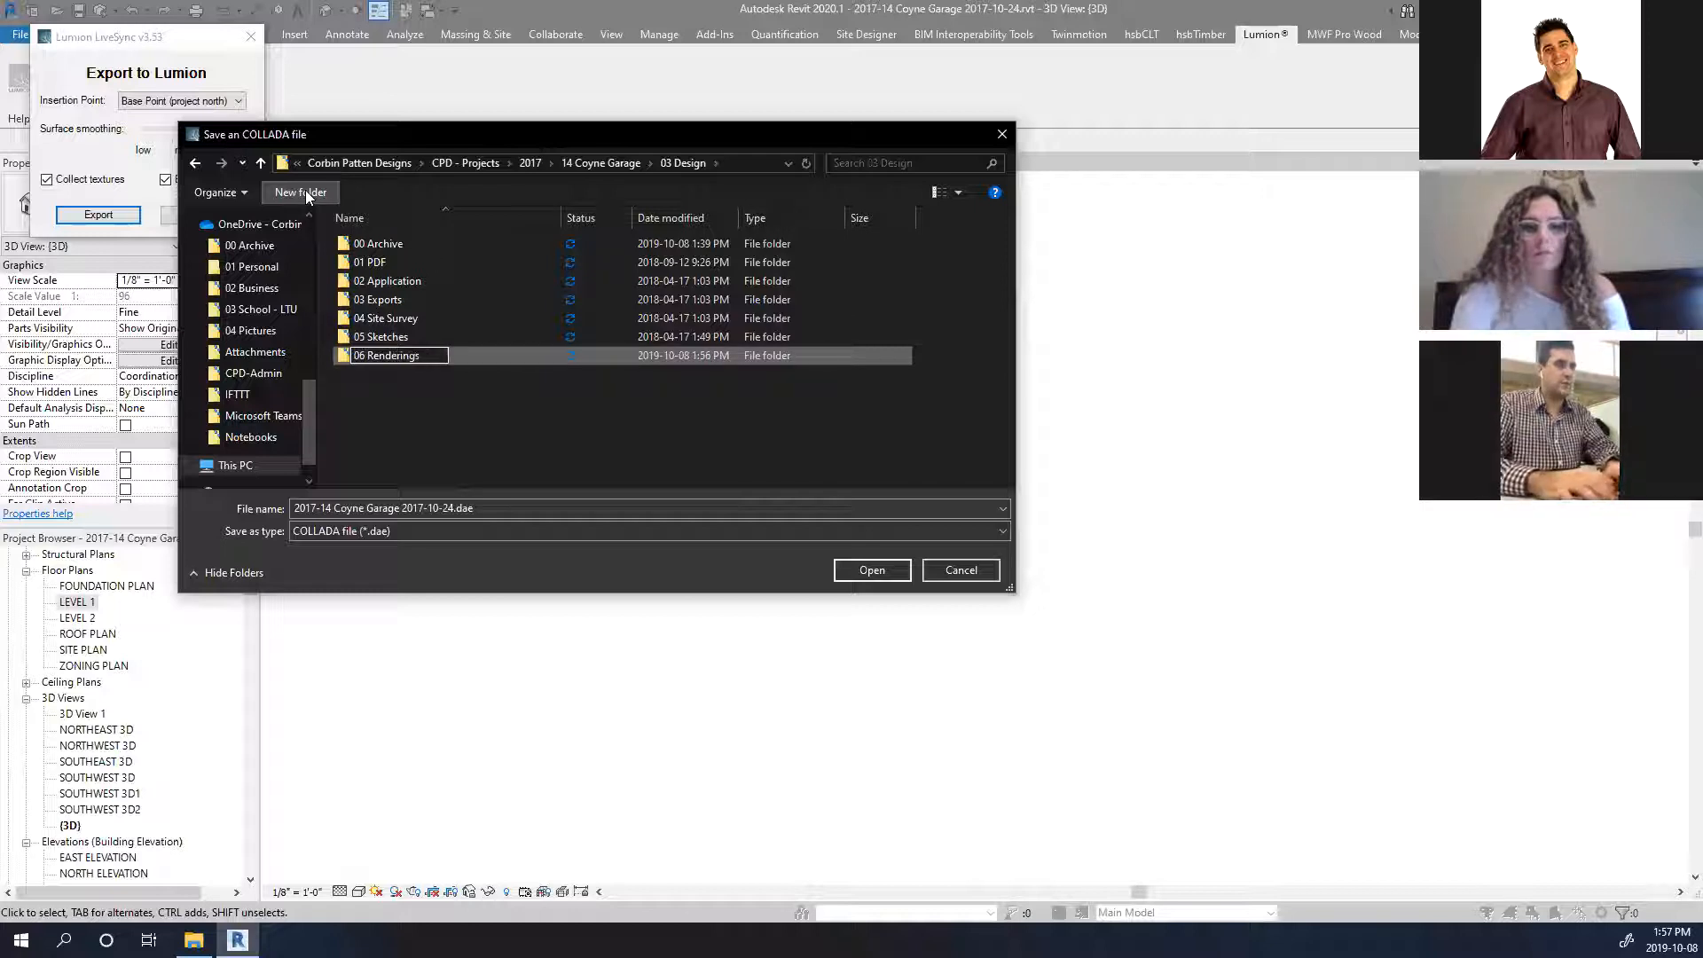
key("Return")
Create a second folder named "08 Rendering Files" inside the 03 Design folder.
left_click(306, 190)
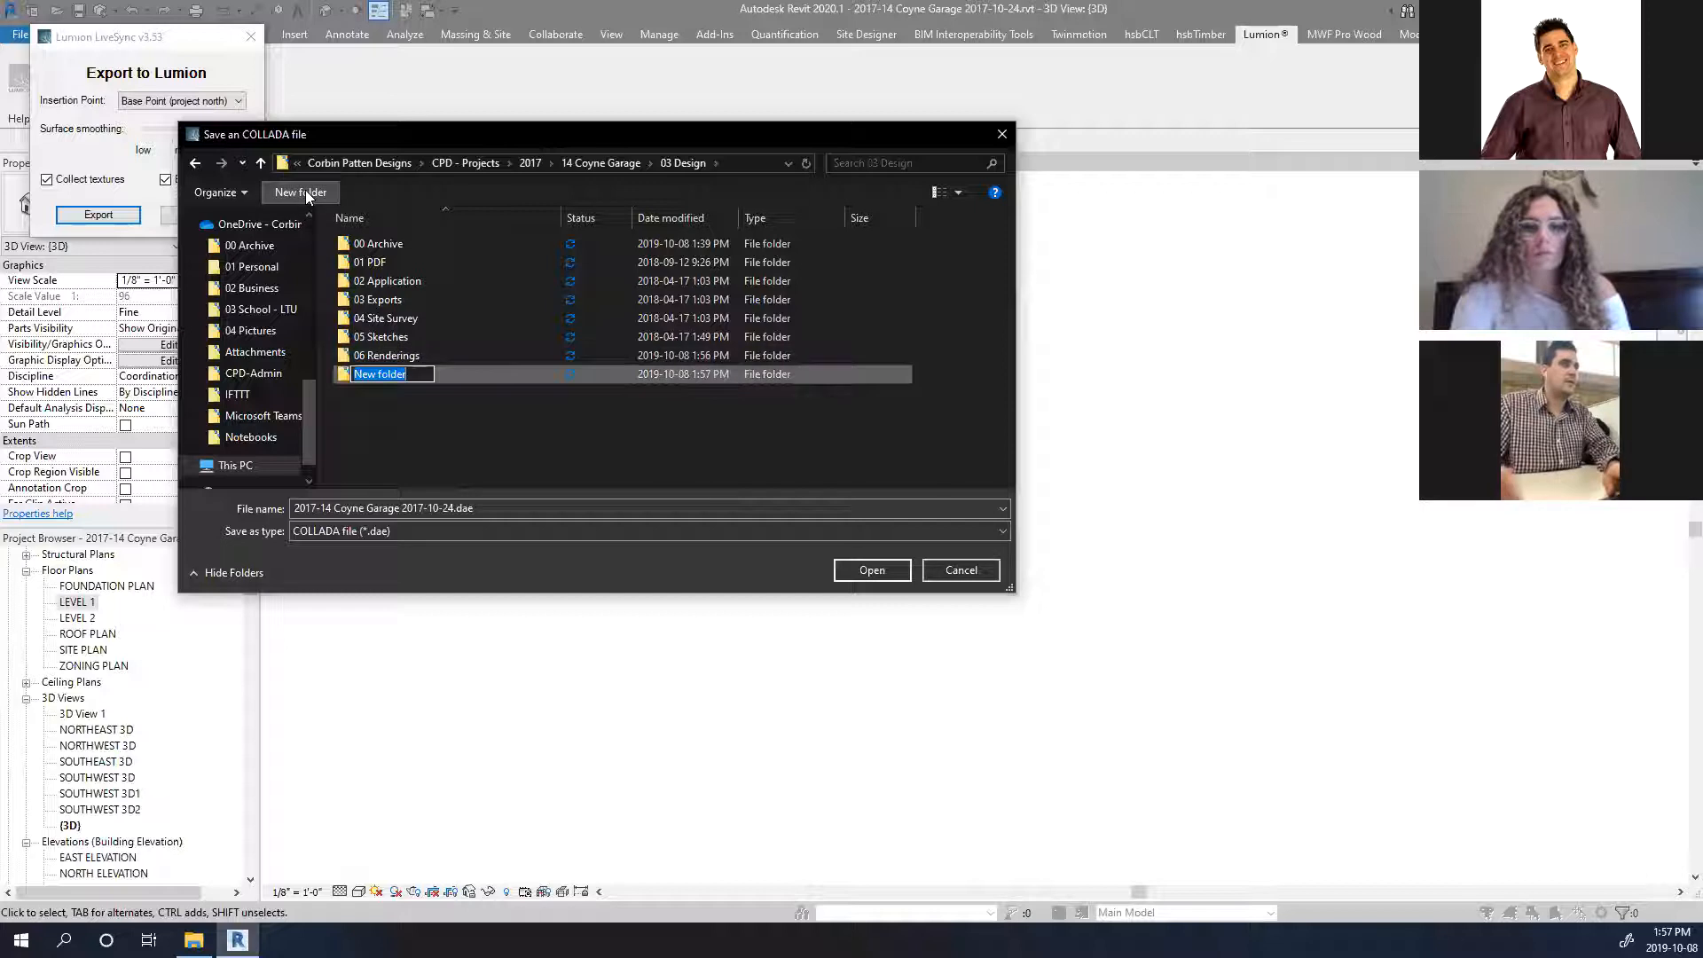
type(")7 R")
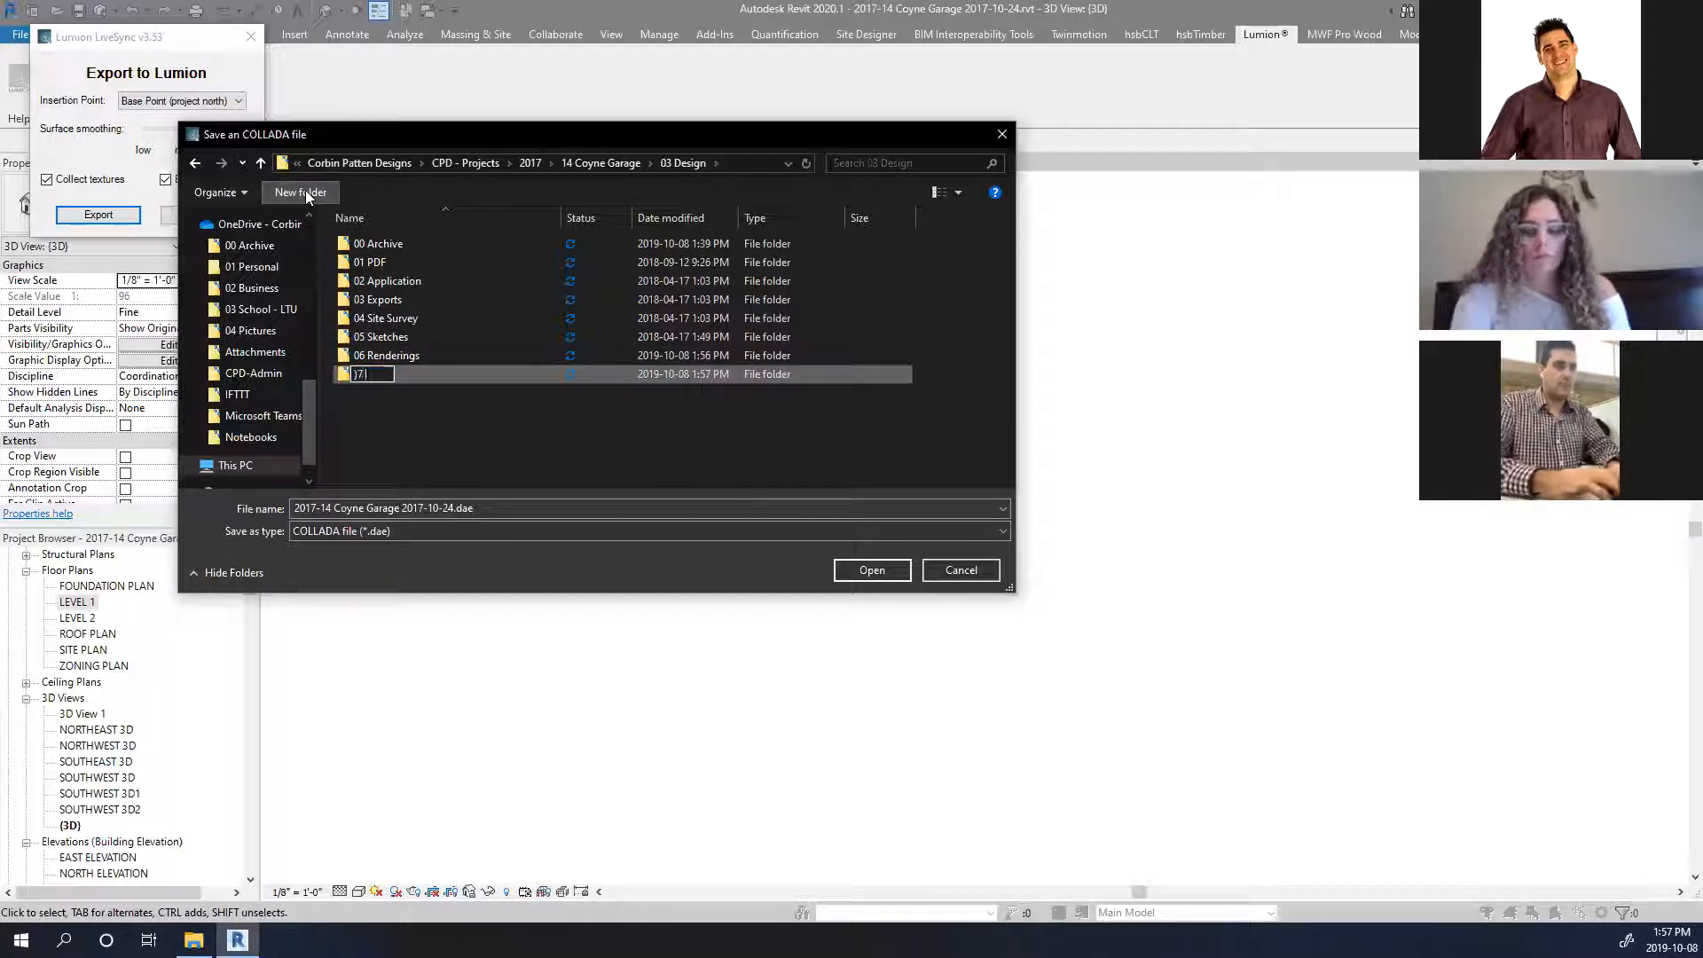
key("BackSpace")
key("BackSpace")
key("BackSpace")
key("BackSpace")
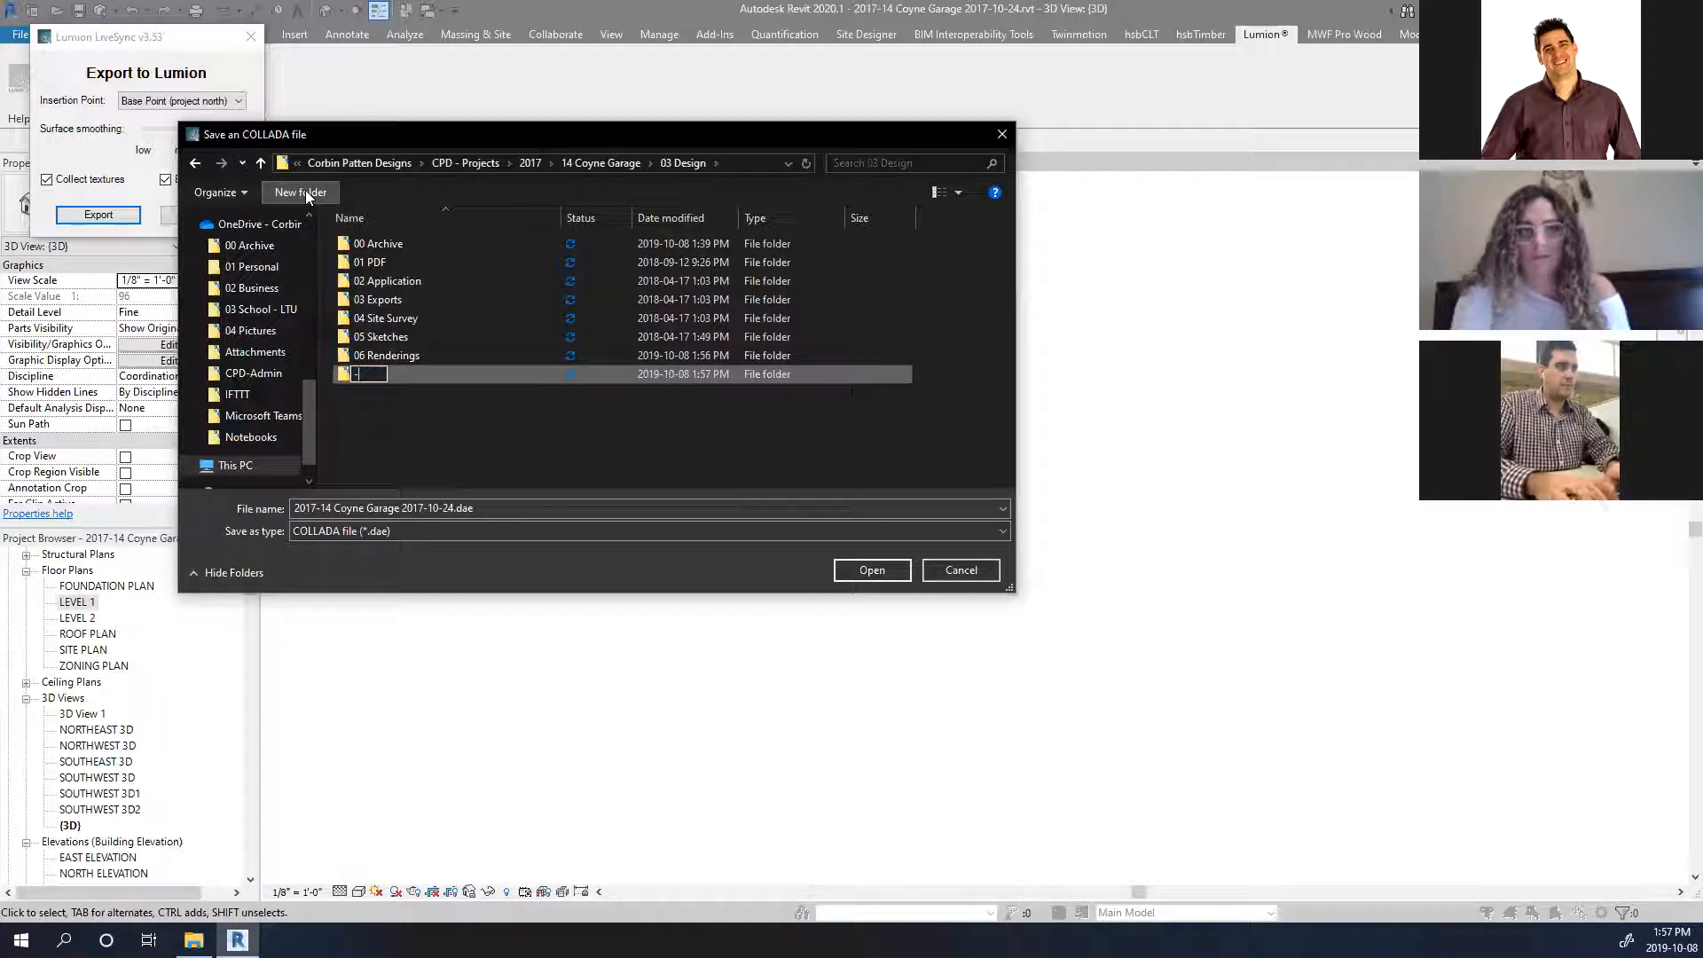
type("08 renden")
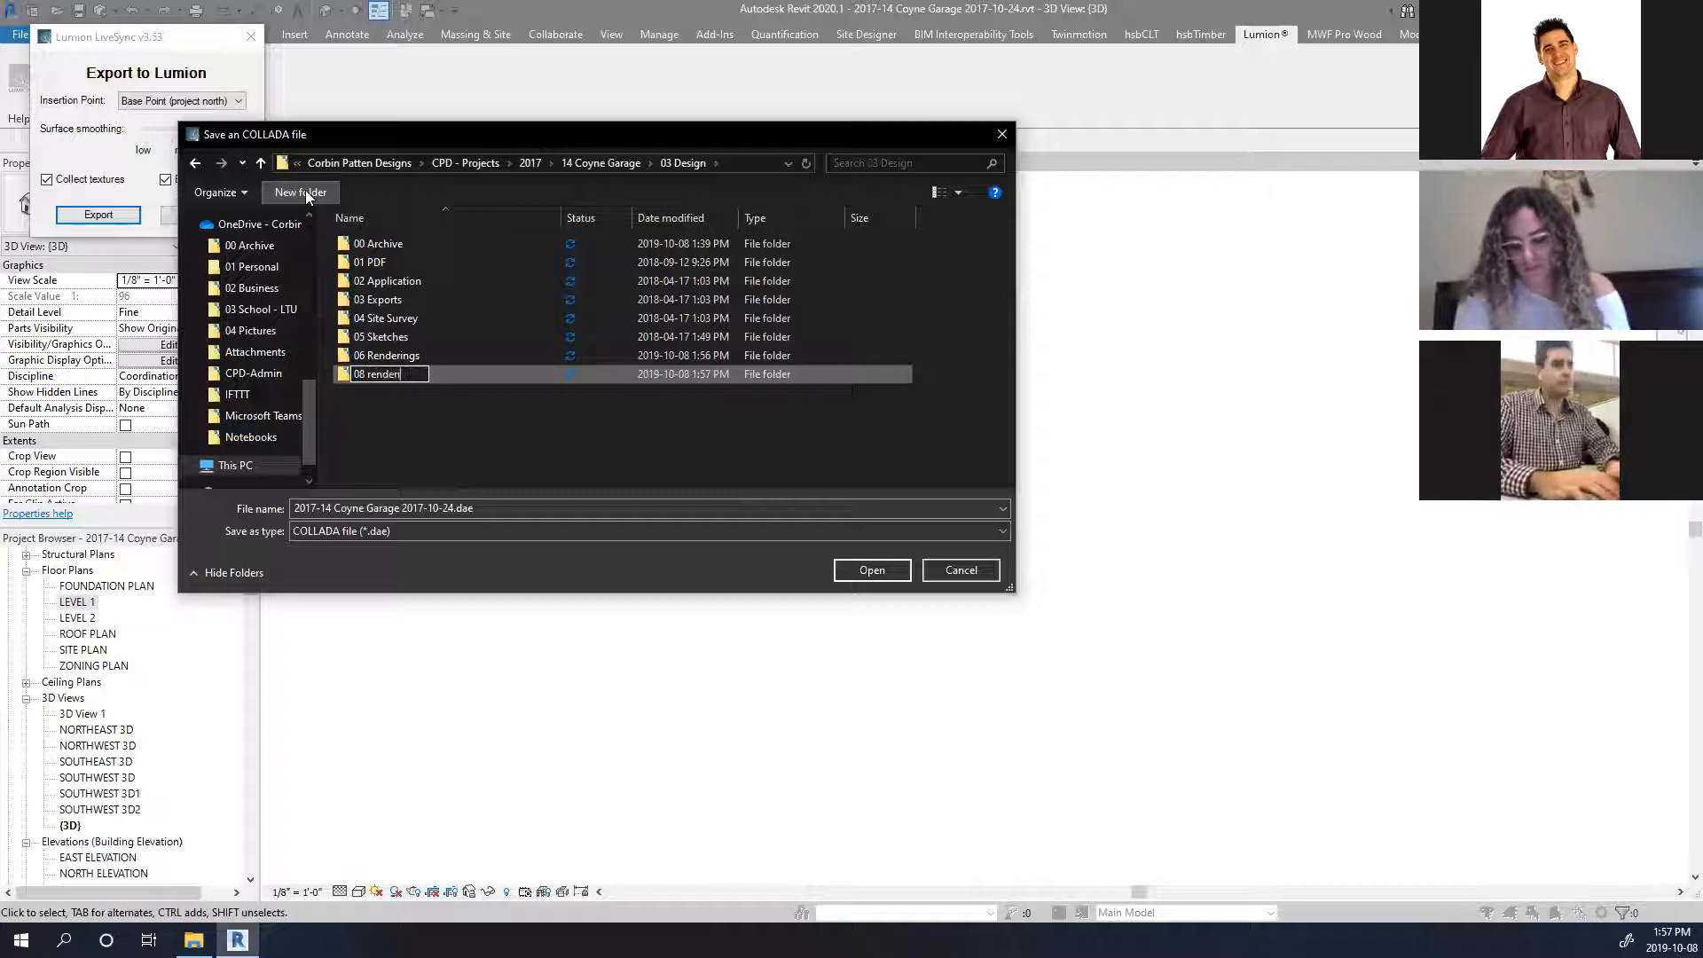
key("BackSpace")
type("ring")
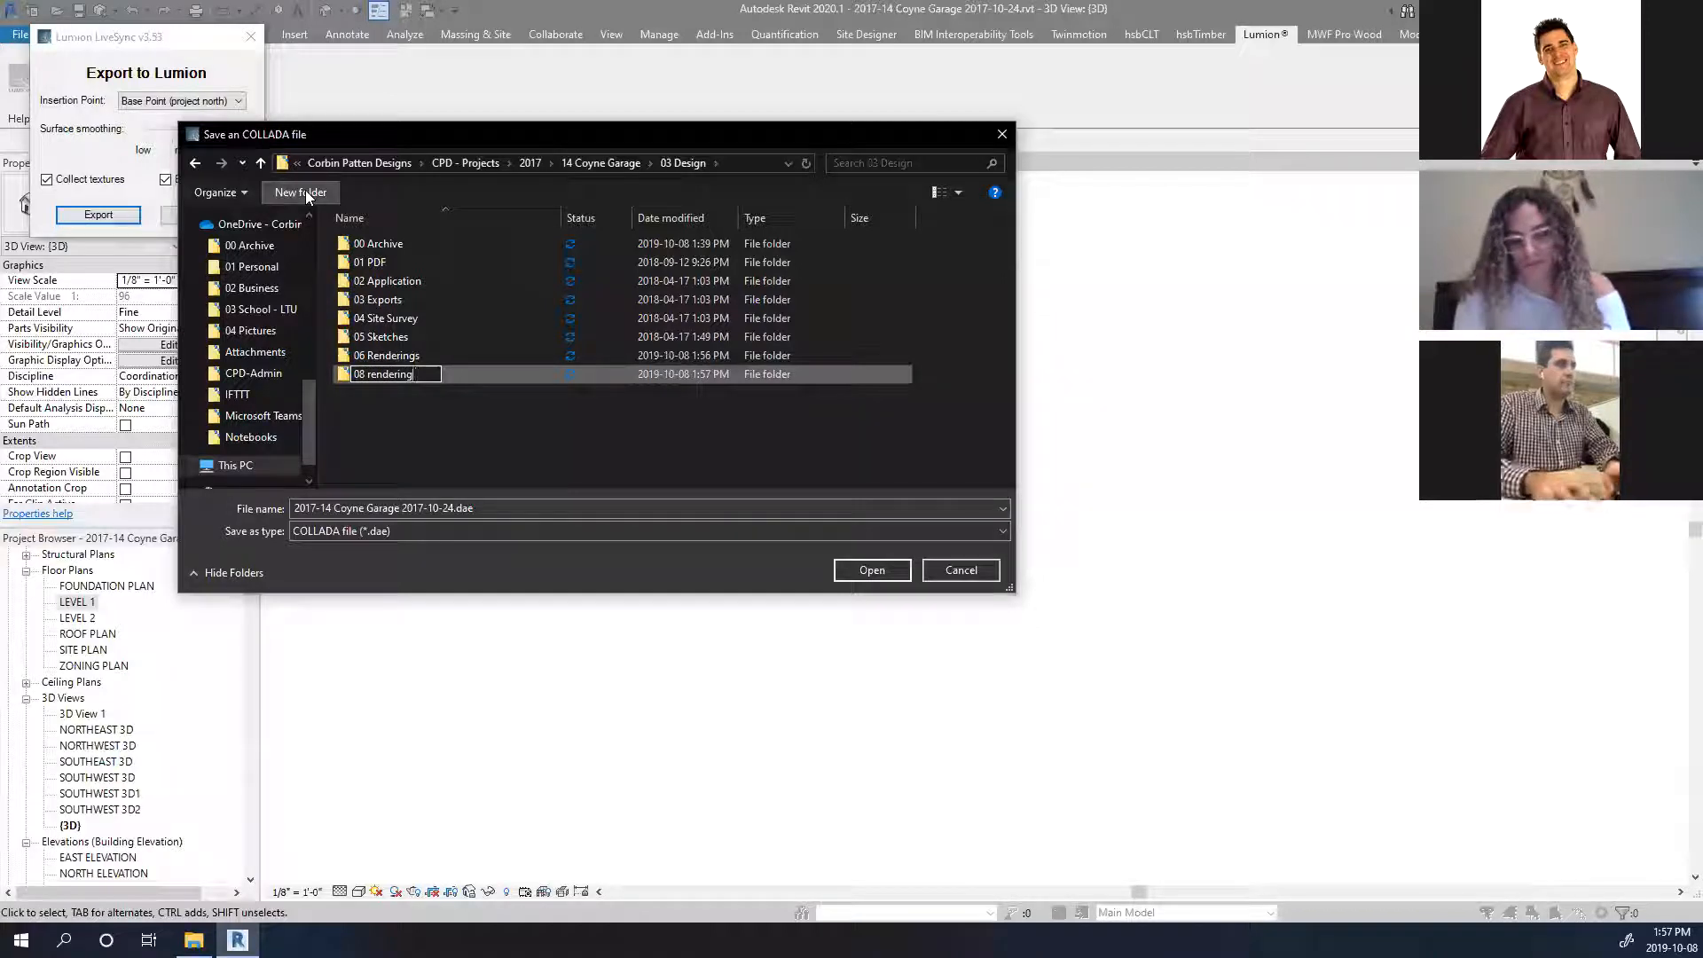
type(" Files")
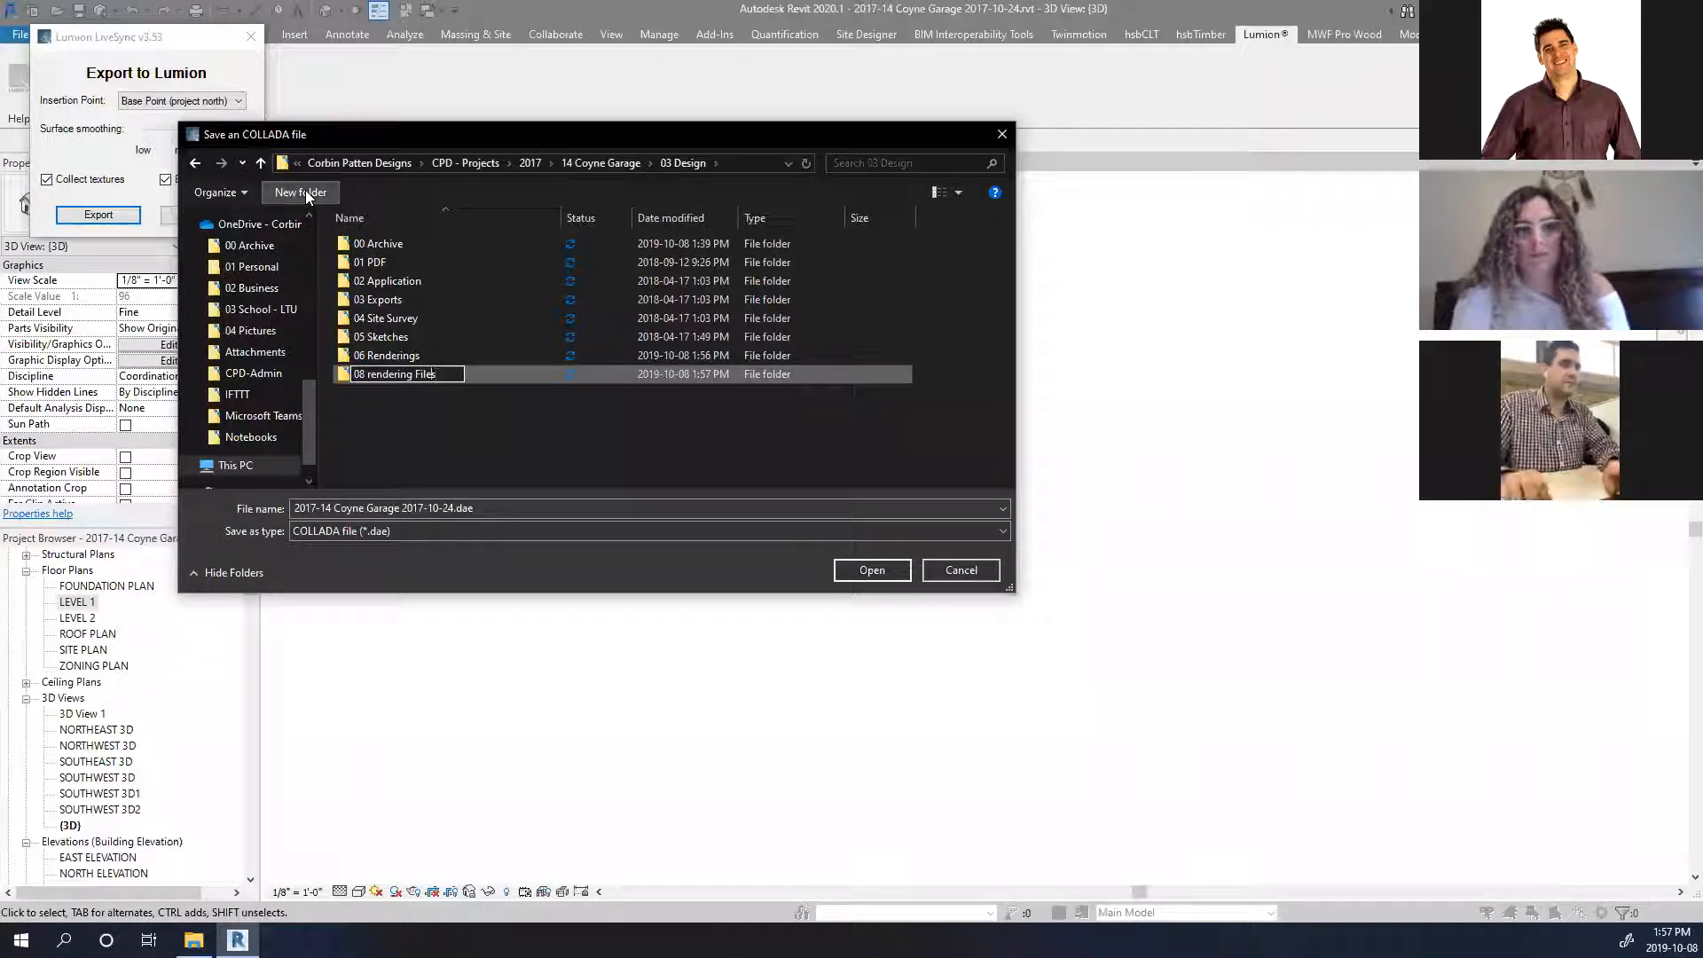
type("R")
key("Delete")
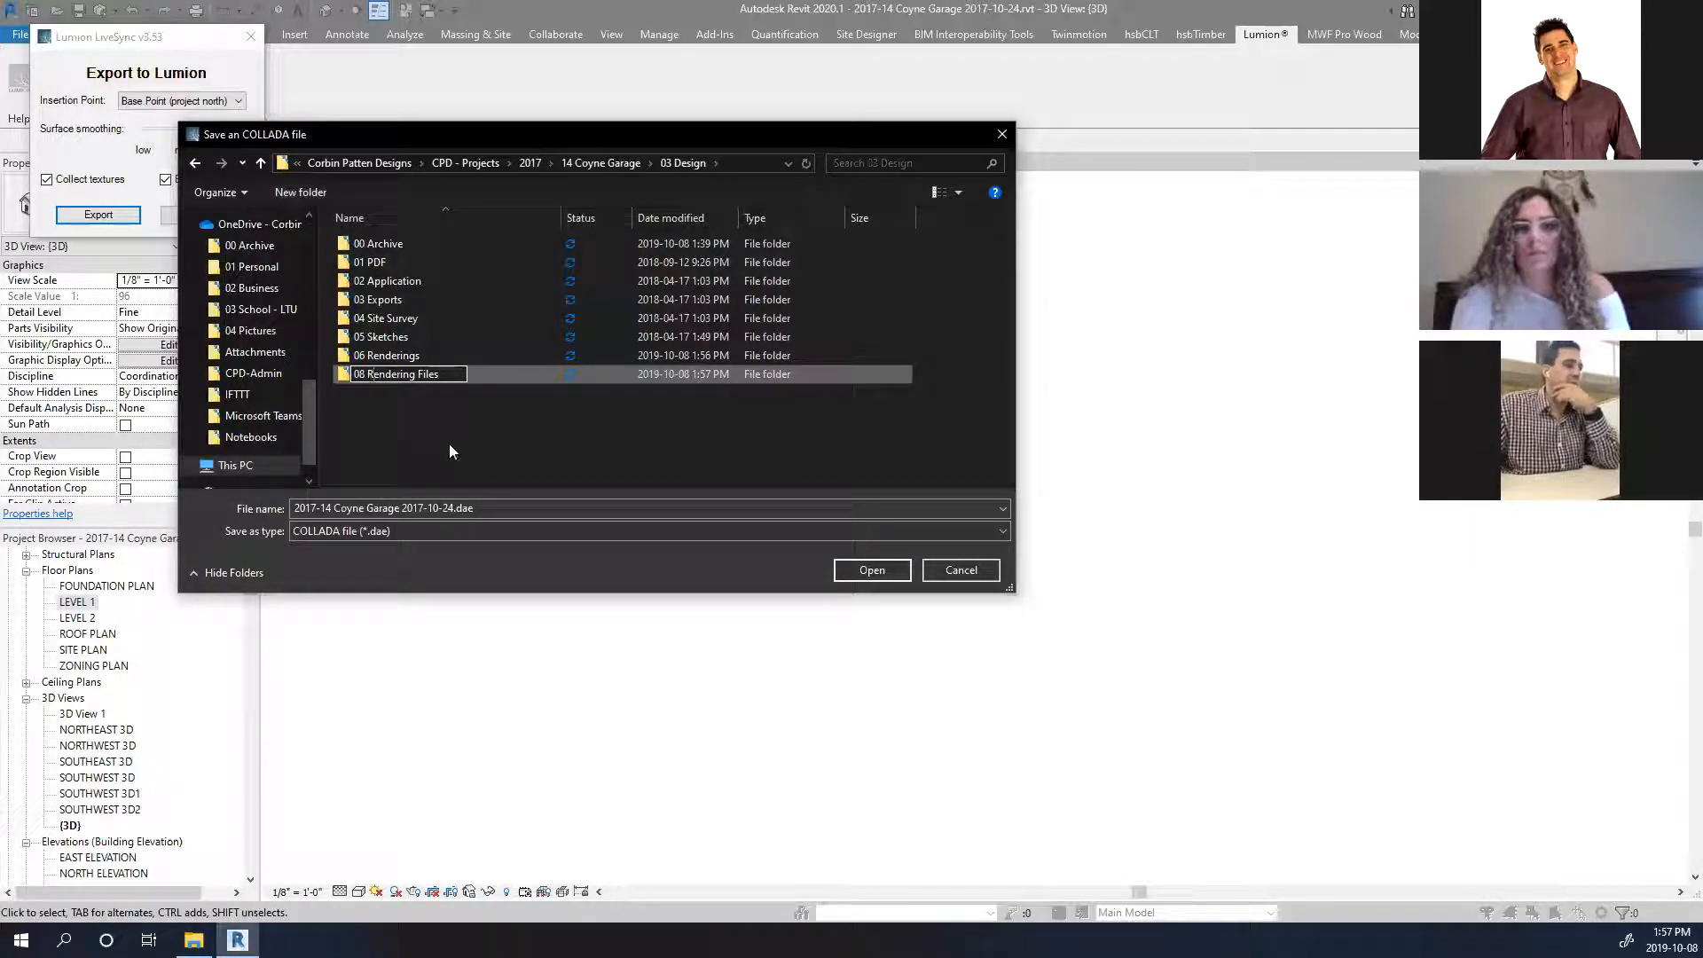
key("Return")
Save the COLLADA export as 2017-14 Coyne Garage 2017-10-24.dae in the 08 Rendering Files folder.
double_click(415, 372)
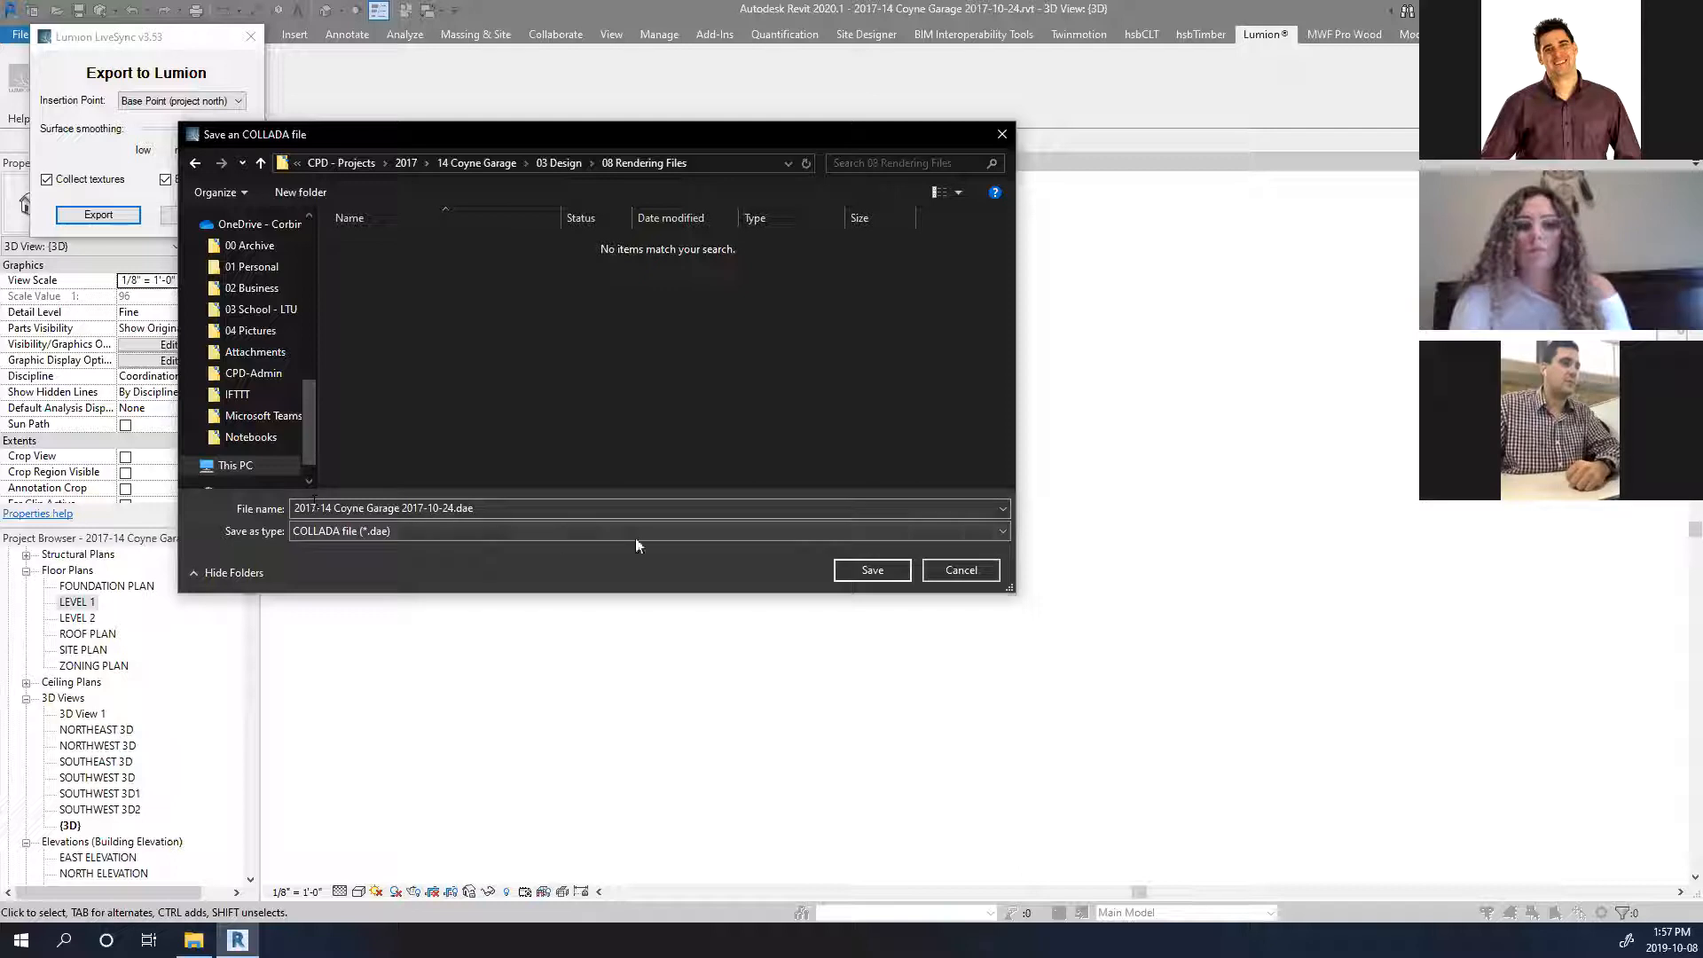
left_click(887, 572)
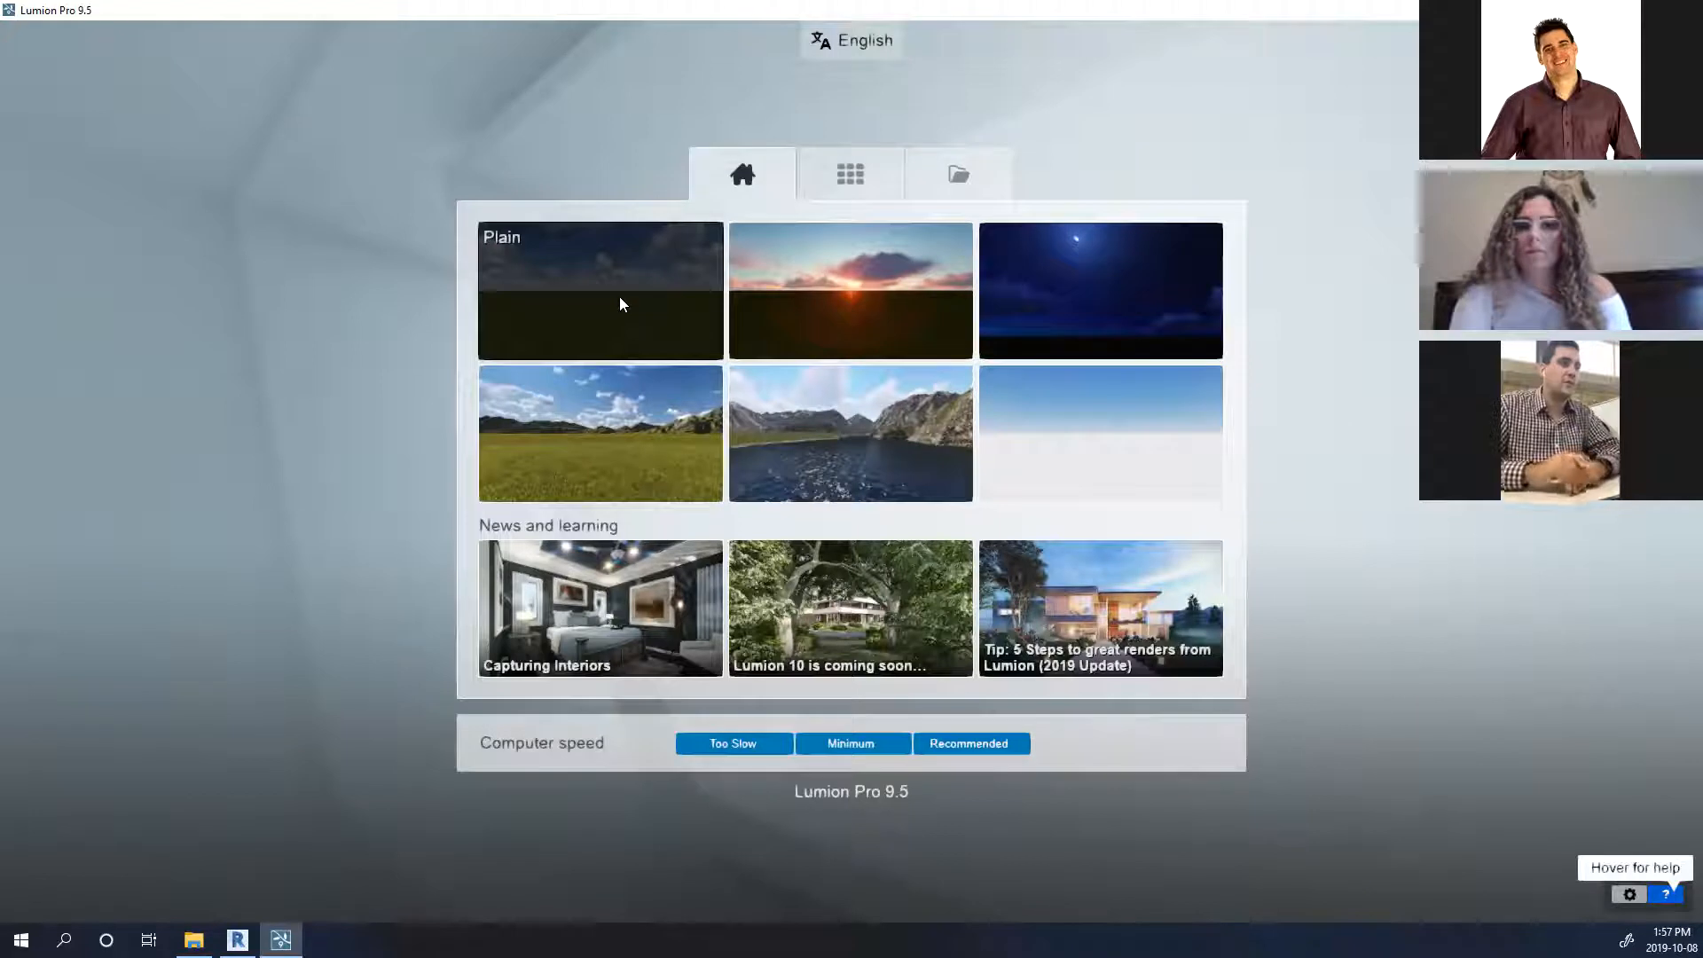
Start loading an existing scene and browse to the Corbin Patten Designs location, enlarging the file dialog and its folder pane.
left_click(958, 175)
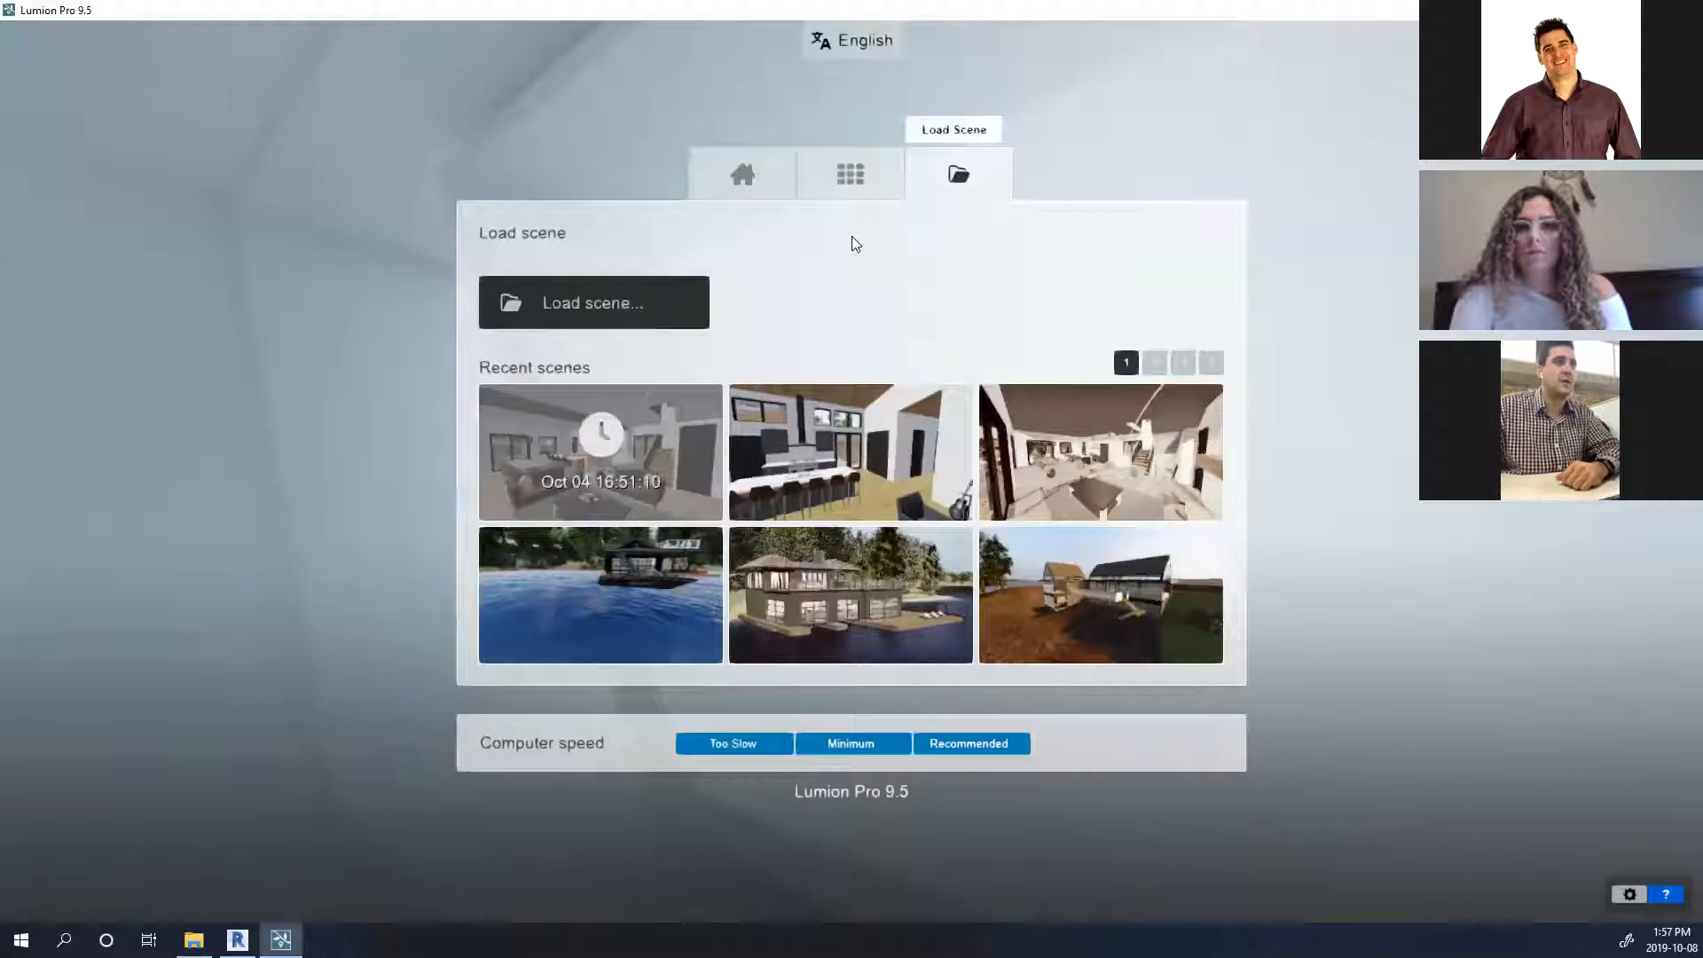
left_click(631, 303)
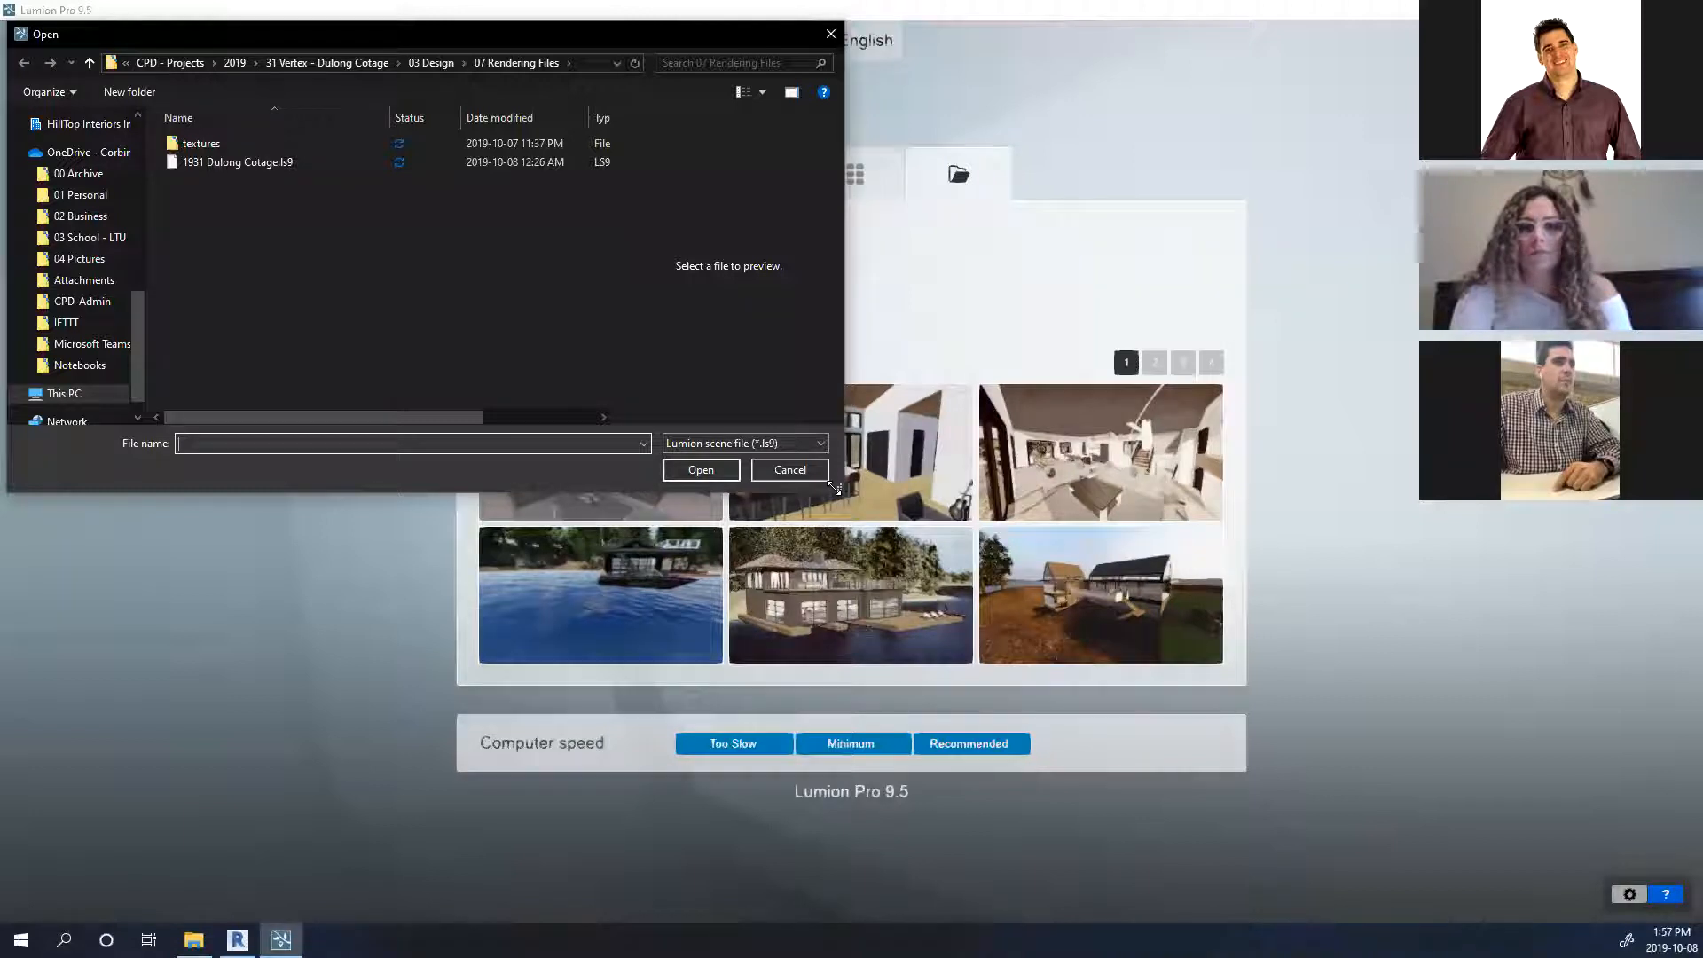
left_click_drag(834, 487, 1172, 689)
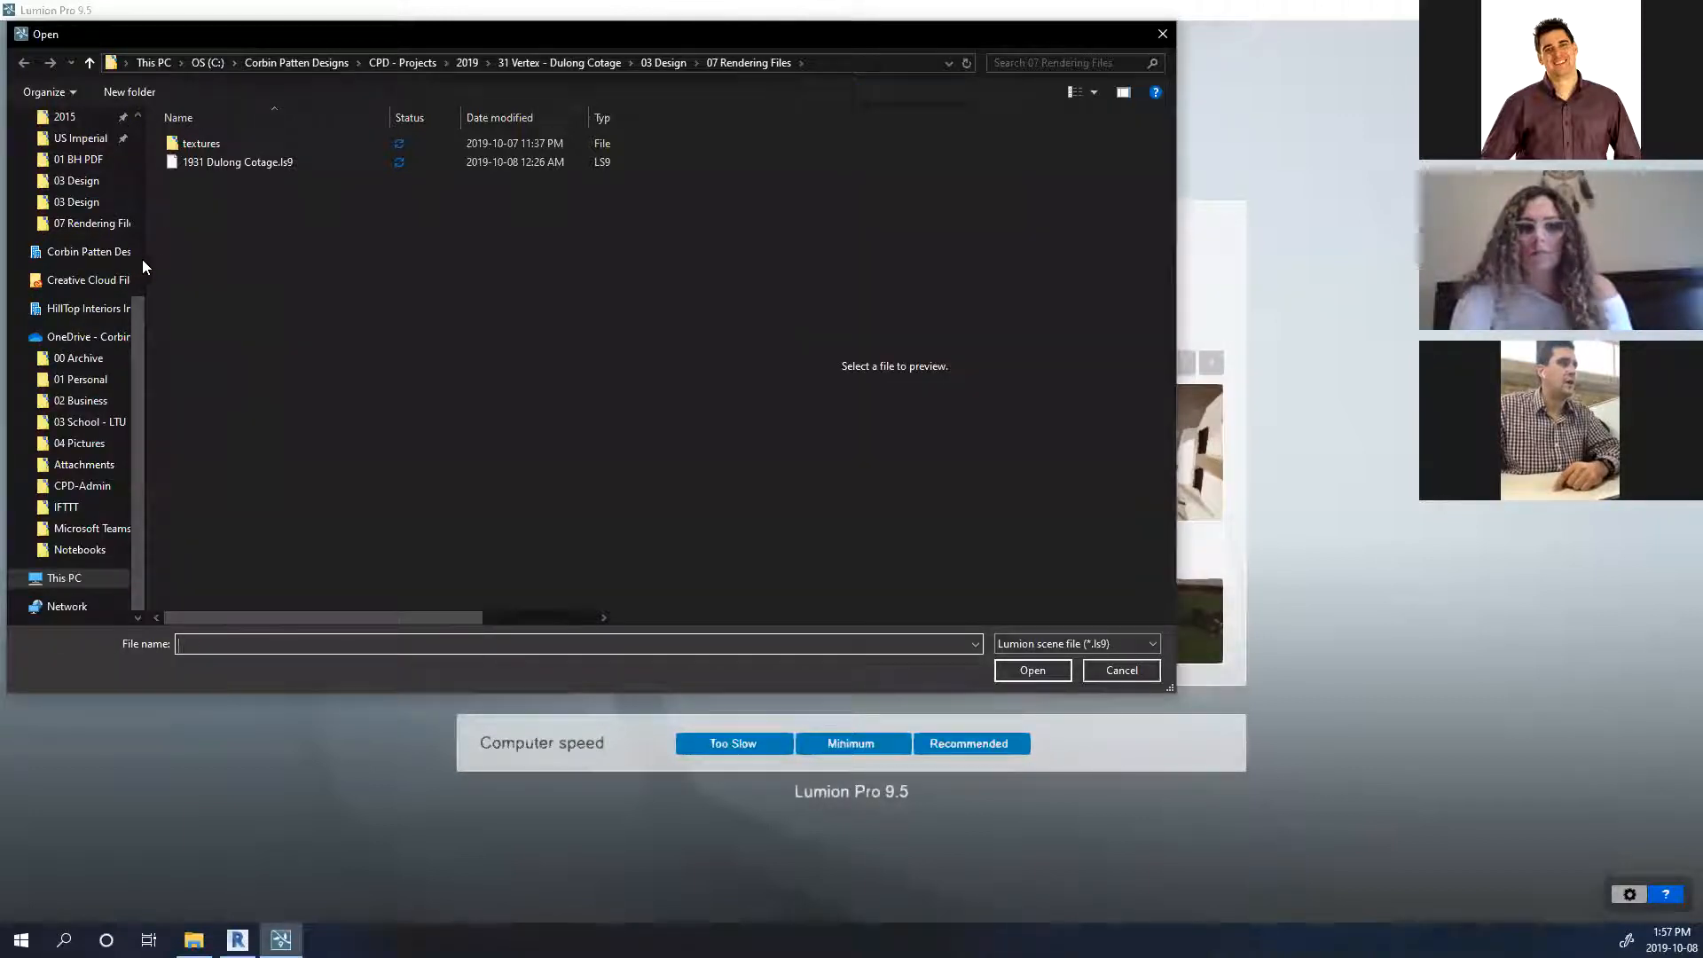
scroll(71, 404, "up", 1)
scroll(71, 382, "up", 3)
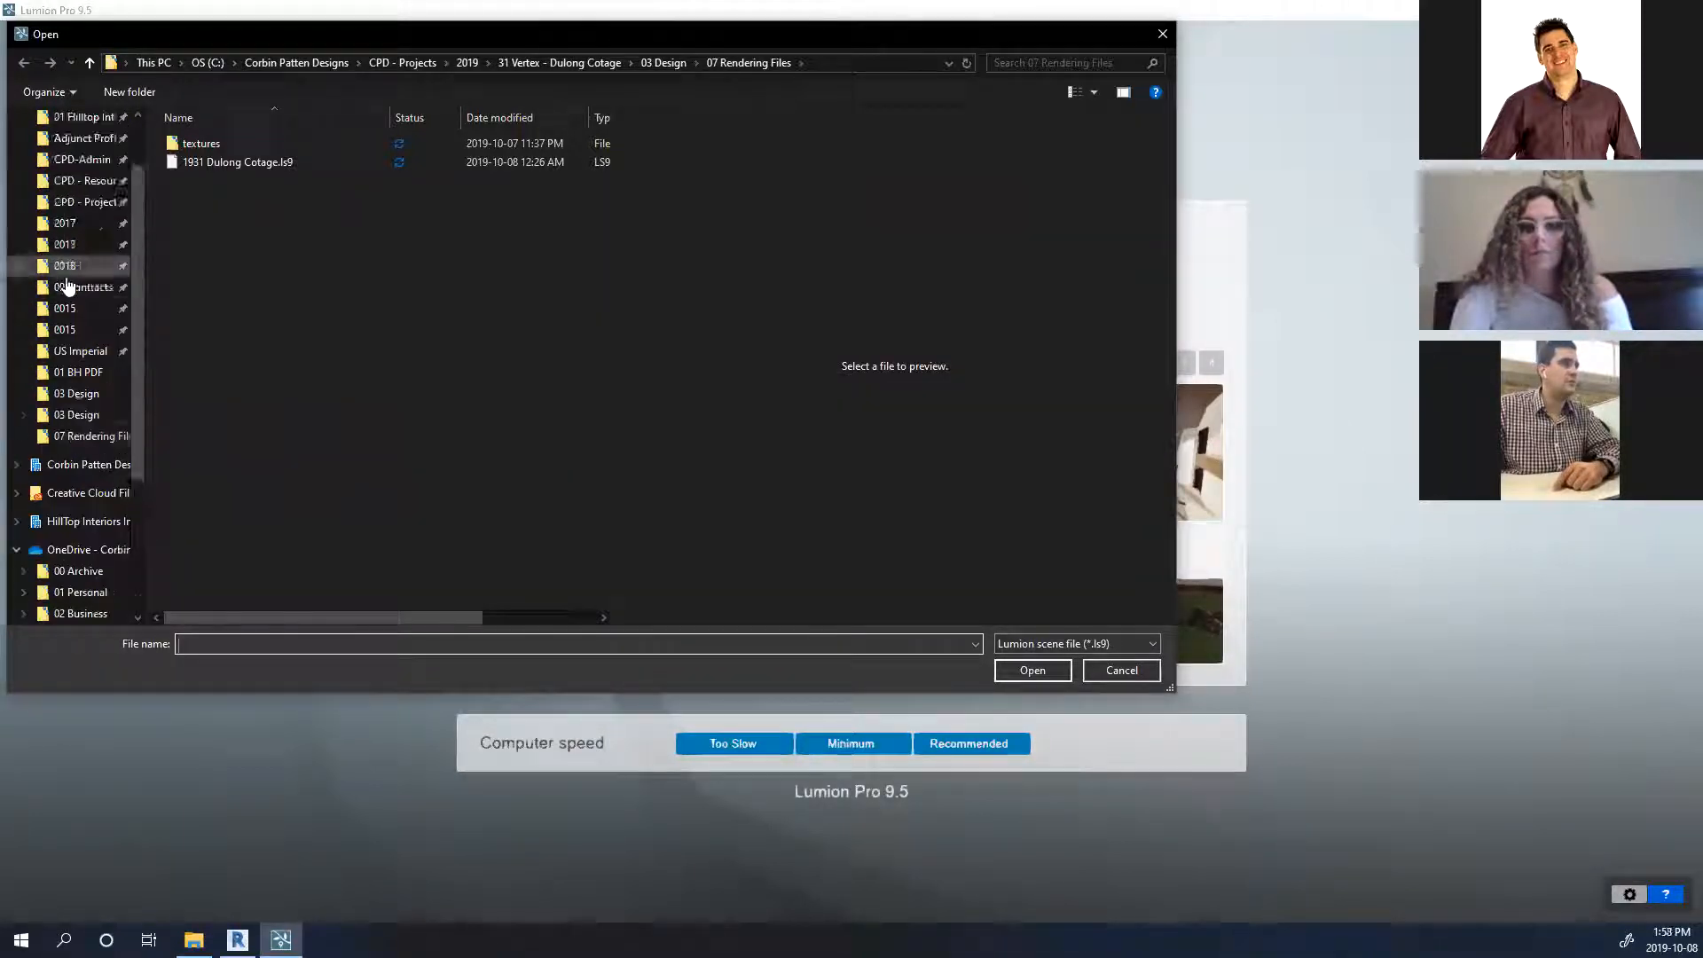
left_click(80, 341)
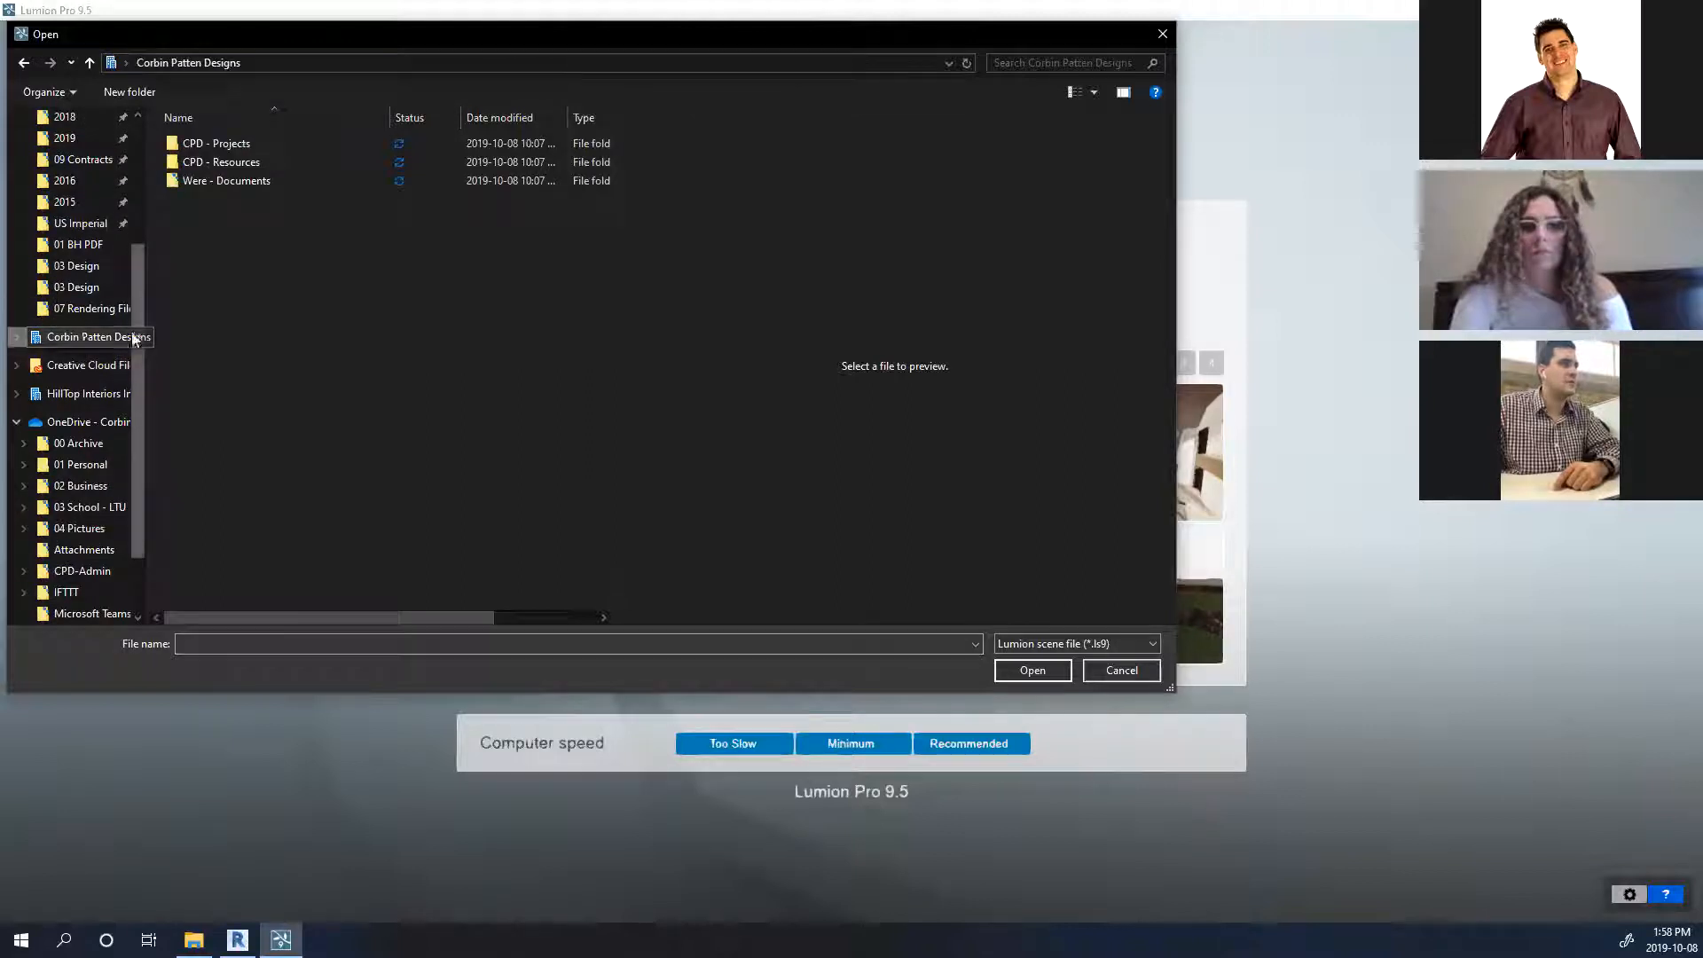
left_click_drag(147, 334, 276, 333)
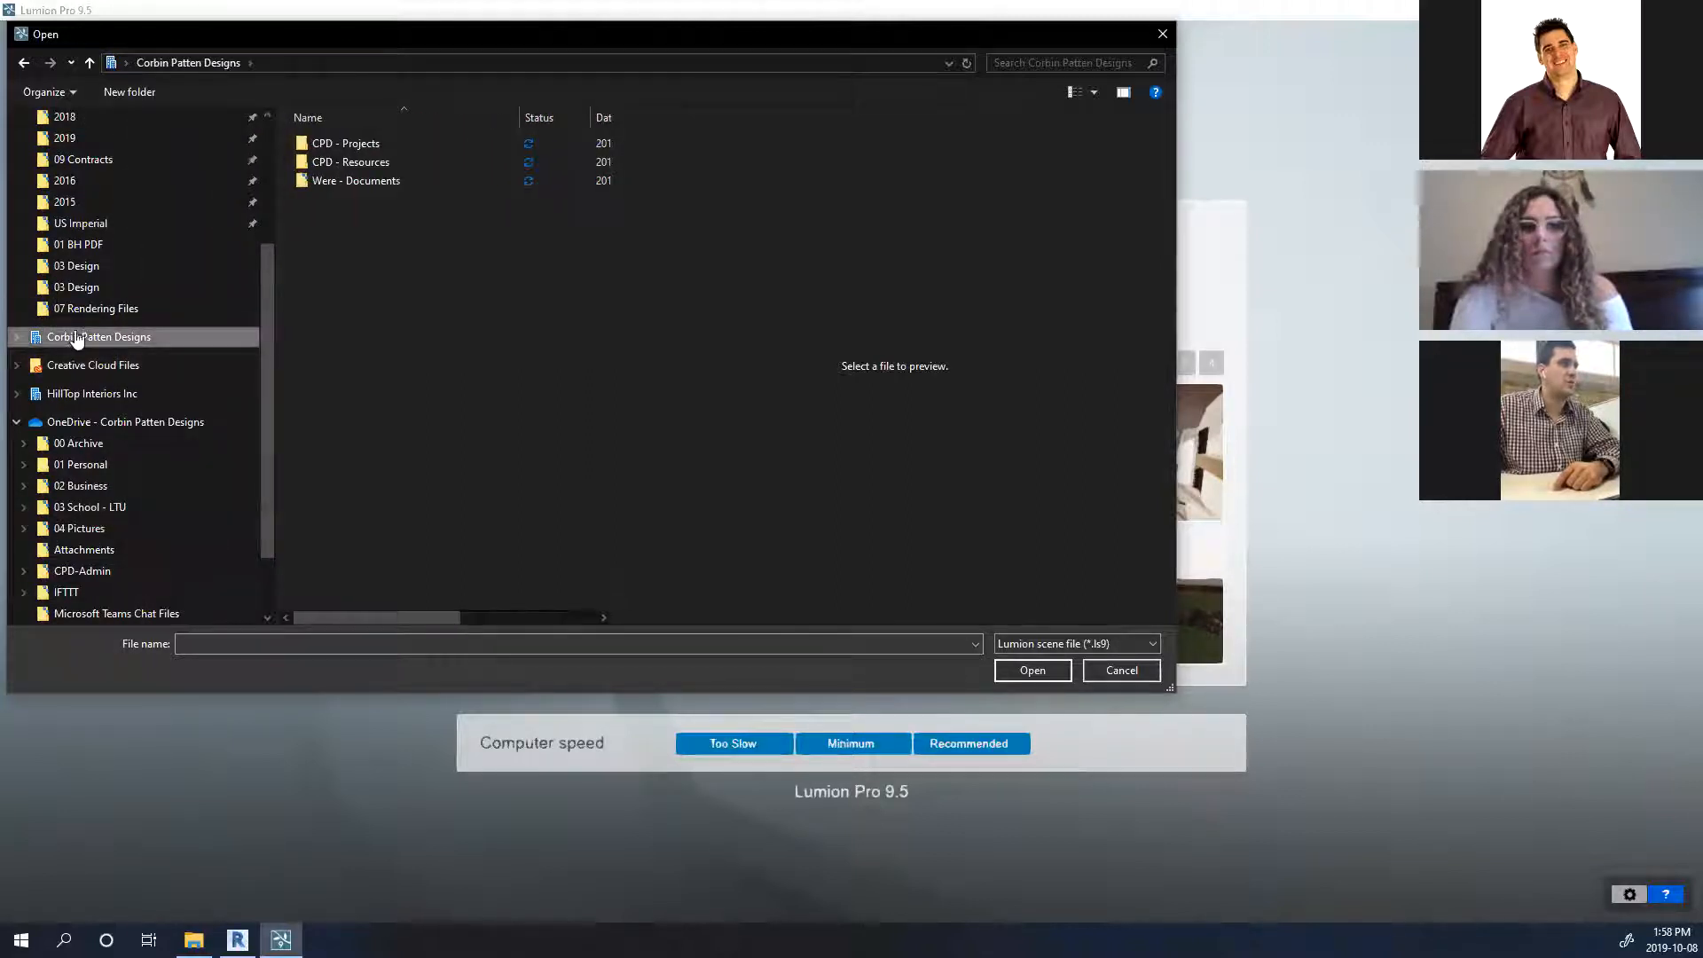
Load Standard Lake Lumion Template 060919.ls9 from CPD - Resources, 04 Standards and Template, 03 Lumion Template.
left_click(358, 168)
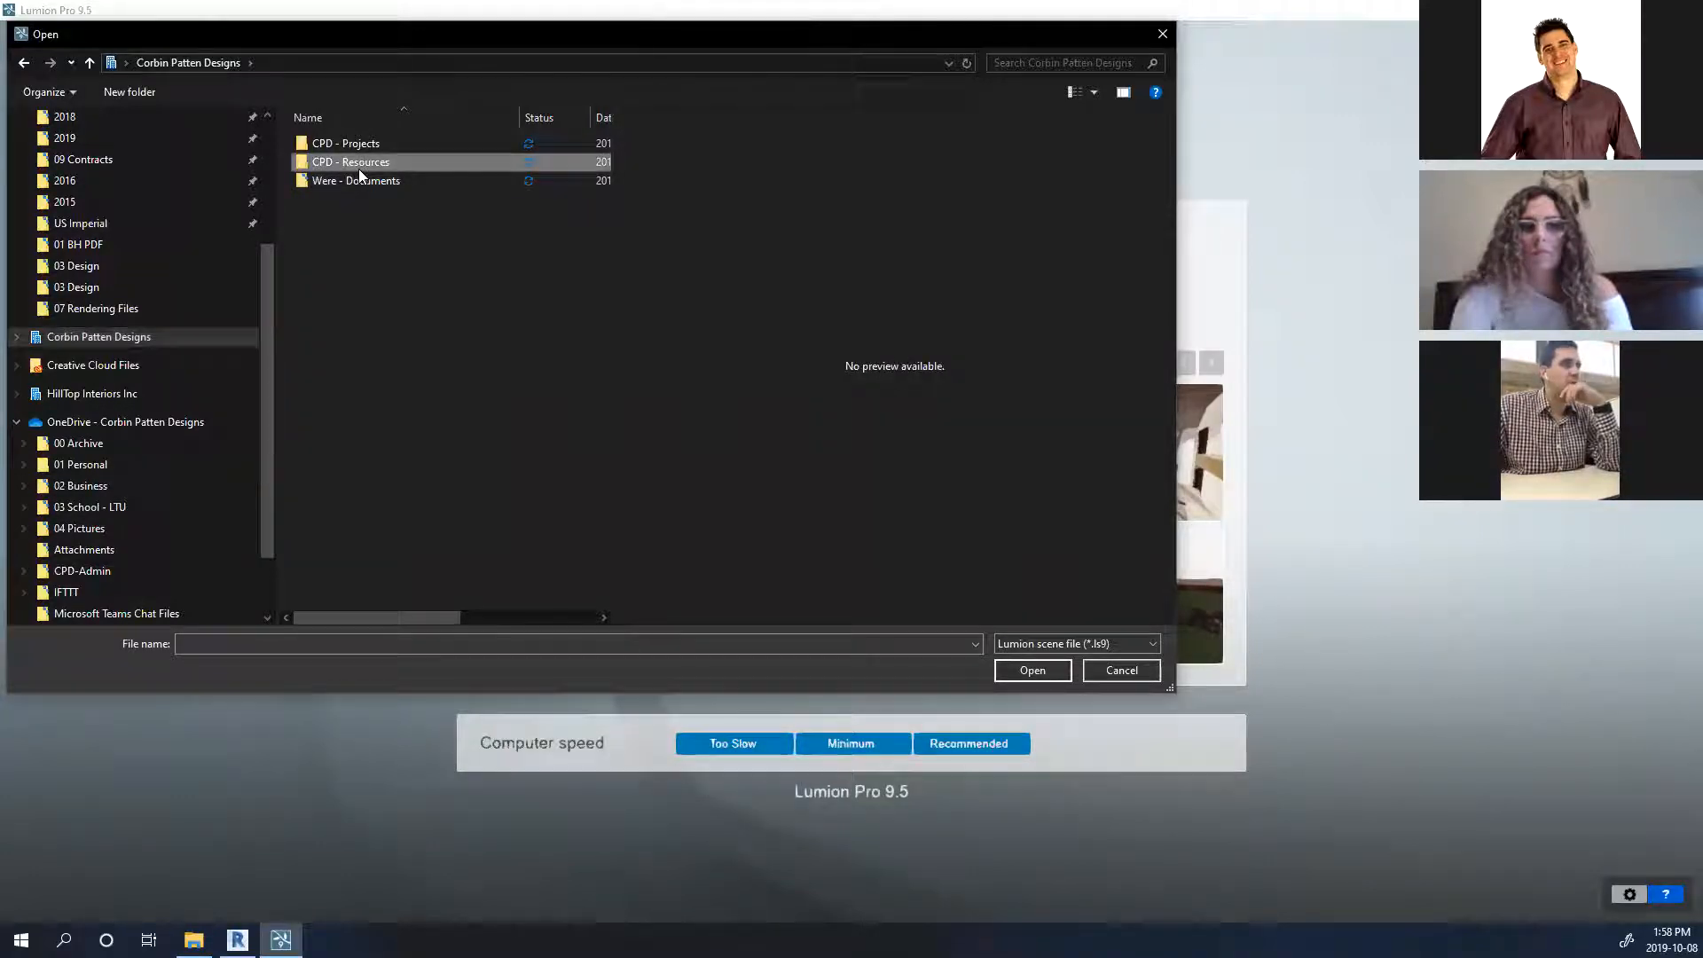
double_click(373, 161)
double_click(394, 198)
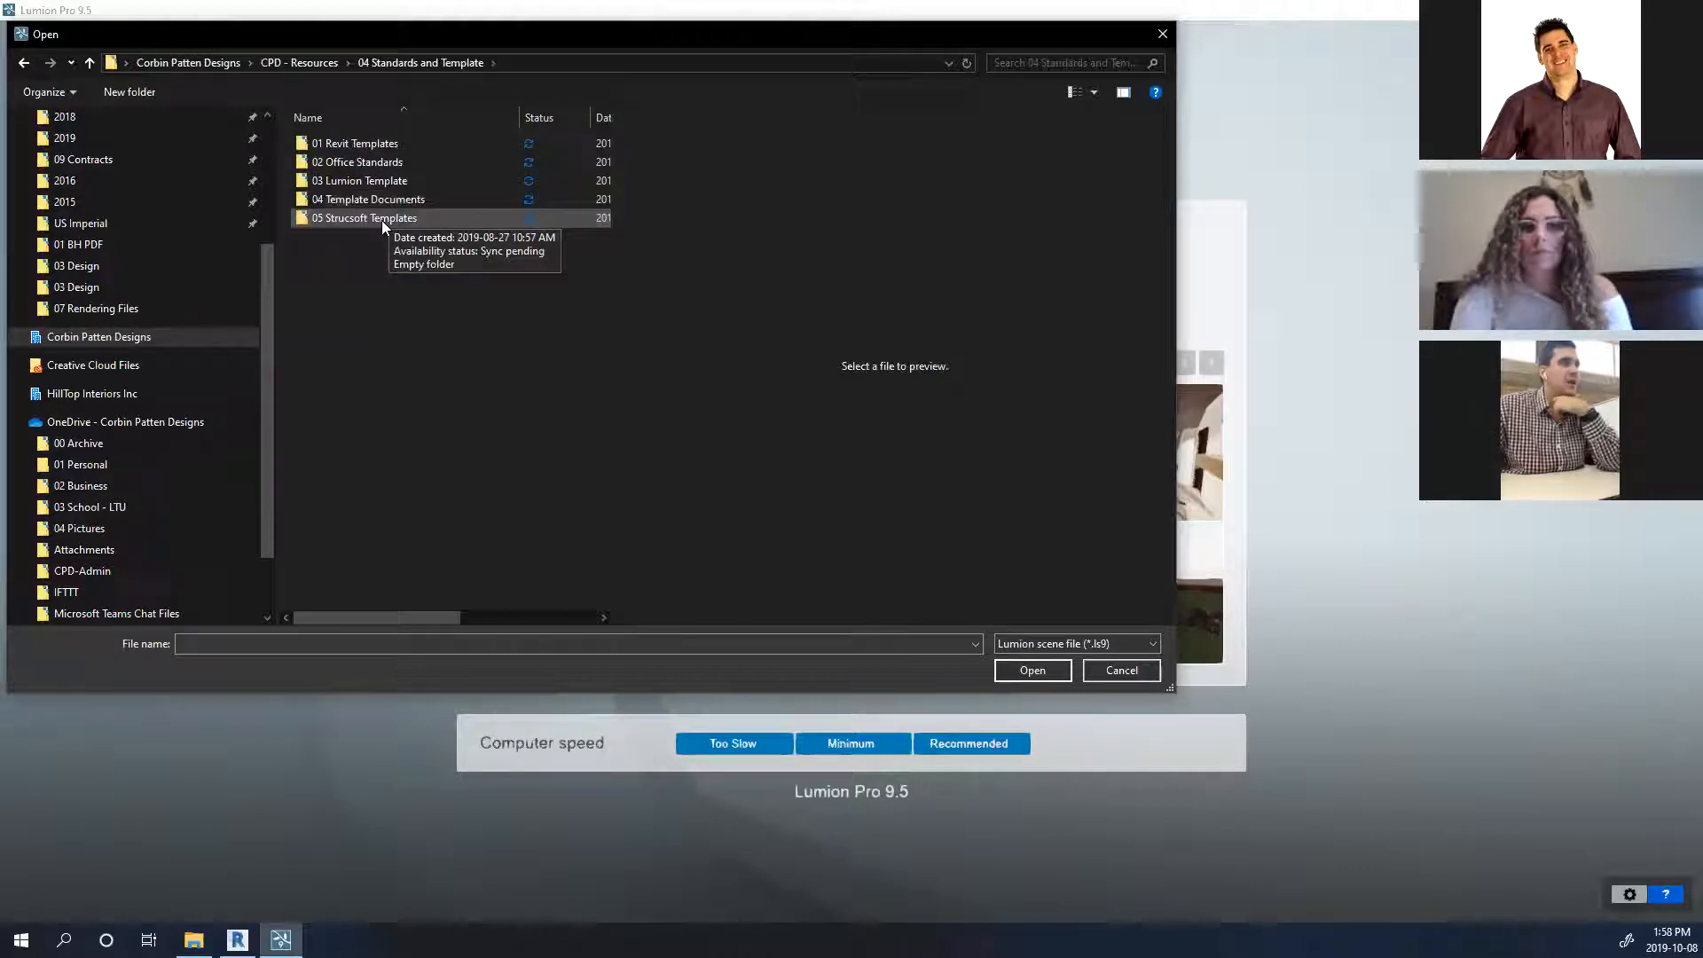
left_click(378, 184)
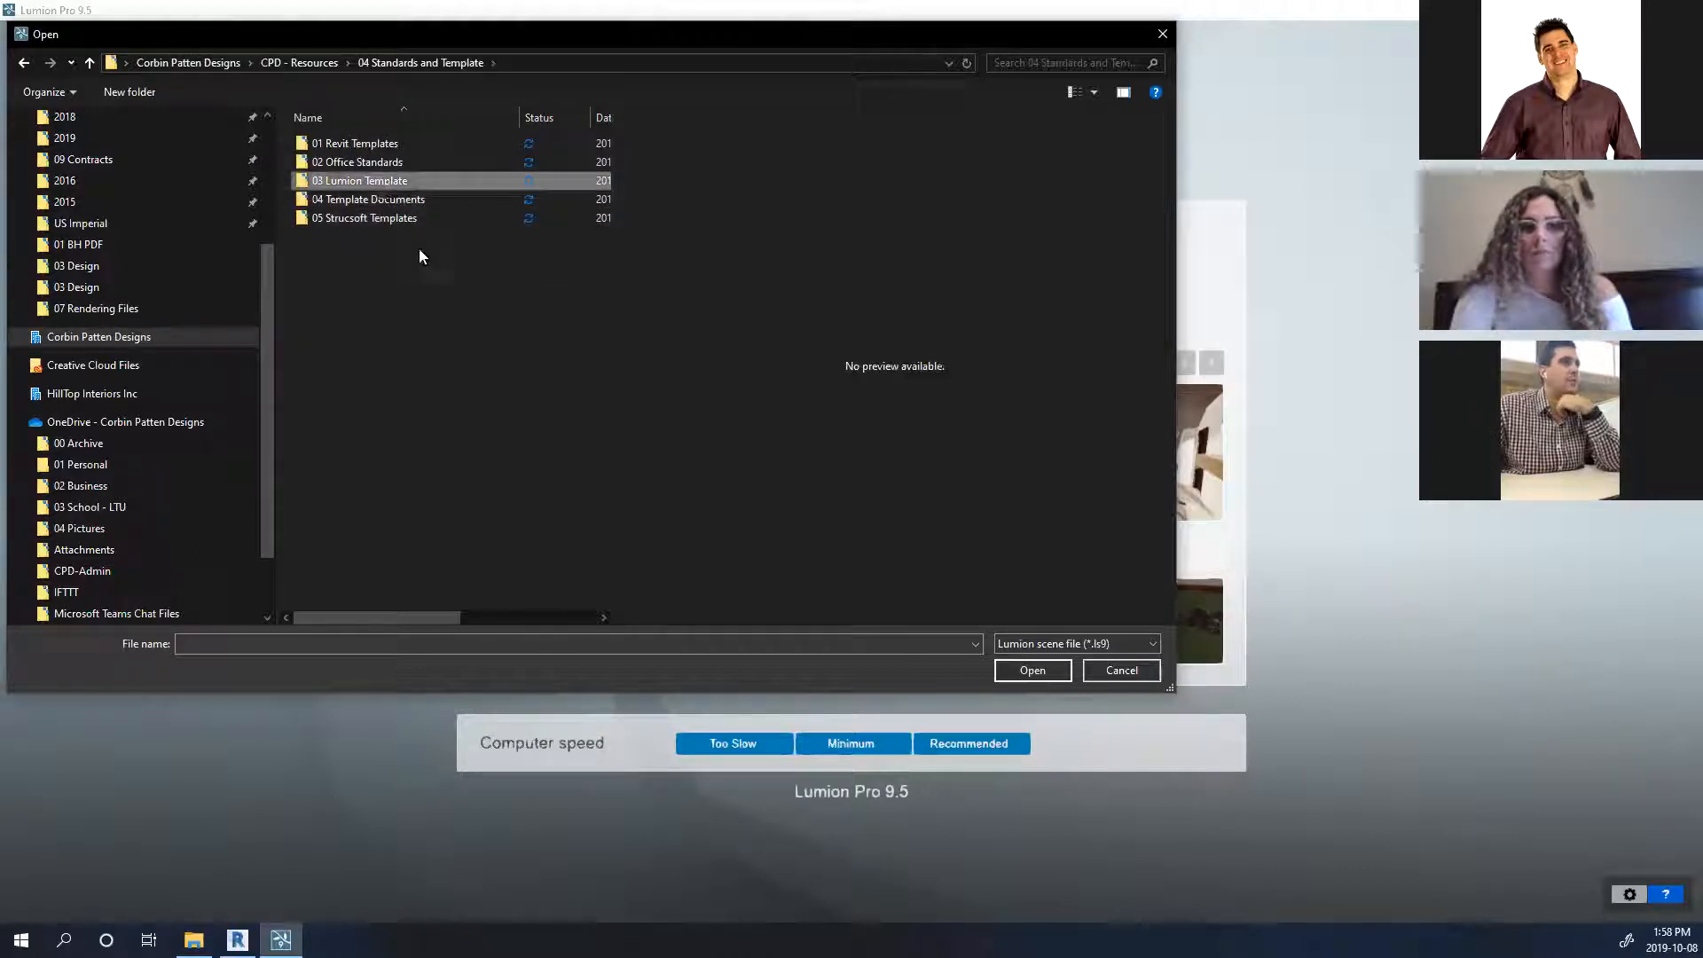
double_click(404, 177)
left_click(393, 147)
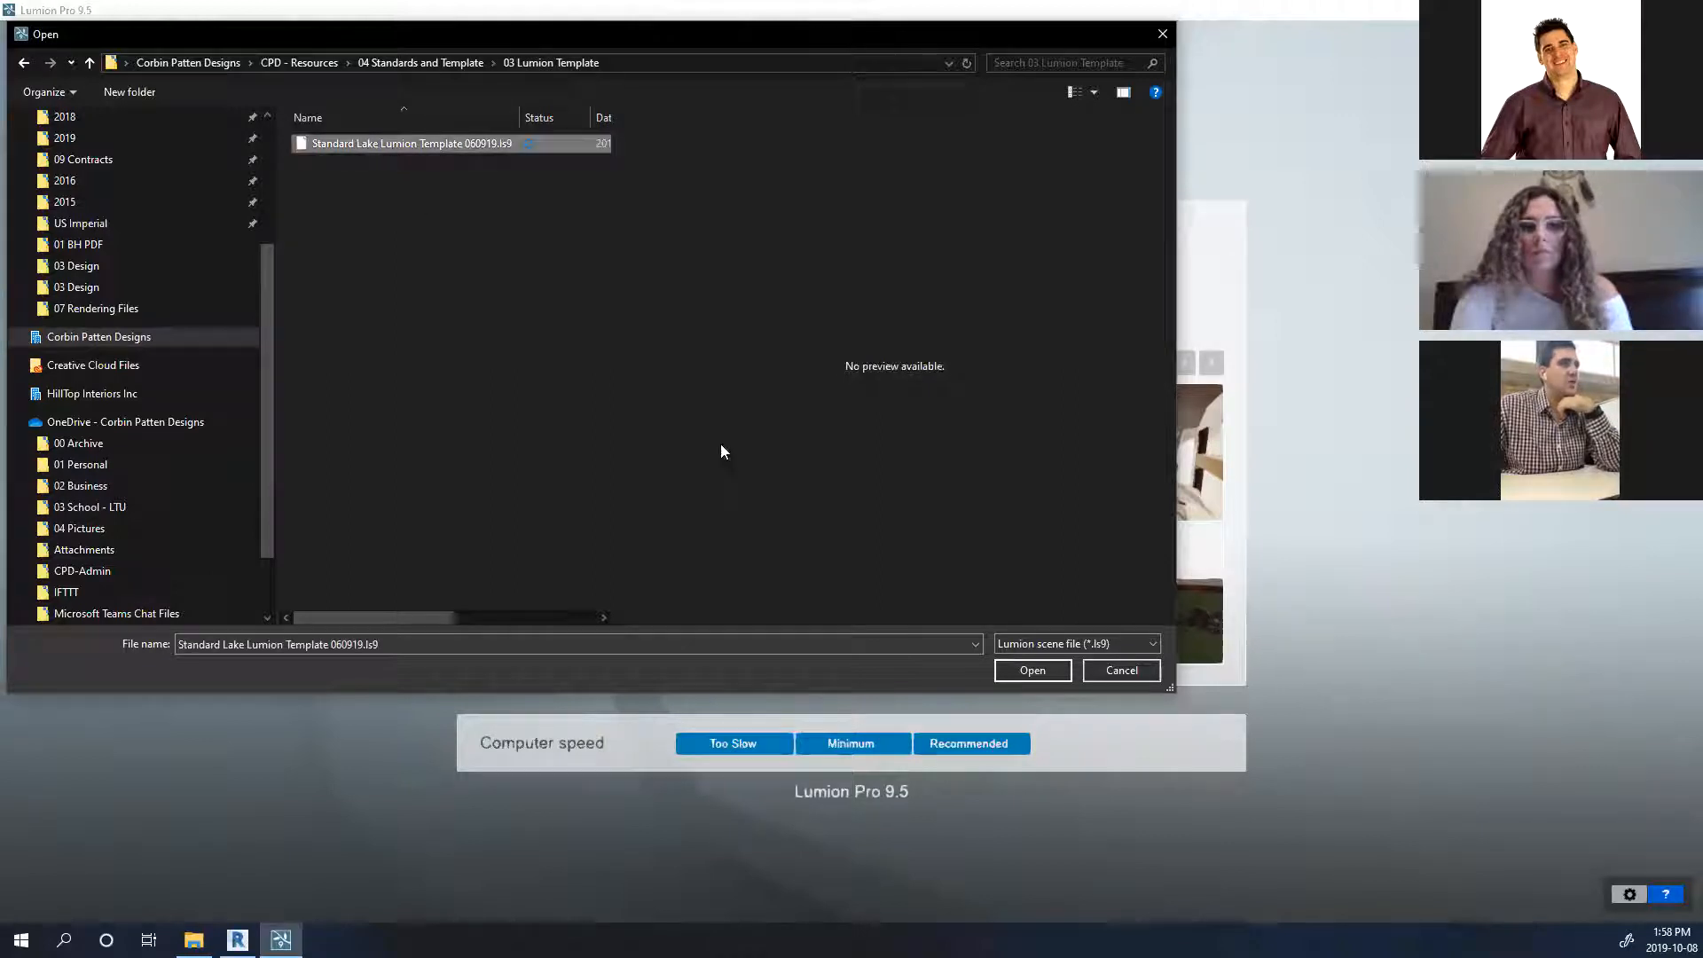
left_click(1031, 670)
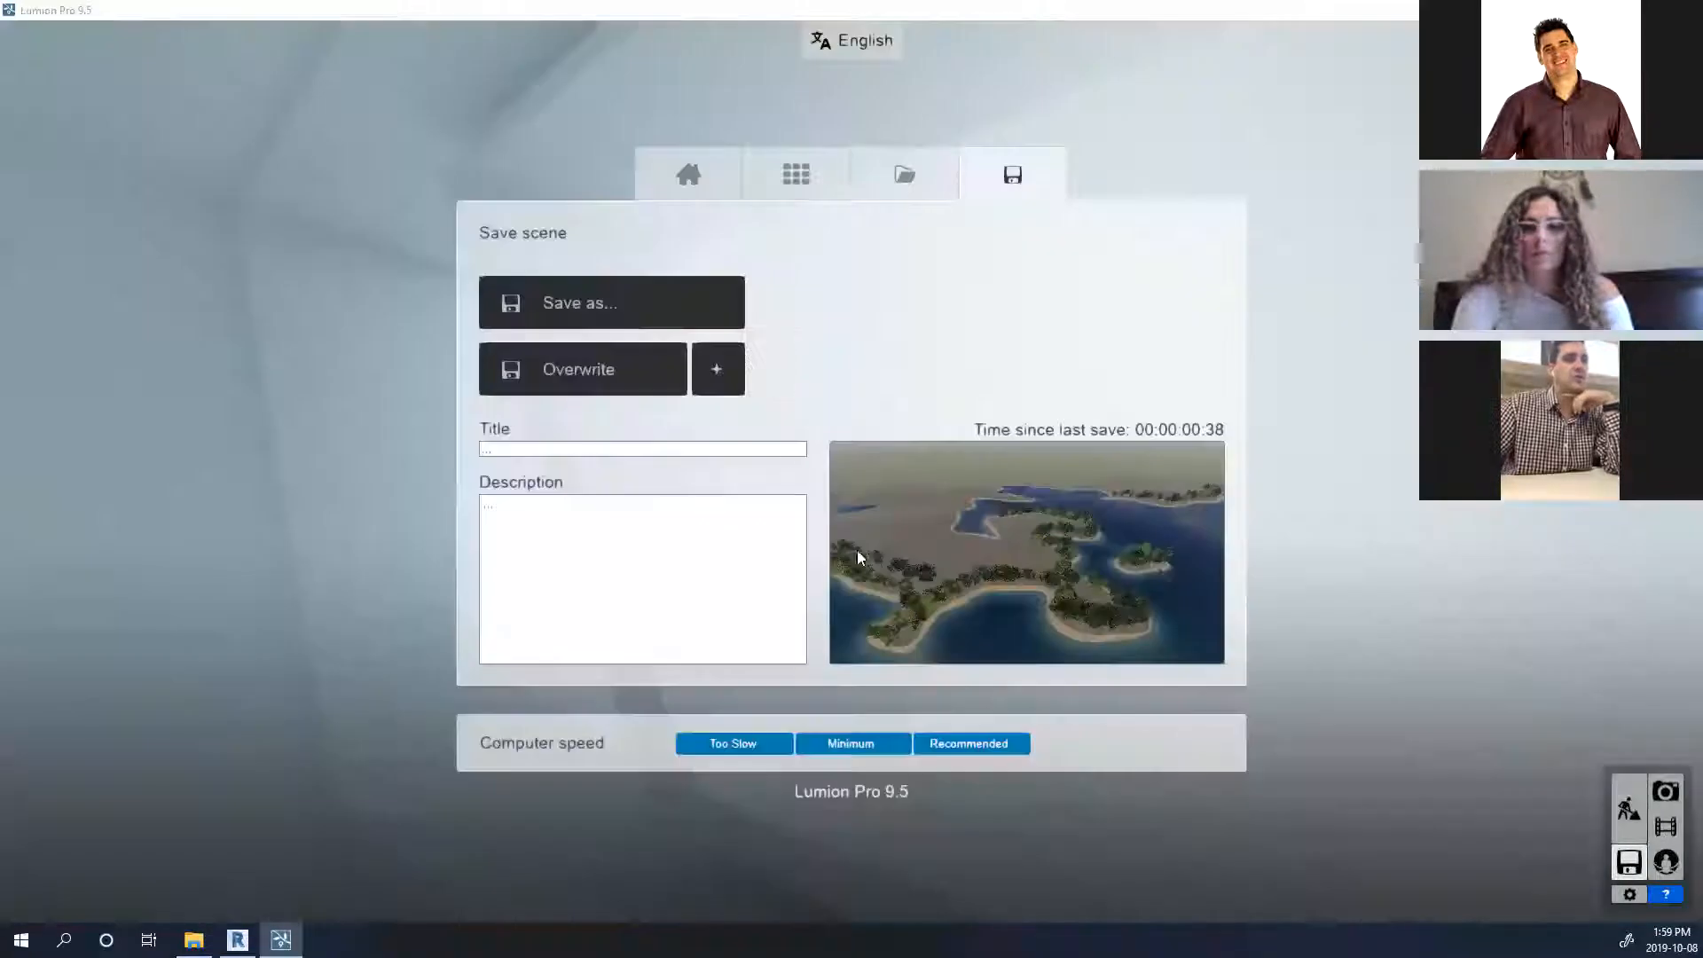
Start saving the scene as a new file in CPD - Projects, 2017, 14 Coyne Garage, 03 Design, 08 Rendering Files.
left_click(627, 304)
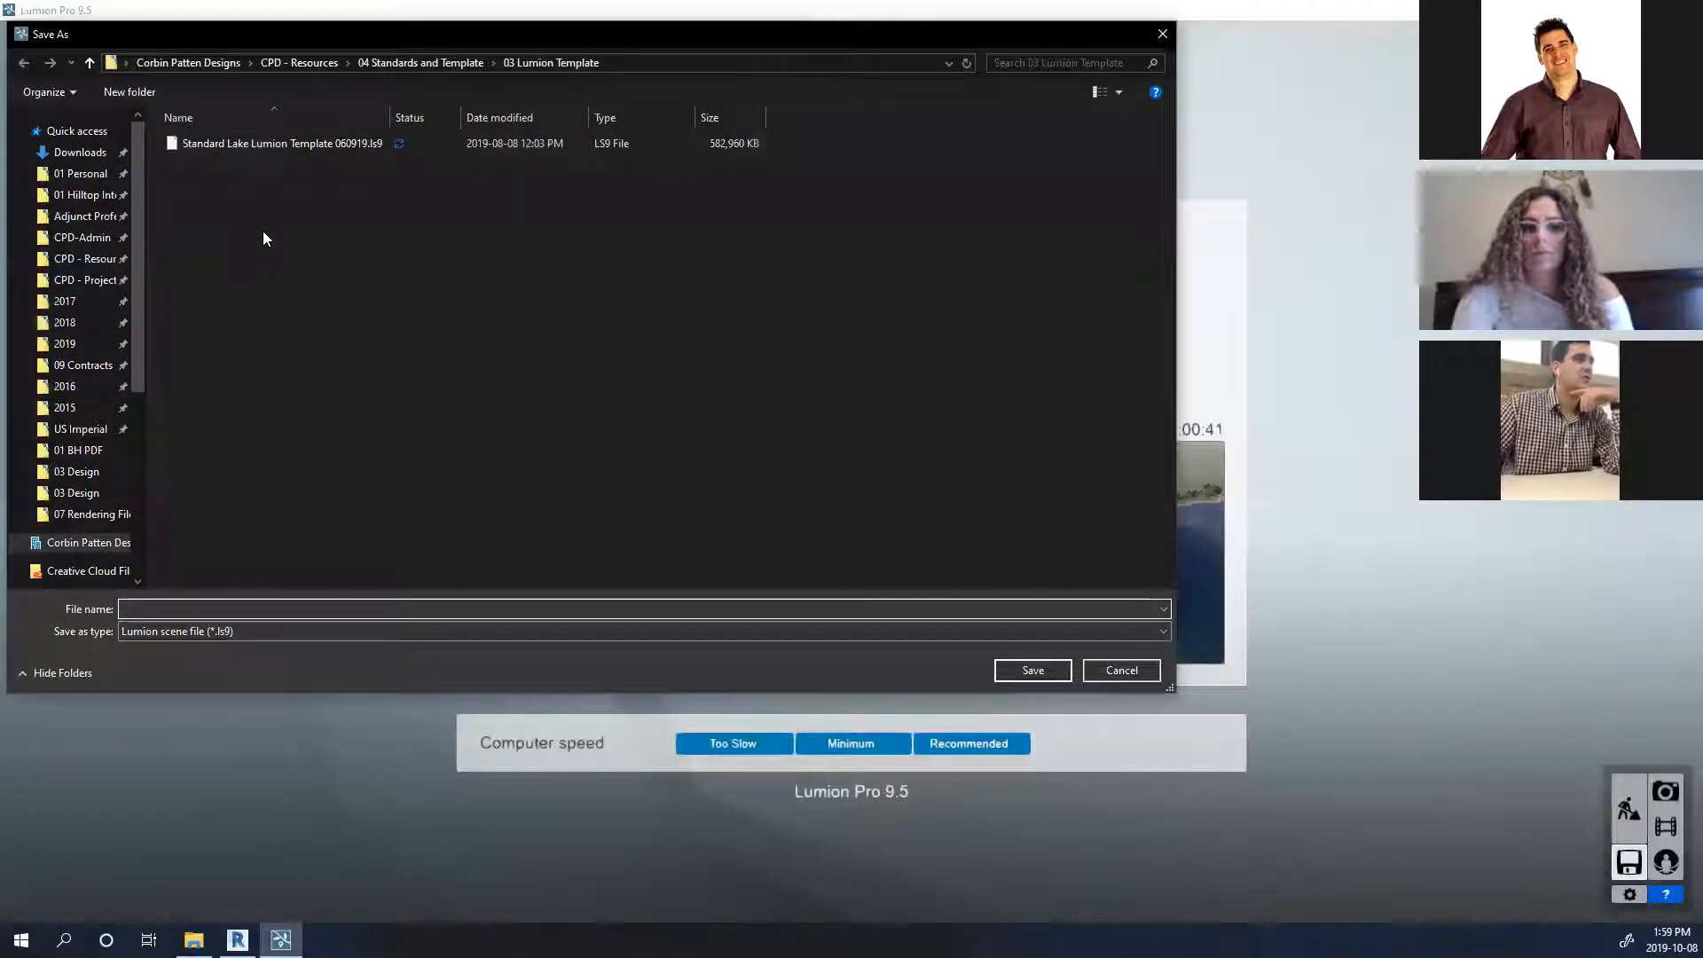
left_click(61, 344)
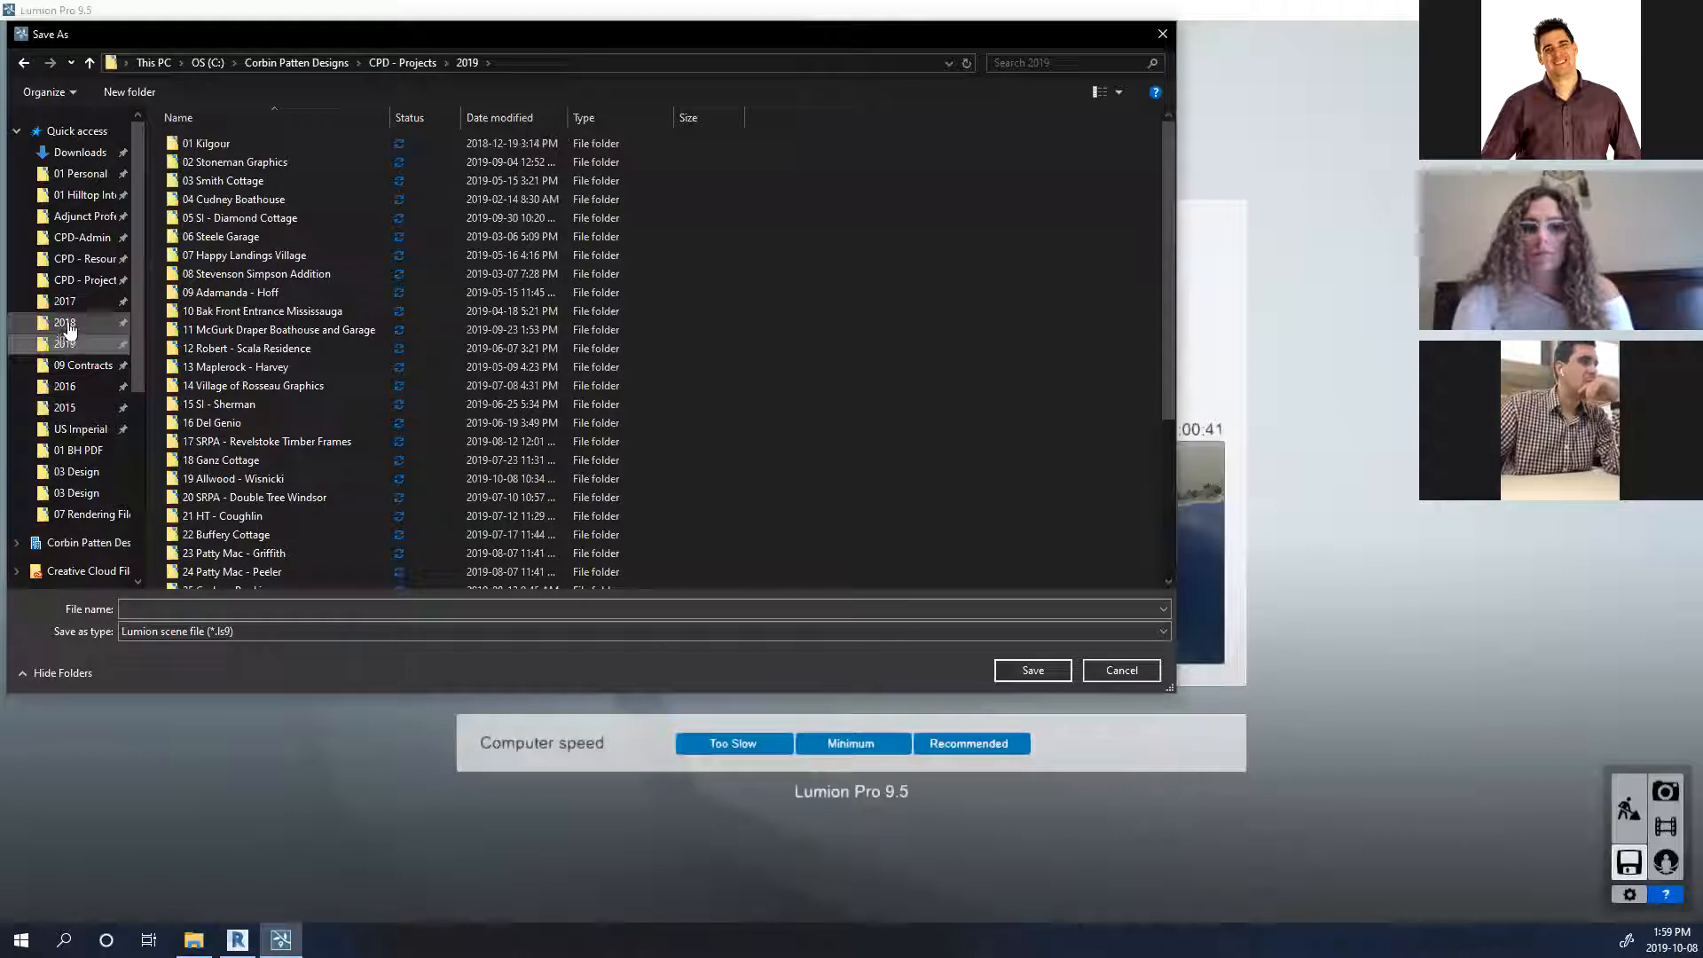
left_click(66, 302)
double_click(215, 379)
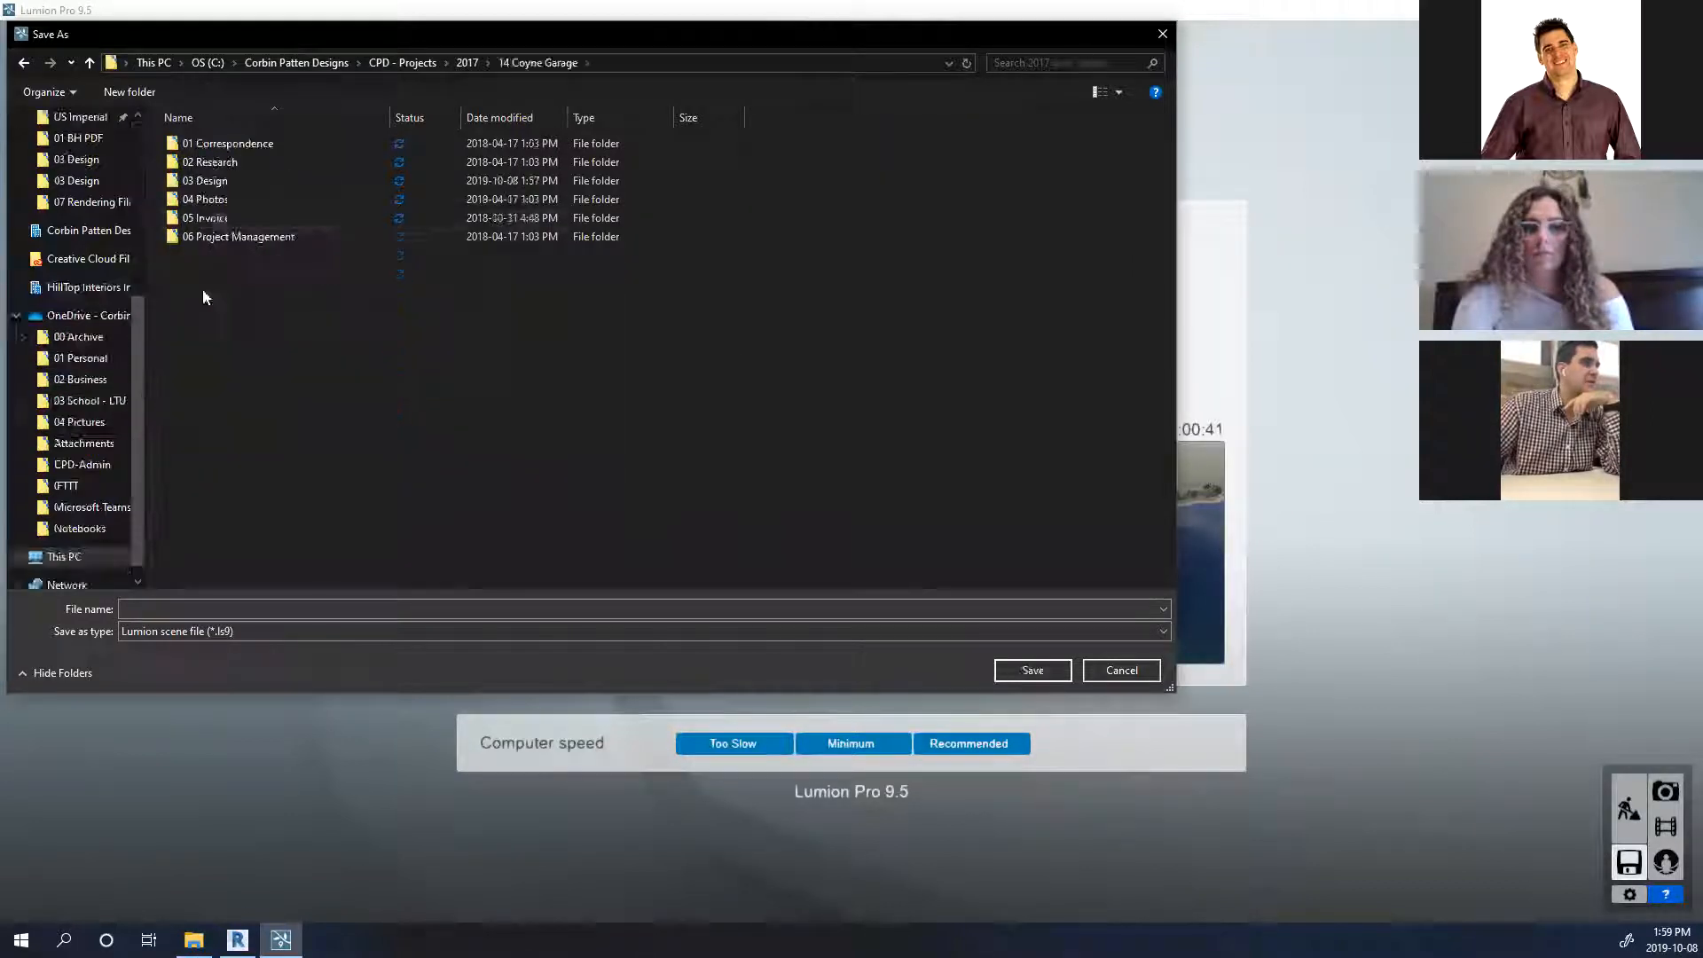
double_click(220, 180)
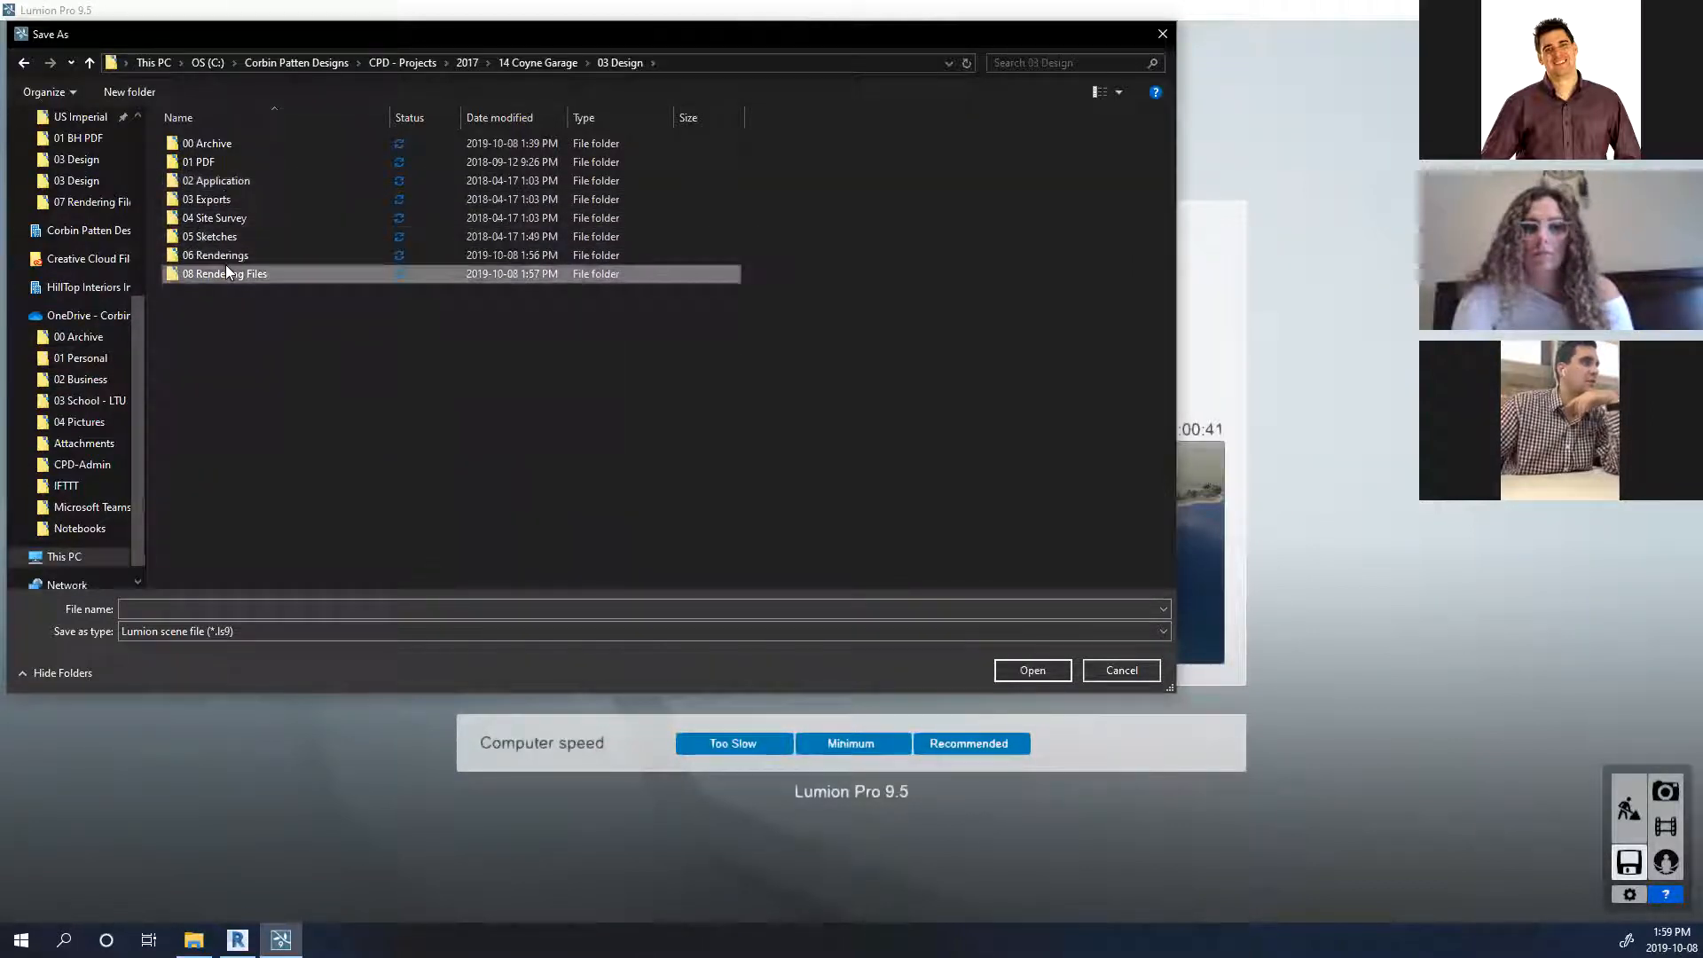
double_click(225, 272)
Name the scene file 1714 Coyne Garage, reusing the project text from the folder path, and save it.
left_click(684, 63)
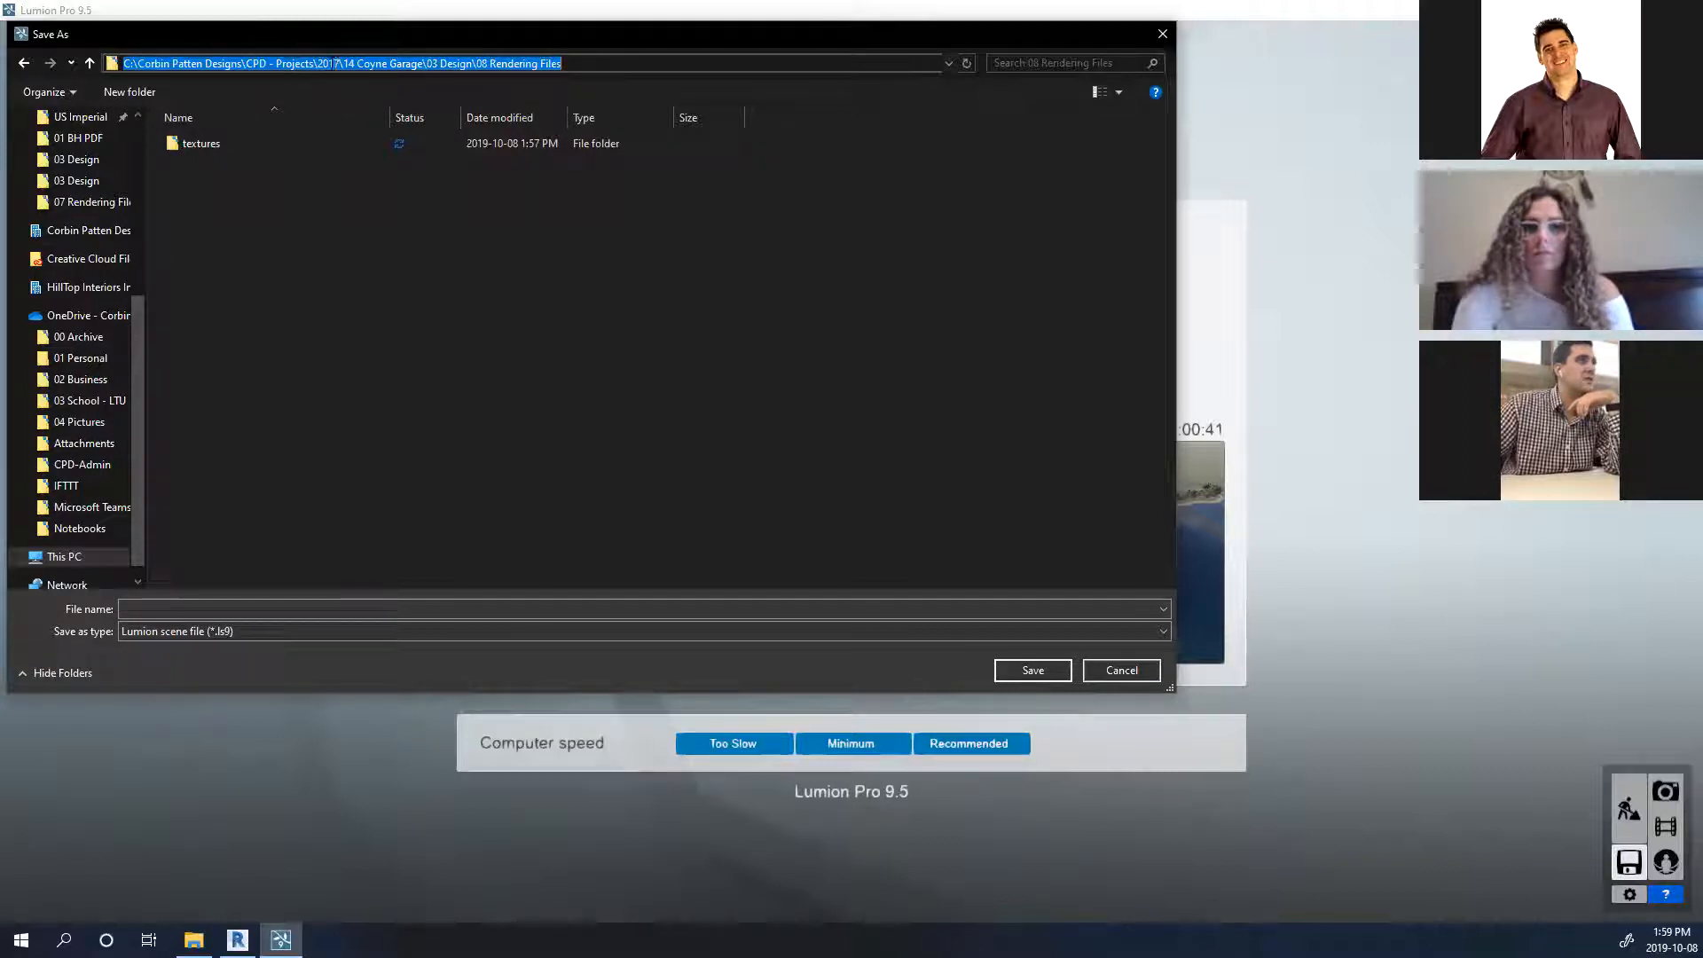
left_click_drag(330, 63, 428, 87)
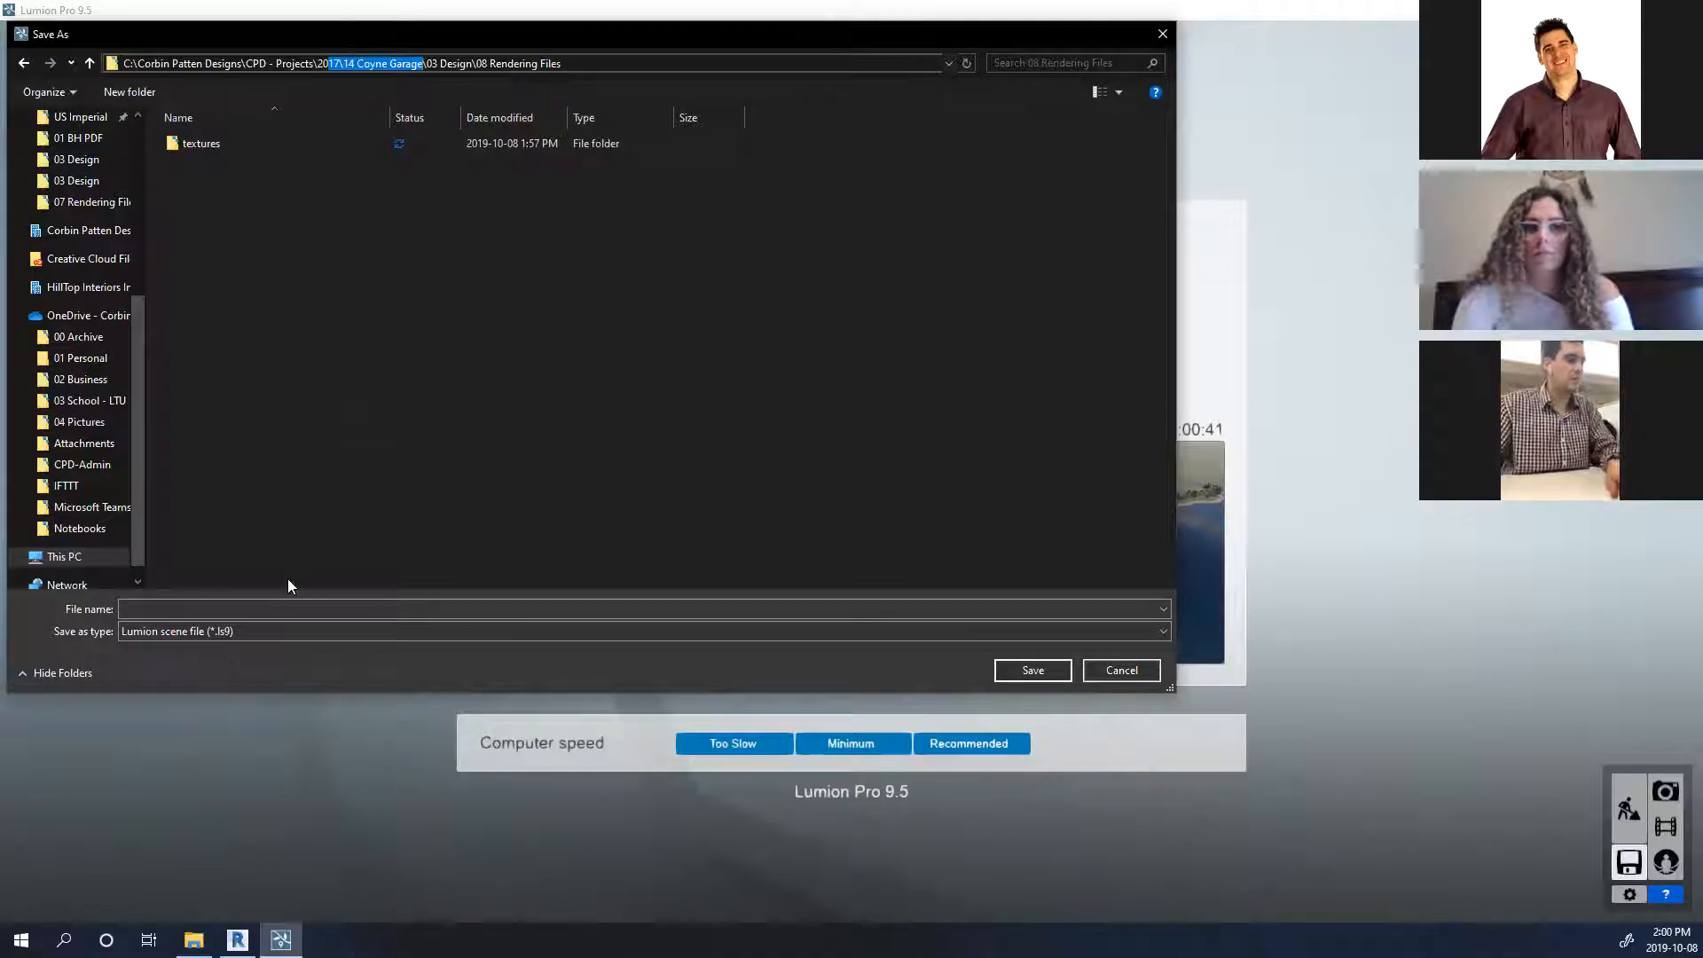
left_click(289, 608)
type("17\\14 Coyne Garage")
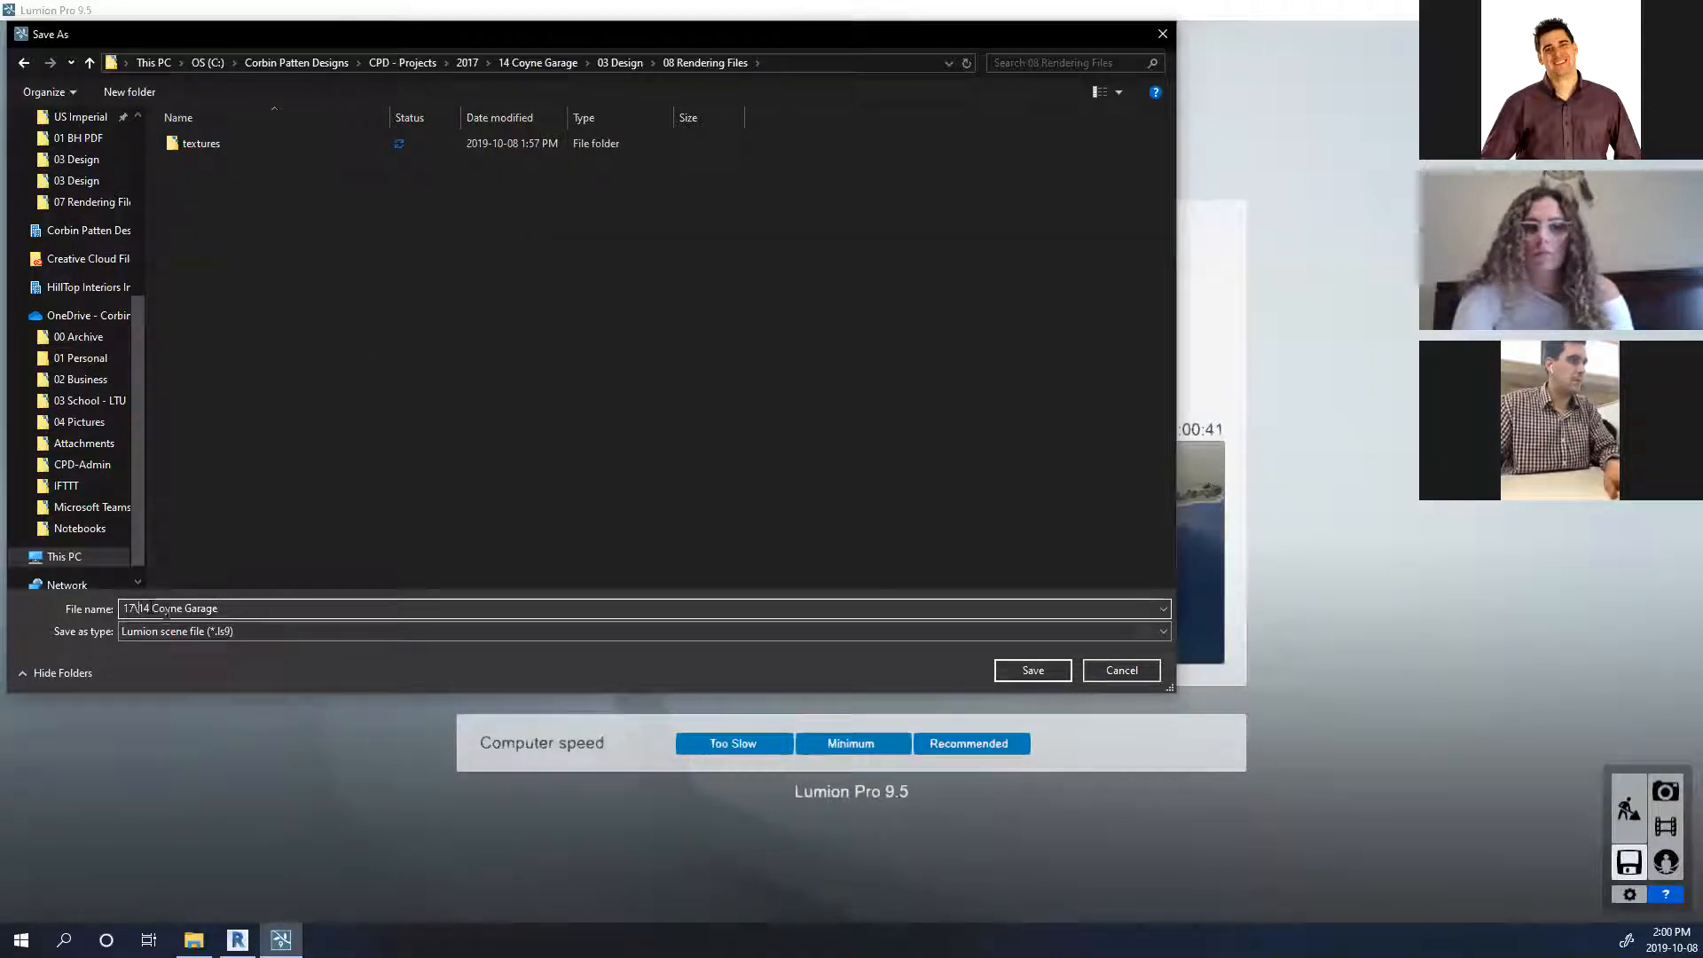
key("BackSpace")
left_click(239, 612)
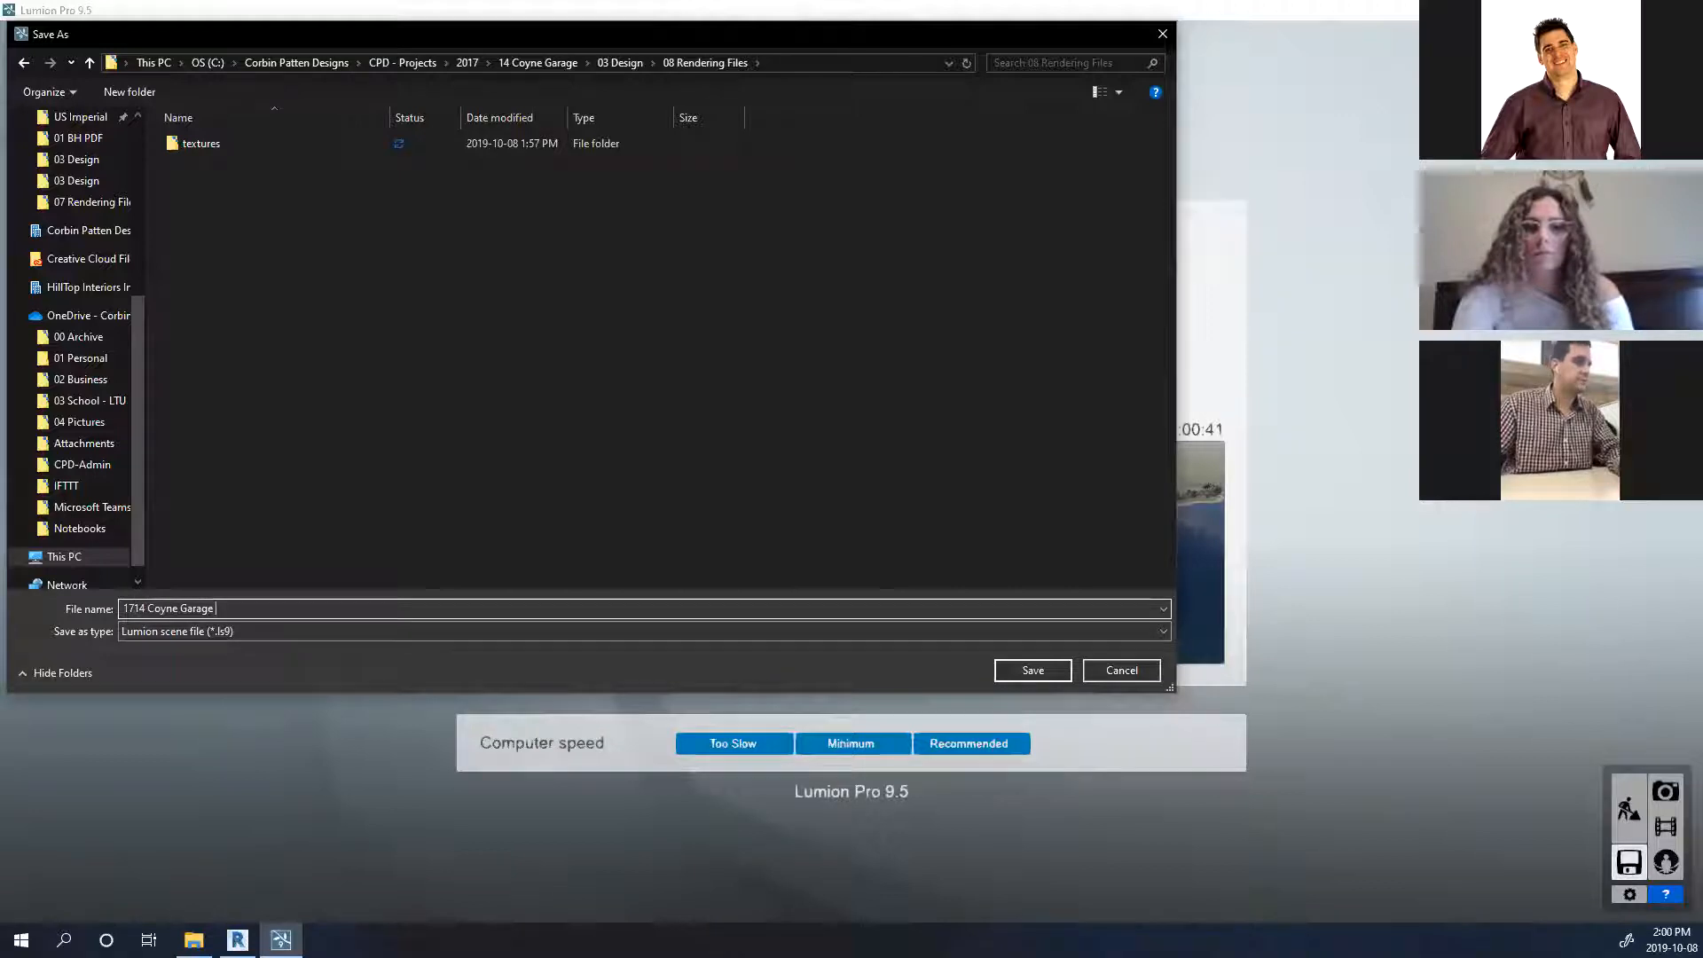
key("Return")
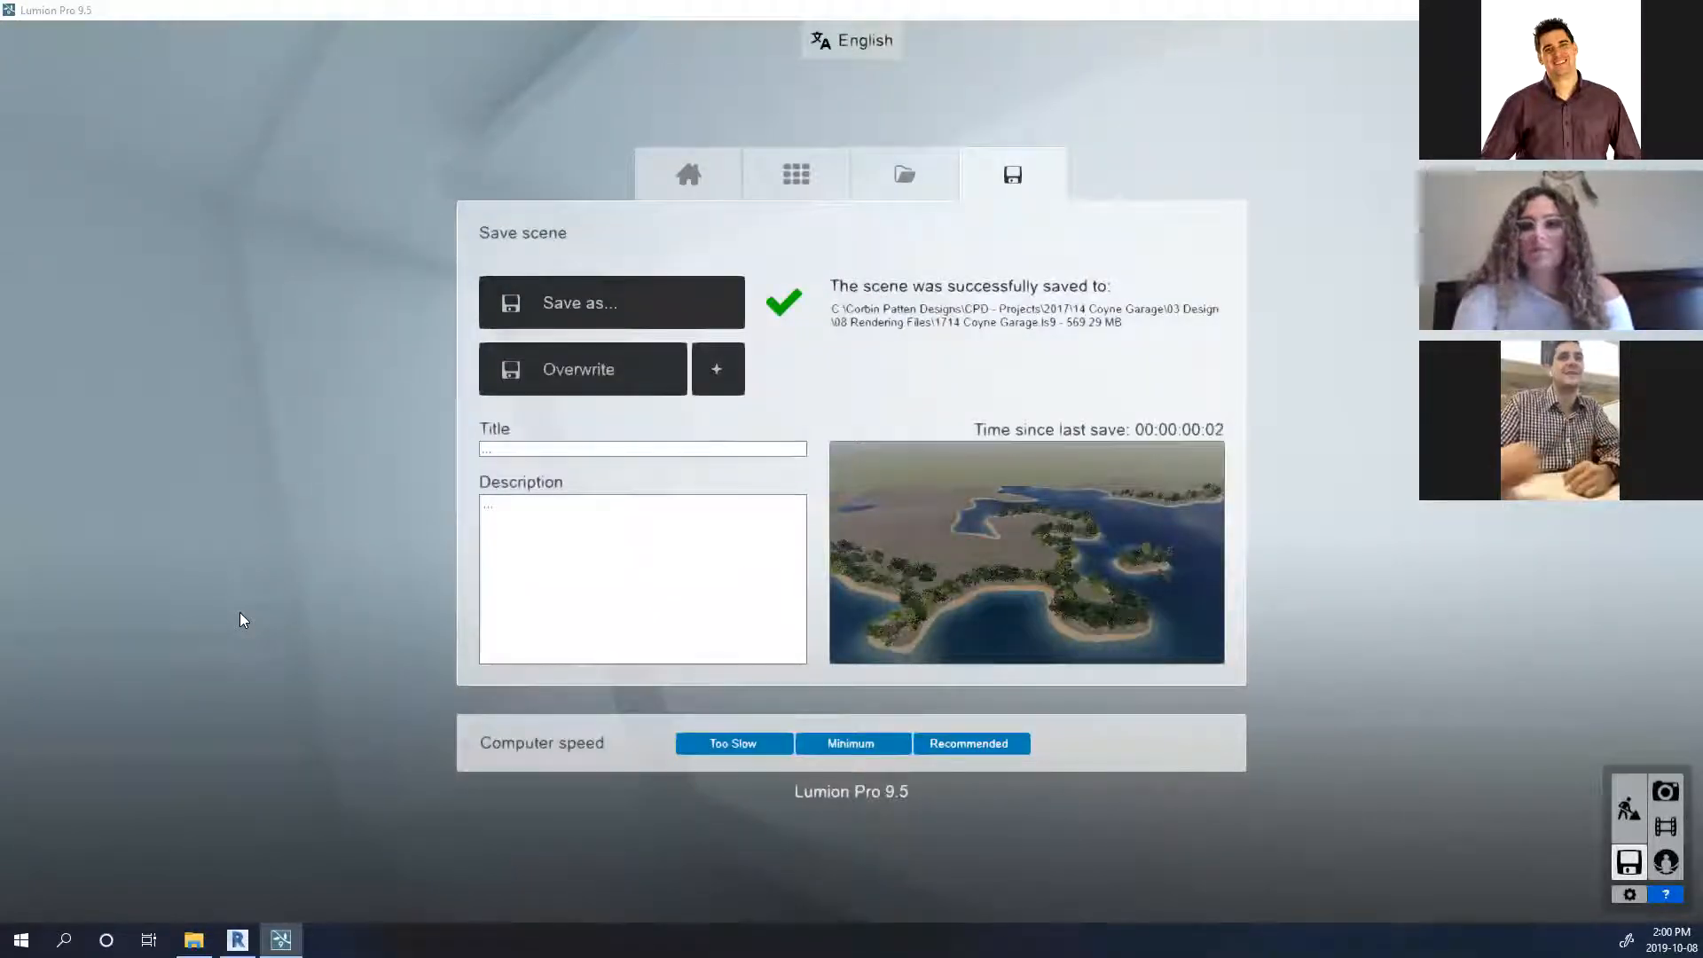
Enter Build mode with the open ground beside the lake inlet in close view.
left_click(1630, 809)
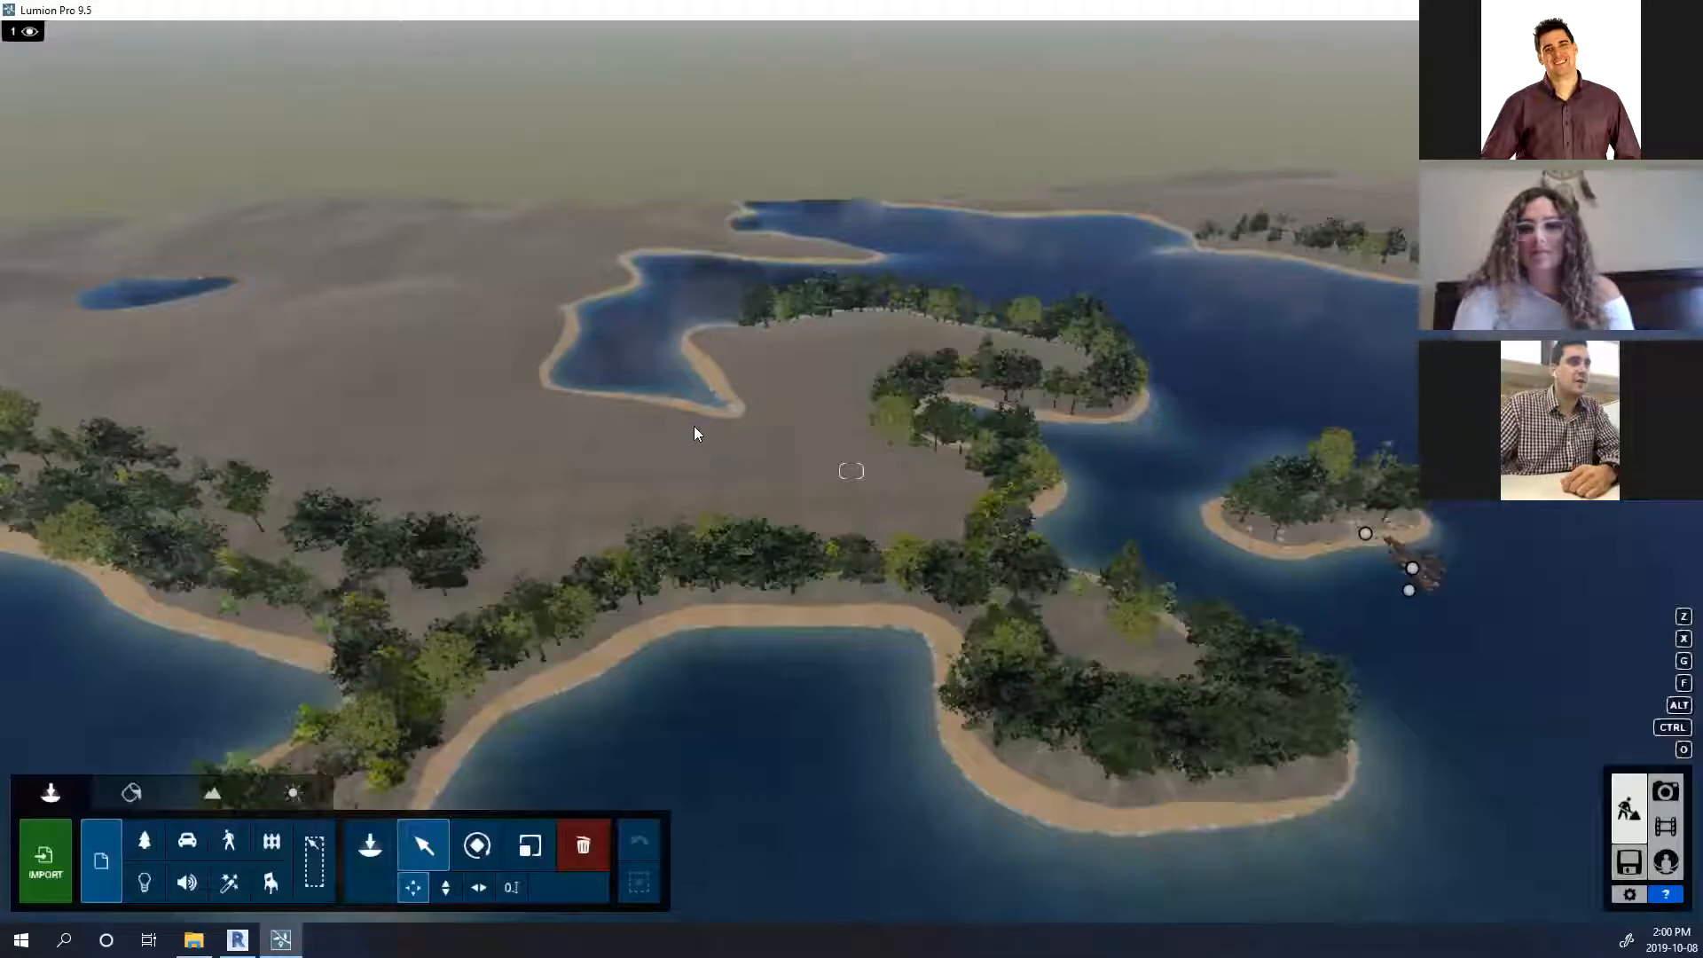
right_click_drag(747, 467, 647, 463)
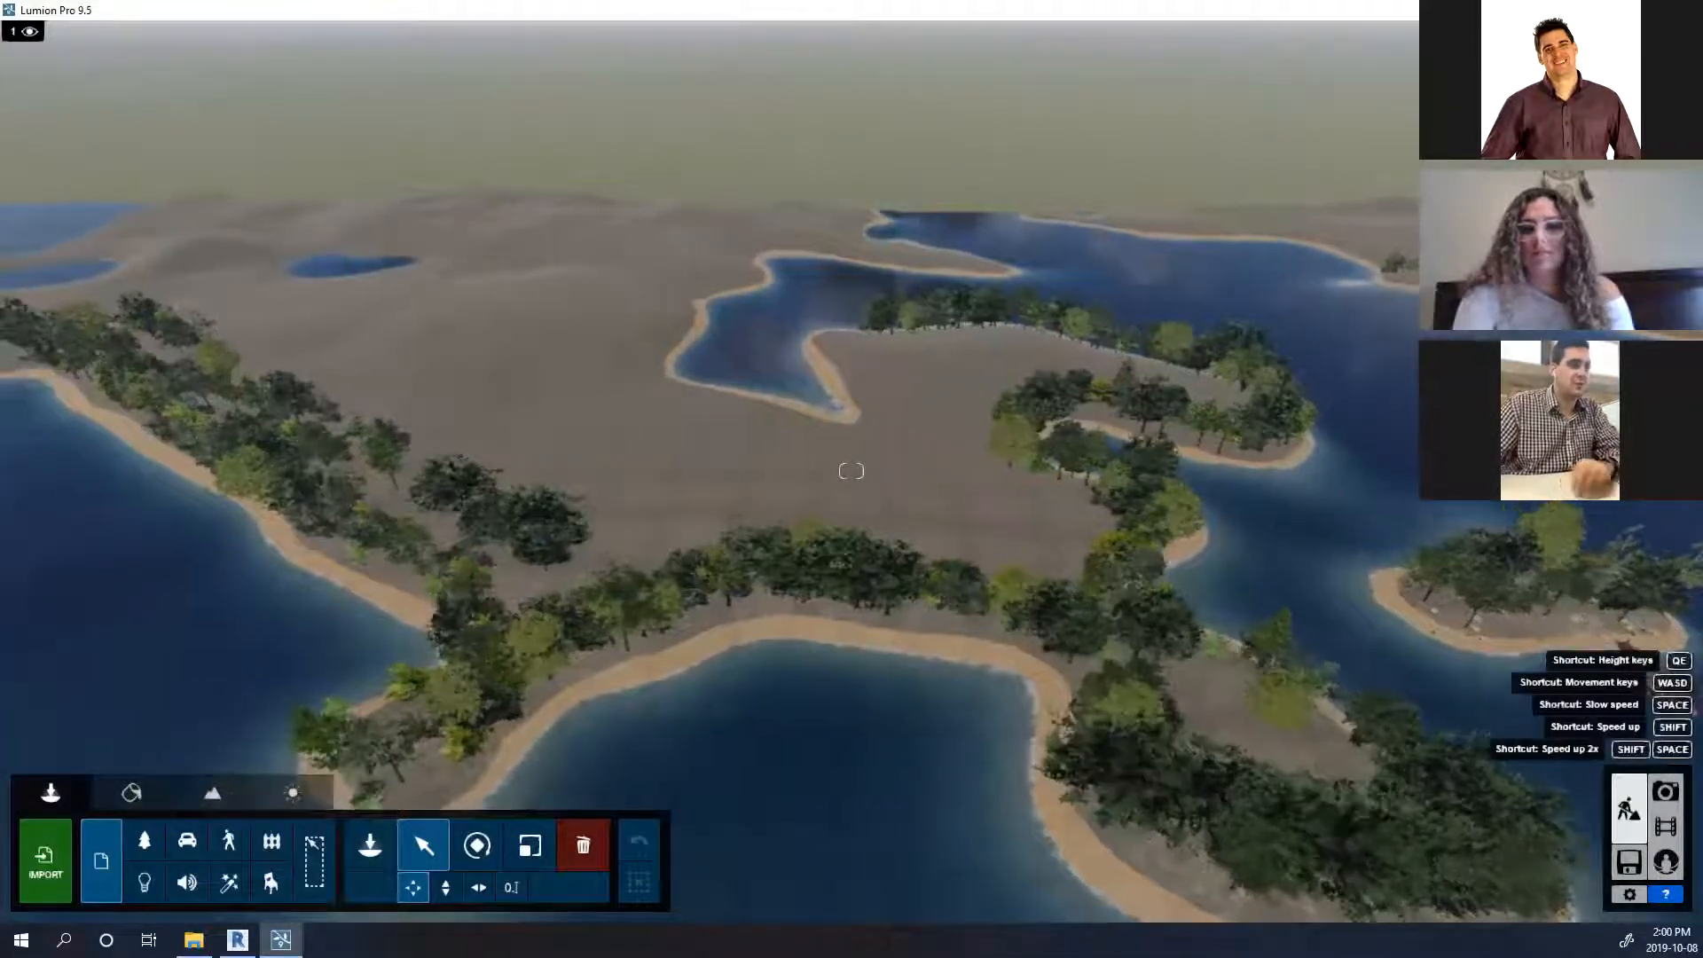
key("w")
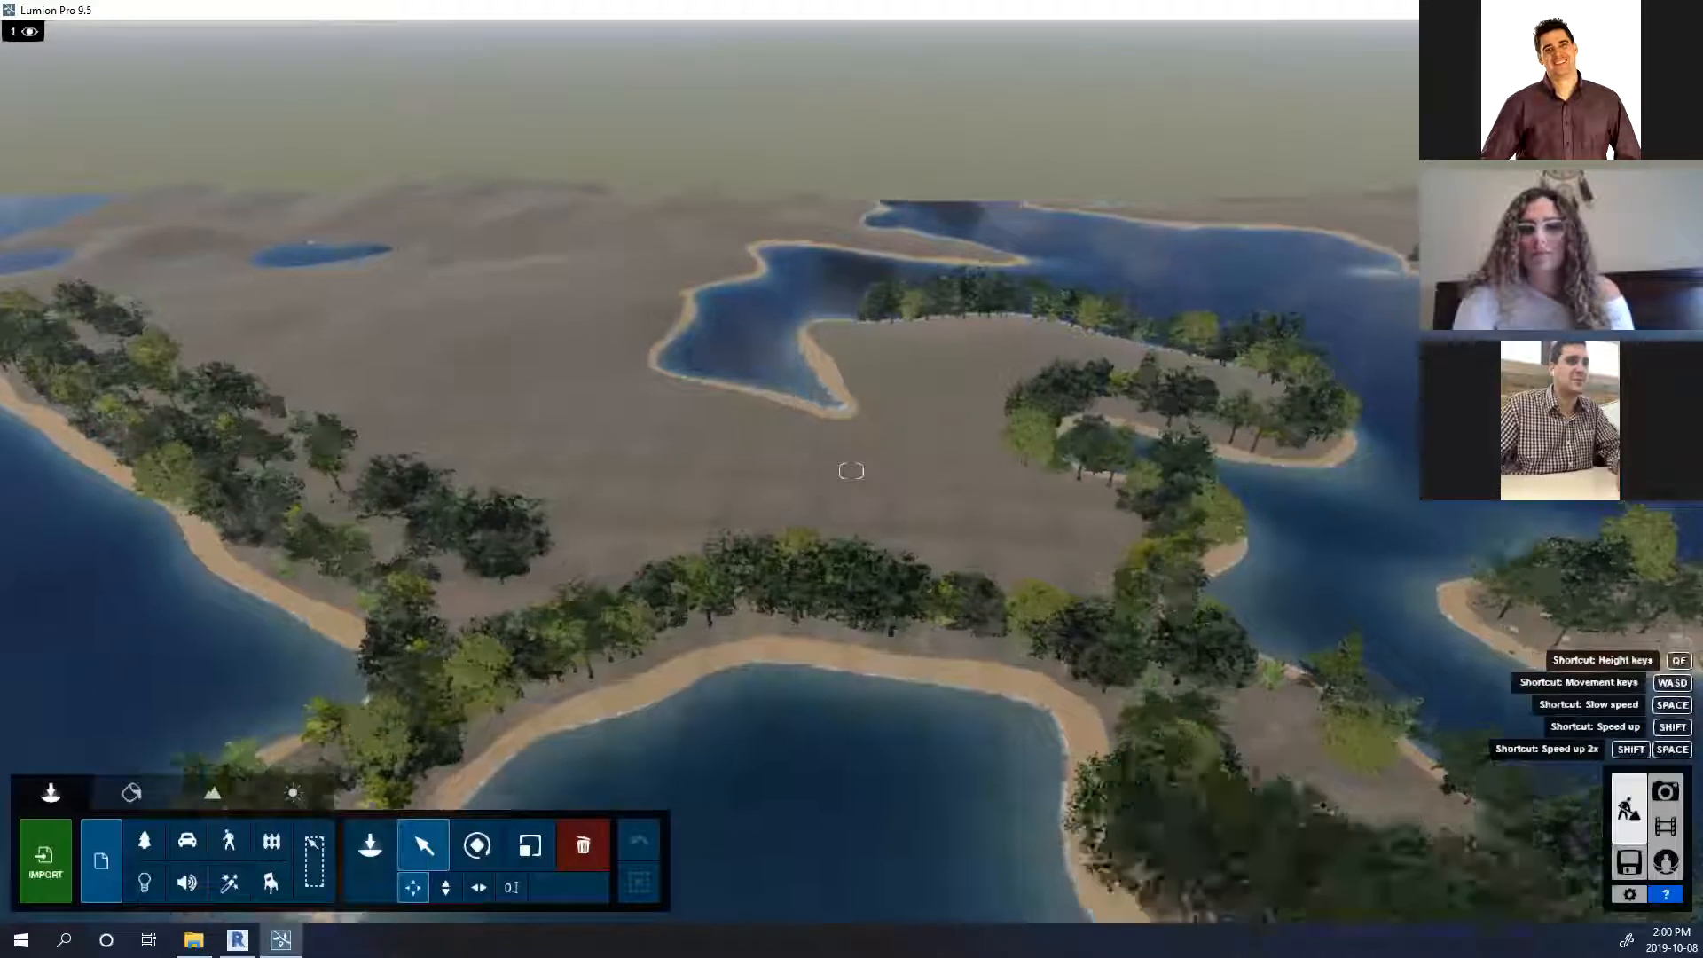
key("w")
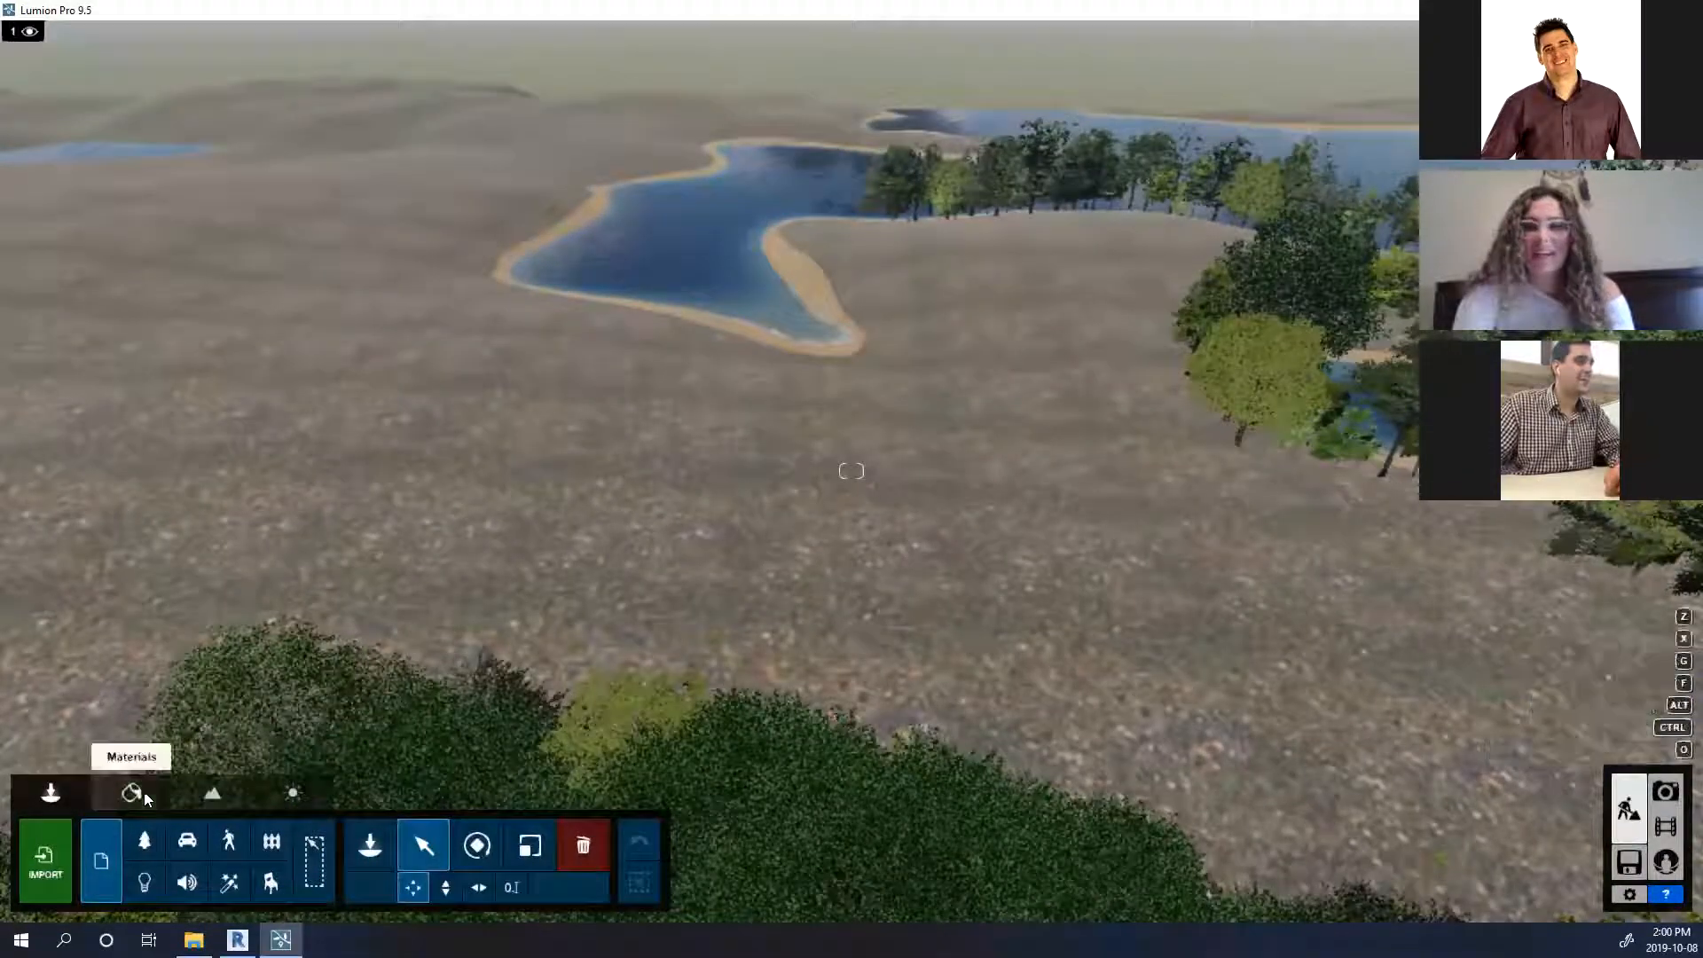
Choose 2017-14 Coyne Garage 2017-10-24.dae from the 08 Rendering Files folder as the new model to import.
left_click(61, 855)
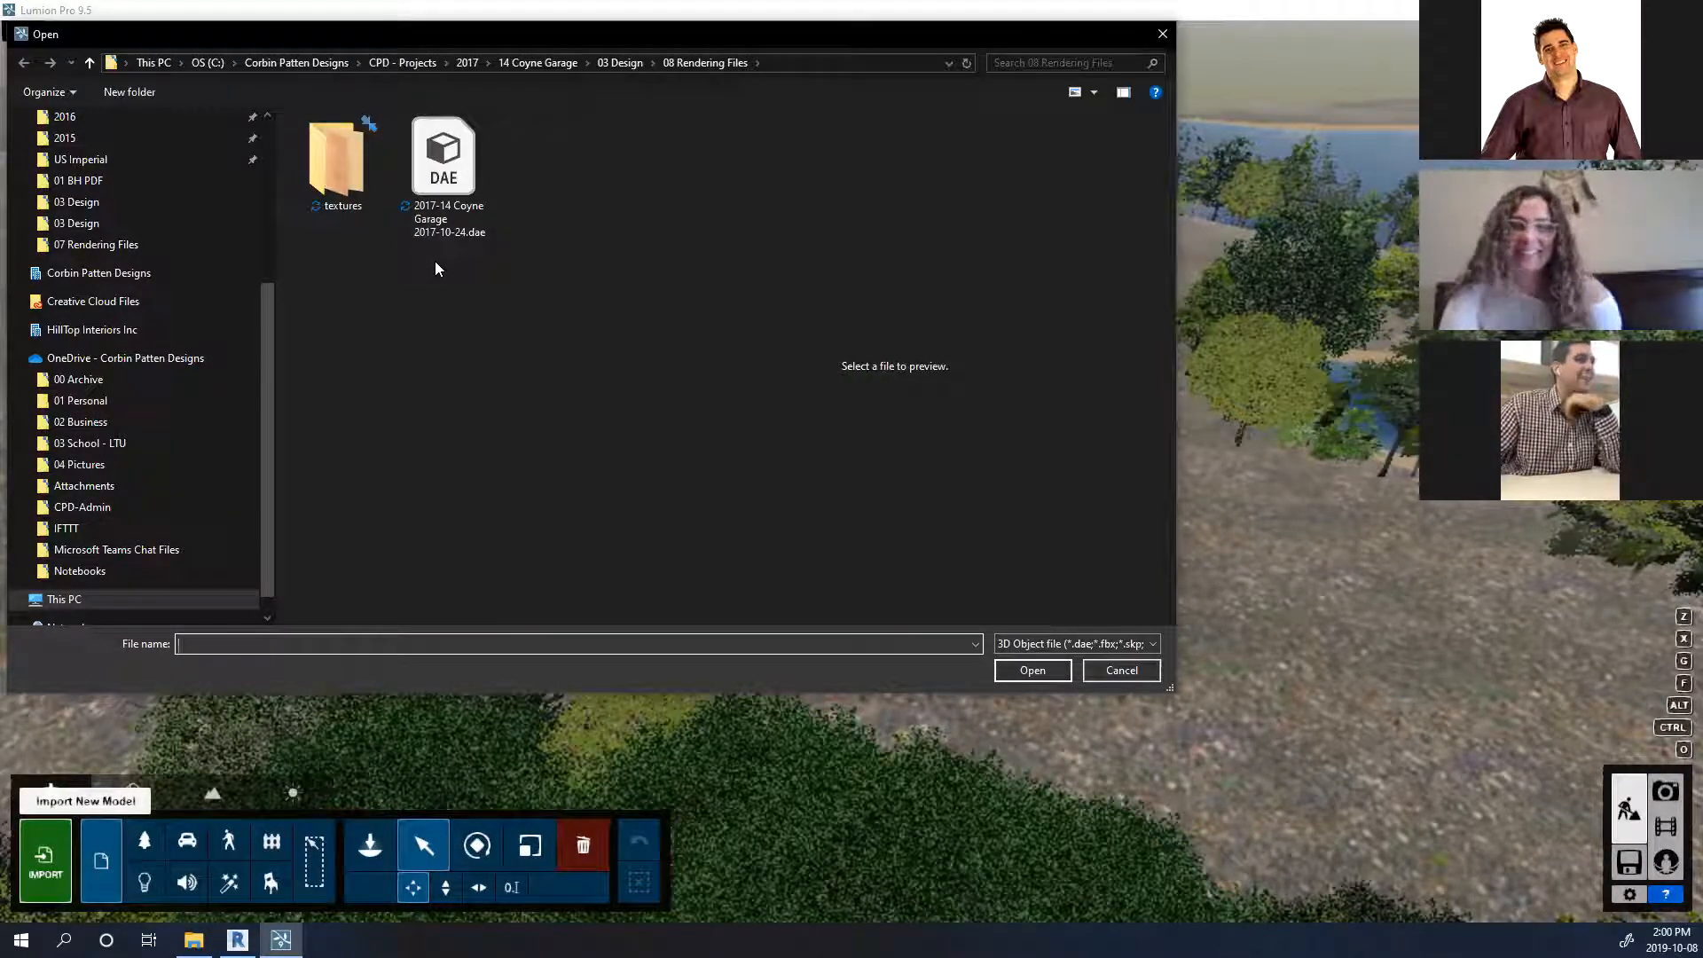
left_click(1122, 669)
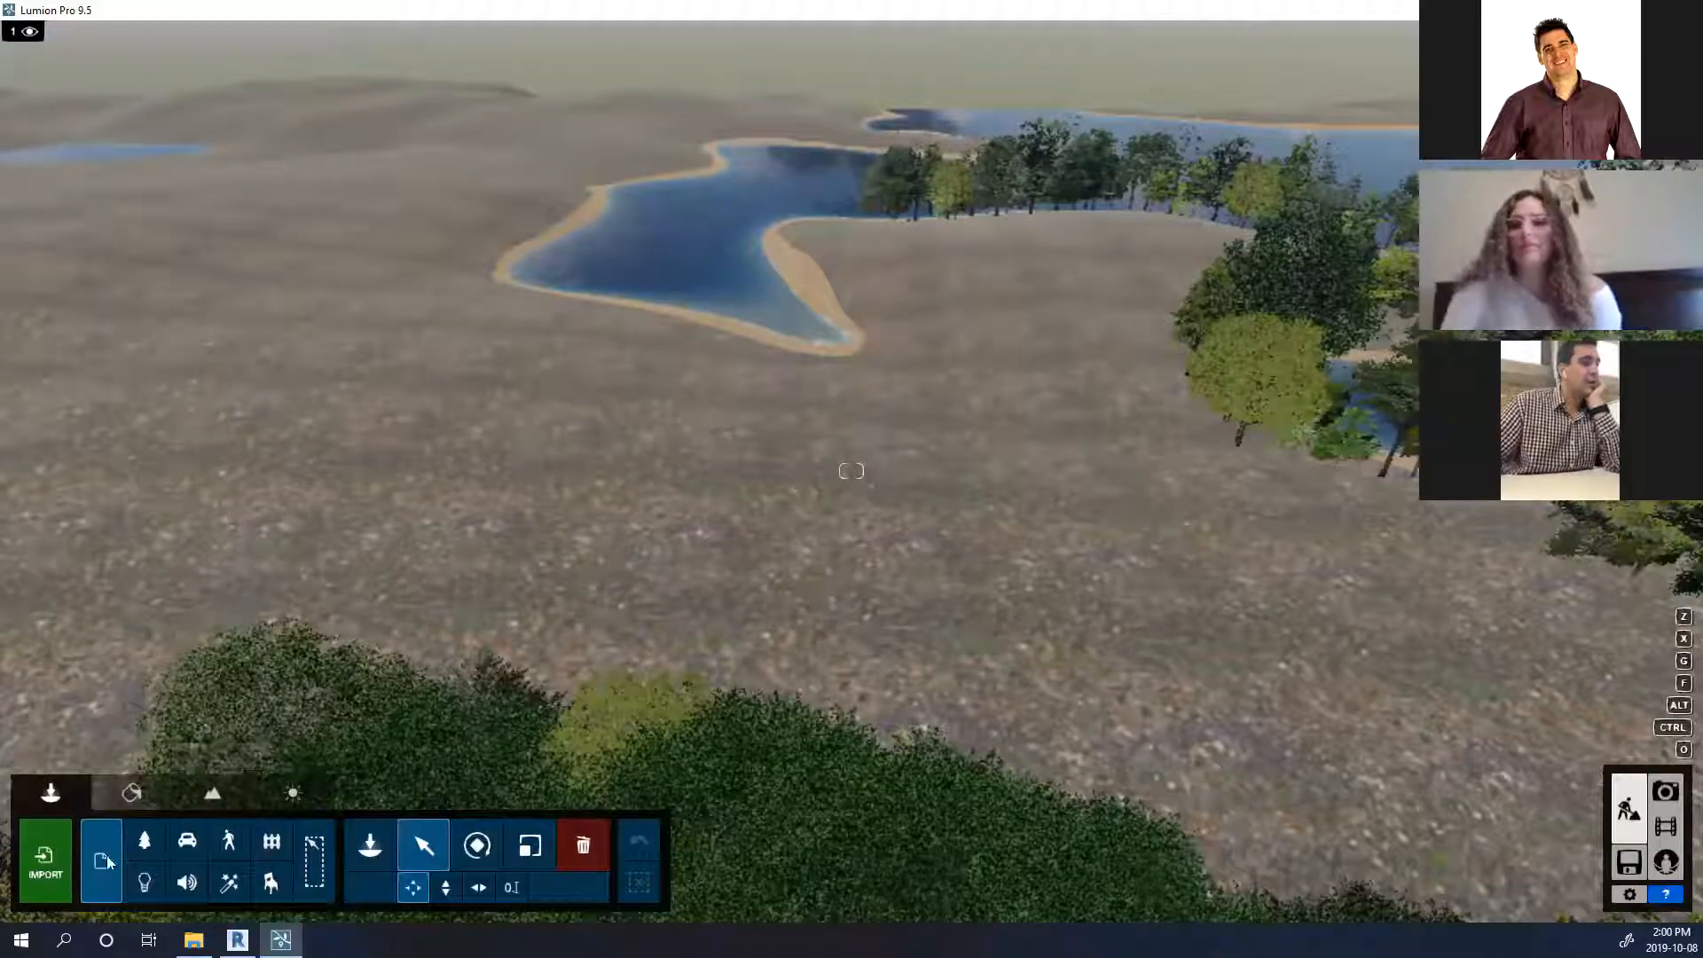
left_click(42, 865)
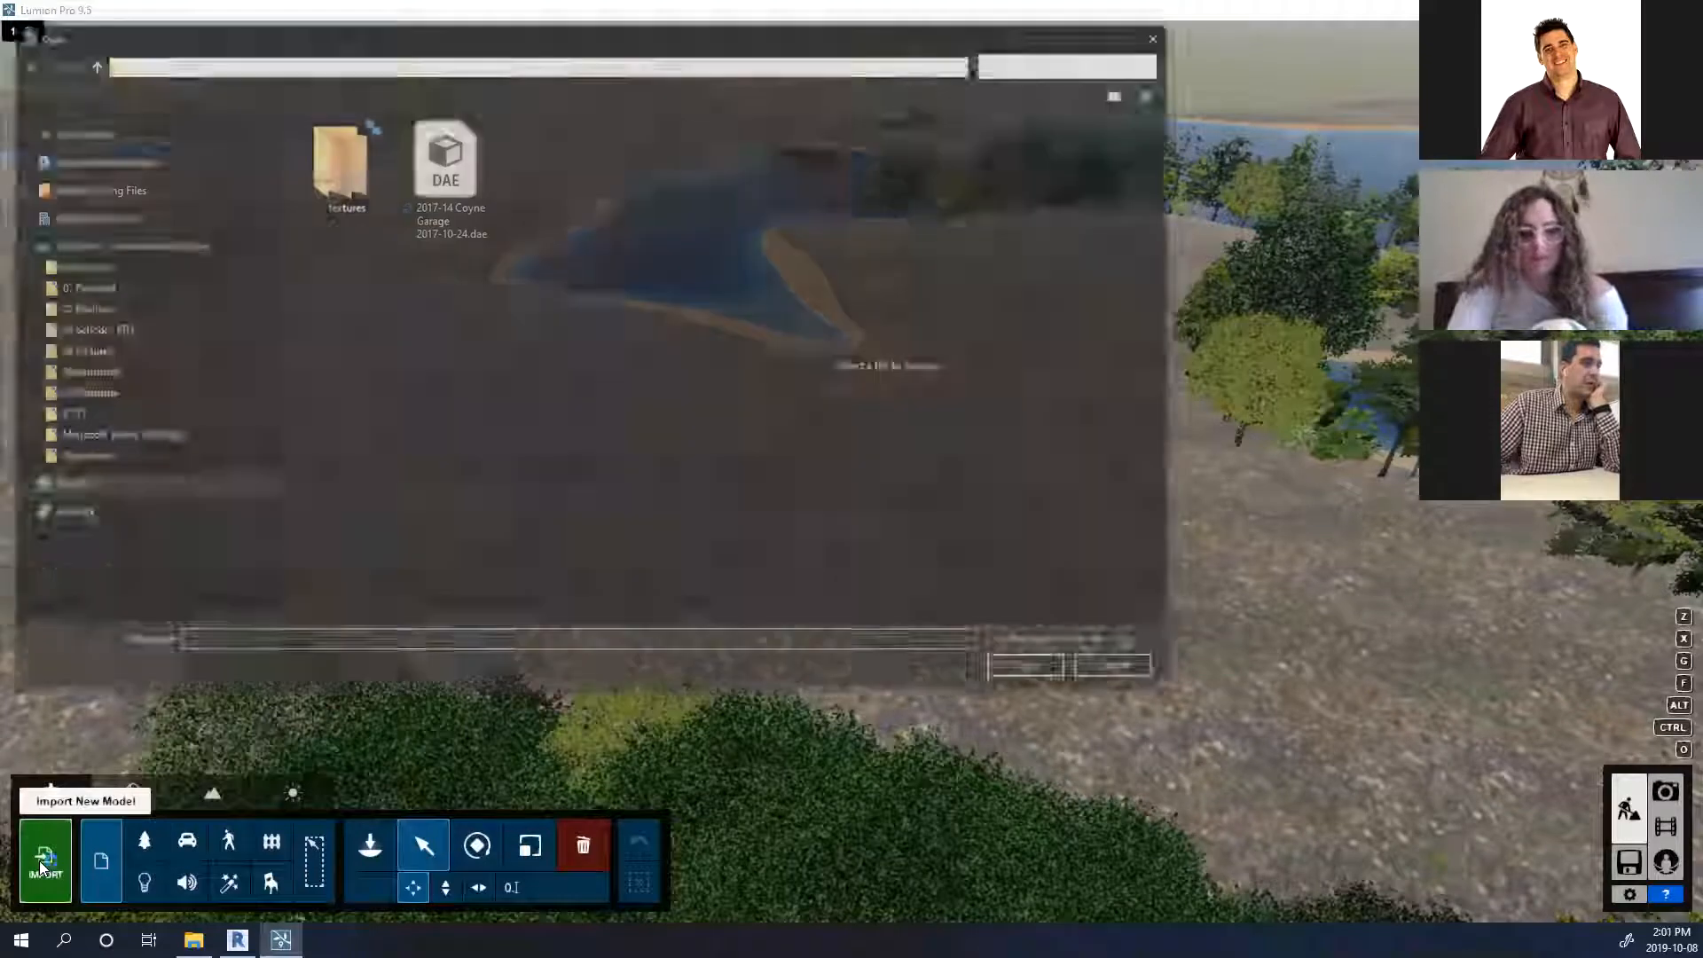
left_click(435, 199)
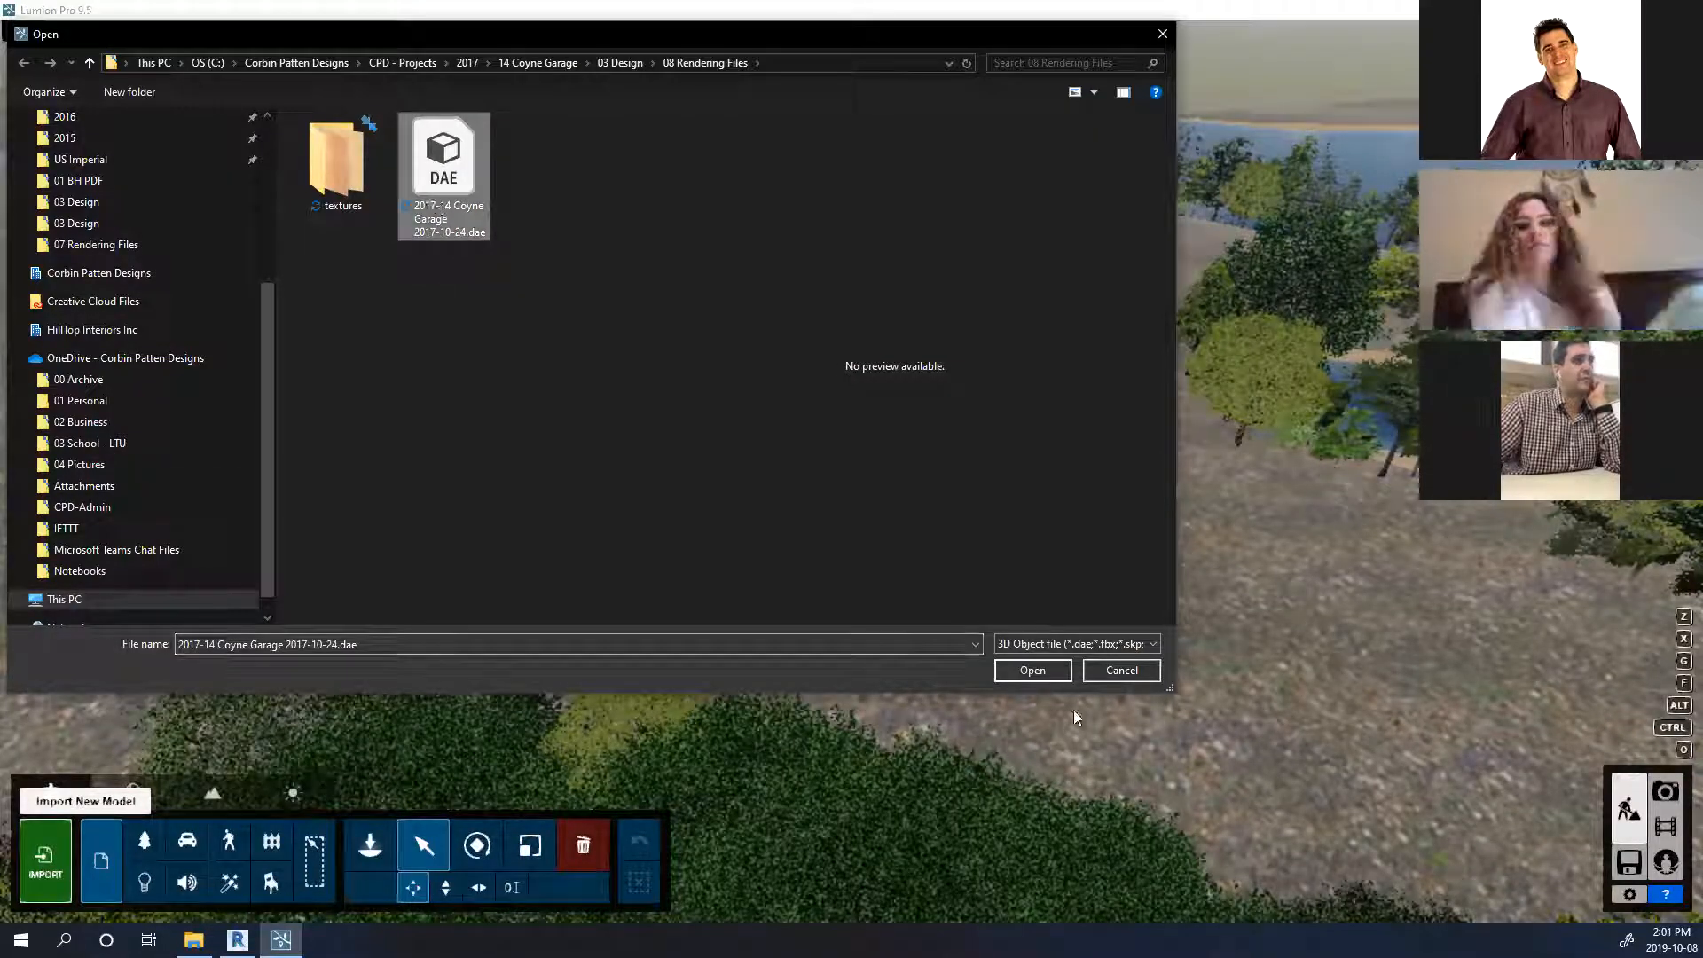
left_click(1052, 673)
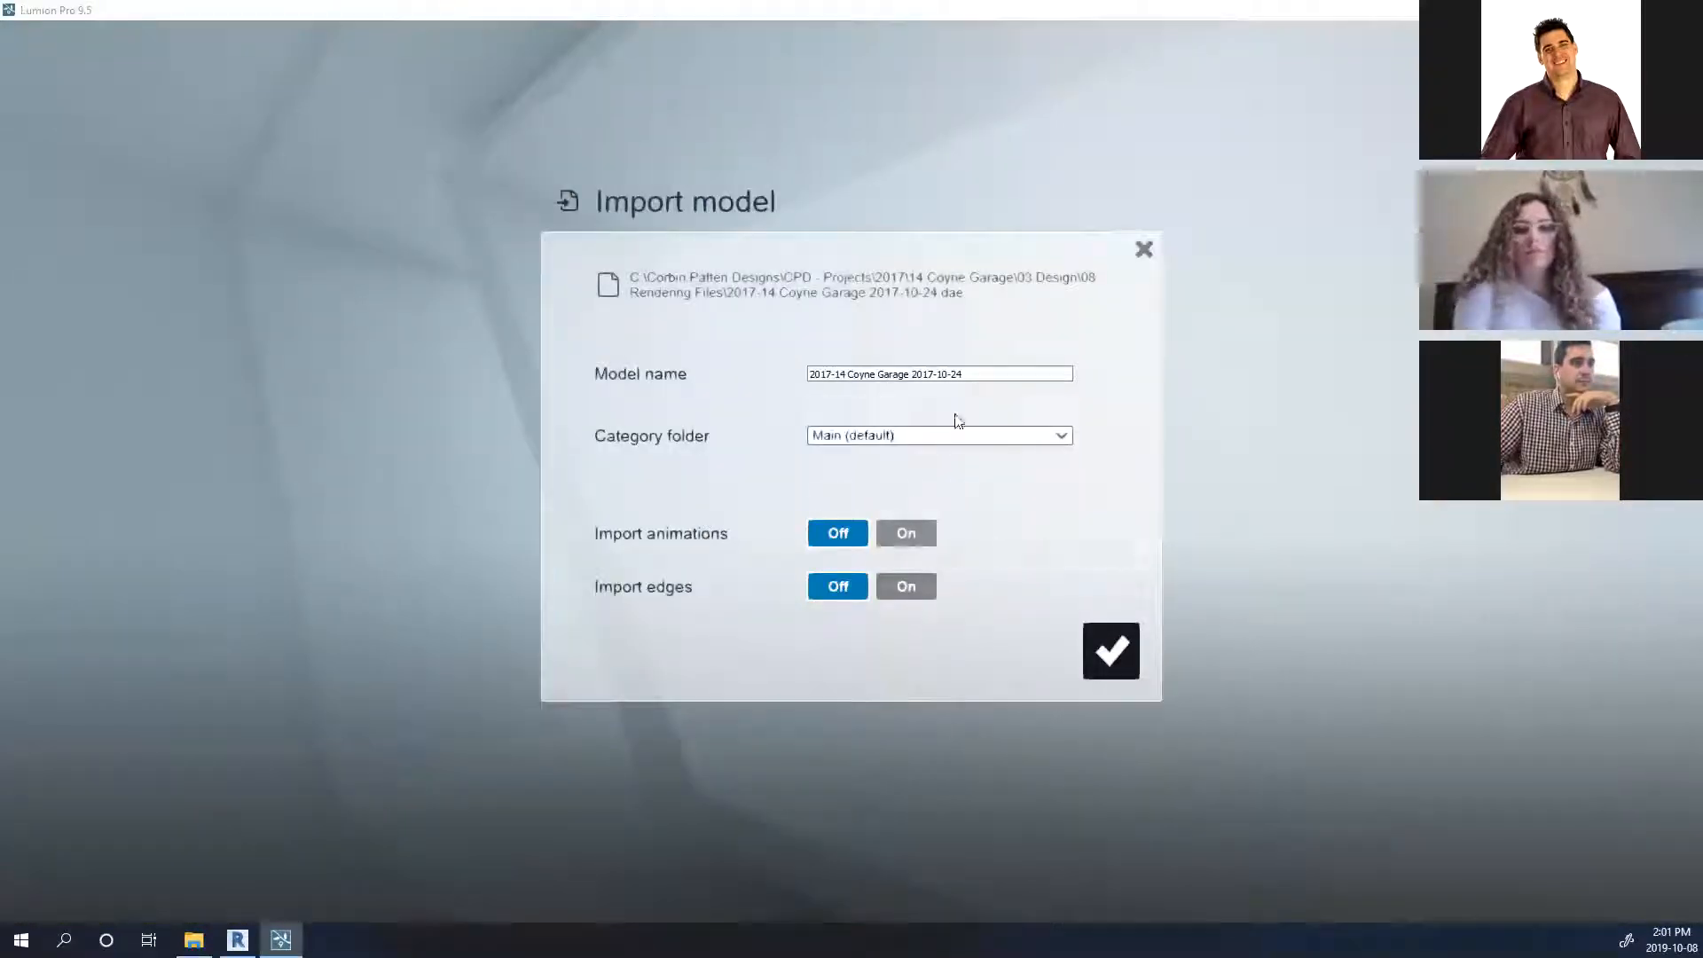
Set the model name to 1714 Coyne Garage 2019_1008 and import it into the Main (default) category folder.
left_click_drag(967, 377, 924, 373)
type("17-14 Coyne Garage 2019_")
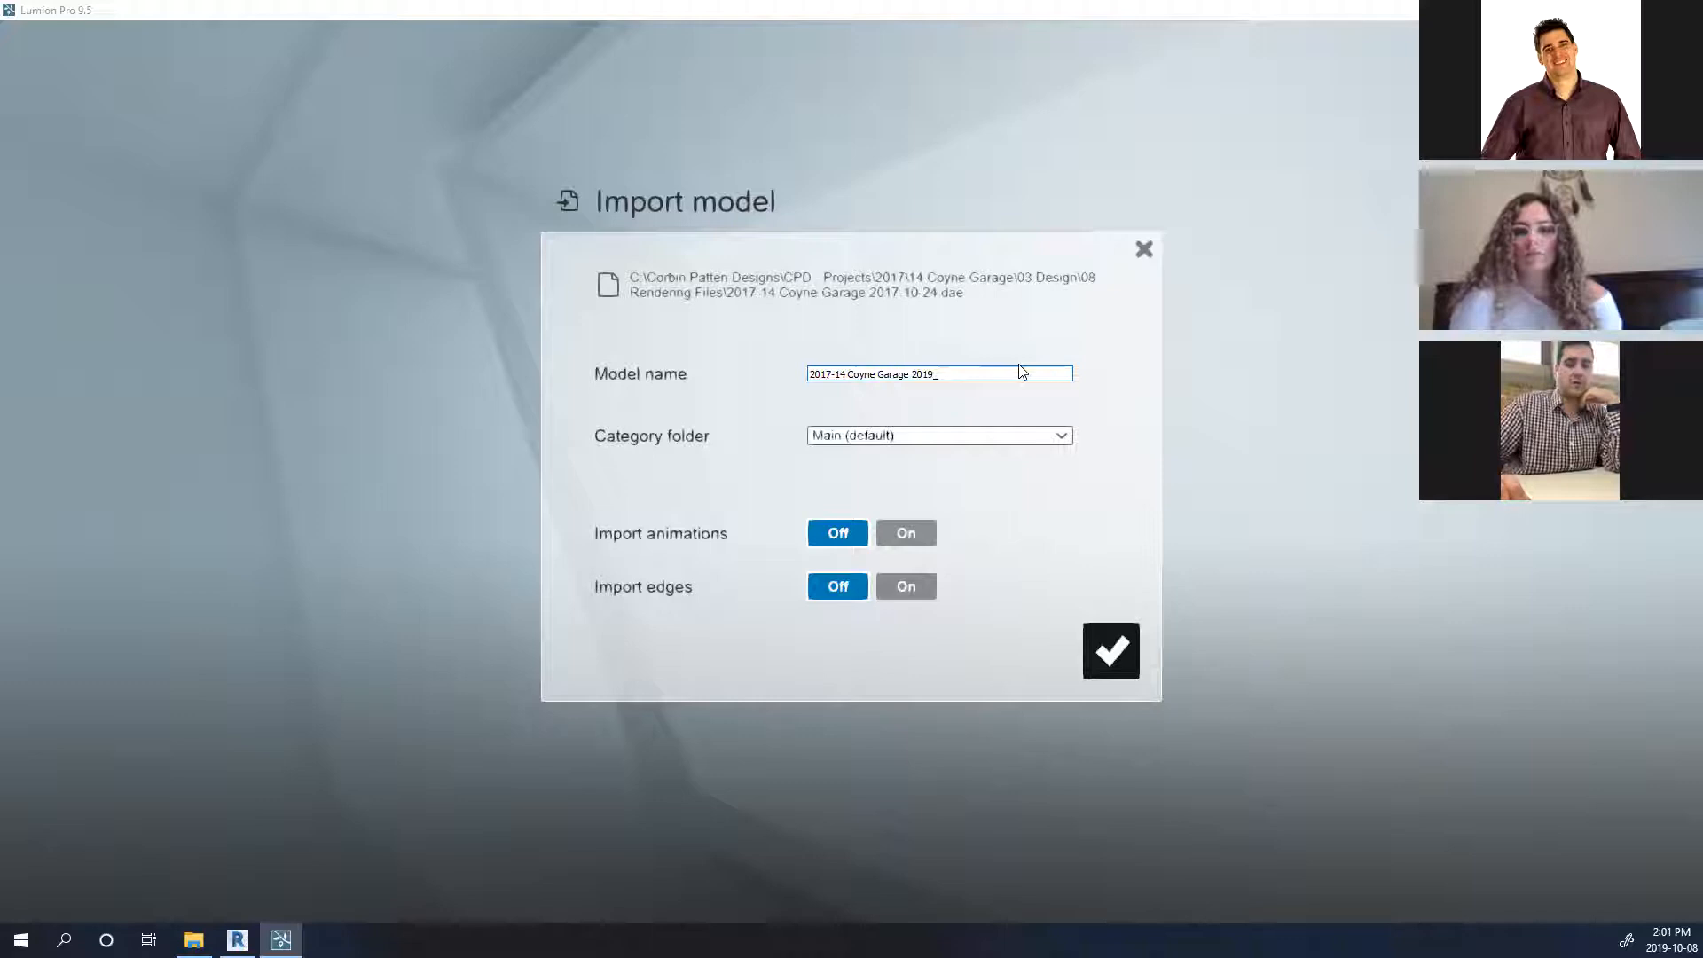
type("1008")
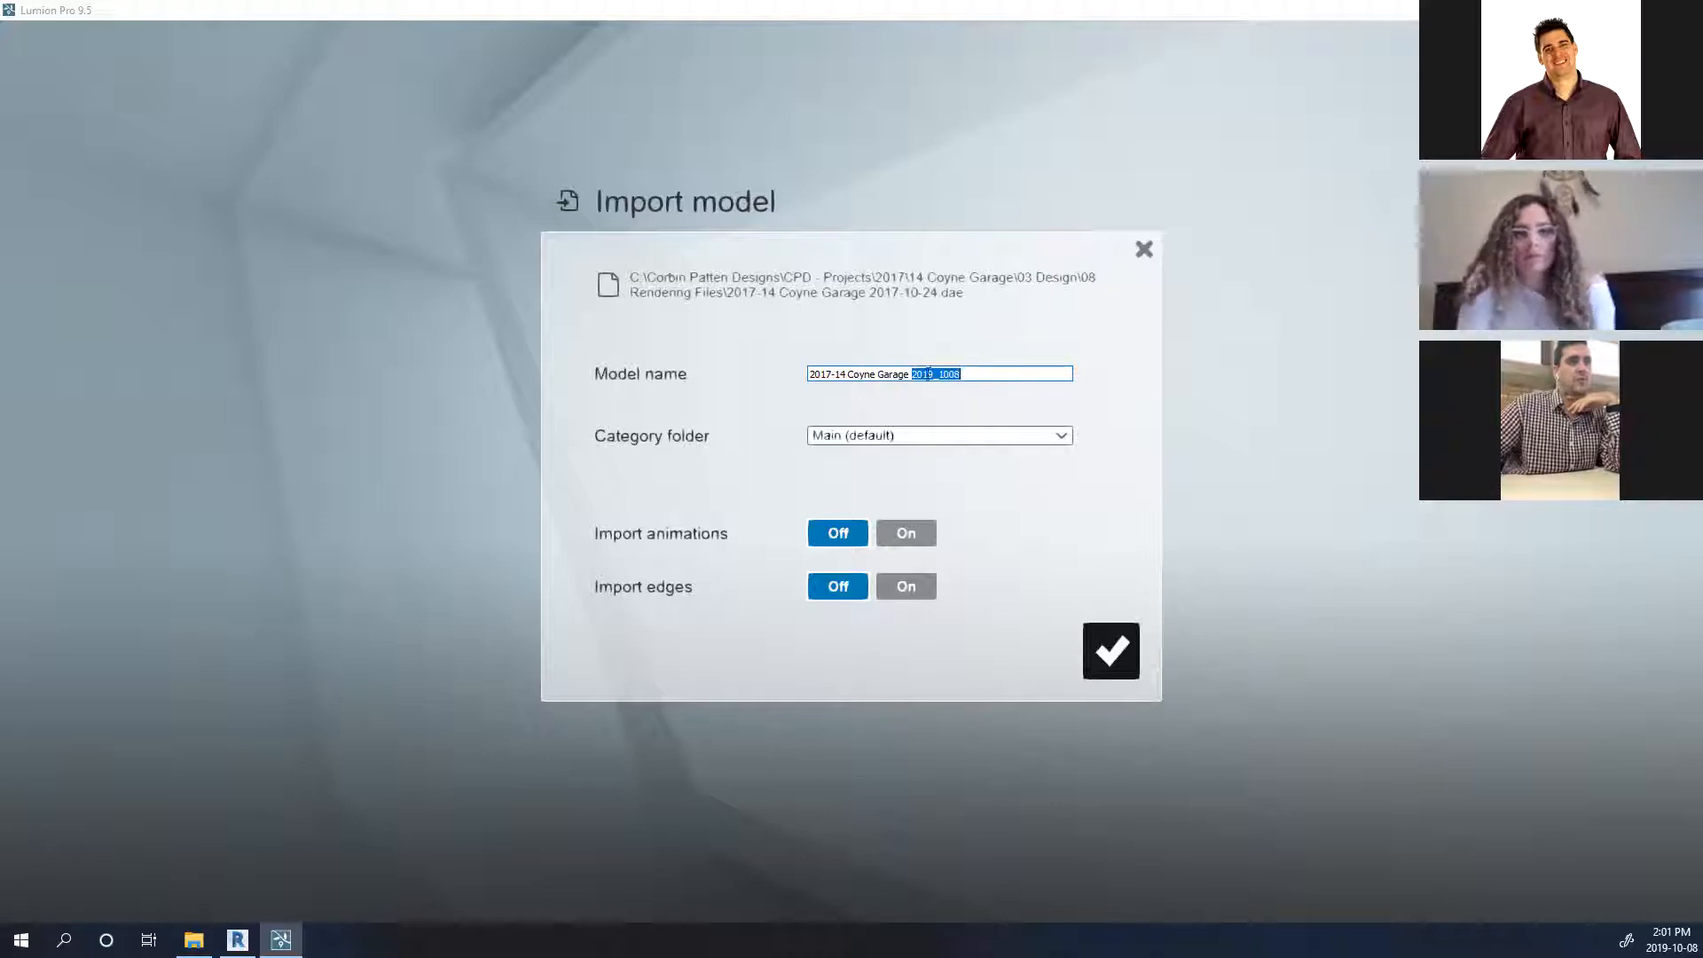
left_click(834, 374)
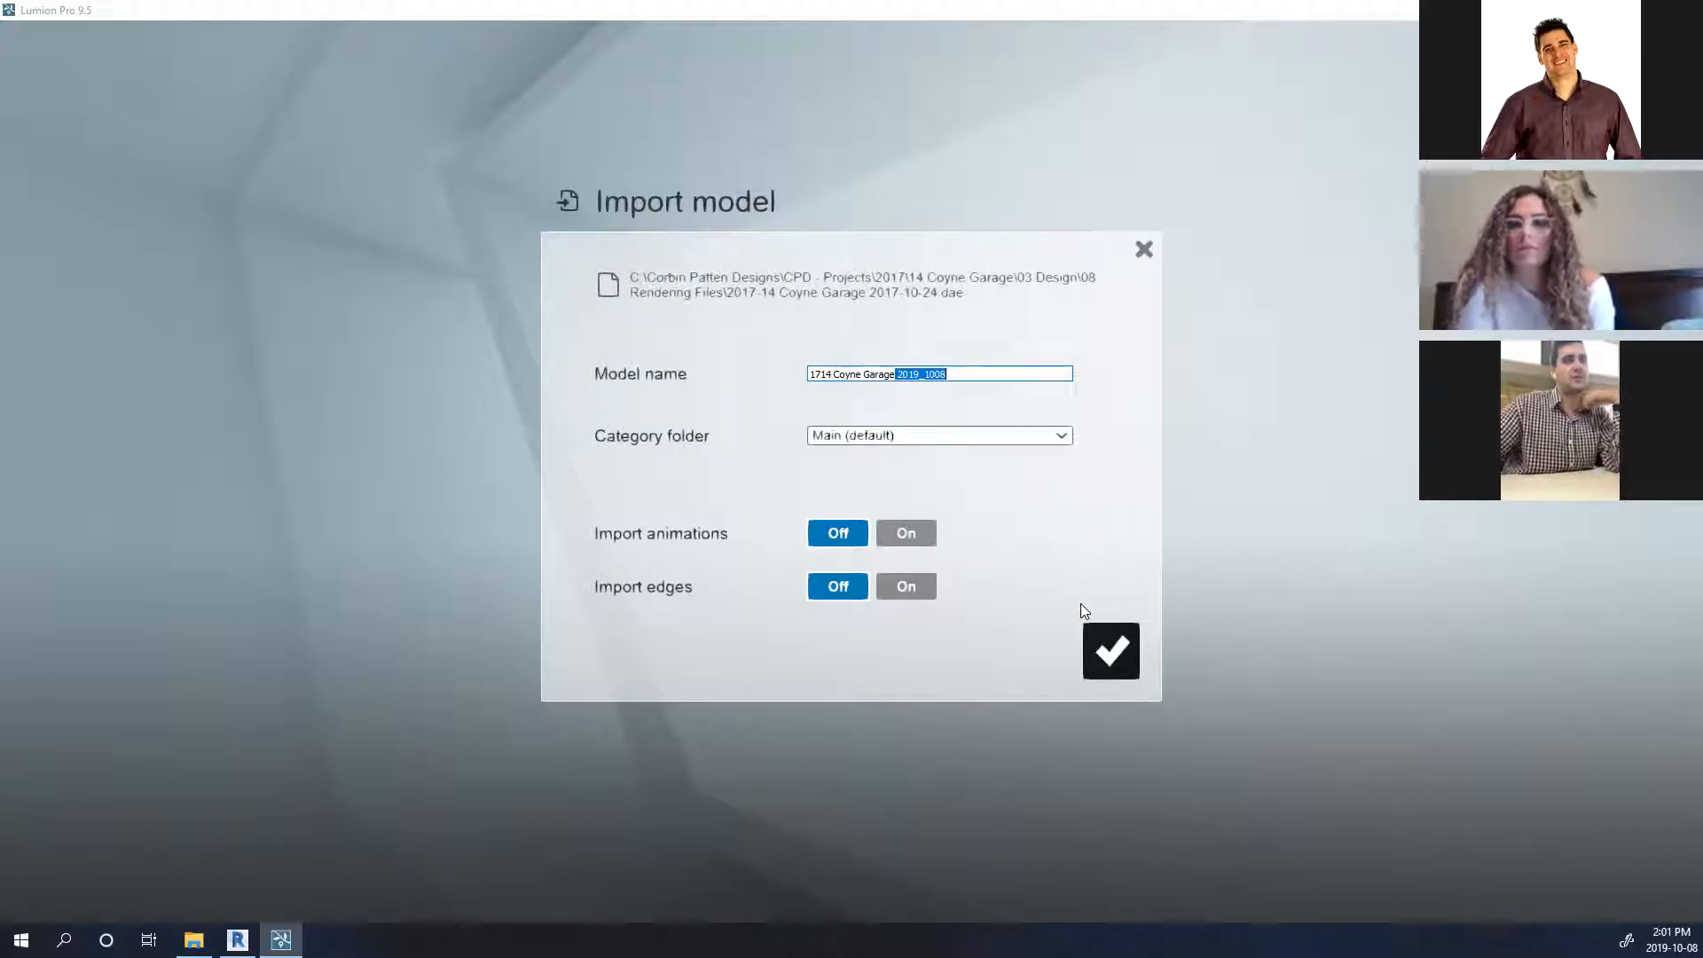
left_click(1111, 652)
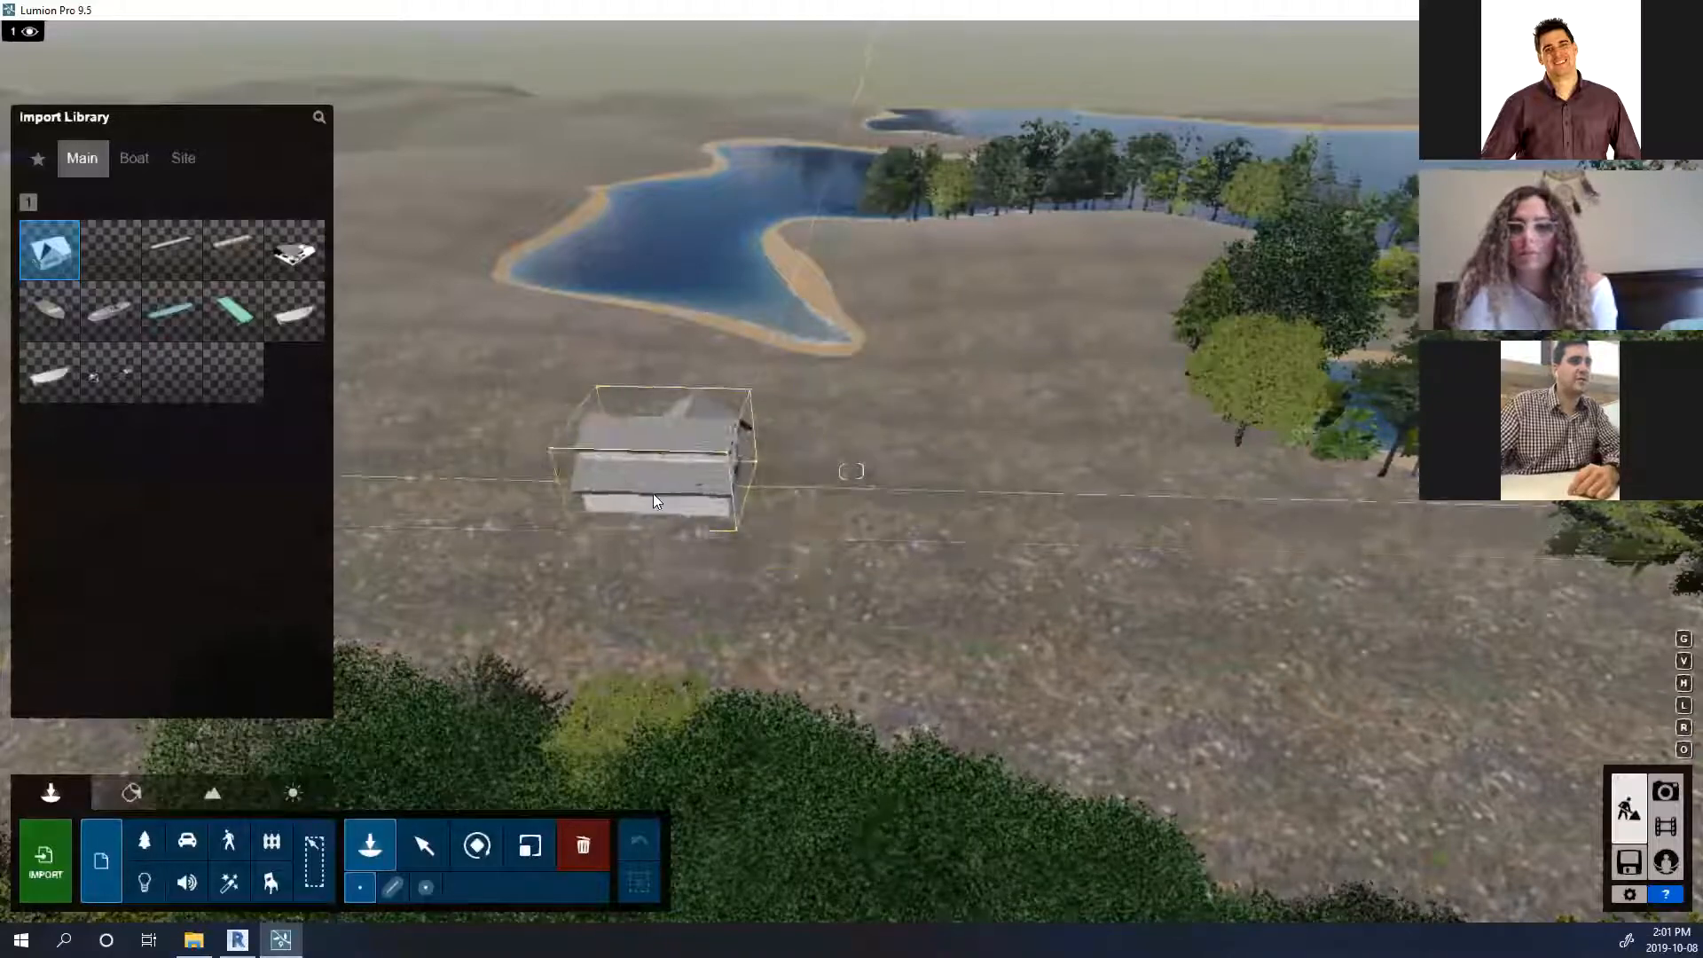
Place the imported garage on the open ground beyond the trees, away from the lake inlet.
mouse_move(477, 404)
right_mouse_down()
mouse_move(355, 497)
mouse_move(240, 390)
mouse_move(497, 403)
right_mouse_up()
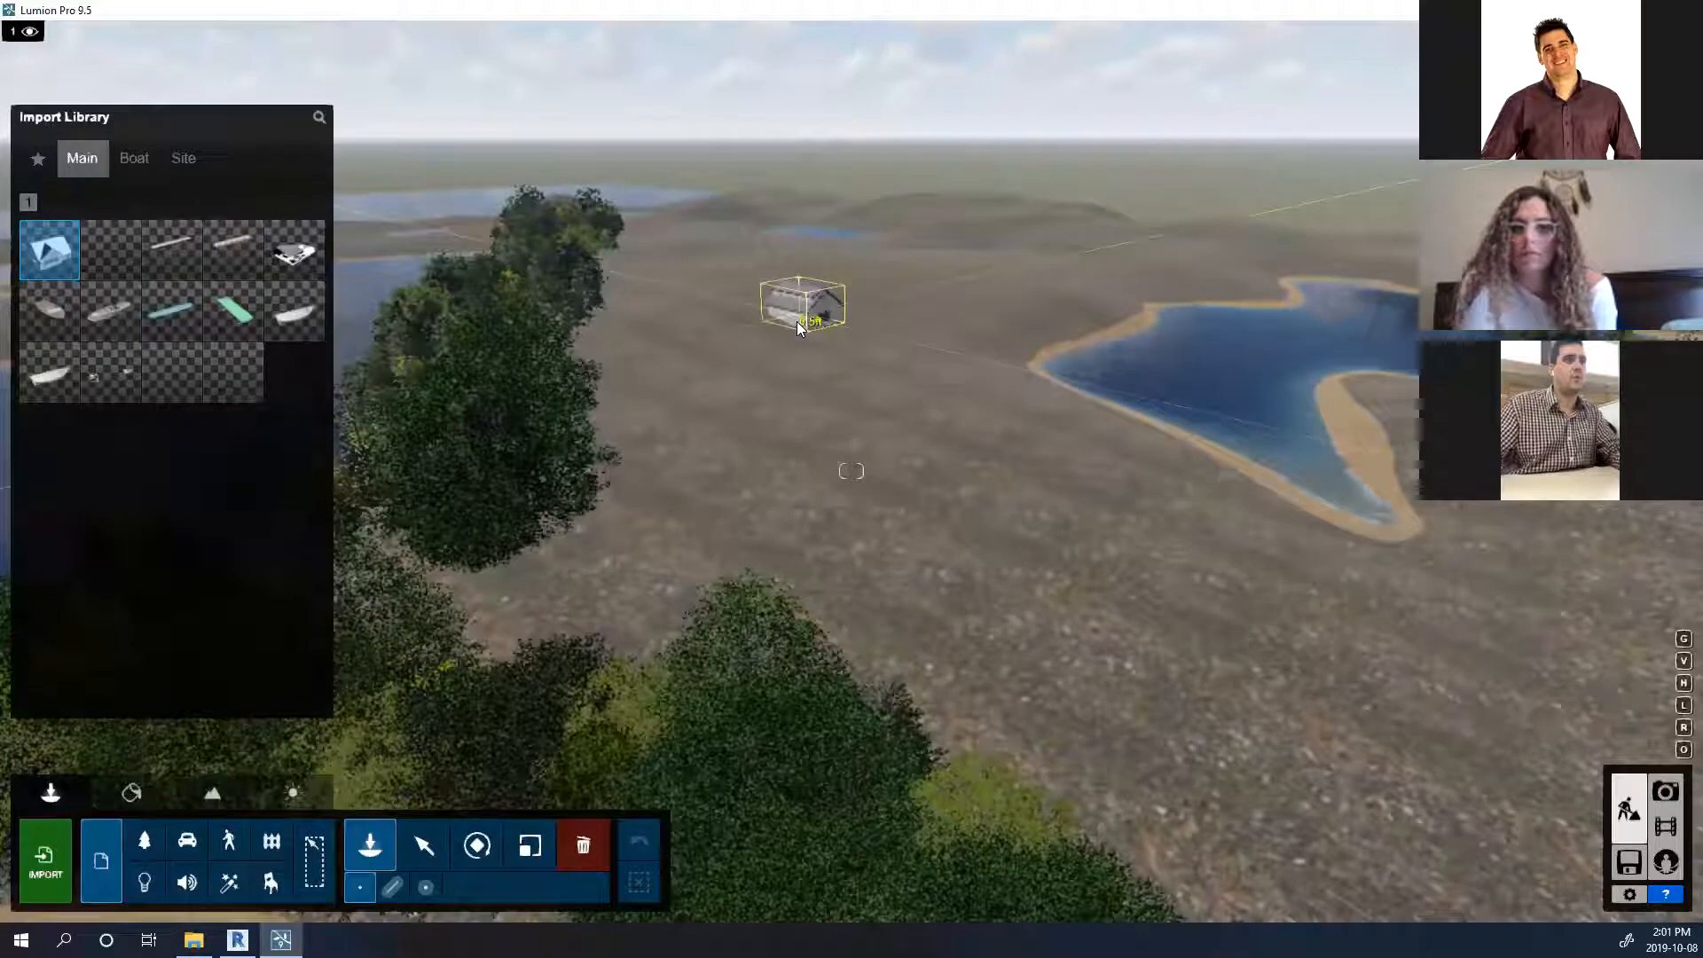
left_click(799, 324)
scroll(804, 296, "up", 3)
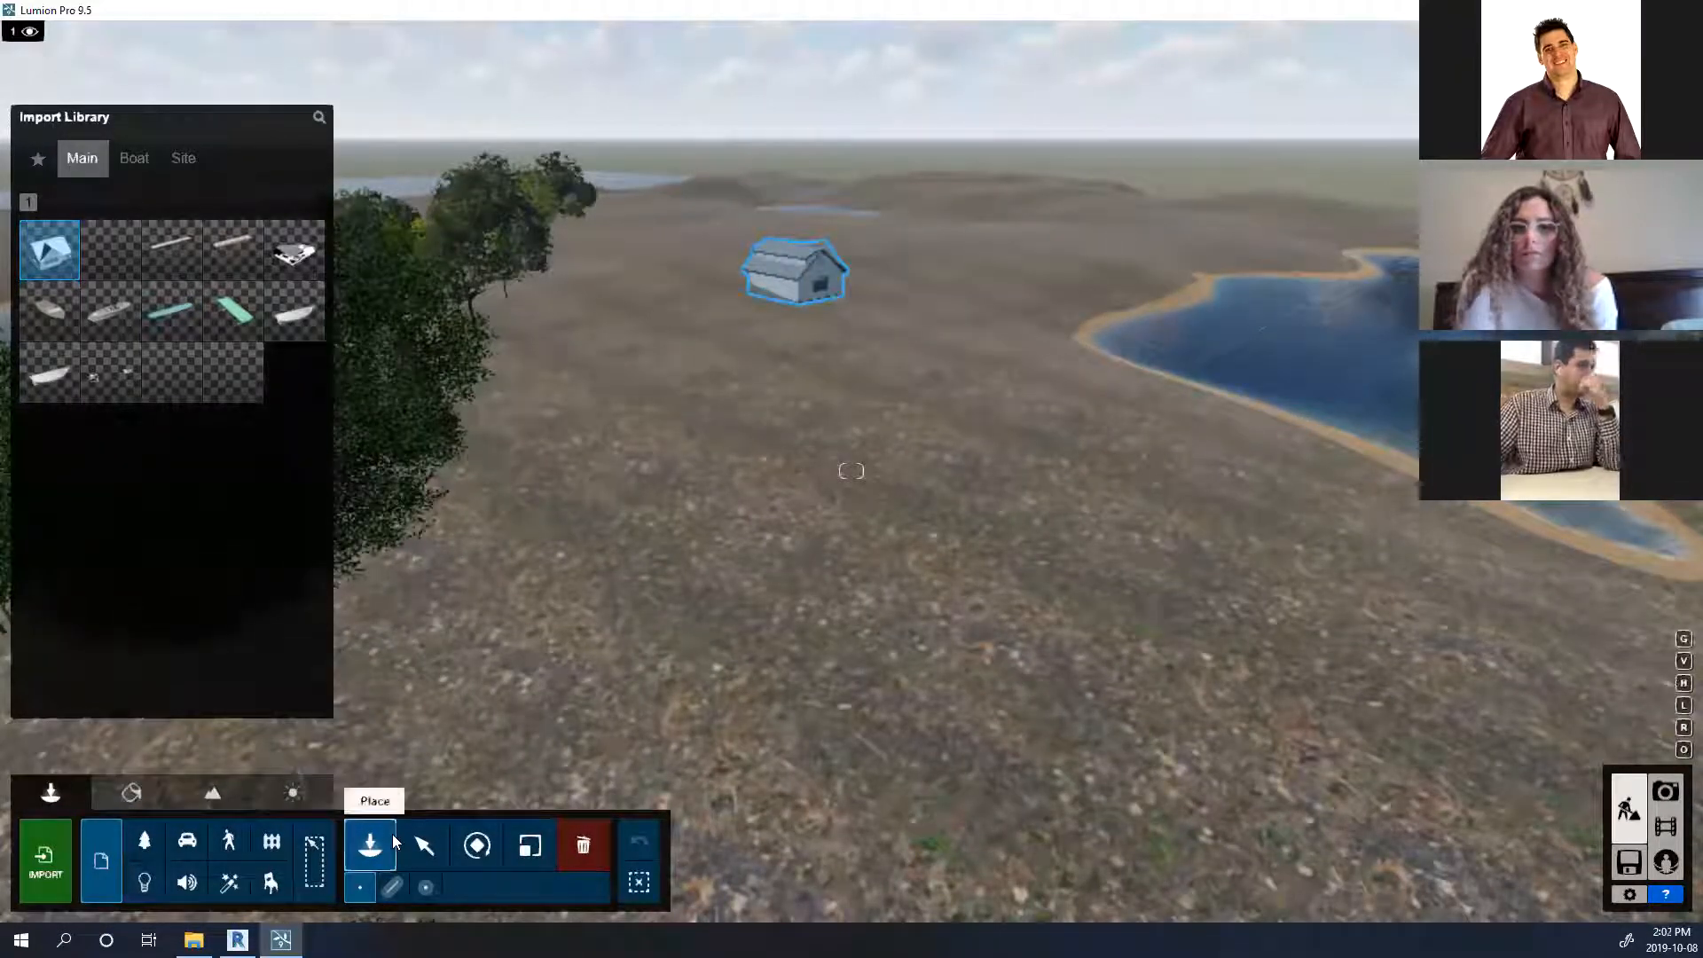
Select the placed garage and approach its overhead door front at ground level to inspect the model.
left_click(424, 845)
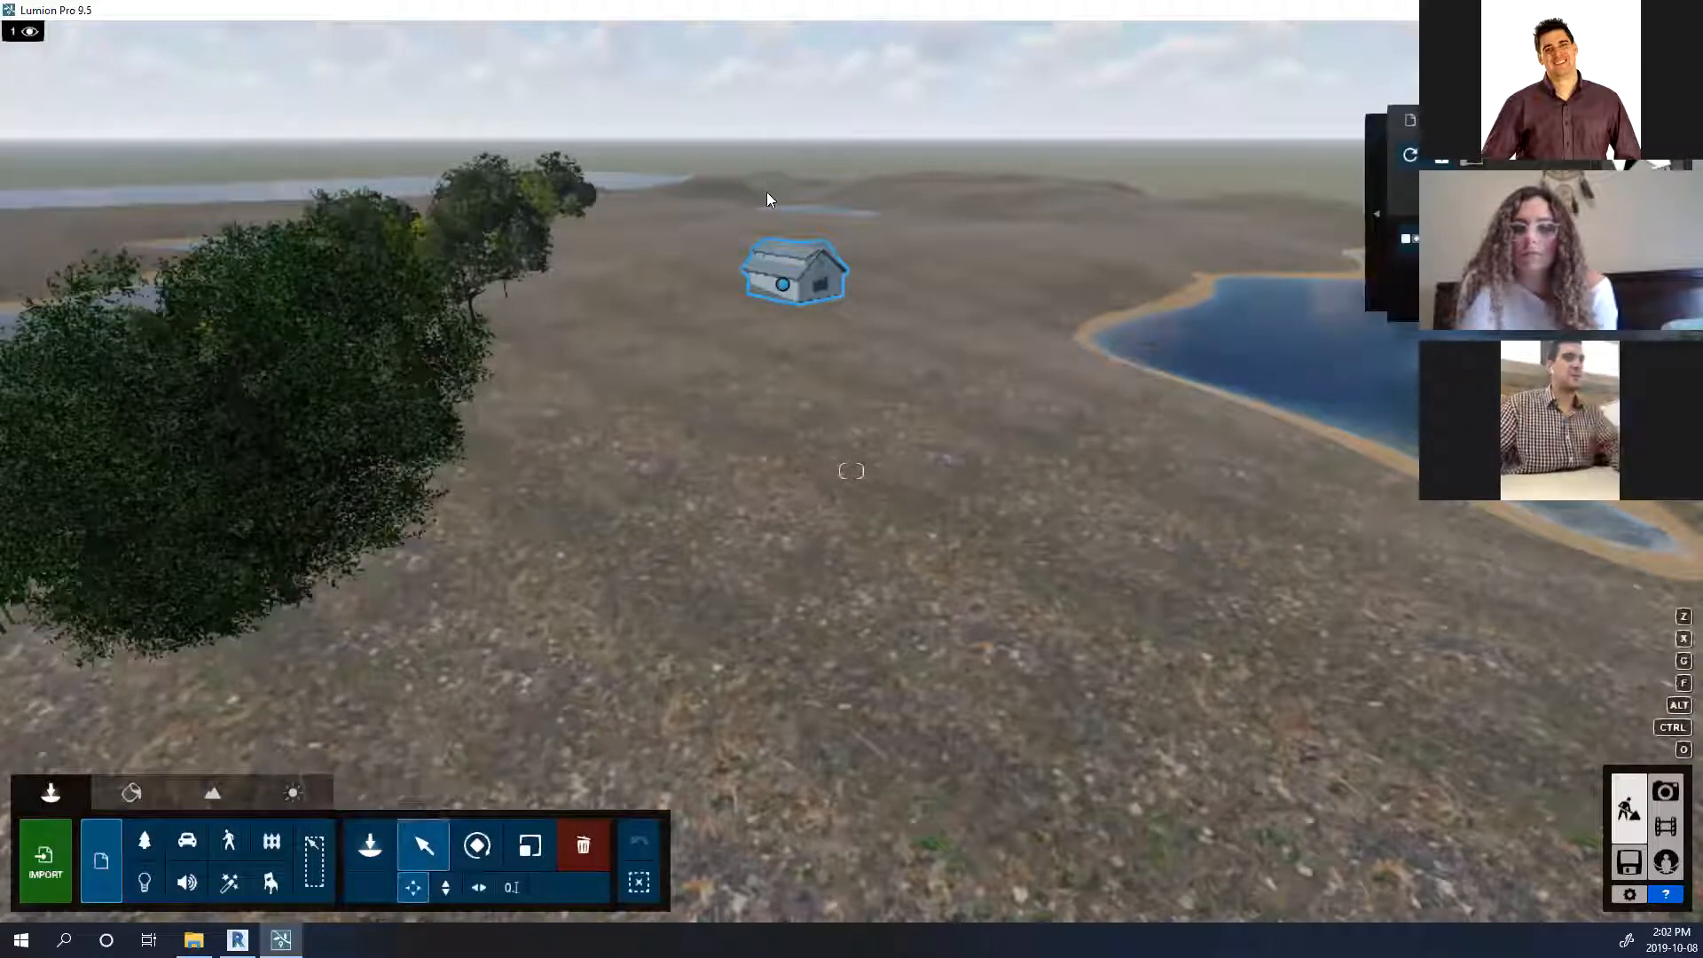
key("w")
mouse_move(839, 261)
right_mouse_down()
mouse_move(839, 174)
mouse_move(862, 233)
mouse_move(838, 257)
right_mouse_up()
key("w")
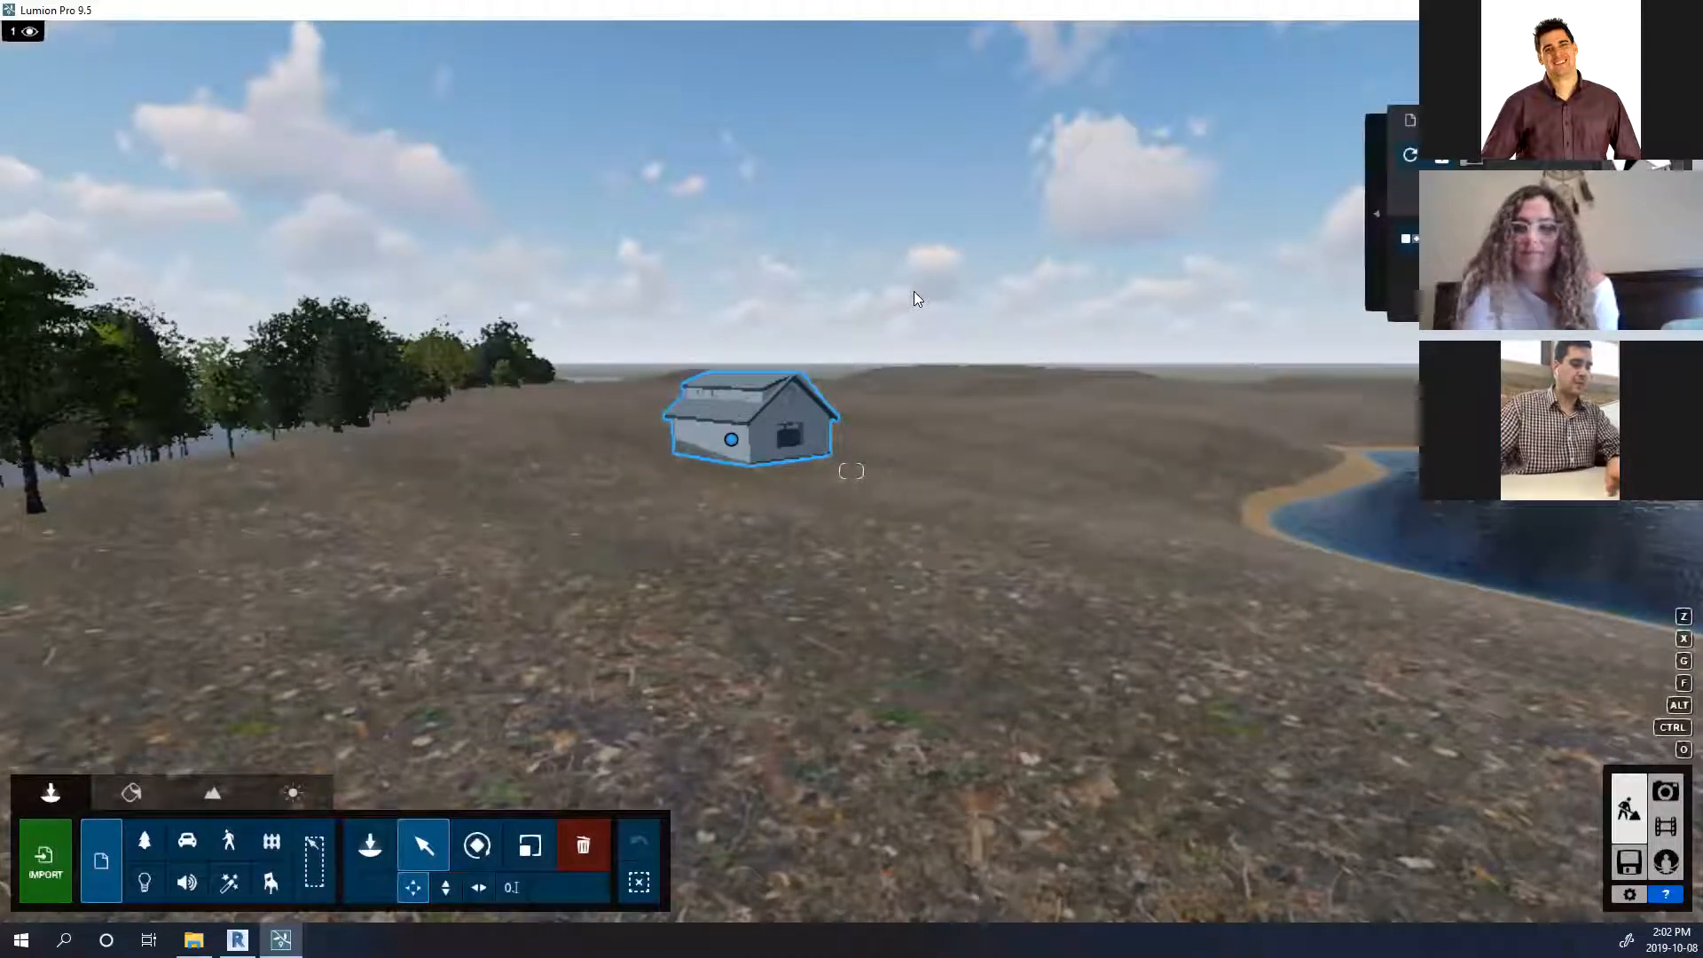
right_click_drag(917, 301, 1009, 296)
key("w")
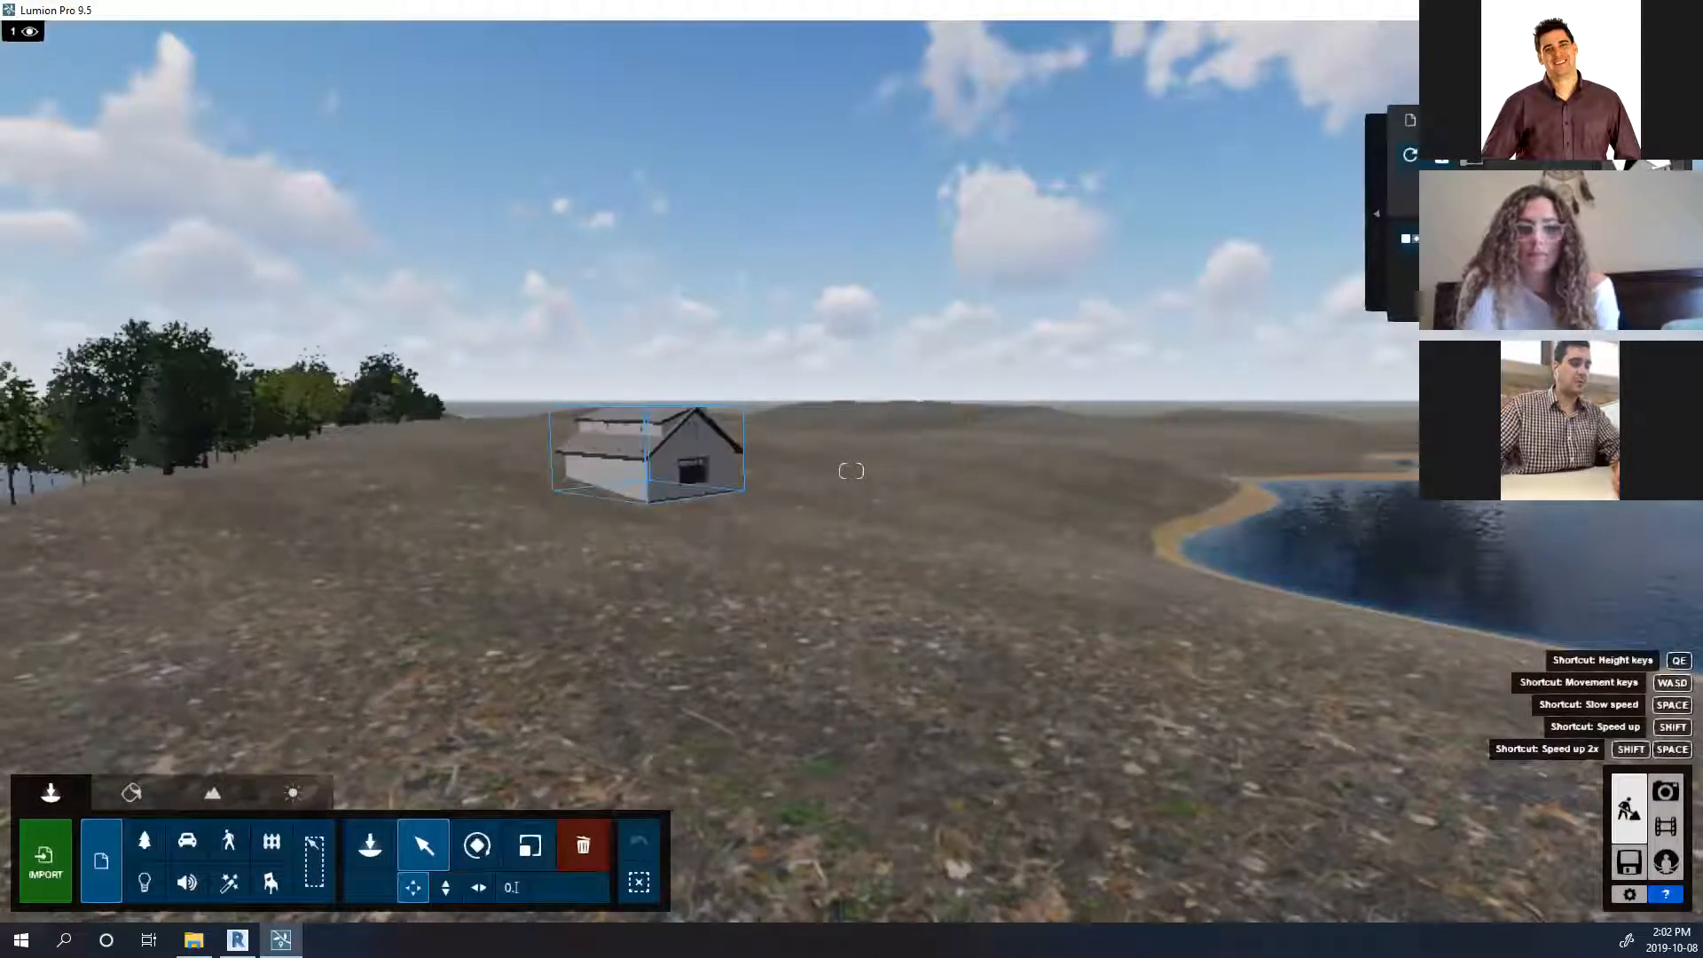
key("q")
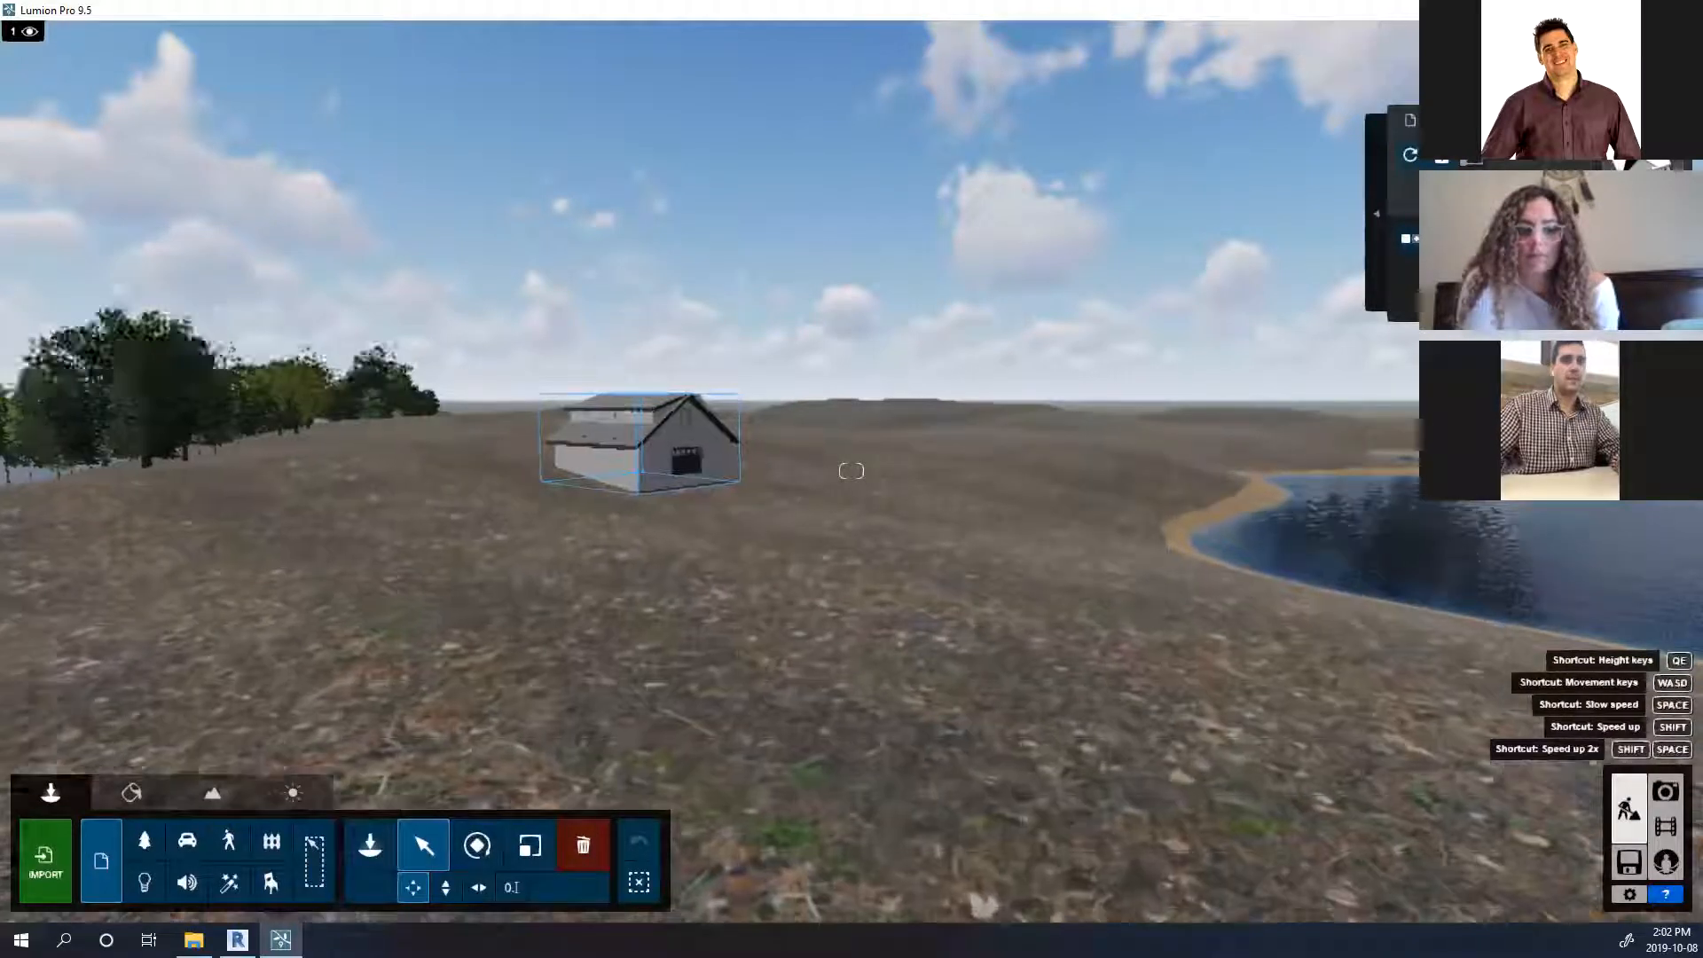
key("w")
right_click_drag(851, 471, 967, 463)
key("w")
key("w")
key("w")
right_click_drag(851, 471, 1078, 479)
key("w")
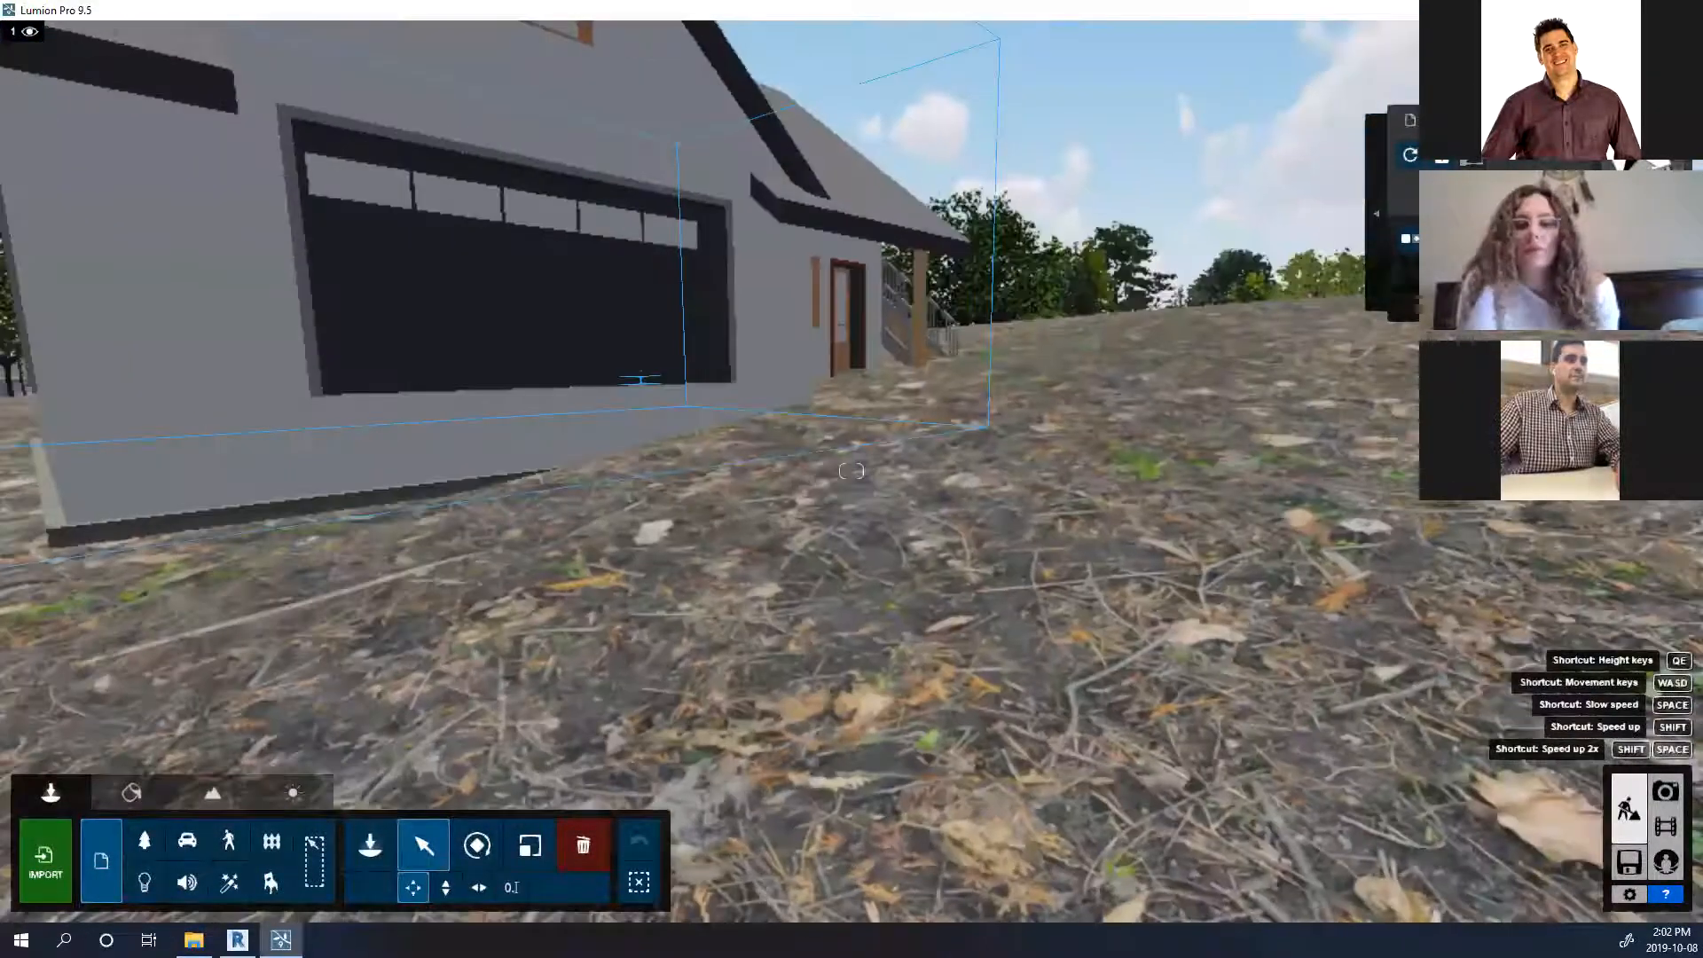
Examine where the garage's base meets the uneven ground from the front corner to the side porch.
key("s")
right_click_drag(851, 471, 941, 471)
key("w")
key("q")
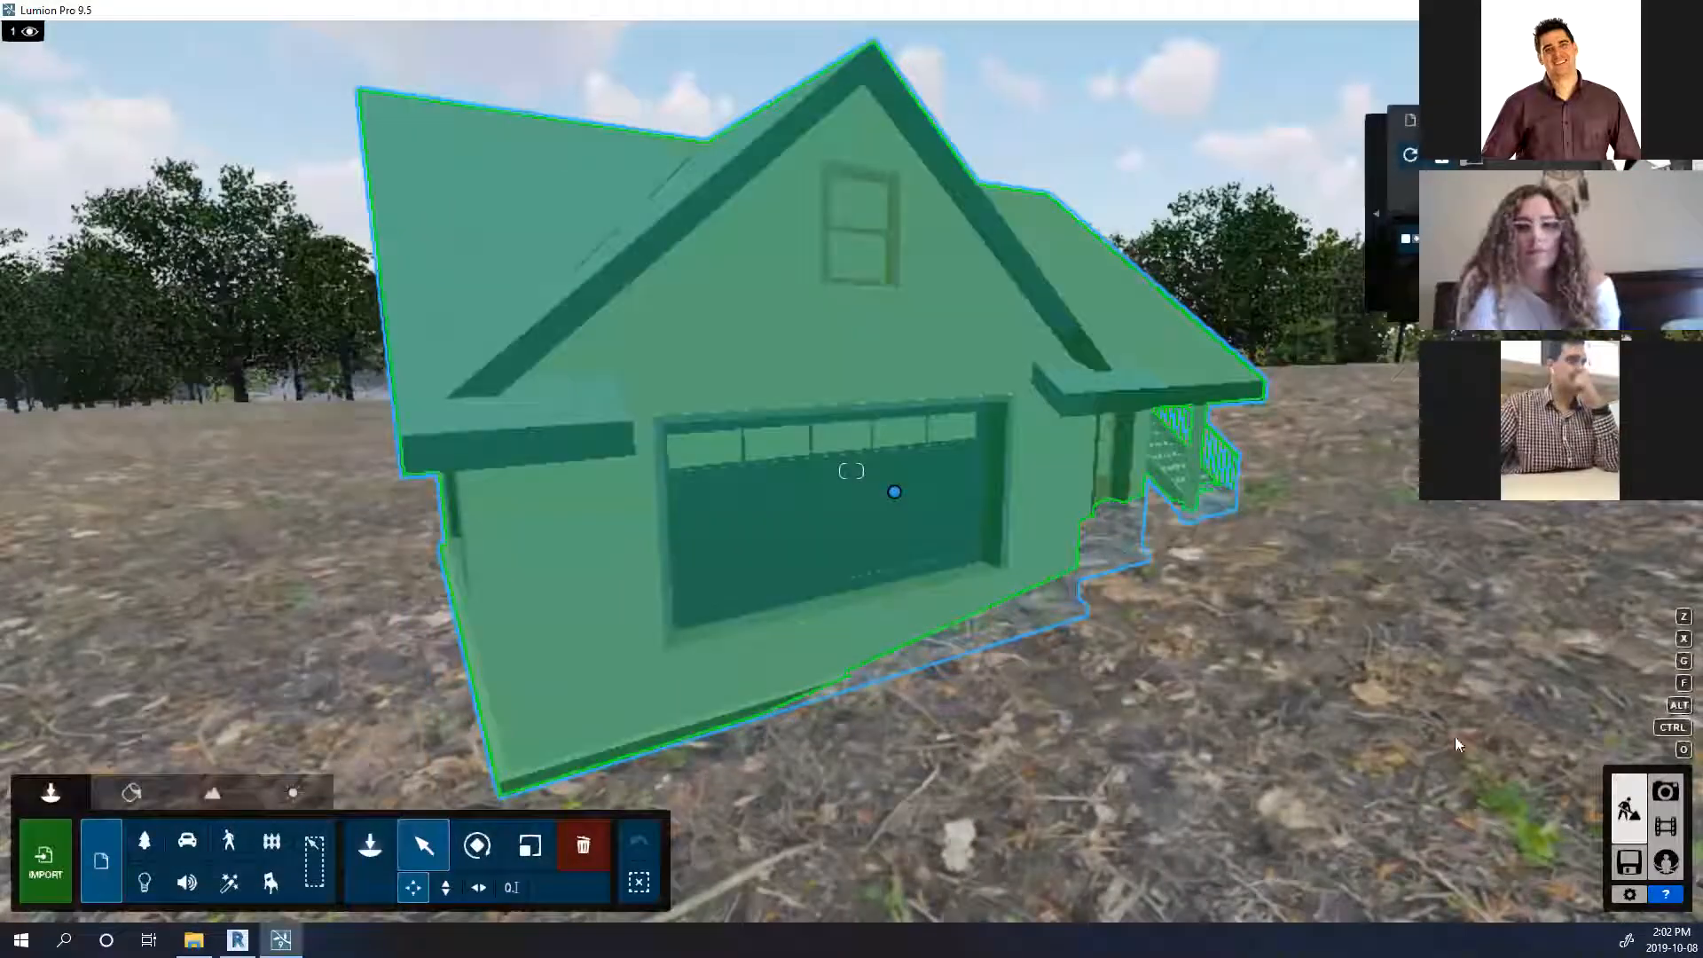
right_click_drag(1459, 745, 1302, 667)
right_click_drag(612, 612, 782, 635)
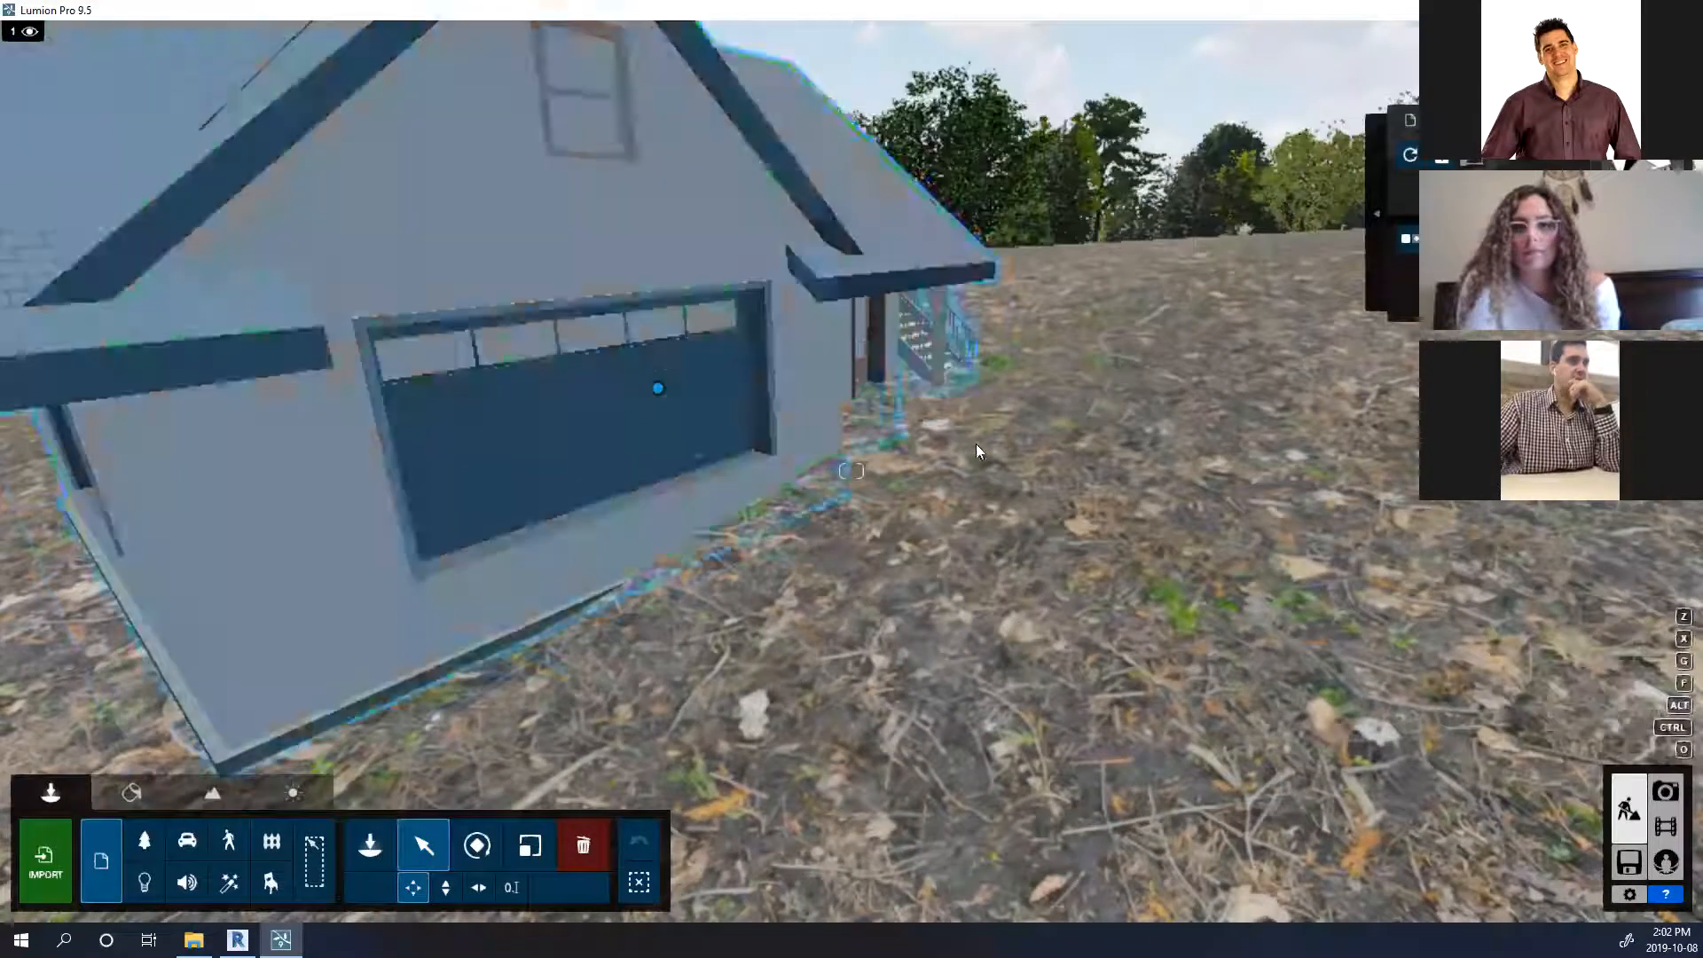
scroll(976, 443, "down", 4)
scroll(283, 646, "up", 4)
right_click_drag(479, 655, 324, 723)
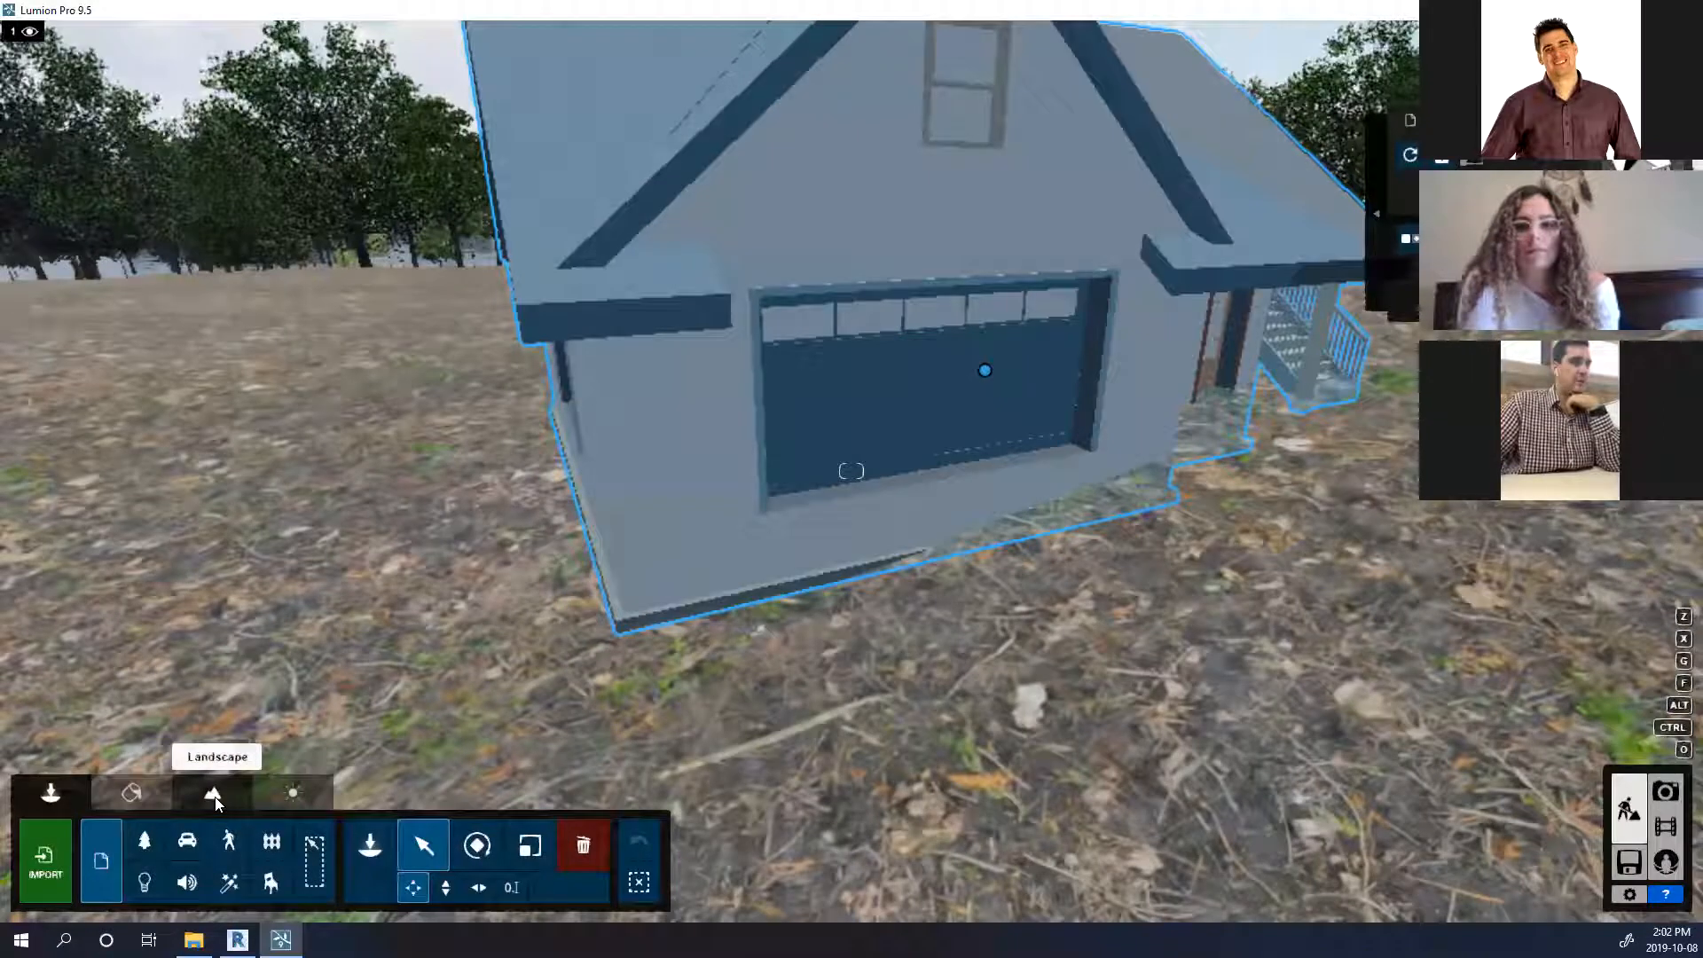
Raise the terrain along the garage's front wall and around its corner to cover the exposed foundation.
left_click(214, 794)
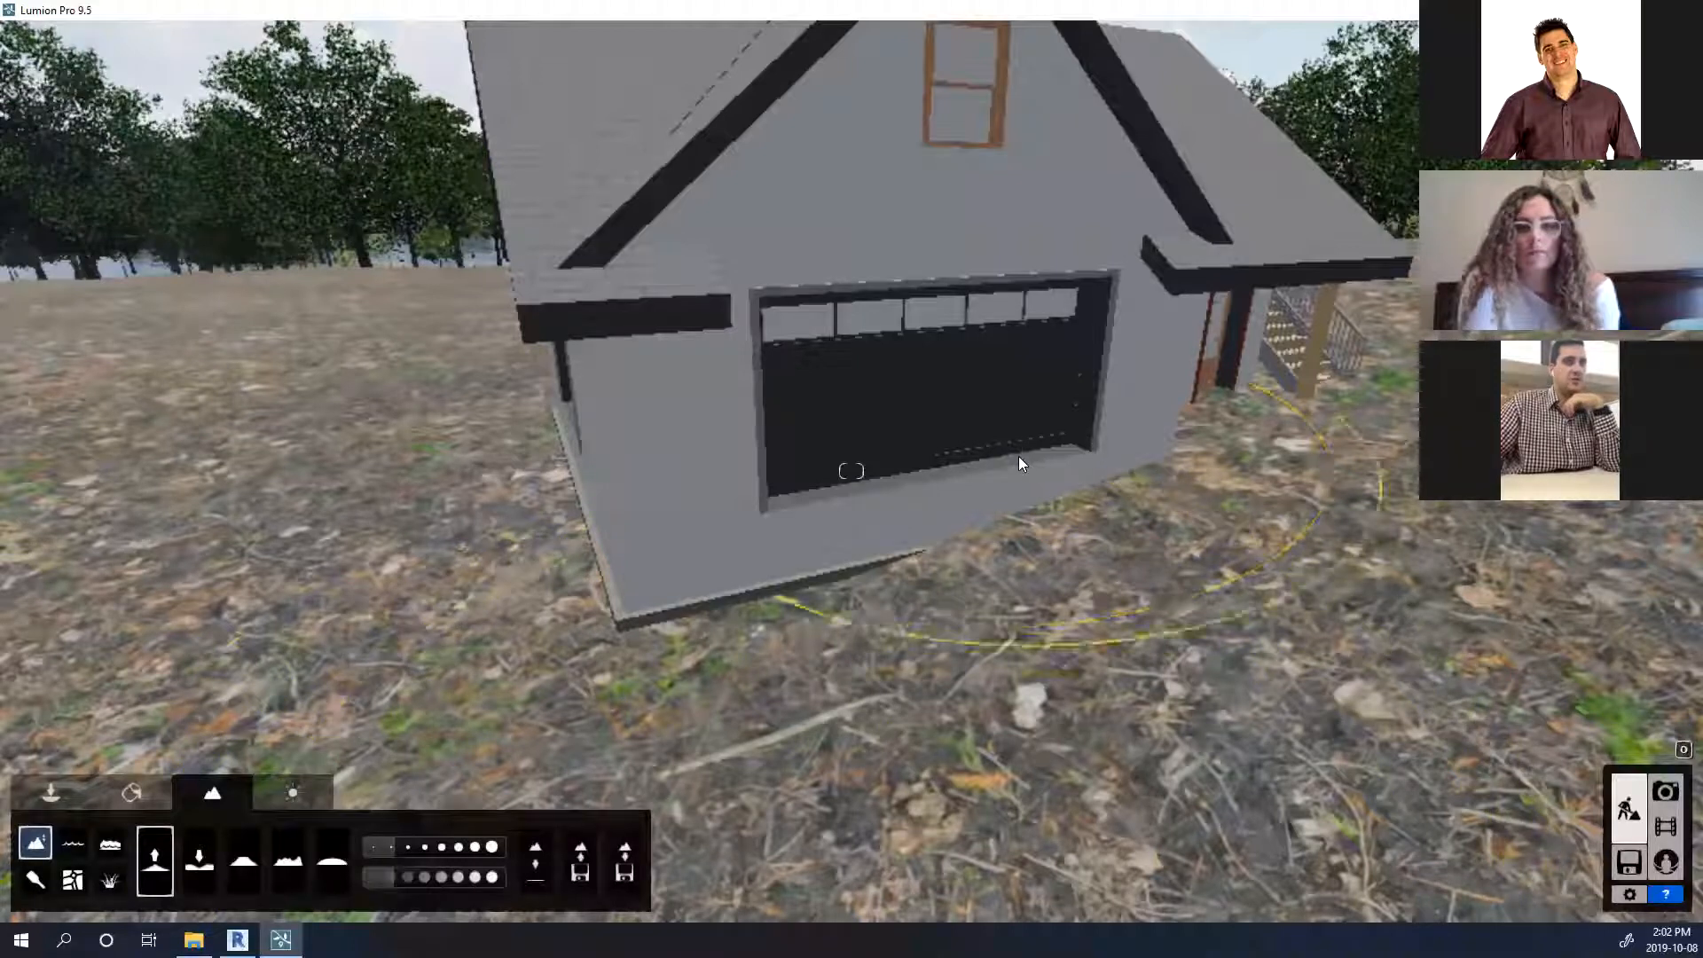
left_click(907, 534)
left_click(617, 562)
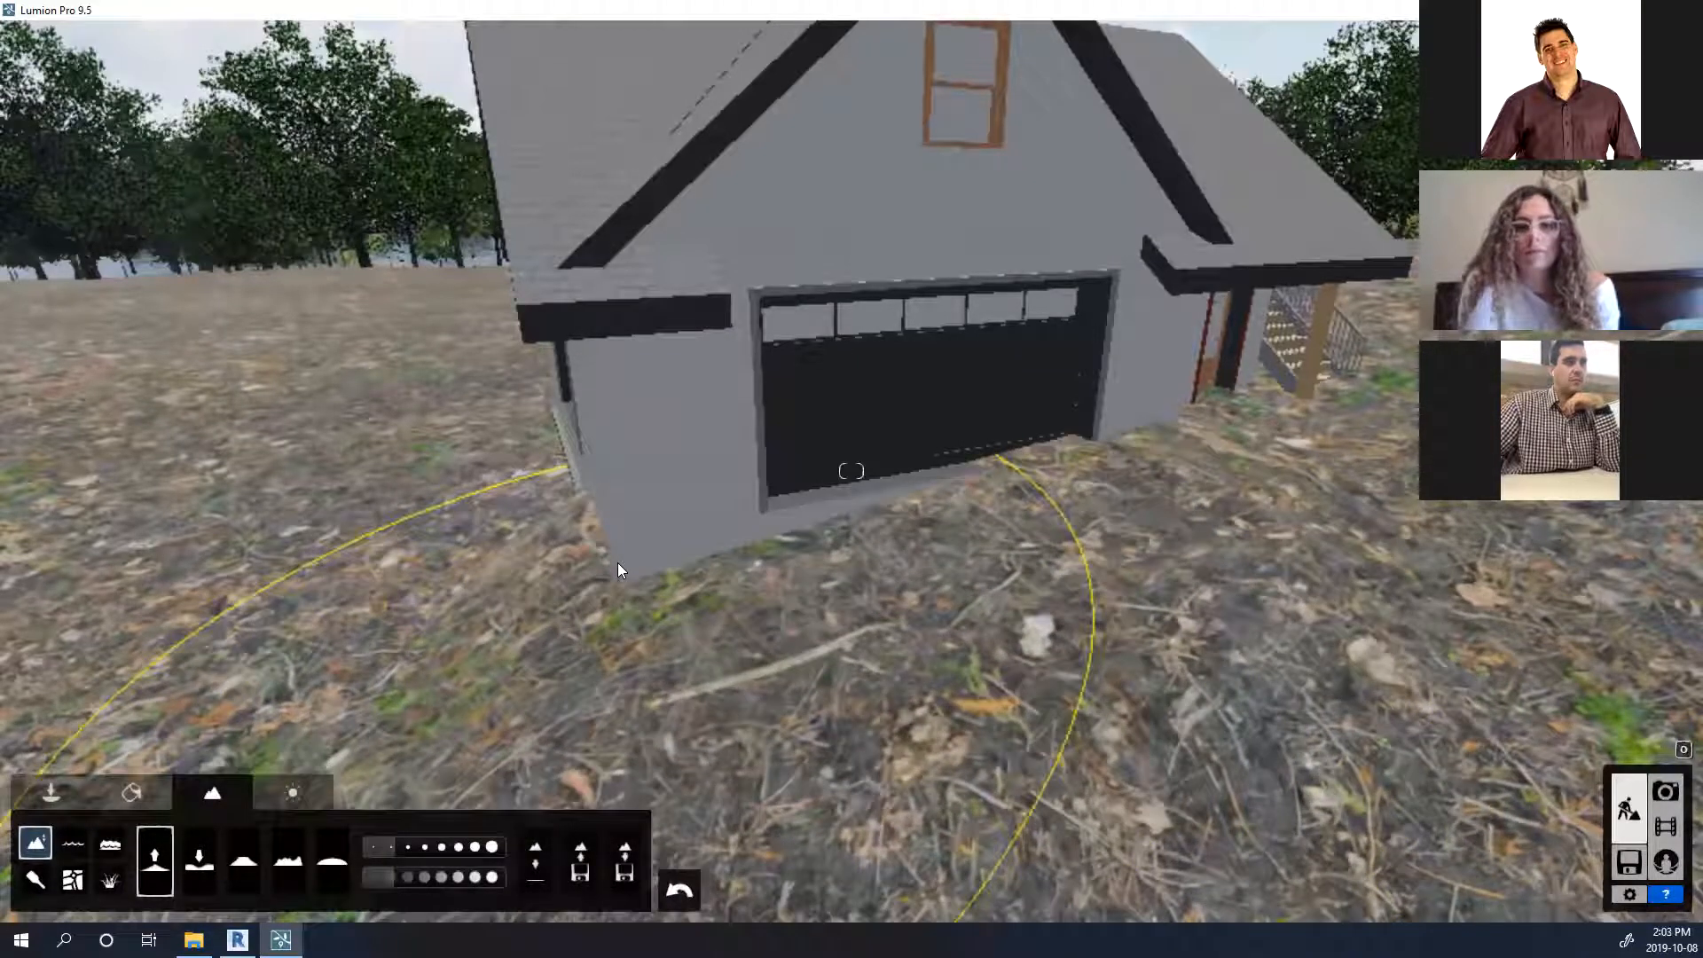
left_click_drag(617, 562, 604, 563)
left_click_drag(462, 525, 442, 472)
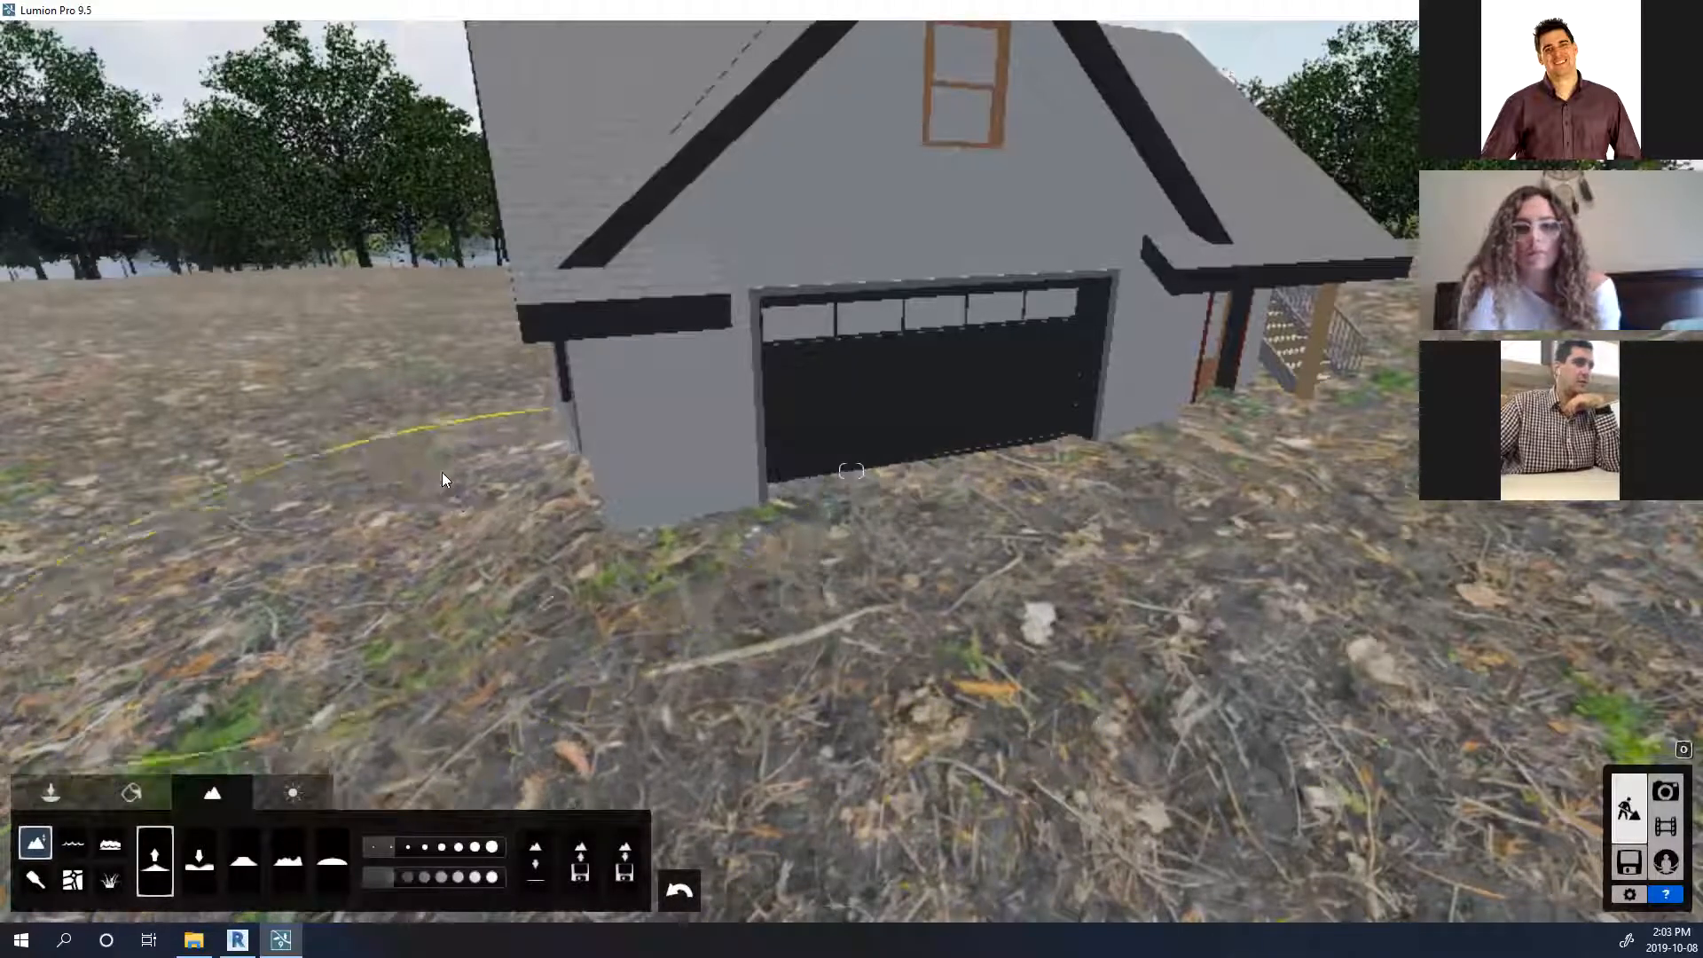
Raise the ground beside the overhead door on the garage's side wall.
right_click_drag(407, 493, 487, 493)
right_click_drag(745, 473, 715, 412)
key("w")
left_click(715, 412)
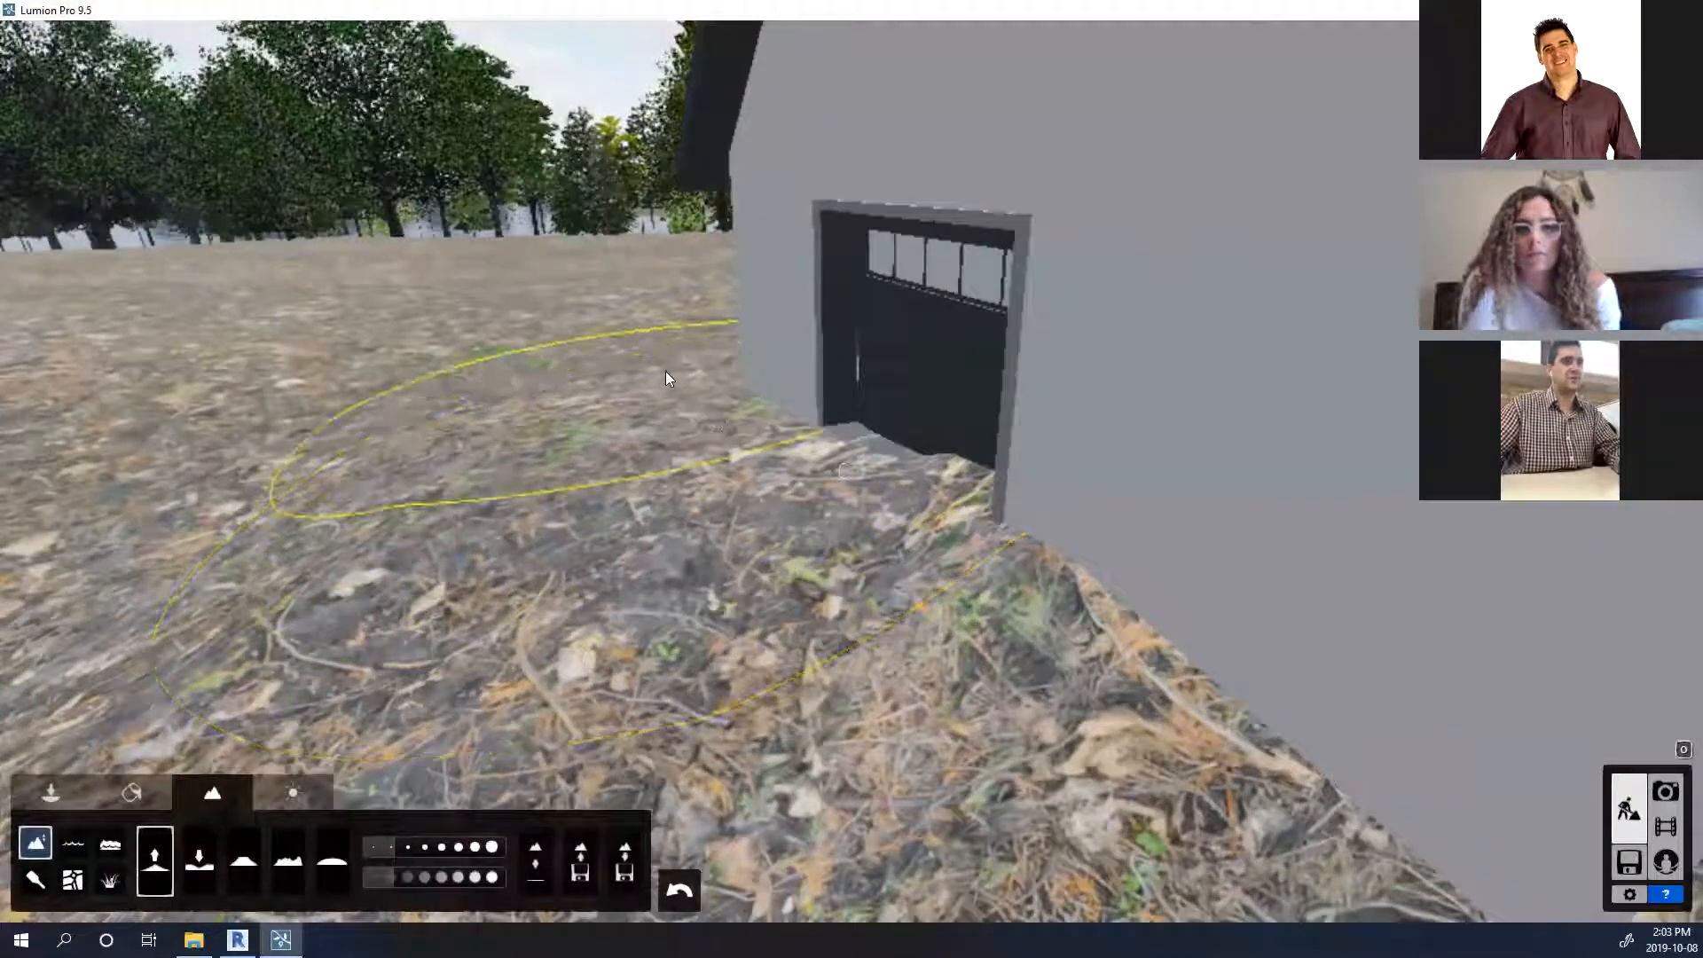
Lower and flatten the built-up ground around the garage's corner between the two overhead doors.
key("s")
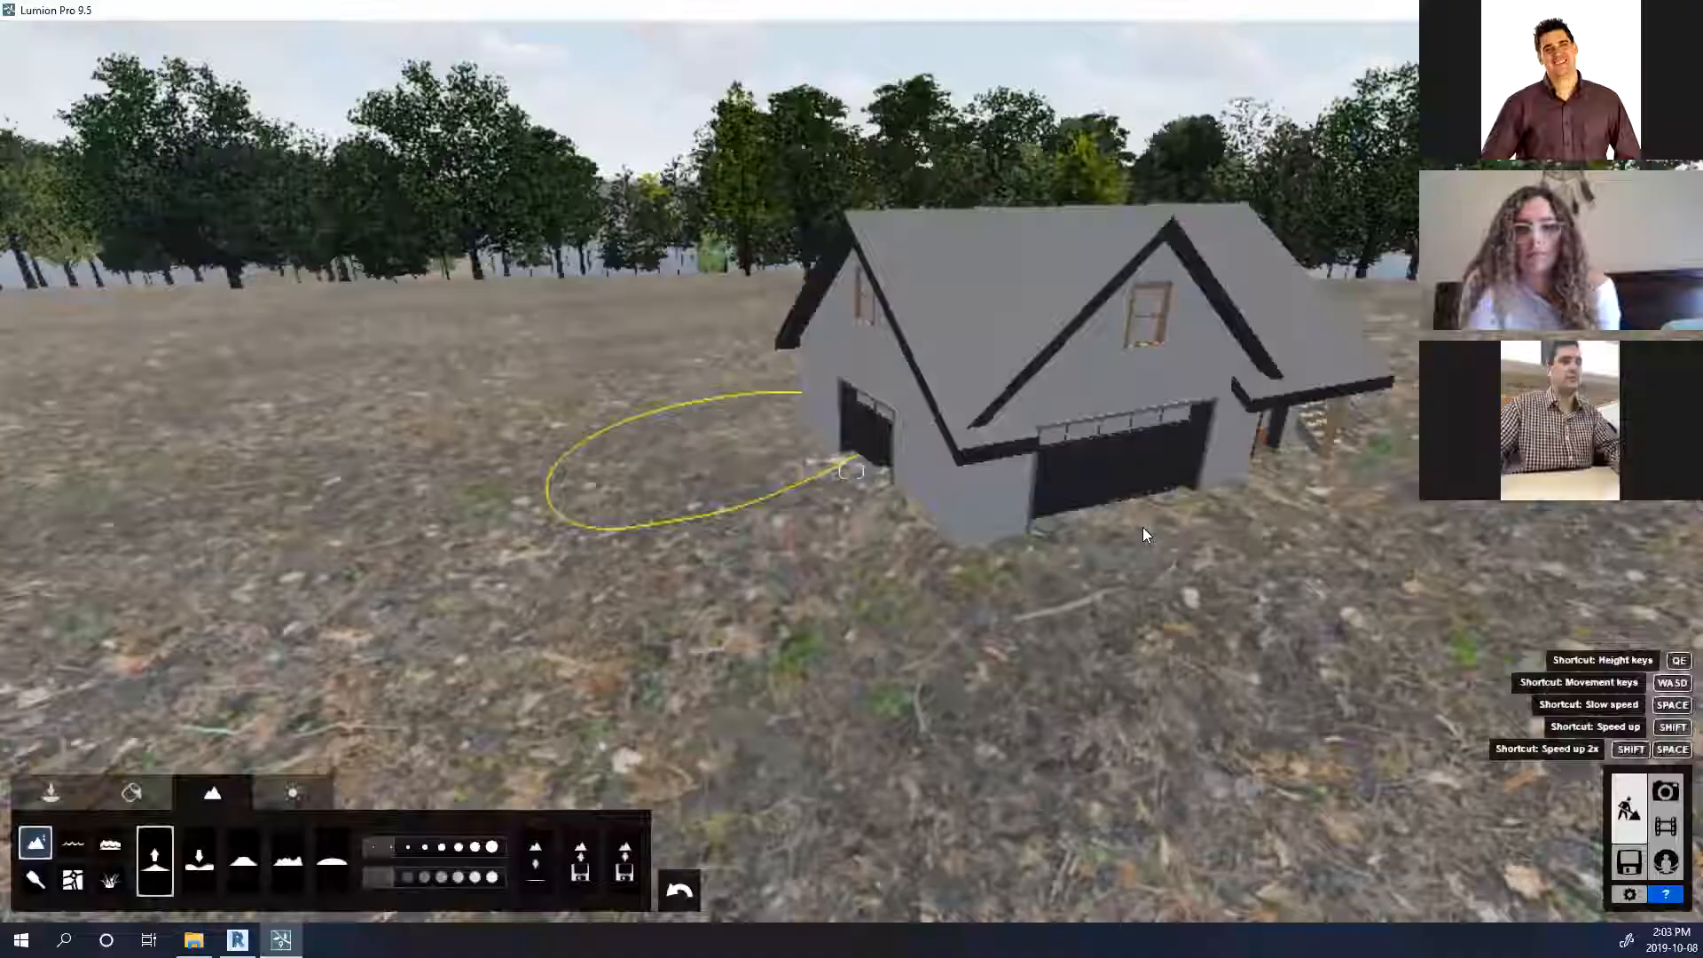
key("w")
key("s")
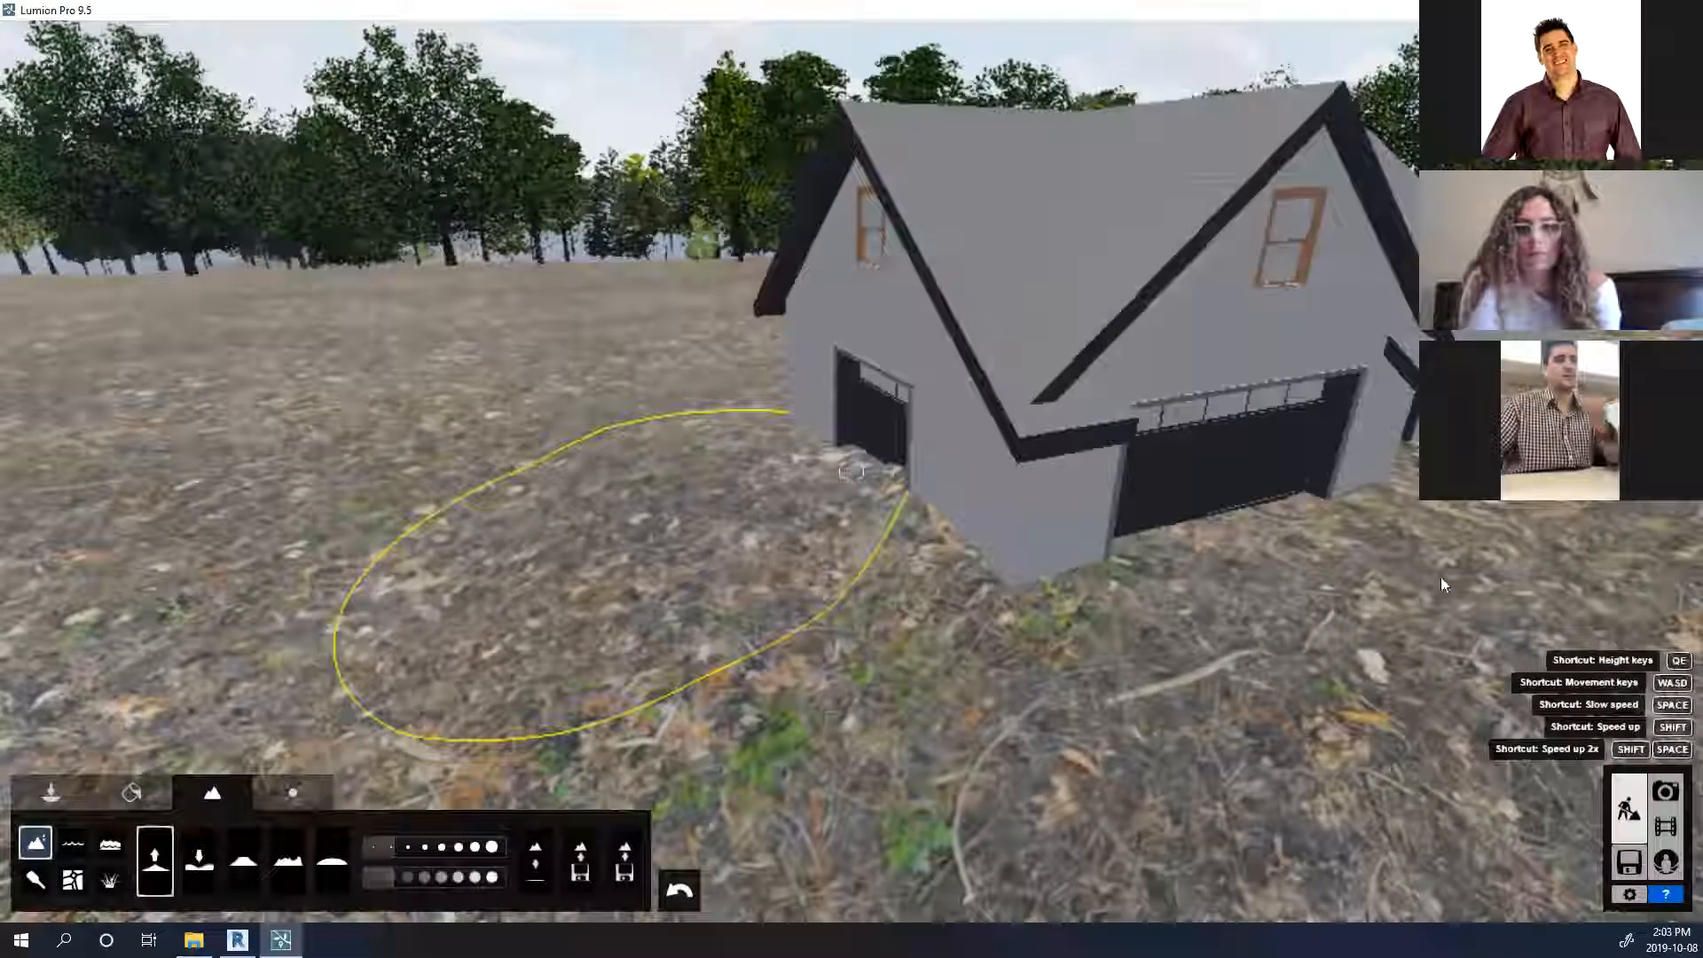
key("s")
mouse_move(1443, 585)
right_mouse_down()
mouse_move(1393, 532)
mouse_move(1365, 464)
right_mouse_up()
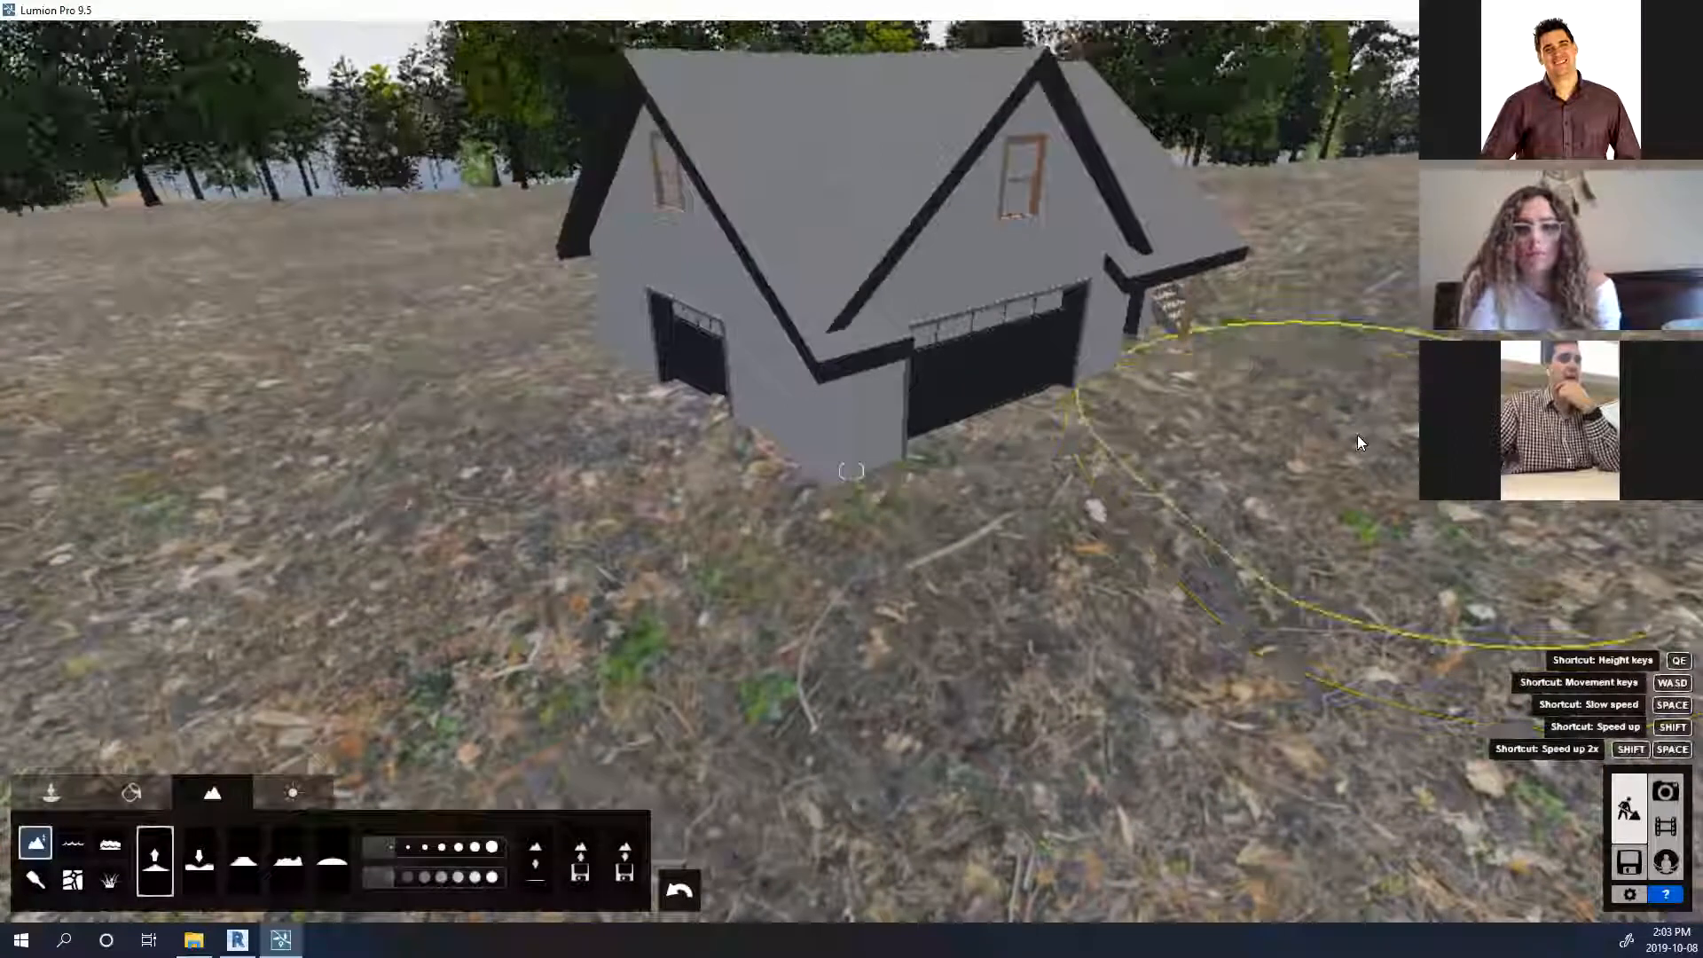
key("w")
left_click(200, 859)
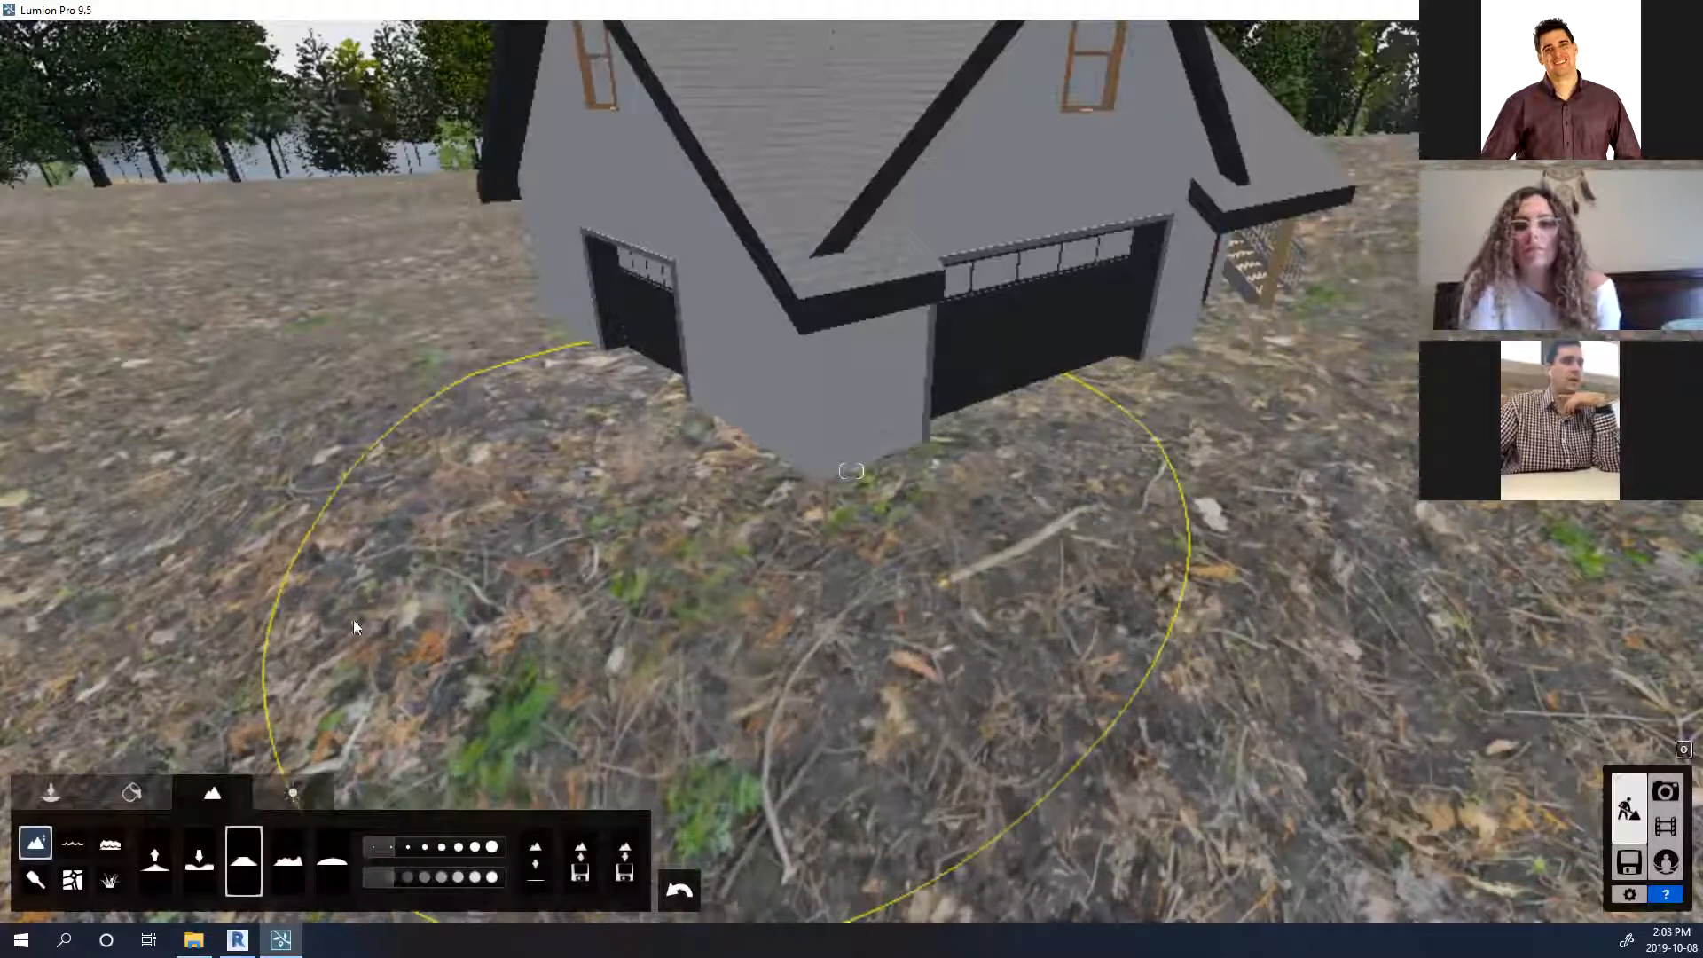
left_click(200, 859)
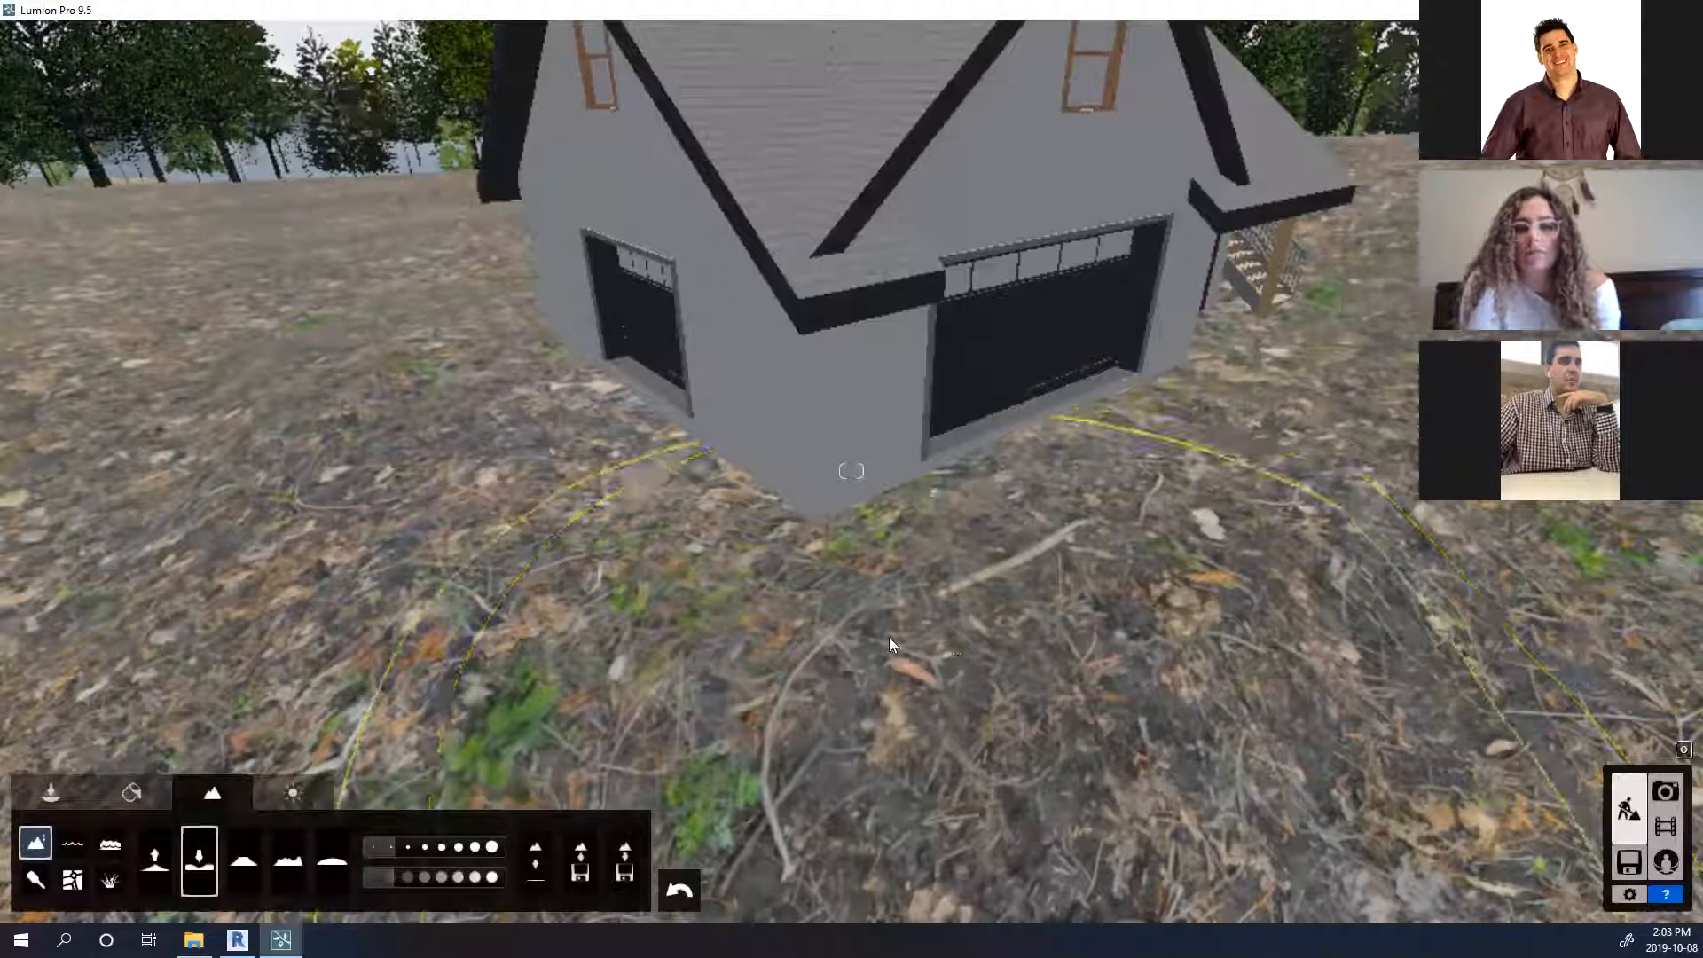
left_click(243, 860)
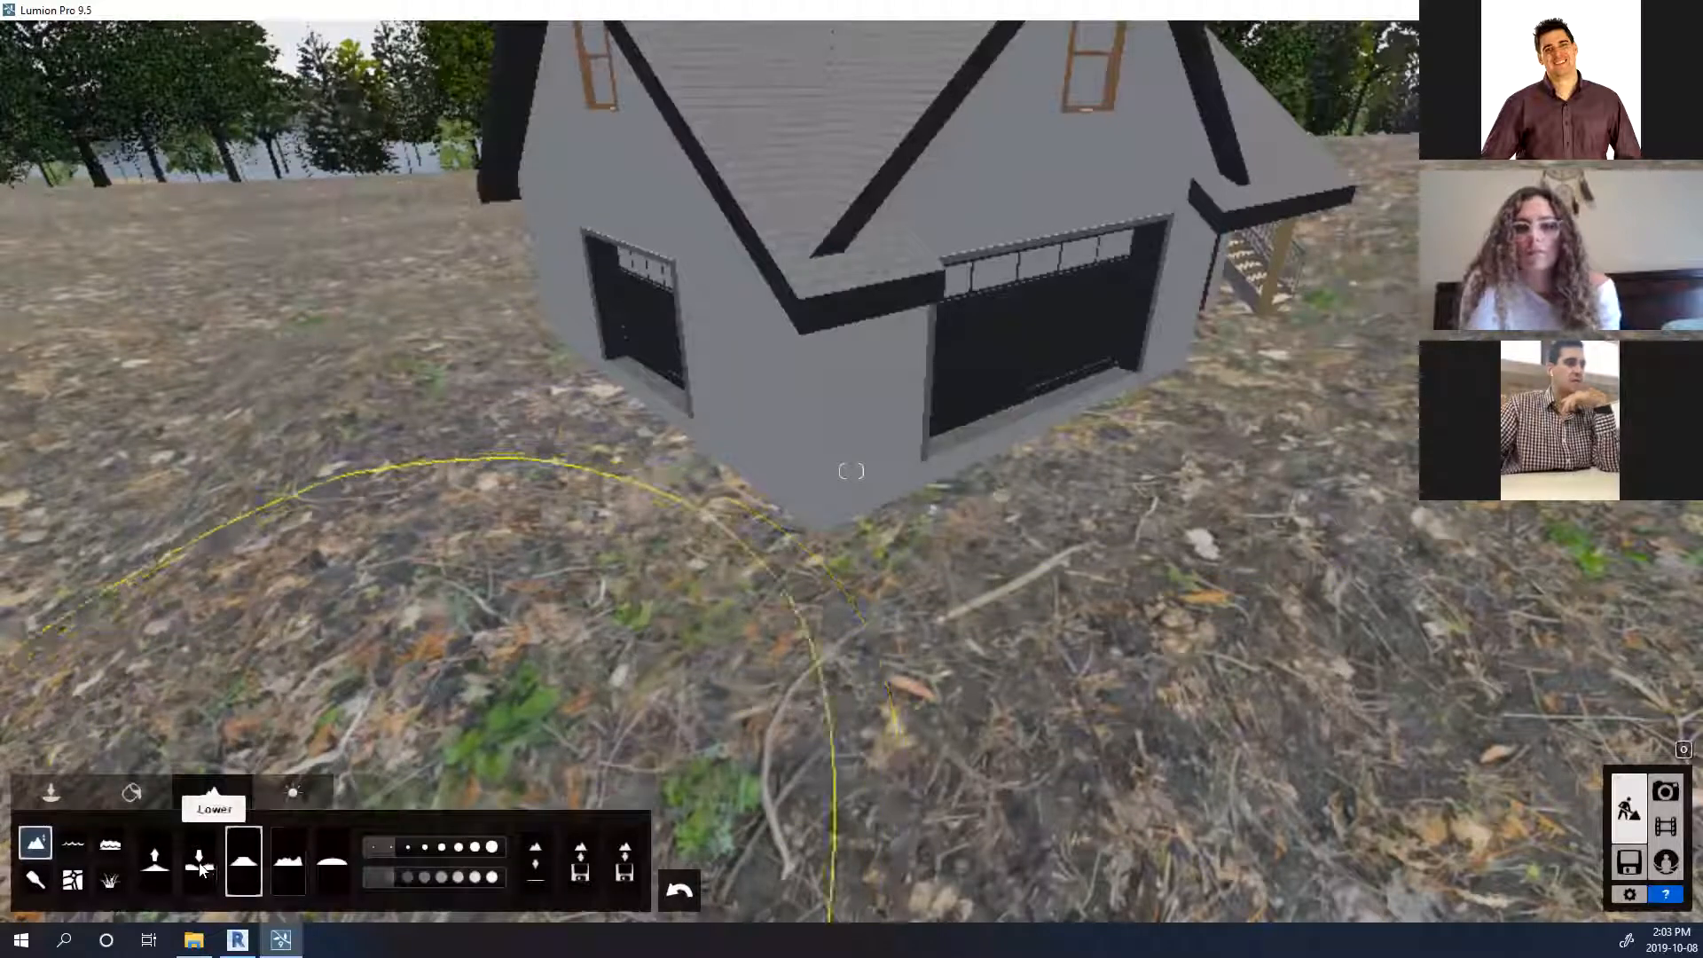
Raise the ground at the garage's front corner again with a reduced brush speed and an adjusted brush size.
left_click(155, 859)
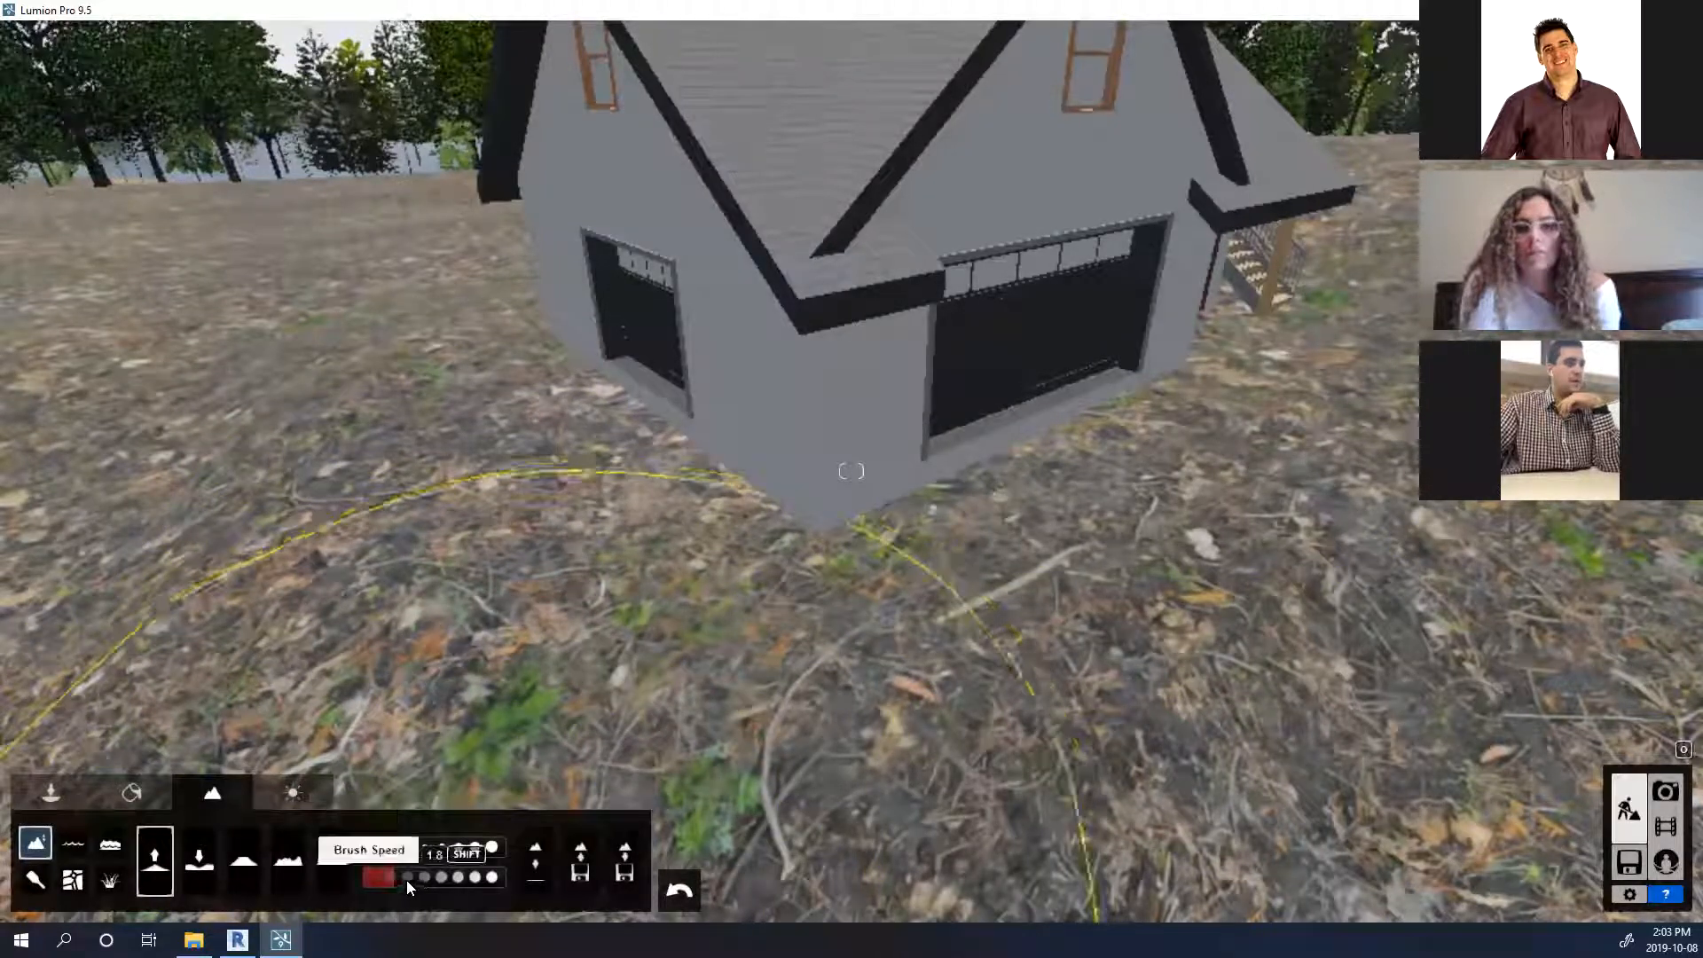
left_click_drag(397, 883, 378, 877)
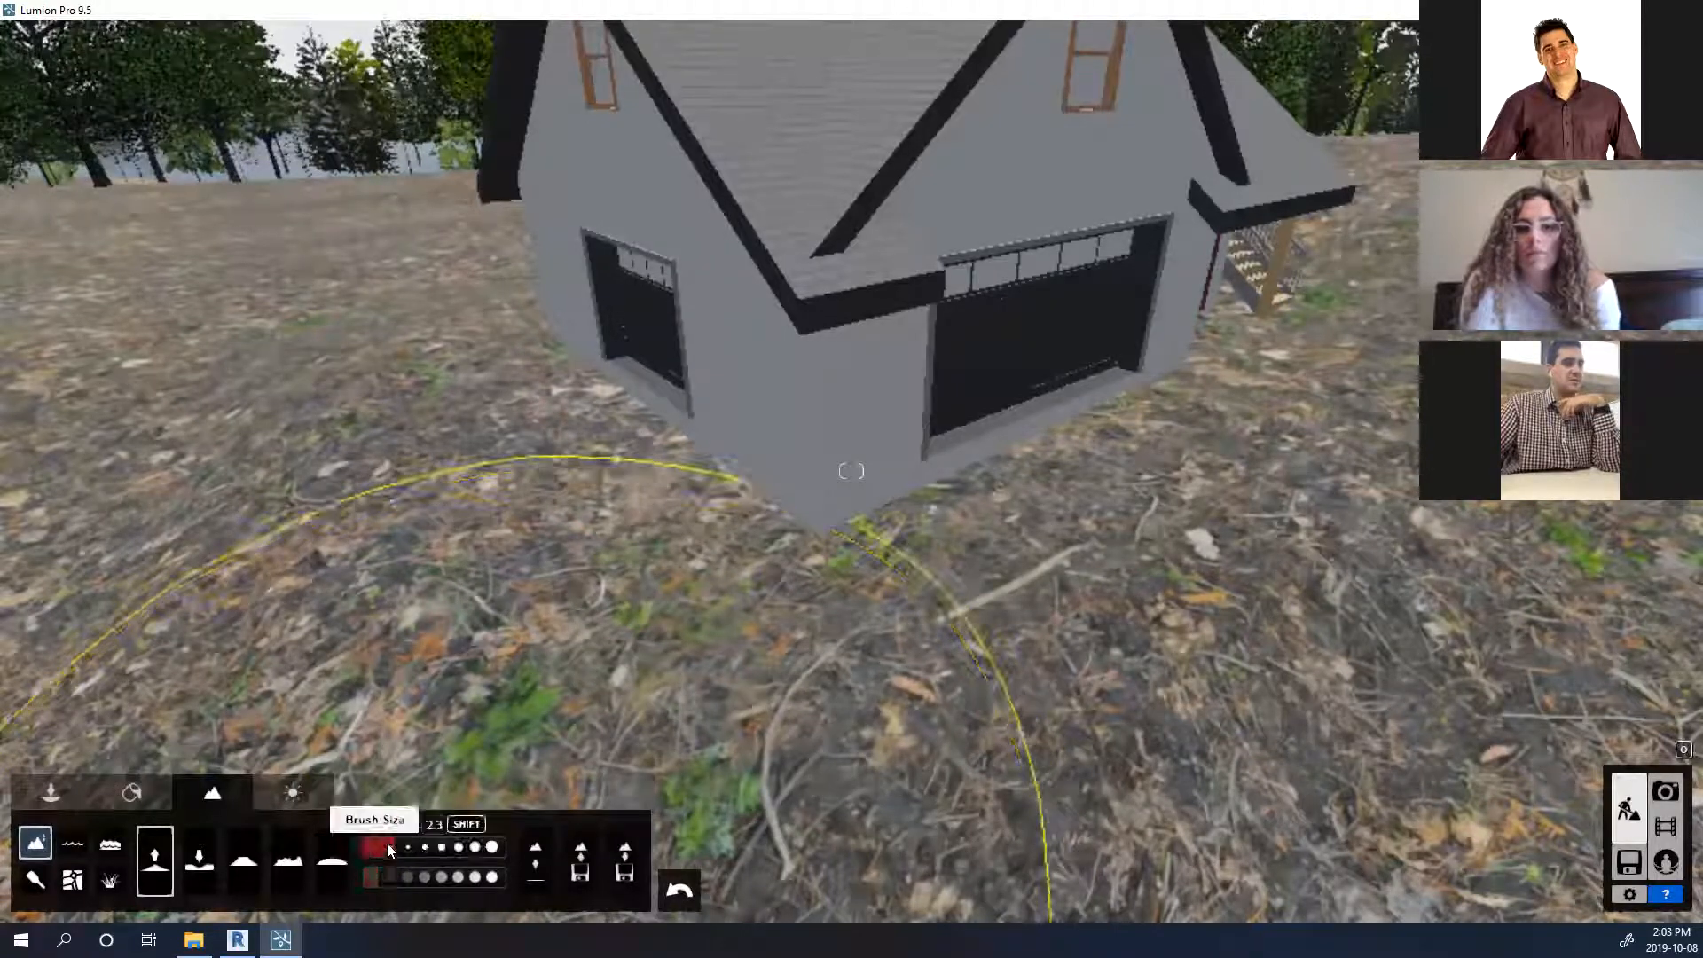
left_click(406, 846)
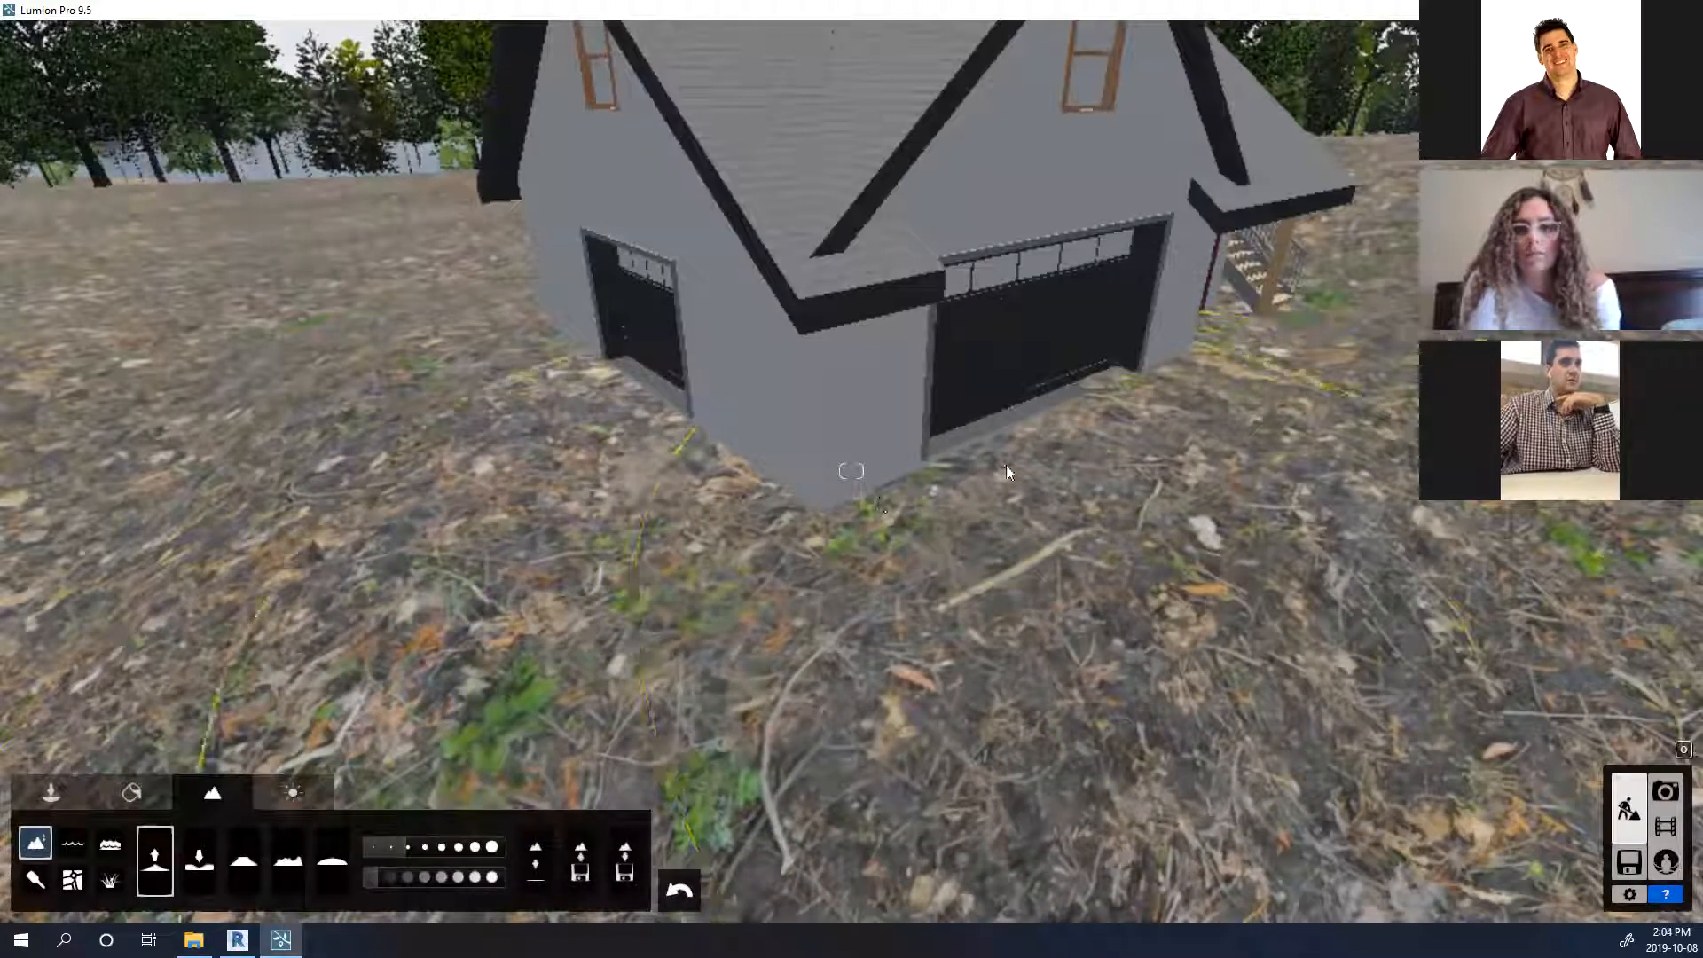
Set the terrain brush to Lower and examine the reshaped ground in front of the garage from several angles.
left_click(213, 869)
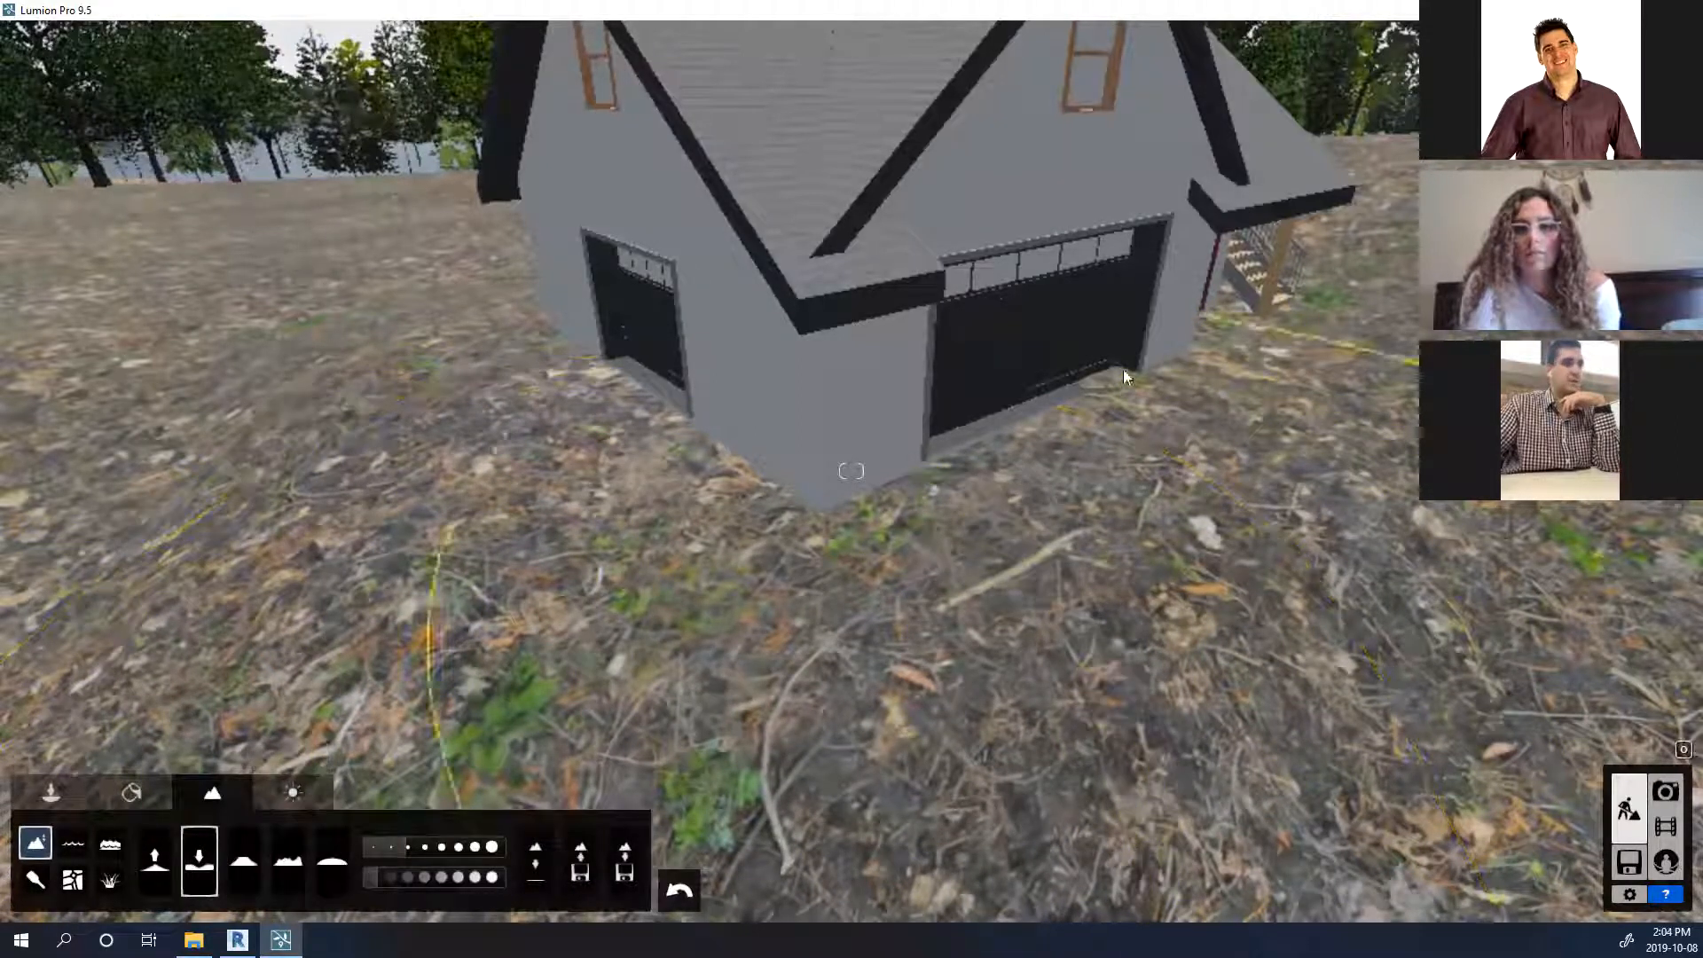
mouse_move(927, 466)
right_mouse_down()
mouse_move(811, 501)
mouse_move(863, 471)
mouse_move(847, 471)
mouse_move(854, 275)
right_mouse_up()
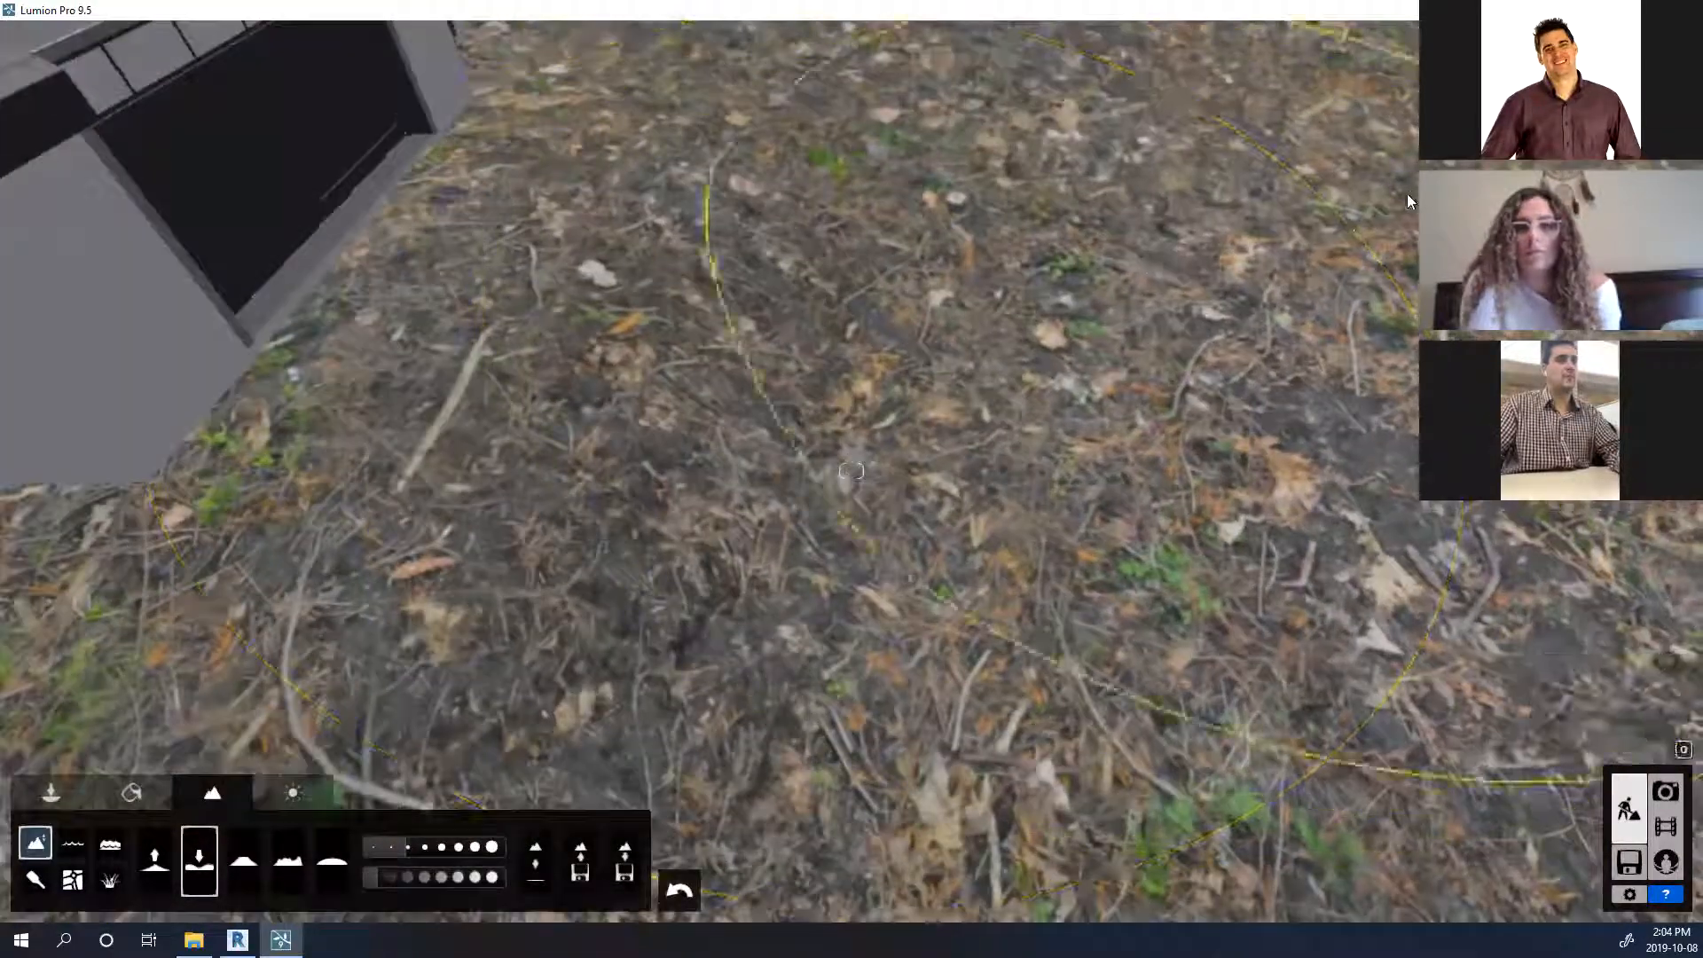
right_click_drag(1127, 303, 1118, 497)
right_click_drag(851, 471, 621, 465)
right_click_drag(1136, 322, 1179, 227)
key("s")
right_click_drag(852, 471, 936, 404)
right_click_drag(665, 492, 745, 492)
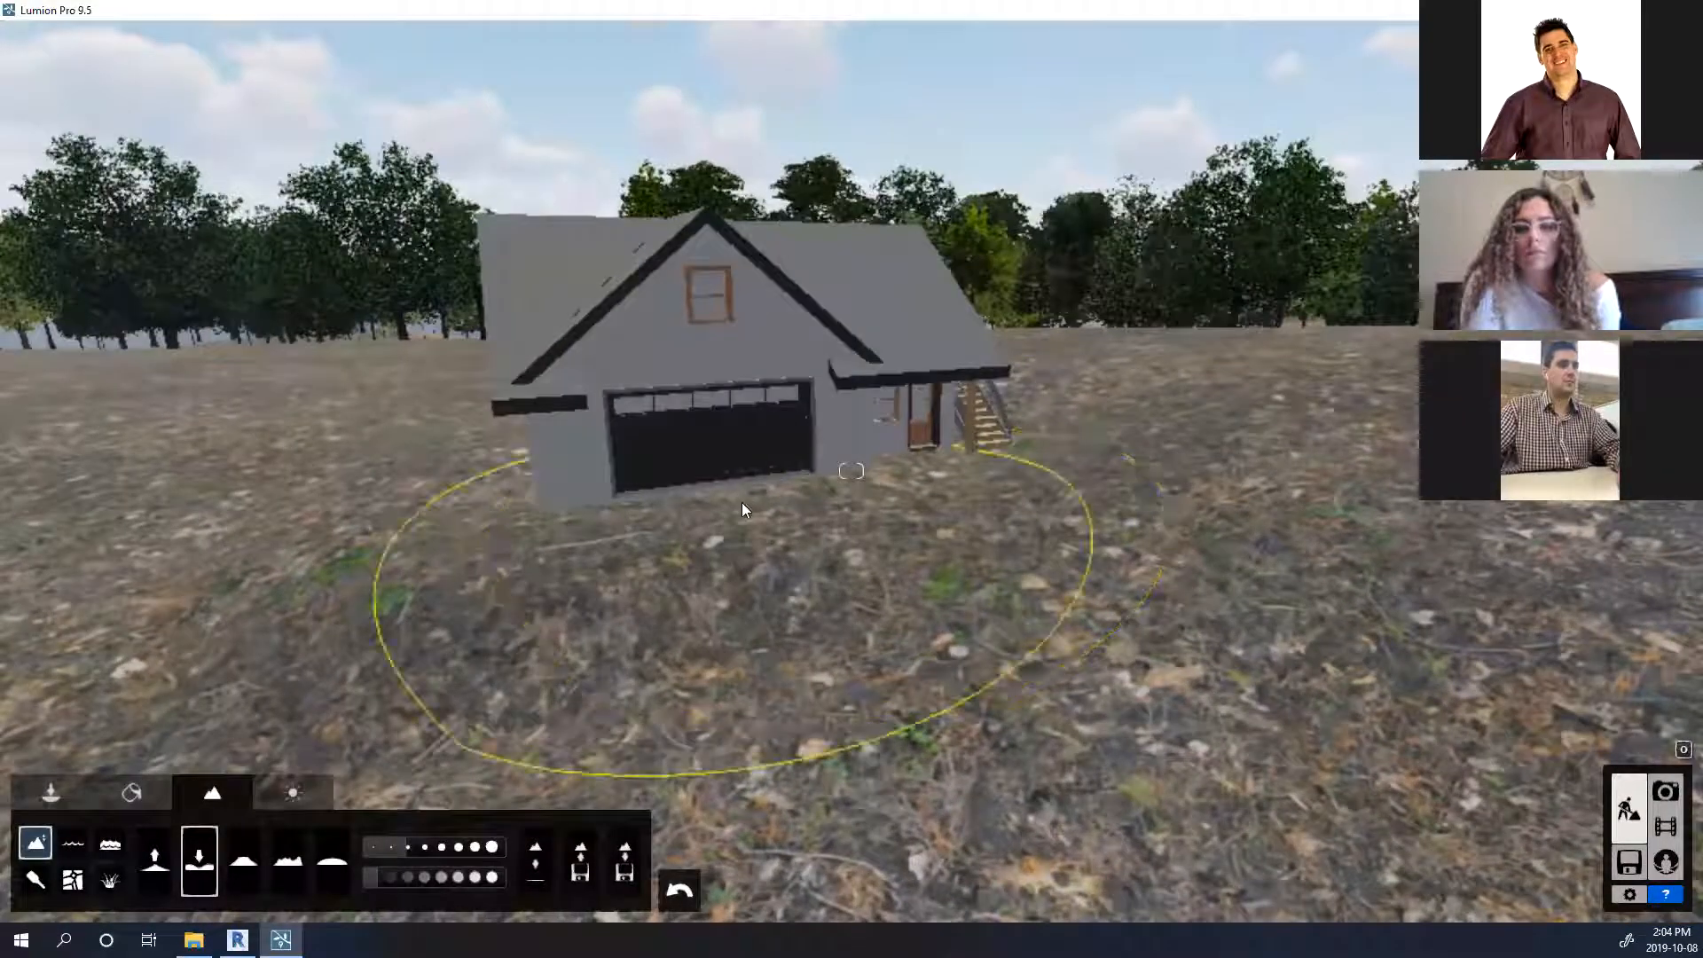
Raise the terrain slightly in a wide sweep across the area in front of the garage.
mouse_move(757, 438)
right_mouse_down()
mouse_move(754, 462)
mouse_move(723, 439)
mouse_move(296, 709)
mouse_move(131, 782)
right_mouse_up()
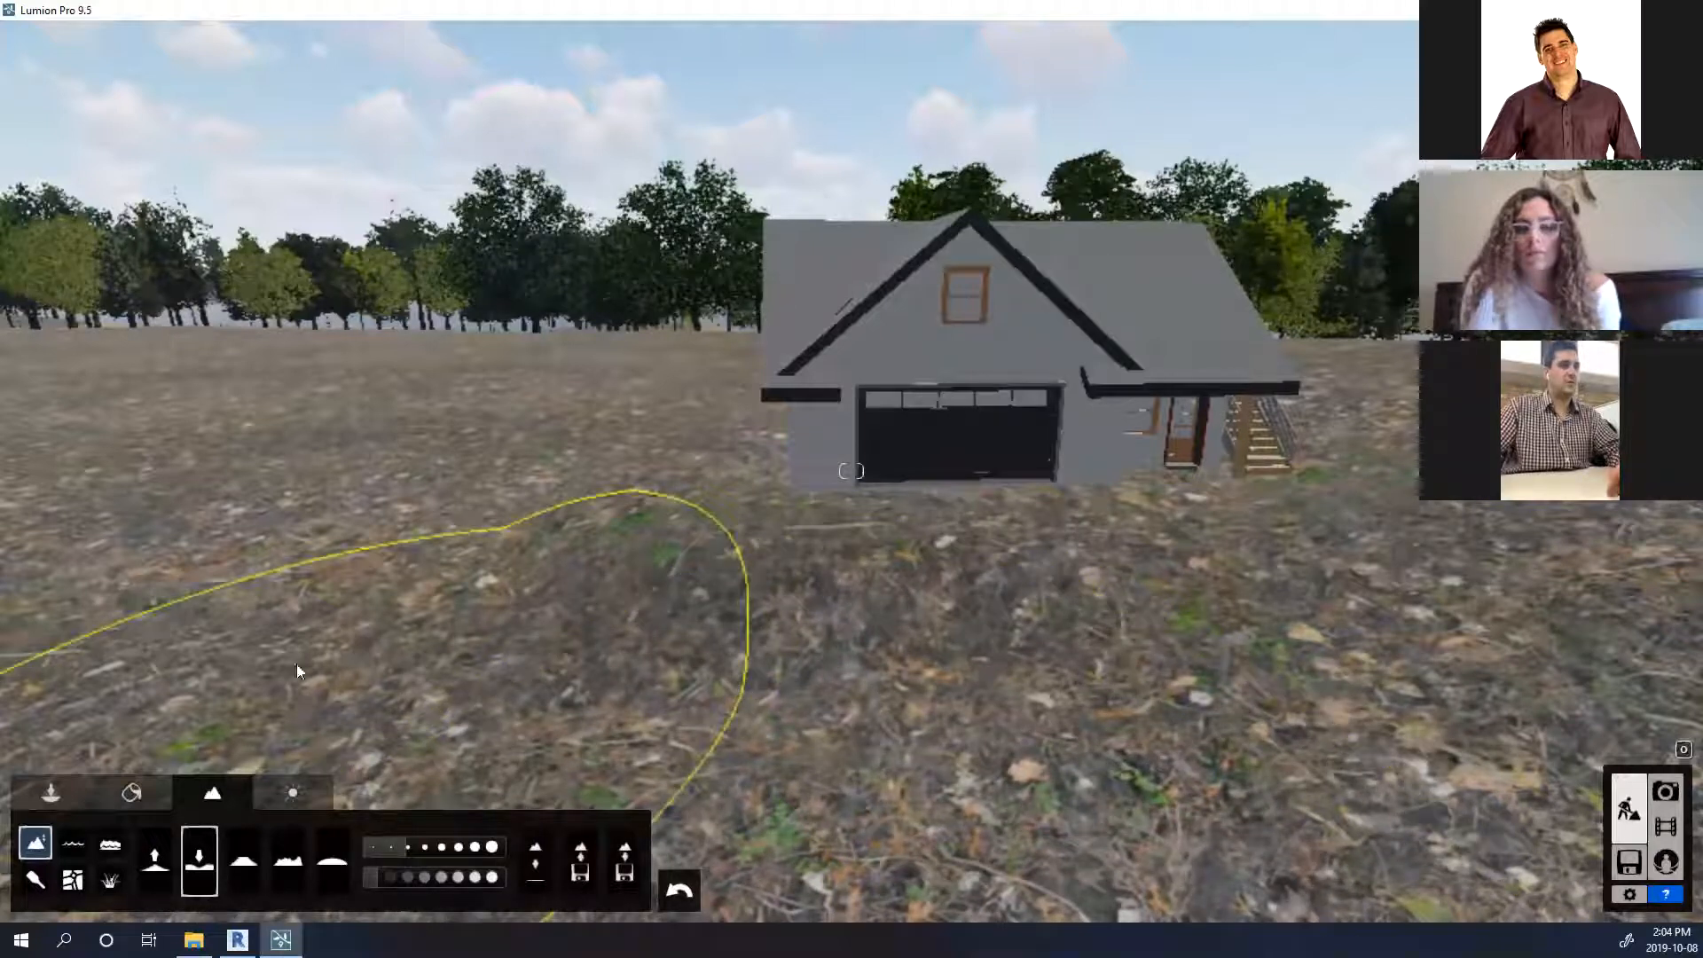
left_click(156, 859)
mouse_move(126, 584)
left_mouse_down()
mouse_move(326, 626)
mouse_move(469, 788)
mouse_move(1122, 838)
mouse_move(1432, 801)
mouse_move(1348, 772)
left_mouse_up()
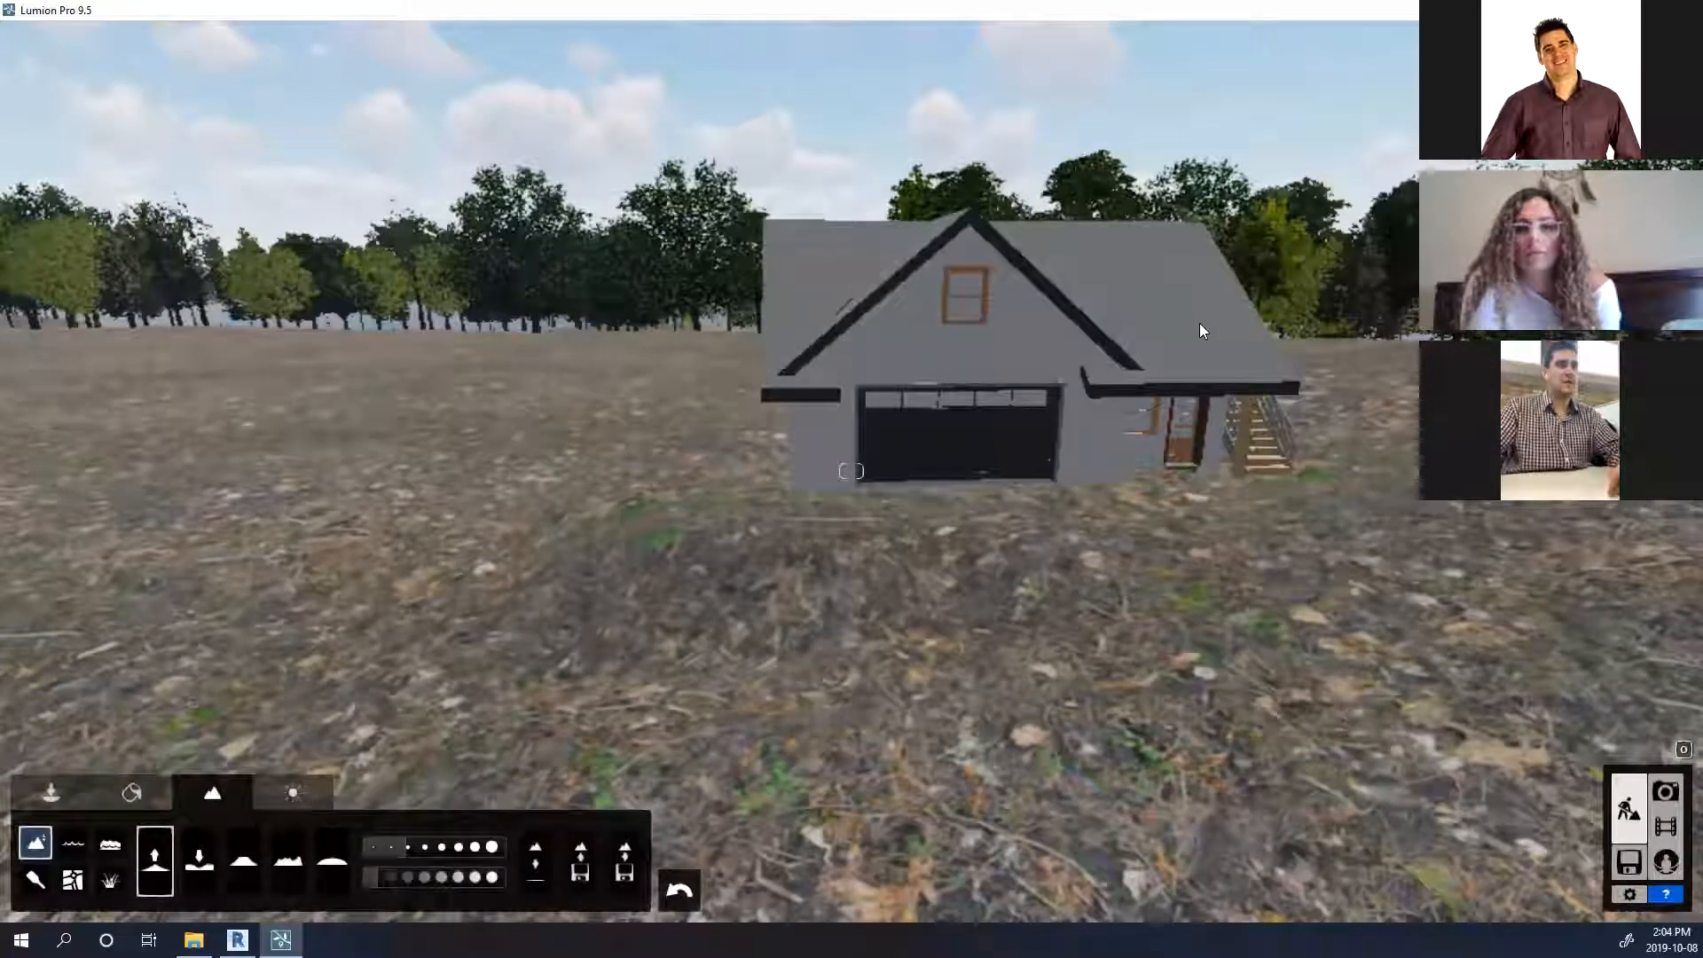
Open the garage's Siding, Clapboard wall material for editing in the Material Editor.
key("w")
key("s")
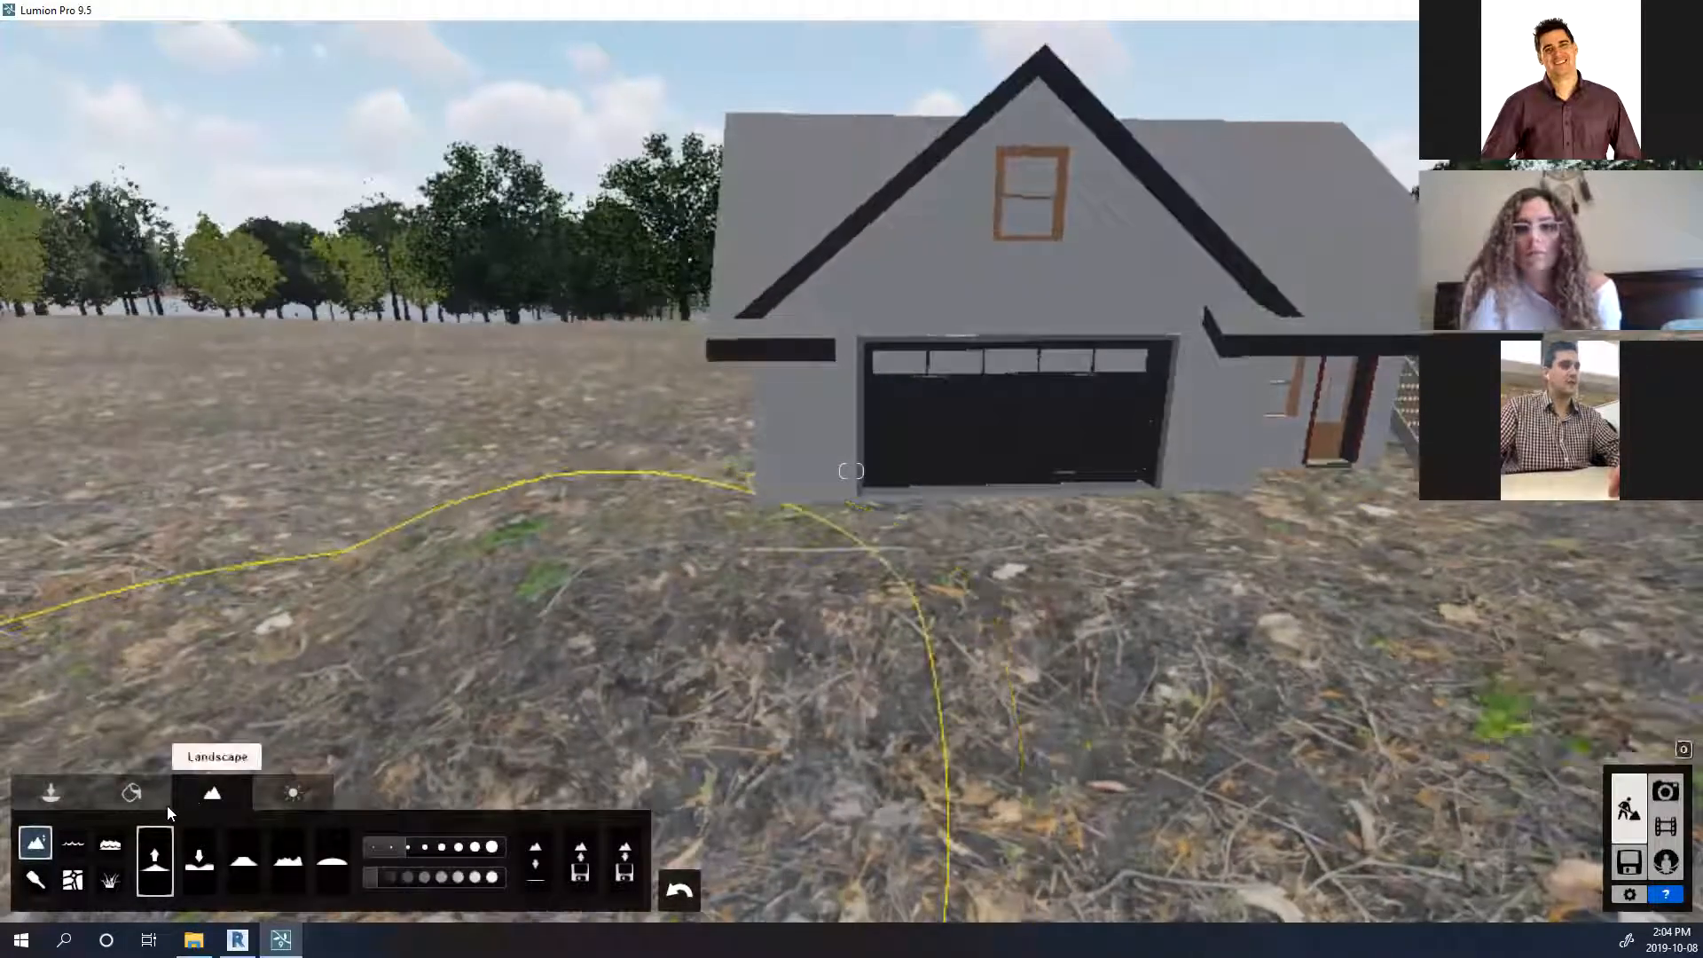
left_click(124, 787)
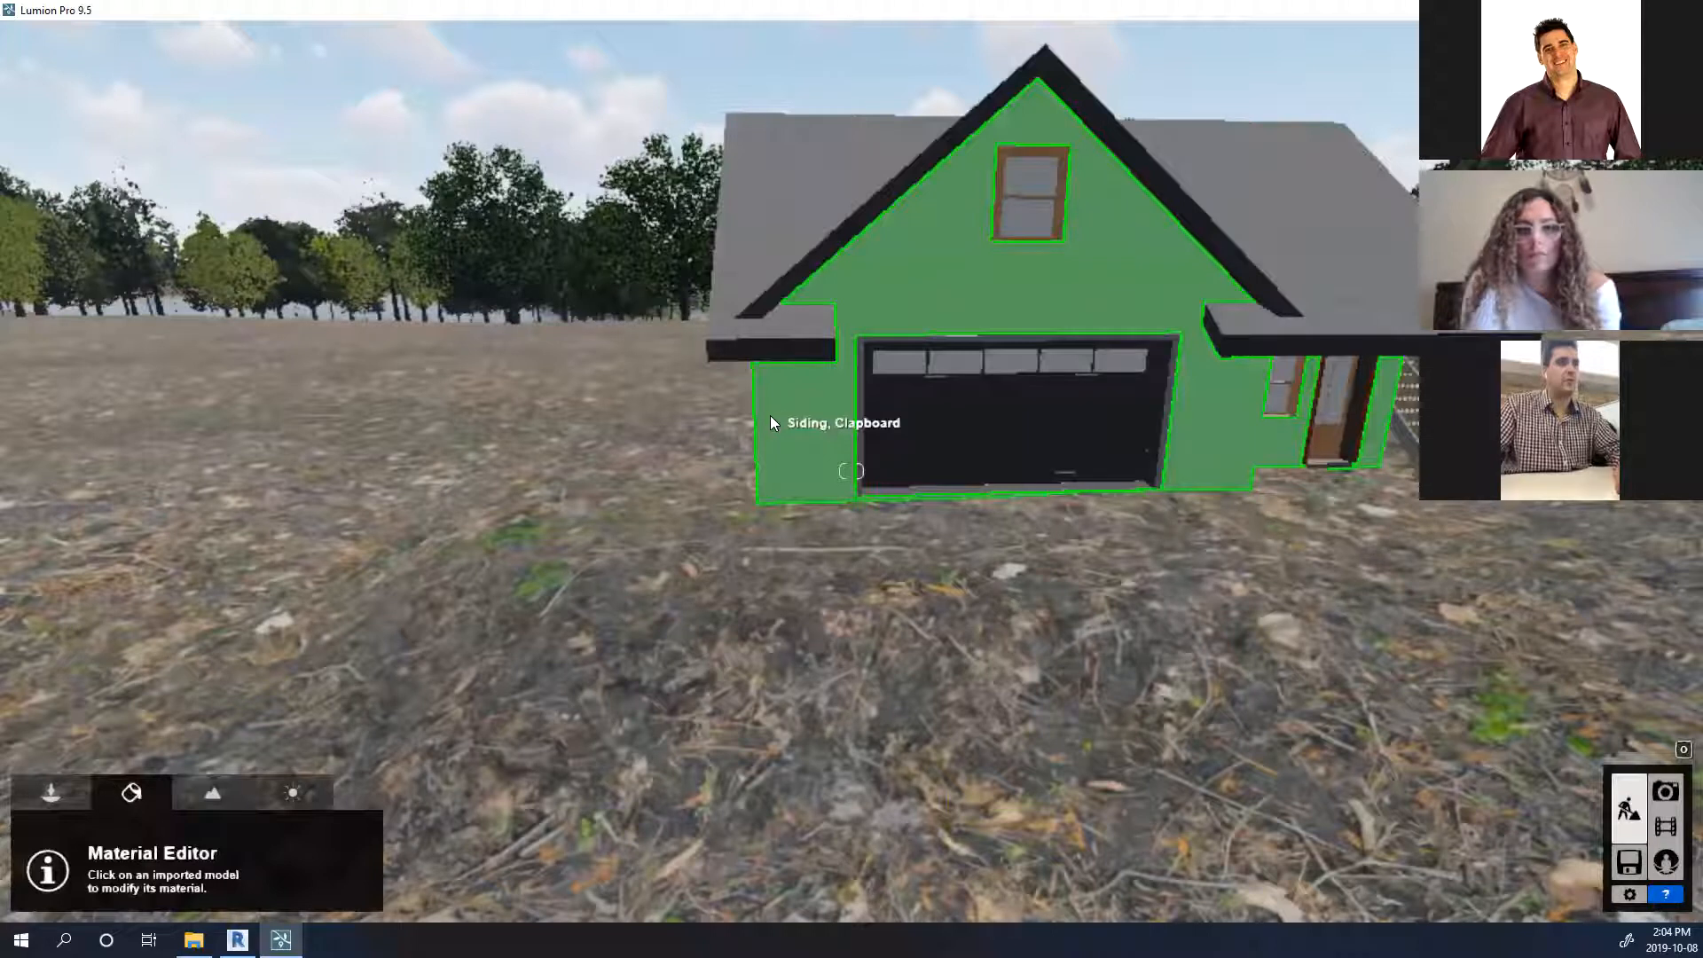
left_click(814, 402)
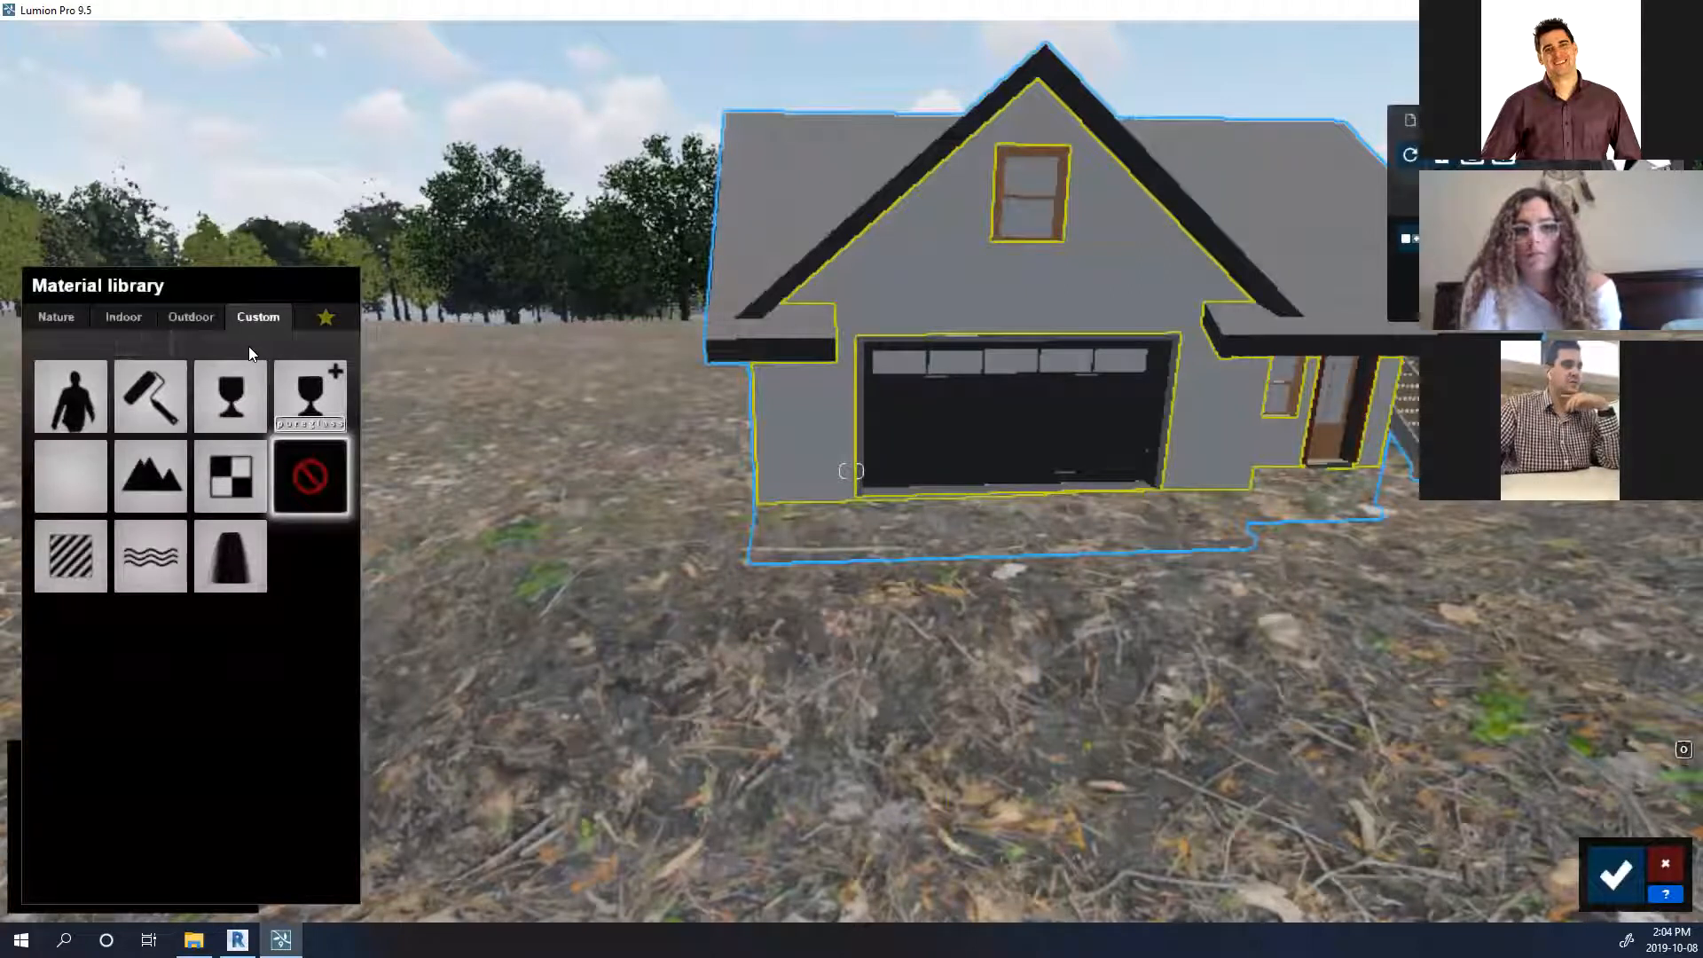
Browse the favorite, indoor and outdoor materials, including all four pages of outdoor wood, for a siding finish.
left_click(324, 320)
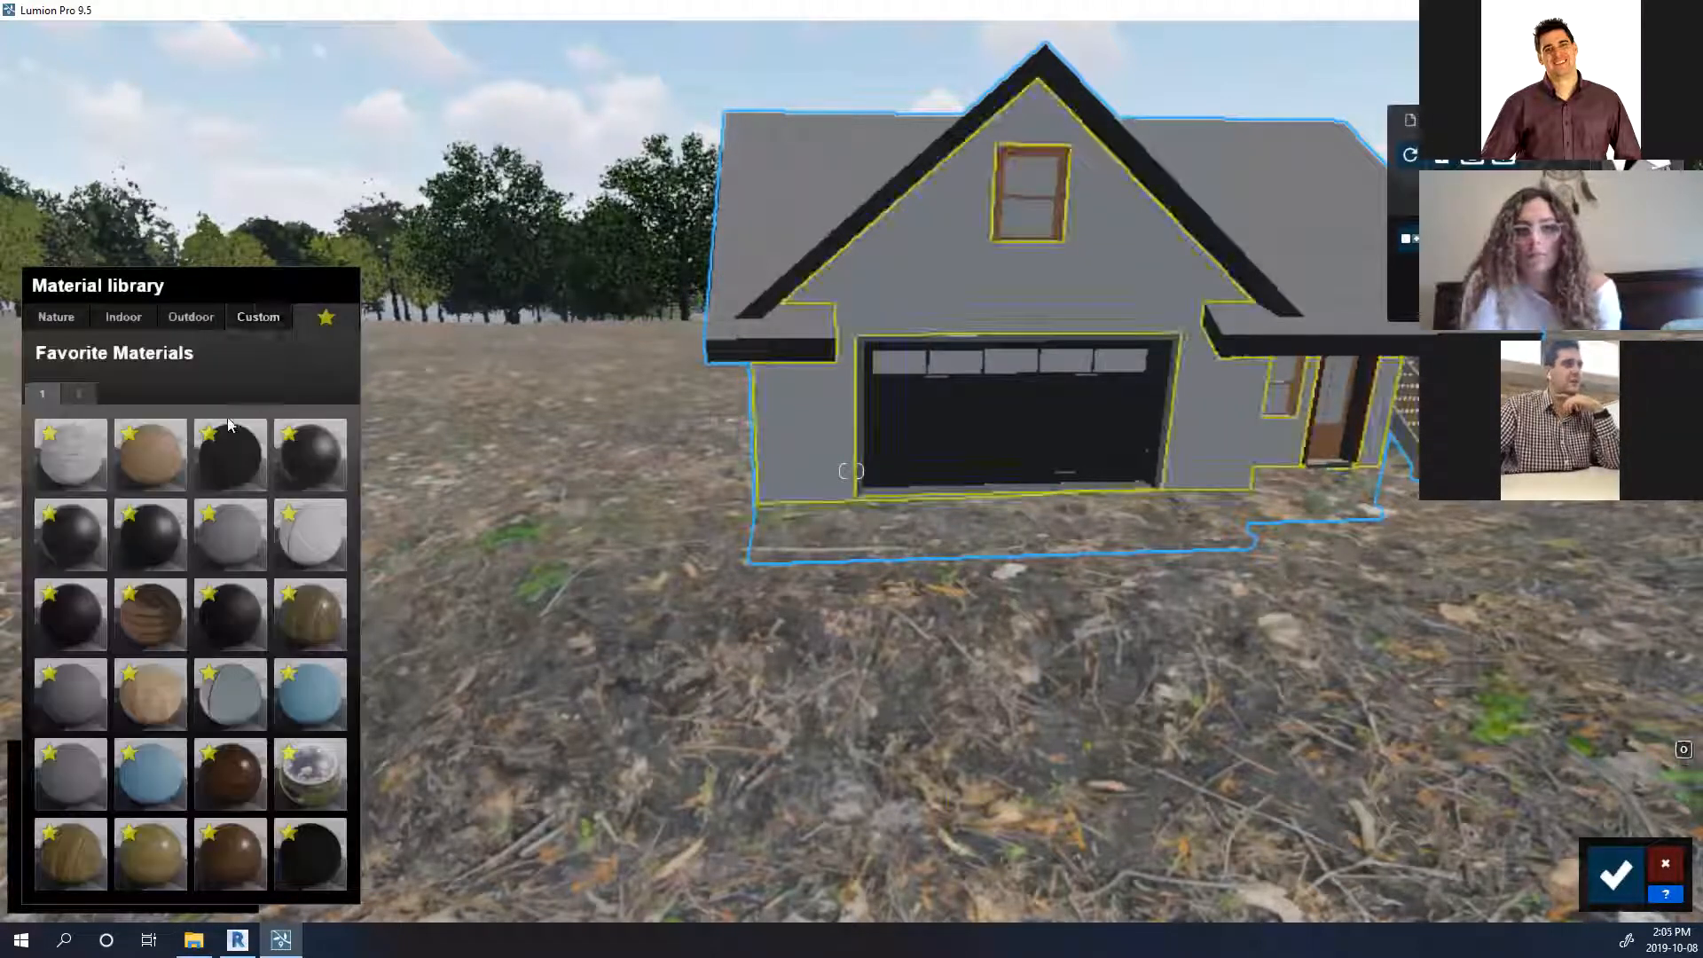
left_click(133, 325)
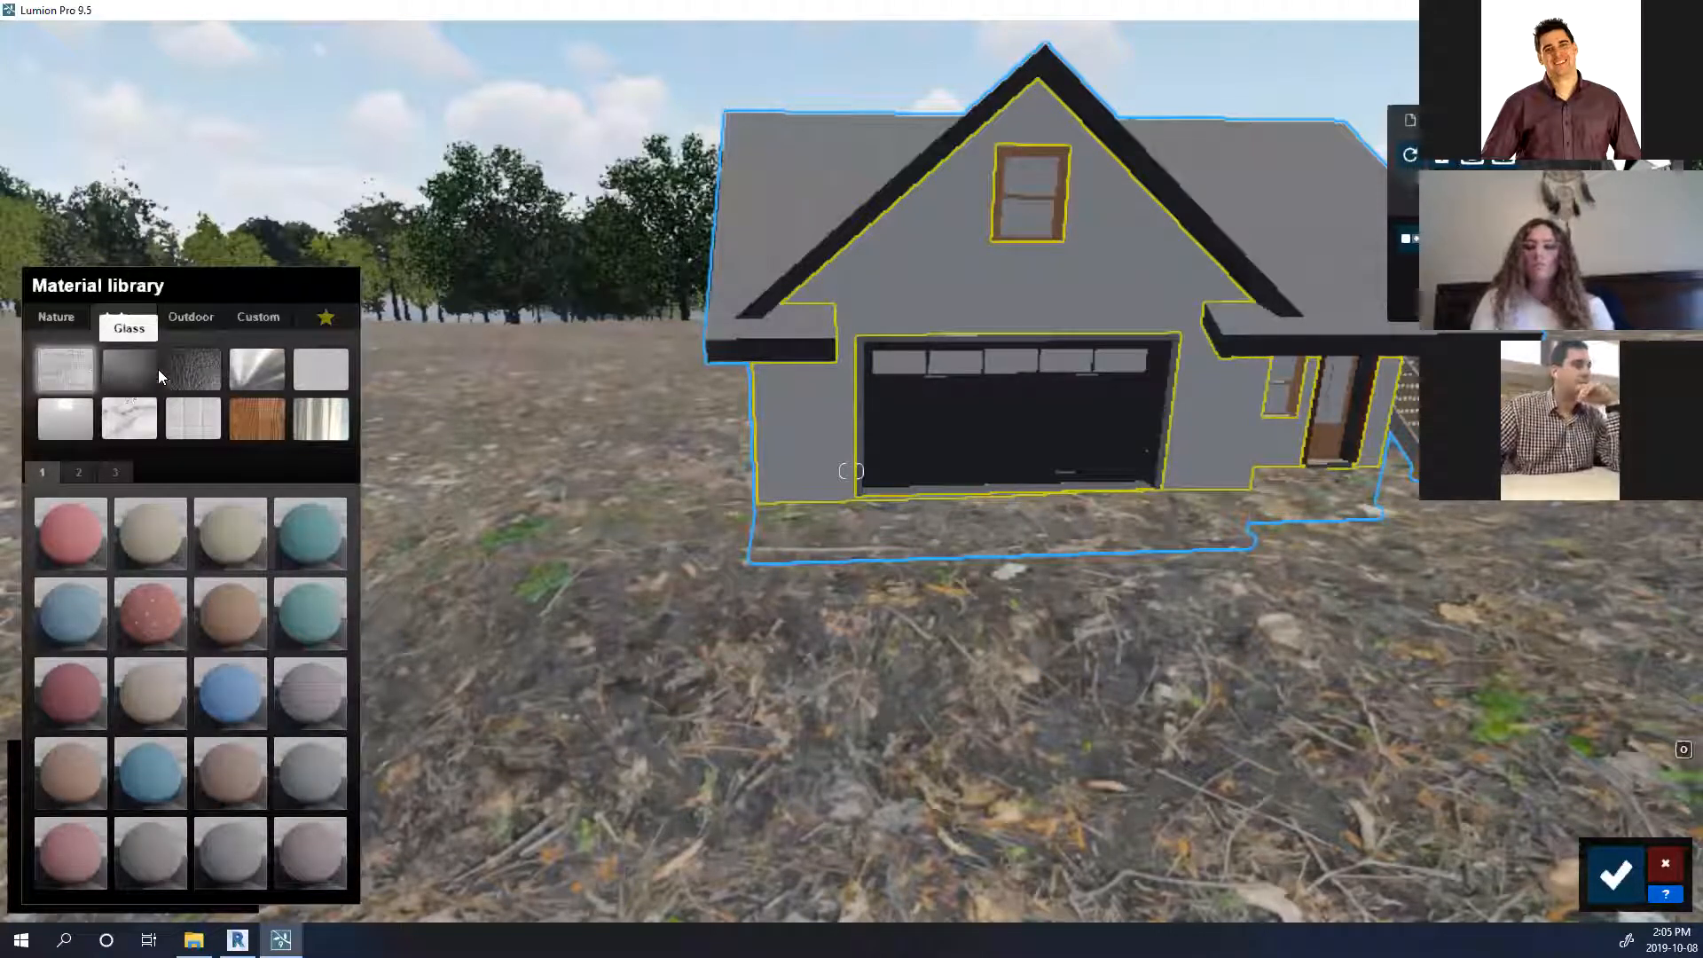
left_click(189, 320)
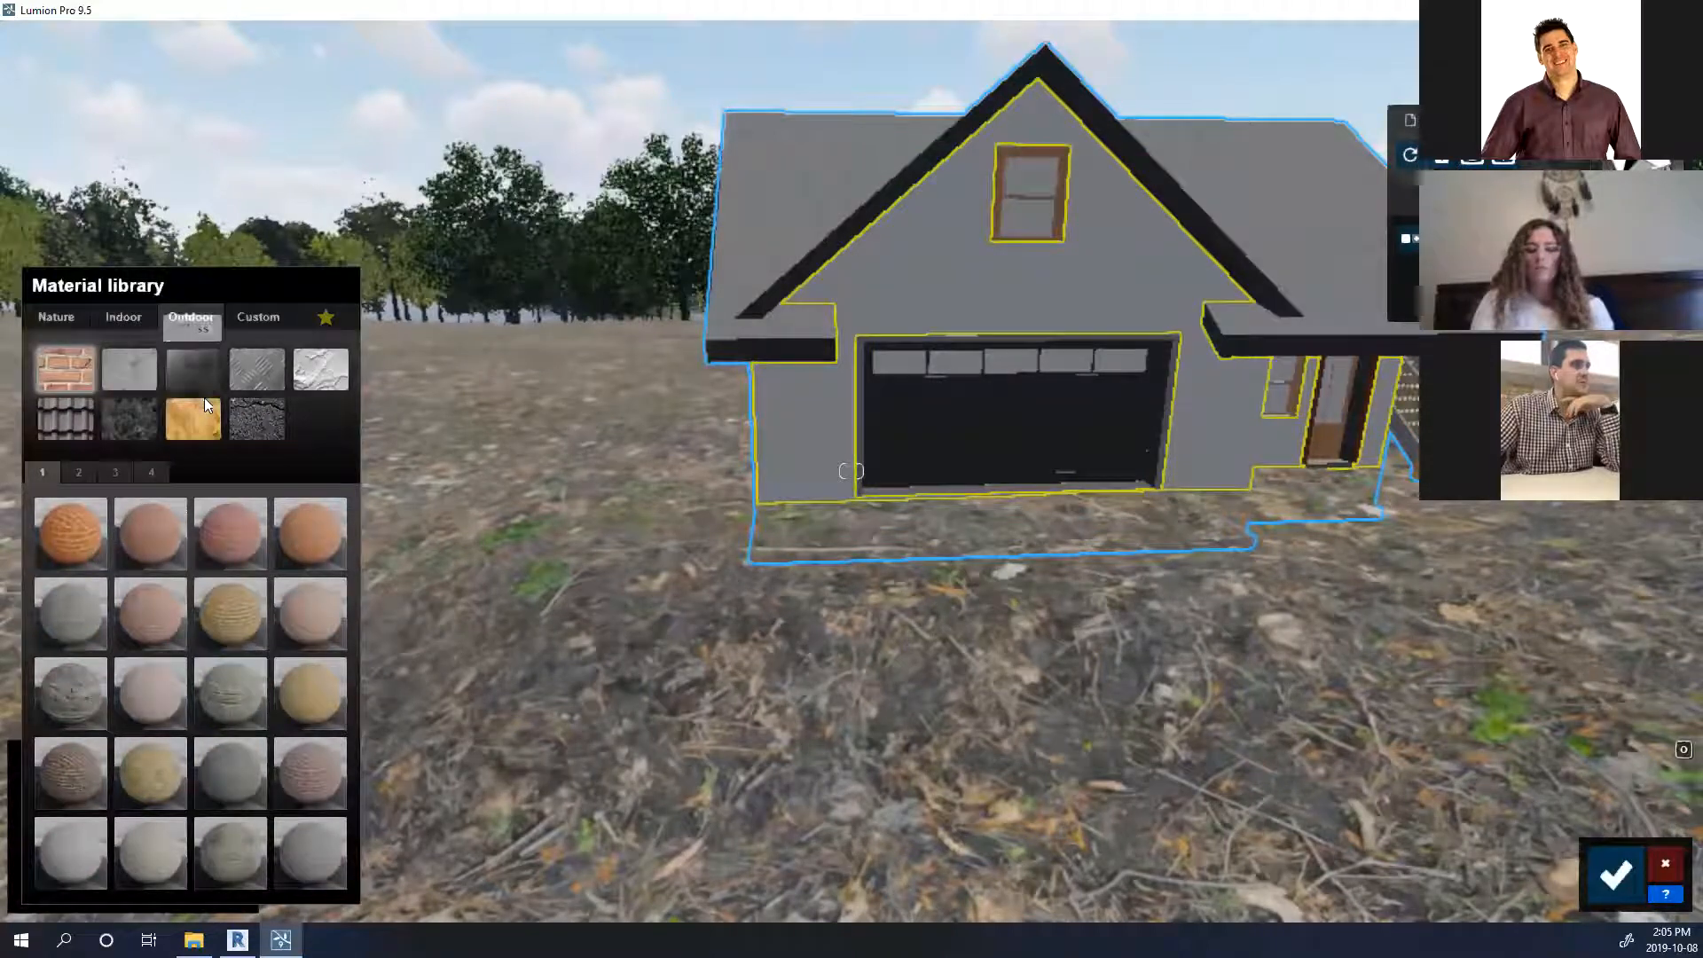
left_click(182, 415)
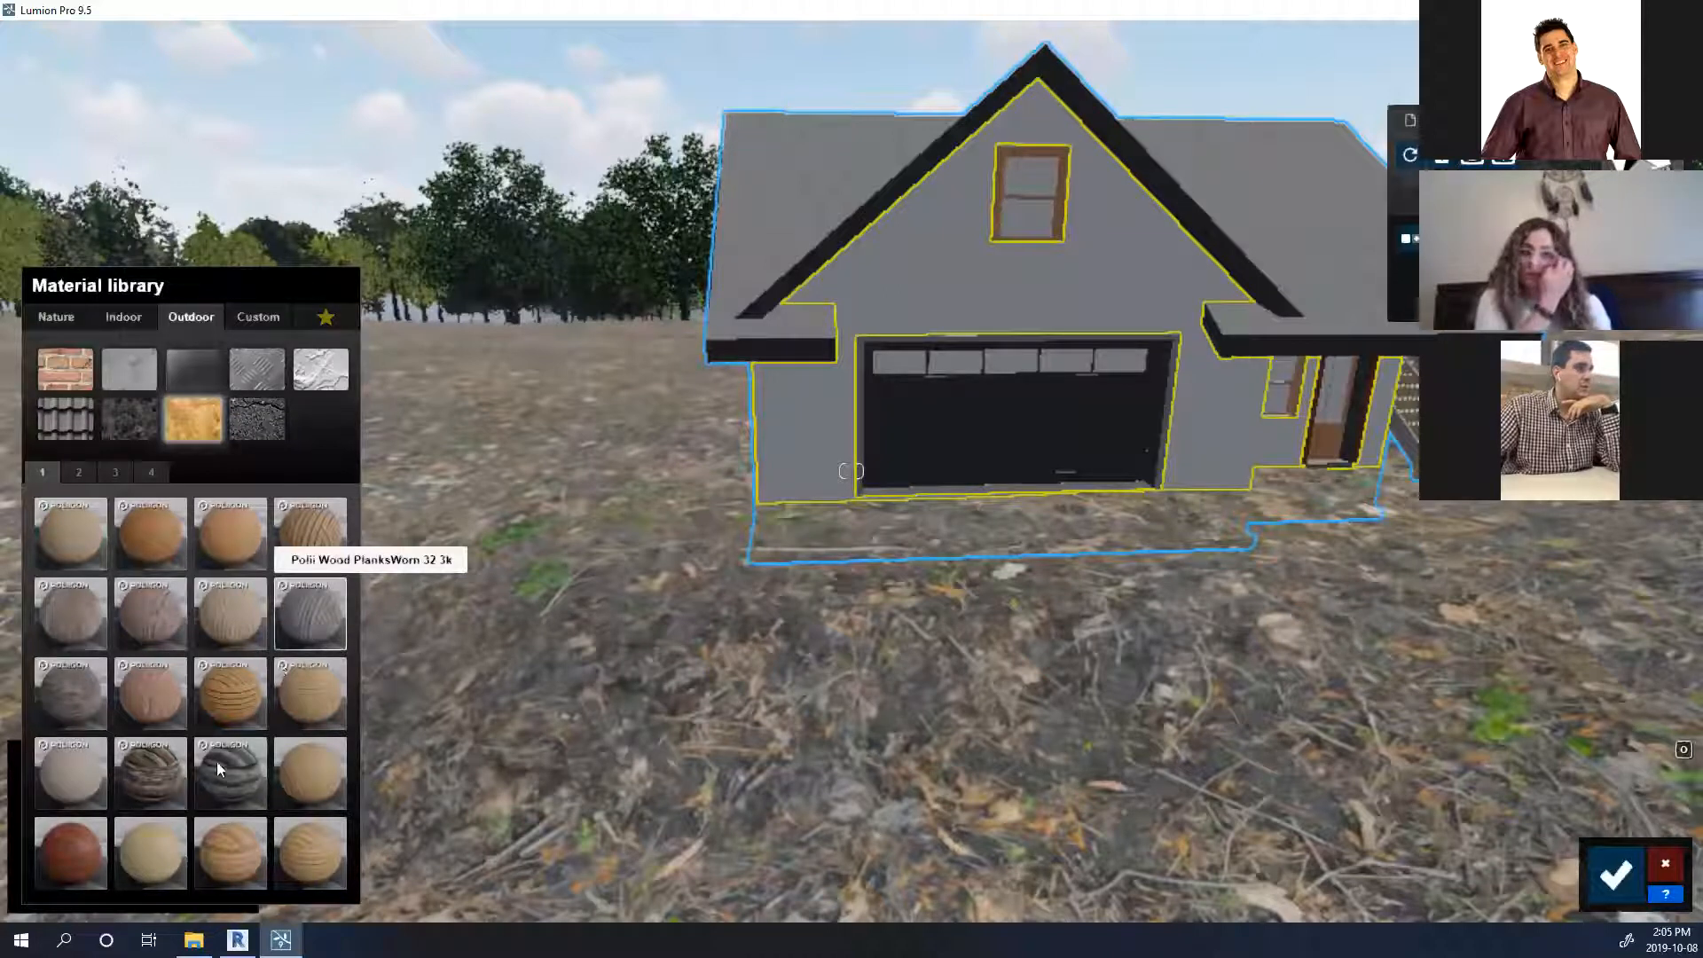
left_click(76, 472)
left_click(115, 472)
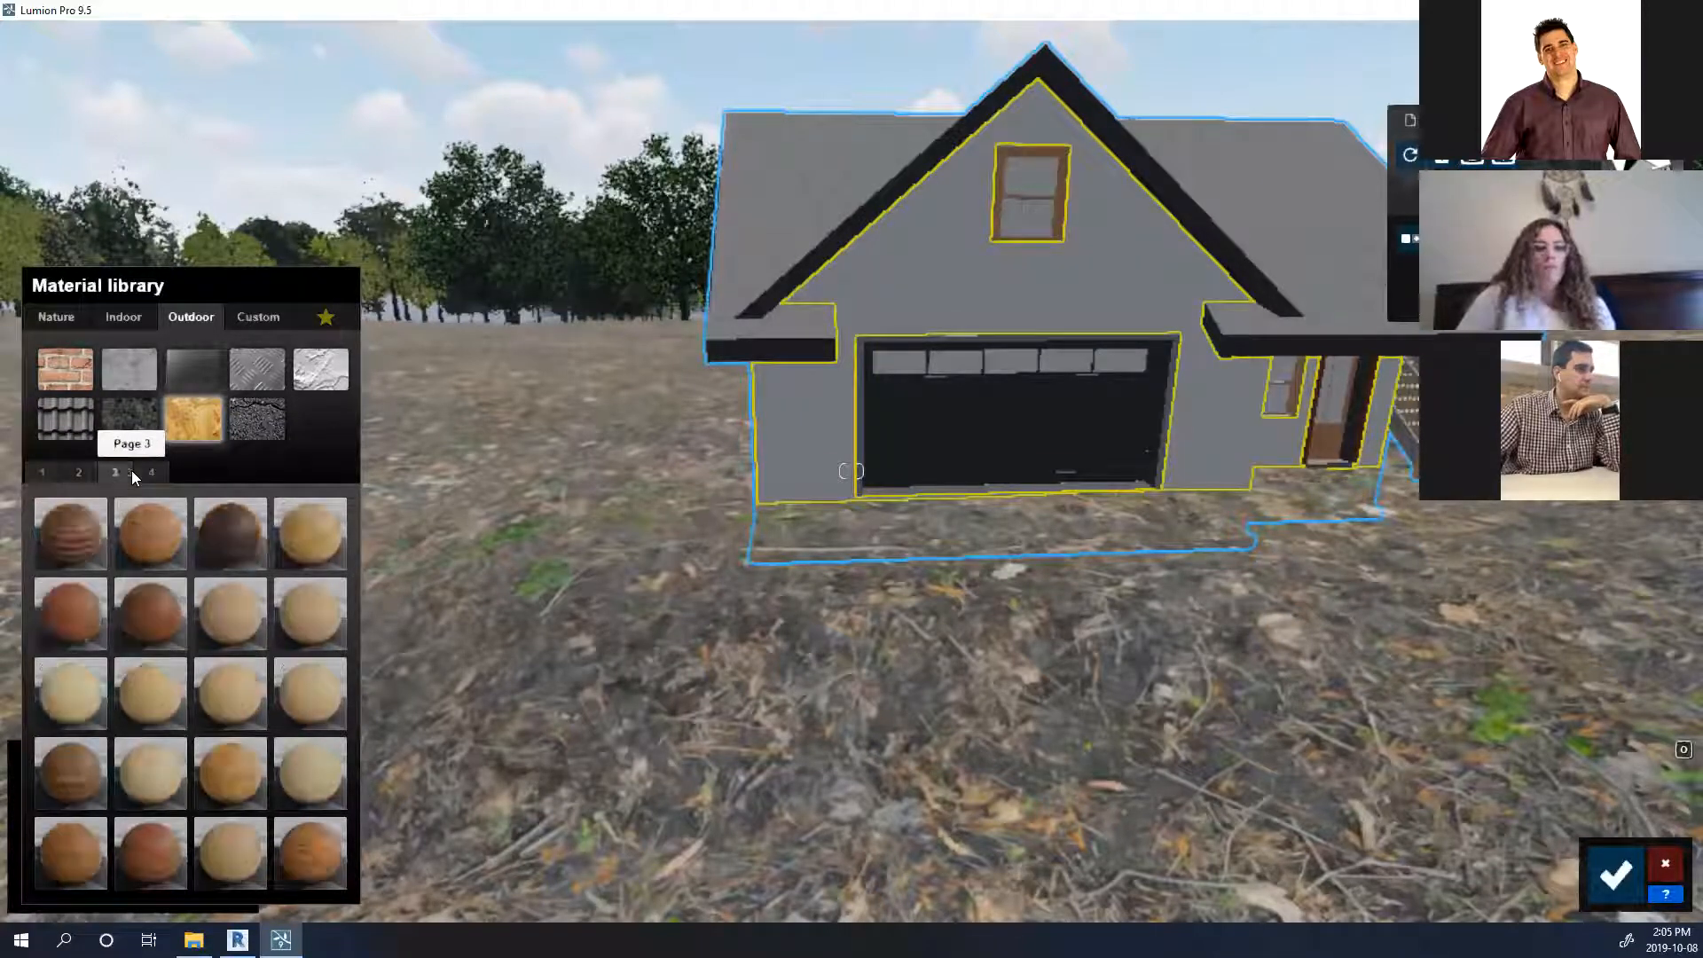
left_click(160, 473)
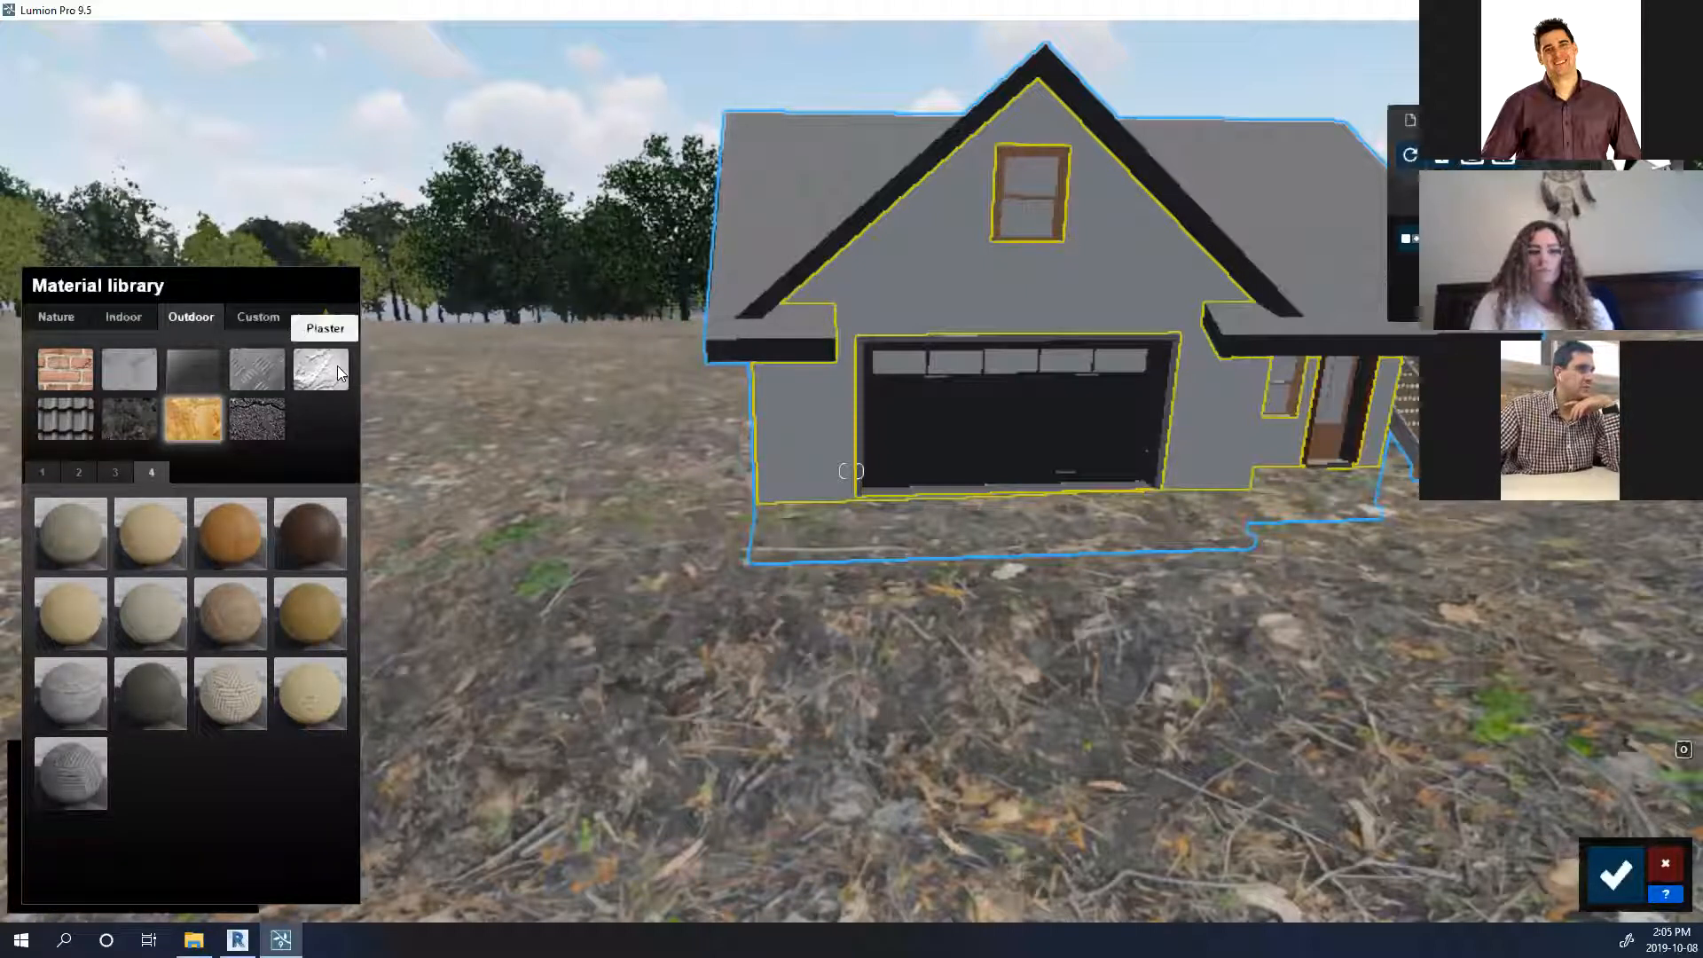
left_click(110, 473)
left_click(68, 467)
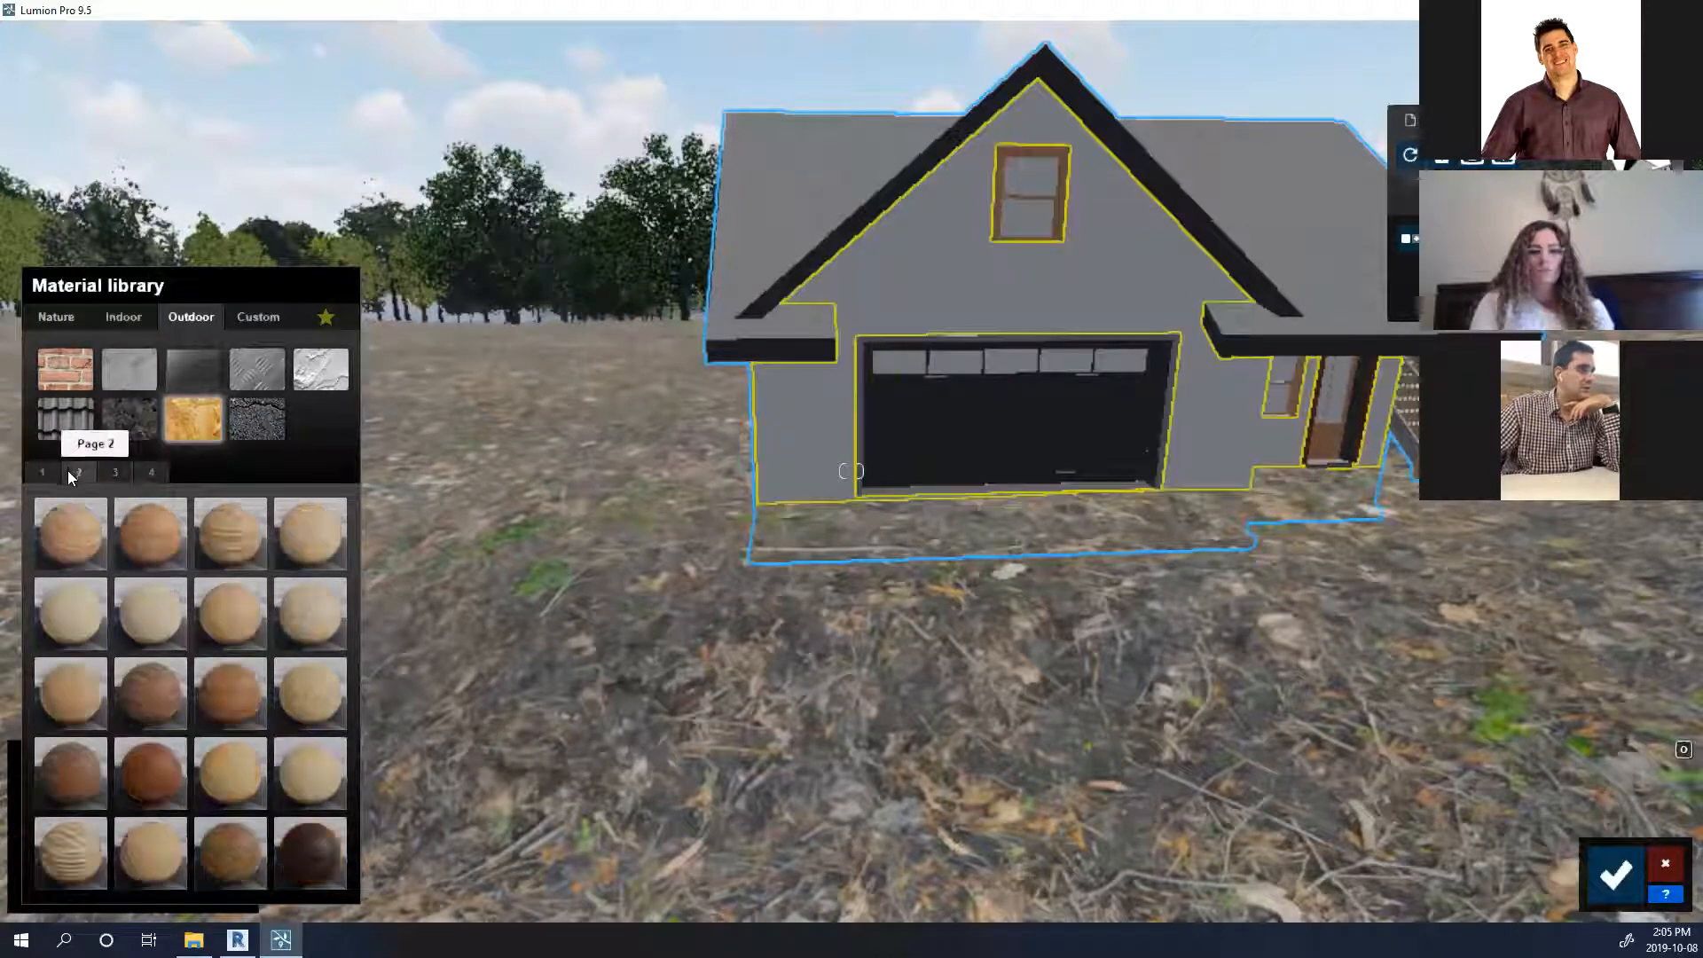
left_click(39, 473)
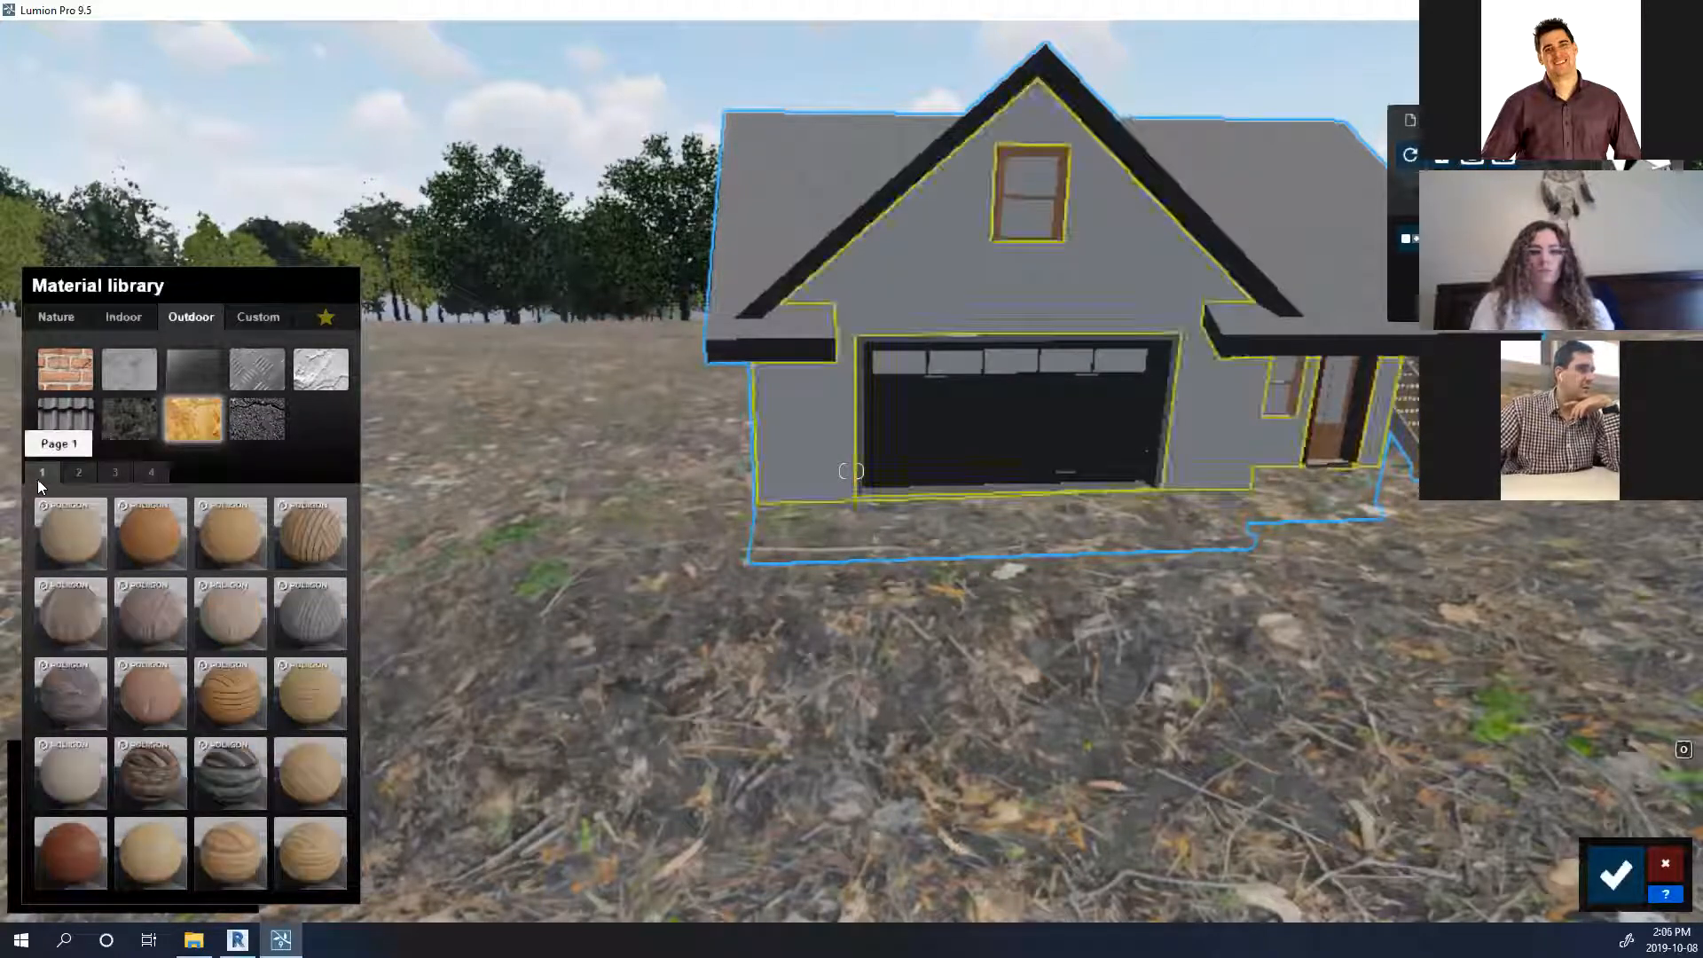
Try the Polii Wood Planks 22 2k material on the garage's clapboard siding and inspect the wall up close.
left_click(232, 713)
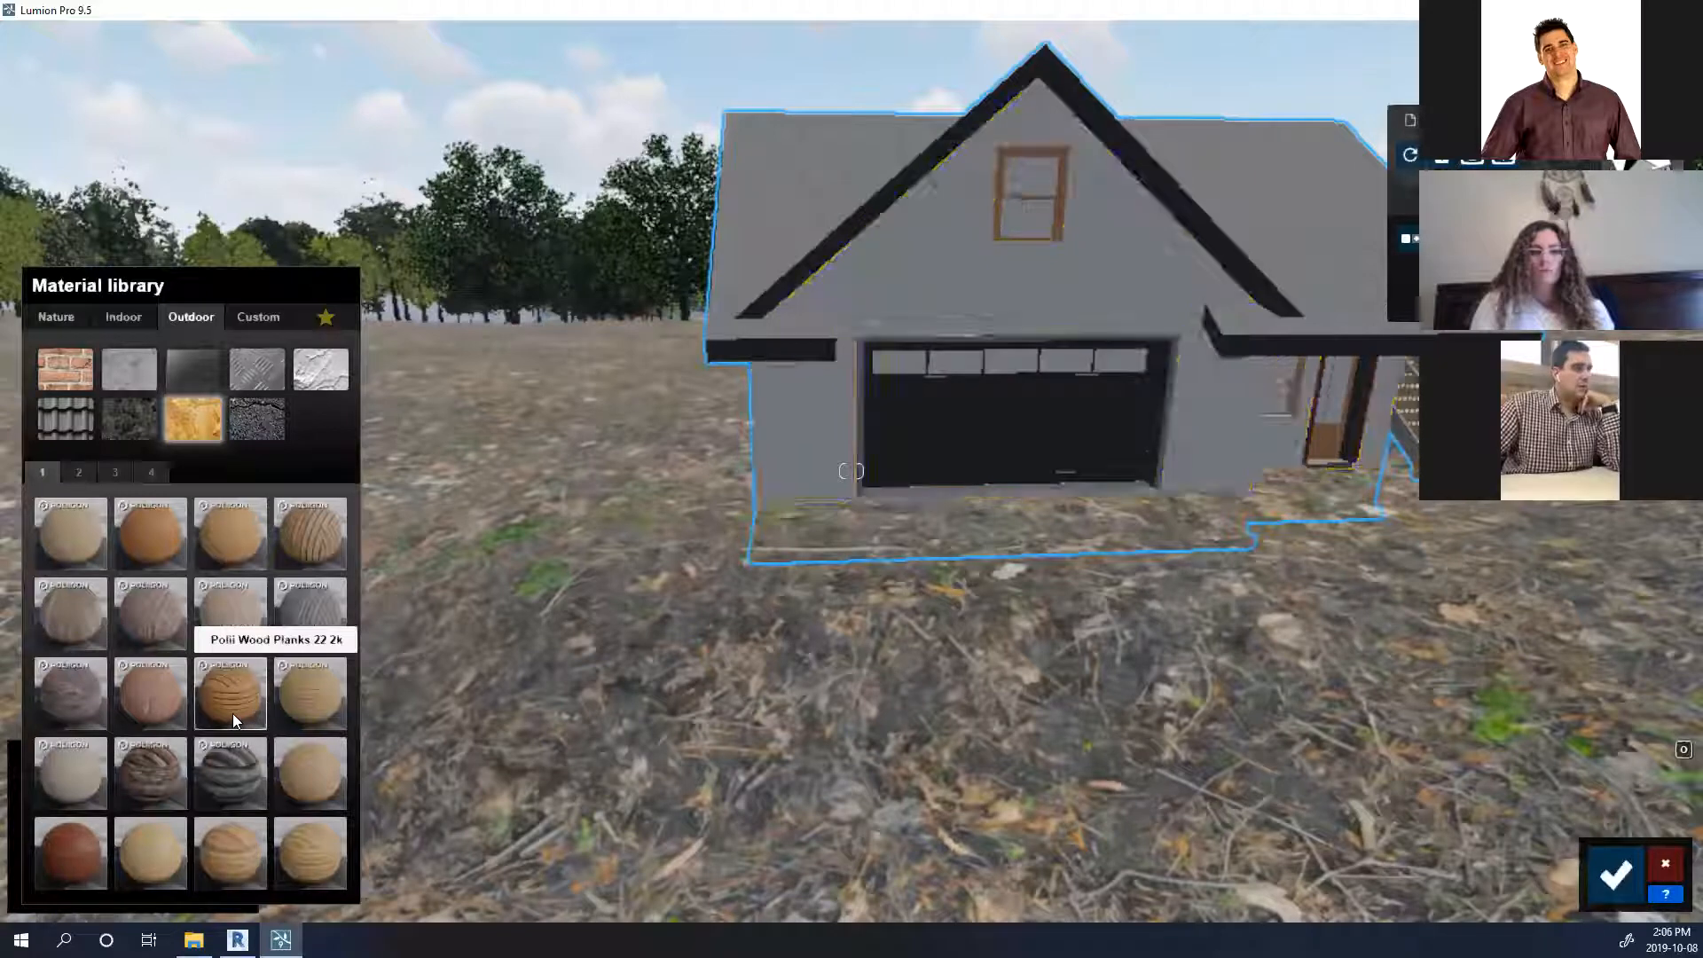
key("s")
mouse_move(851, 471)
right_mouse_down()
mouse_move(865, 470)
mouse_move(851, 444)
mouse_move(914, 545)
right_mouse_up()
key("w")
key("w")
Compare Polii Wood Planks 24 2k, Planks 22 2k and PlanksWorn 32 3k on the siding, and apply the brown vertical-plank wood.
left_click(320, 685)
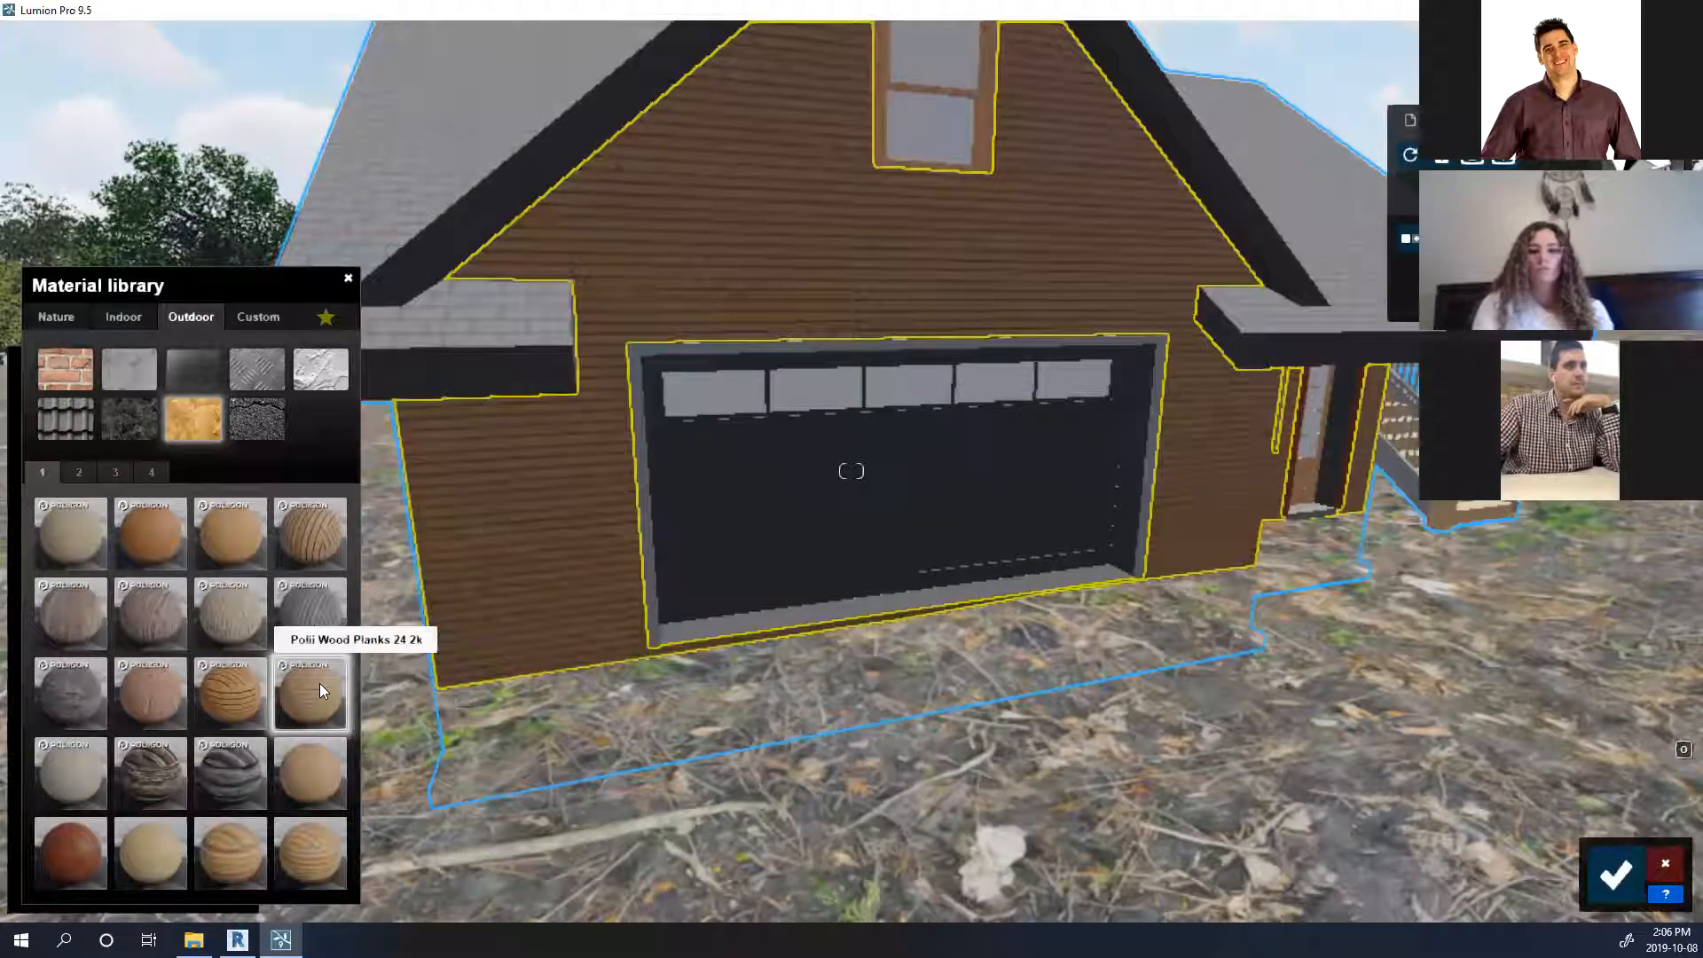
left_click(244, 699)
left_click(340, 600)
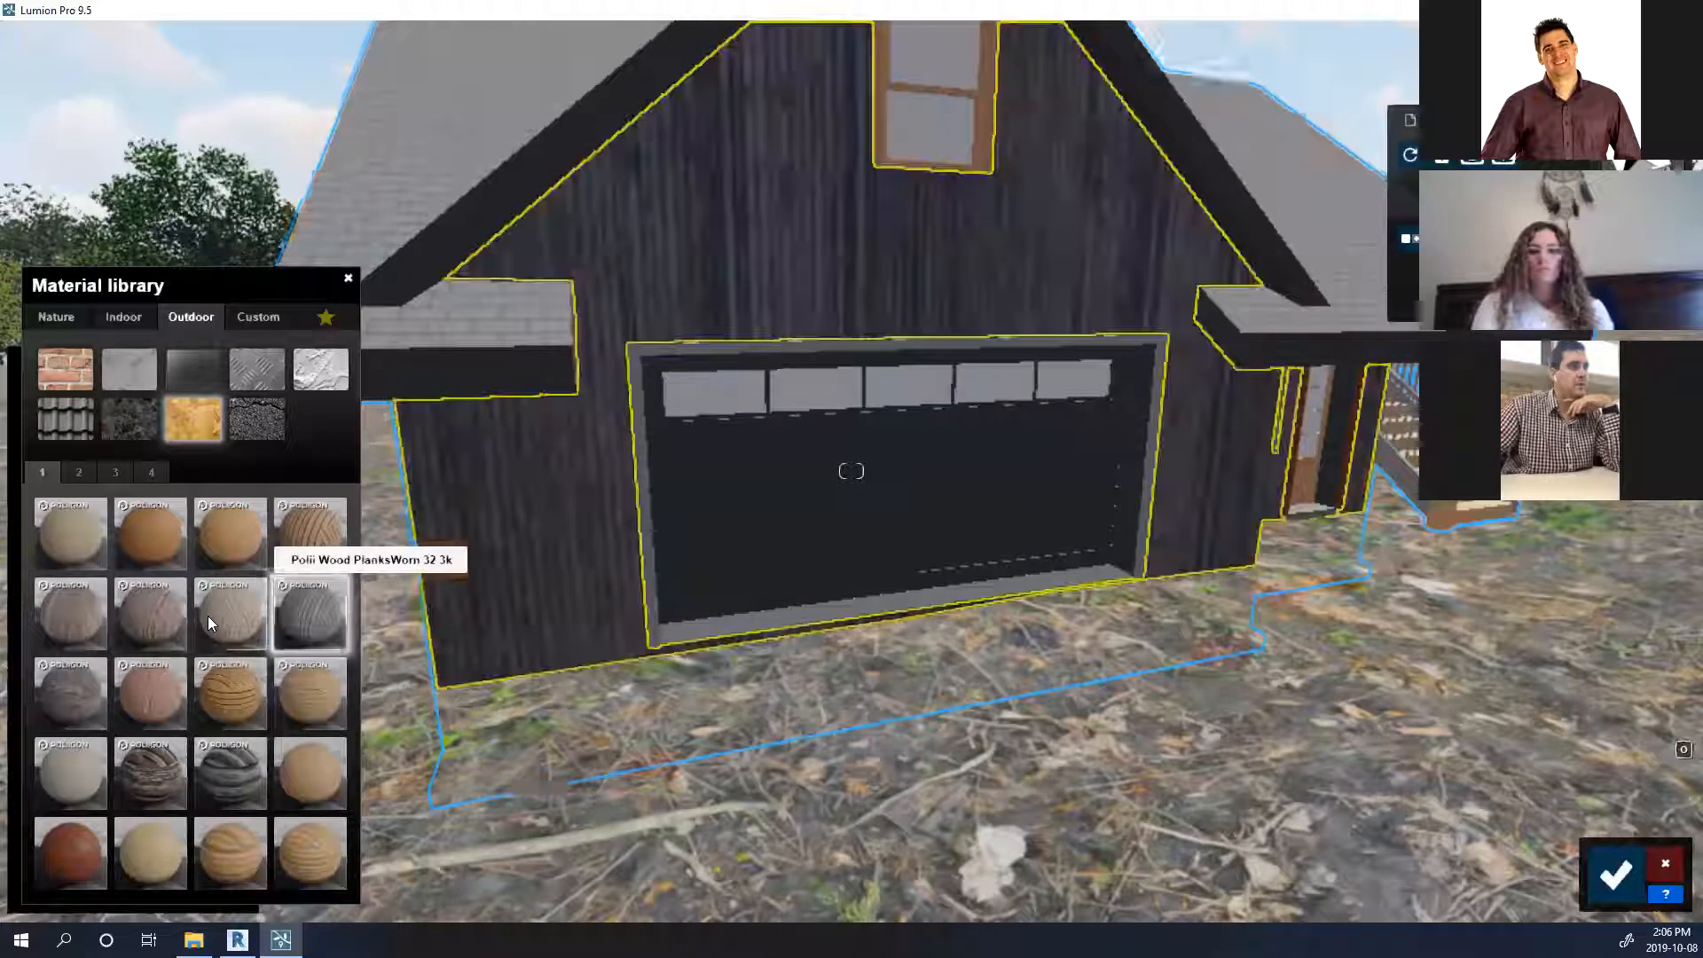
left_click(219, 690)
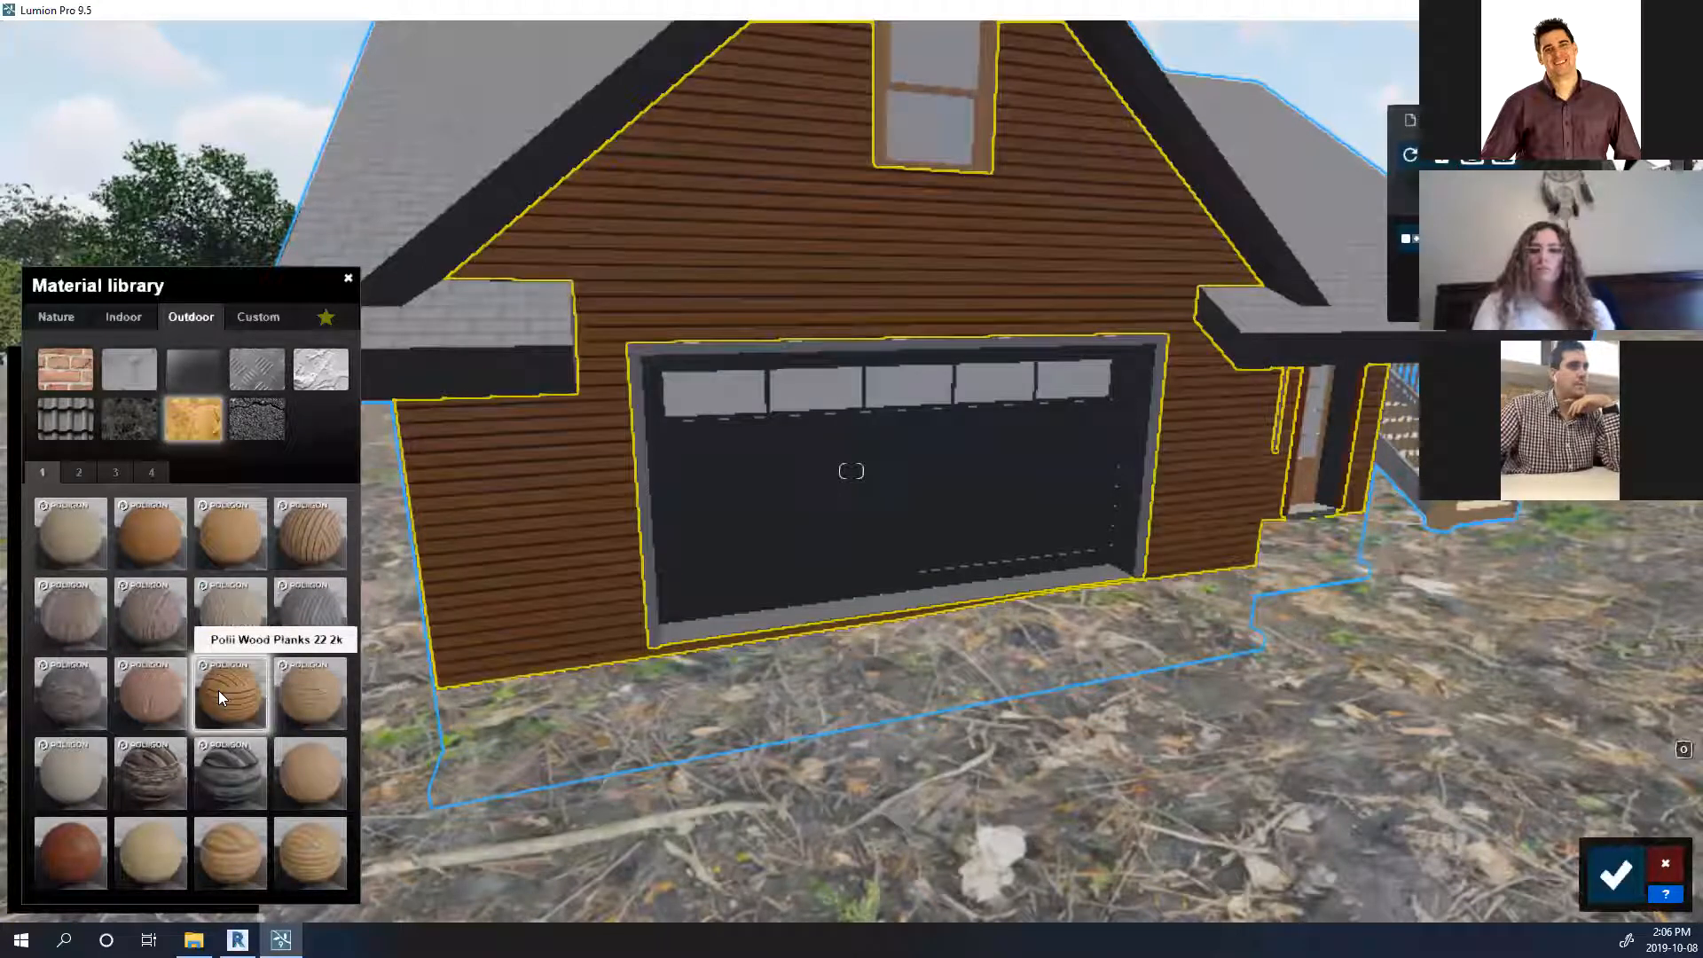
left_click(247, 612)
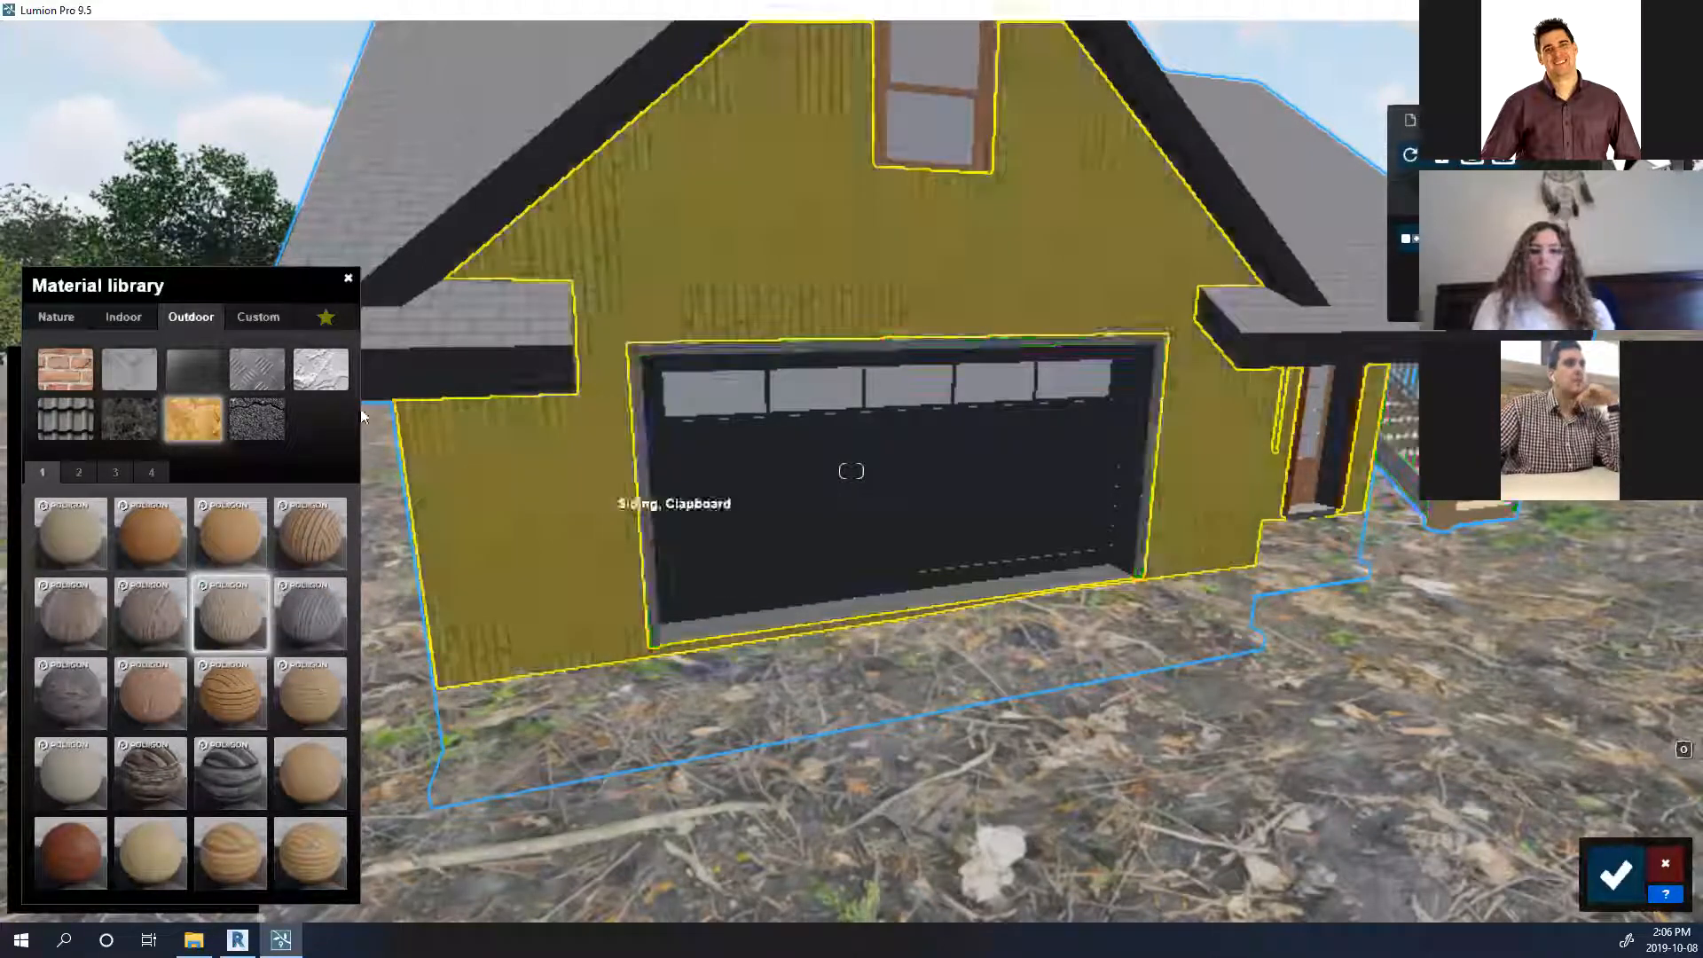
Select the Asphalt Shingle roof material and try outdoor roof finishes on it, including Roof 002 1024, Roof 003 1024 and the orange clay tile.
left_click(325, 190)
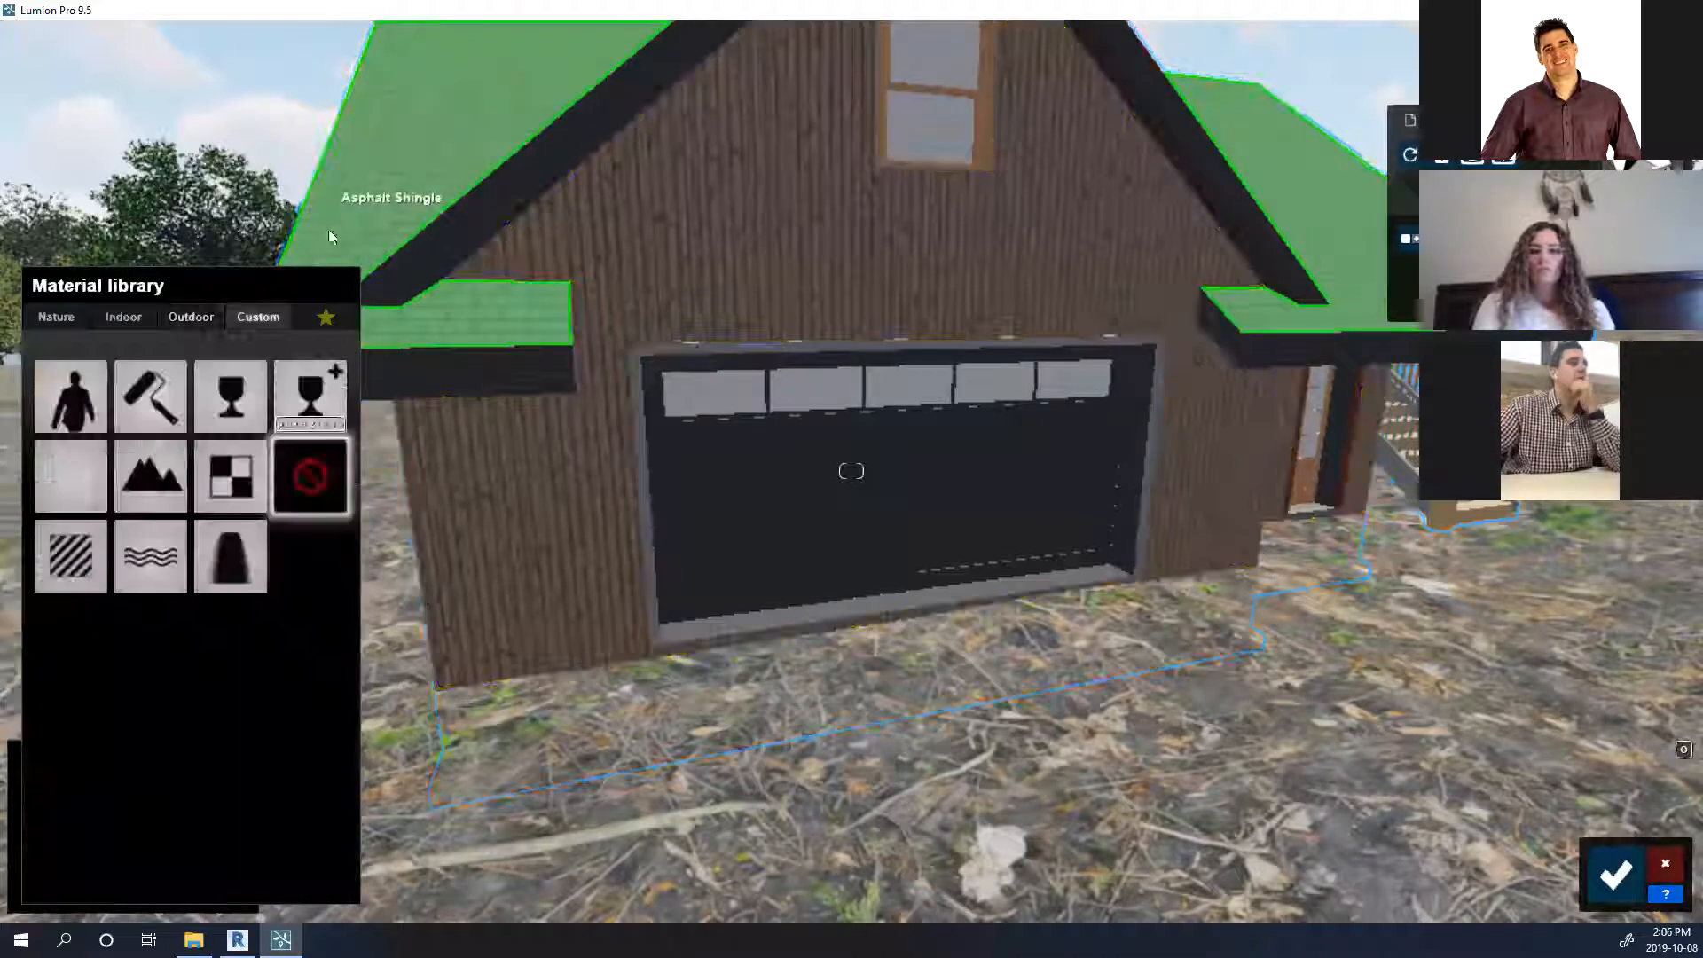
left_click(198, 320)
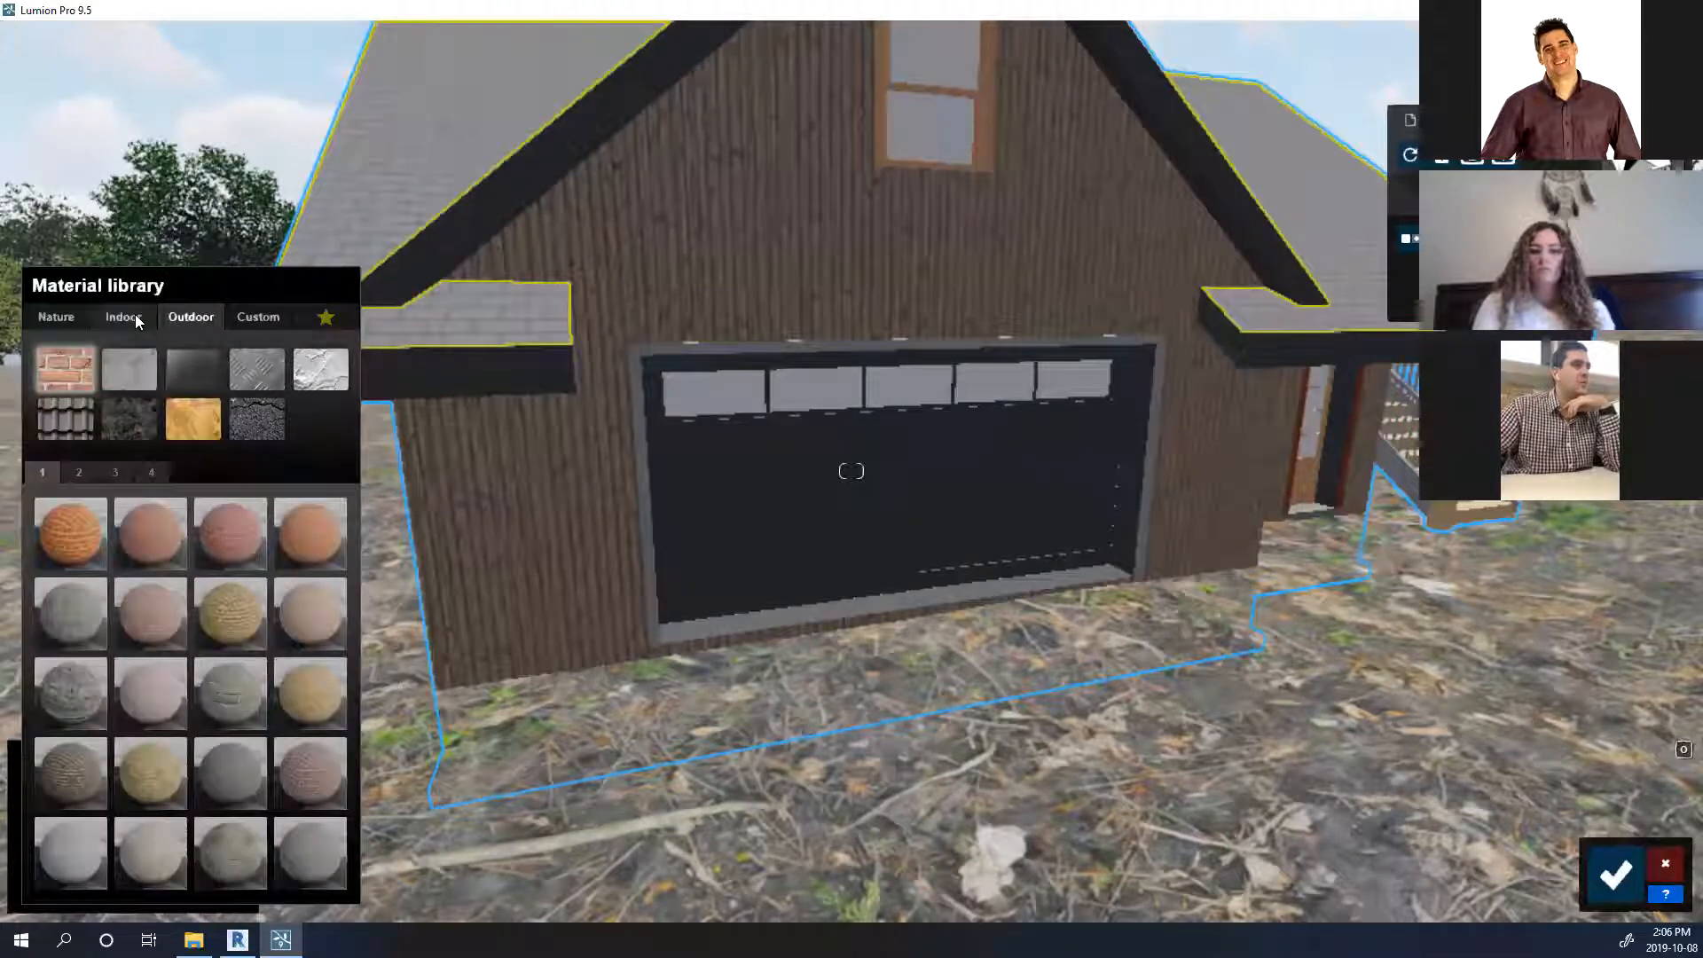
left_click(66, 417)
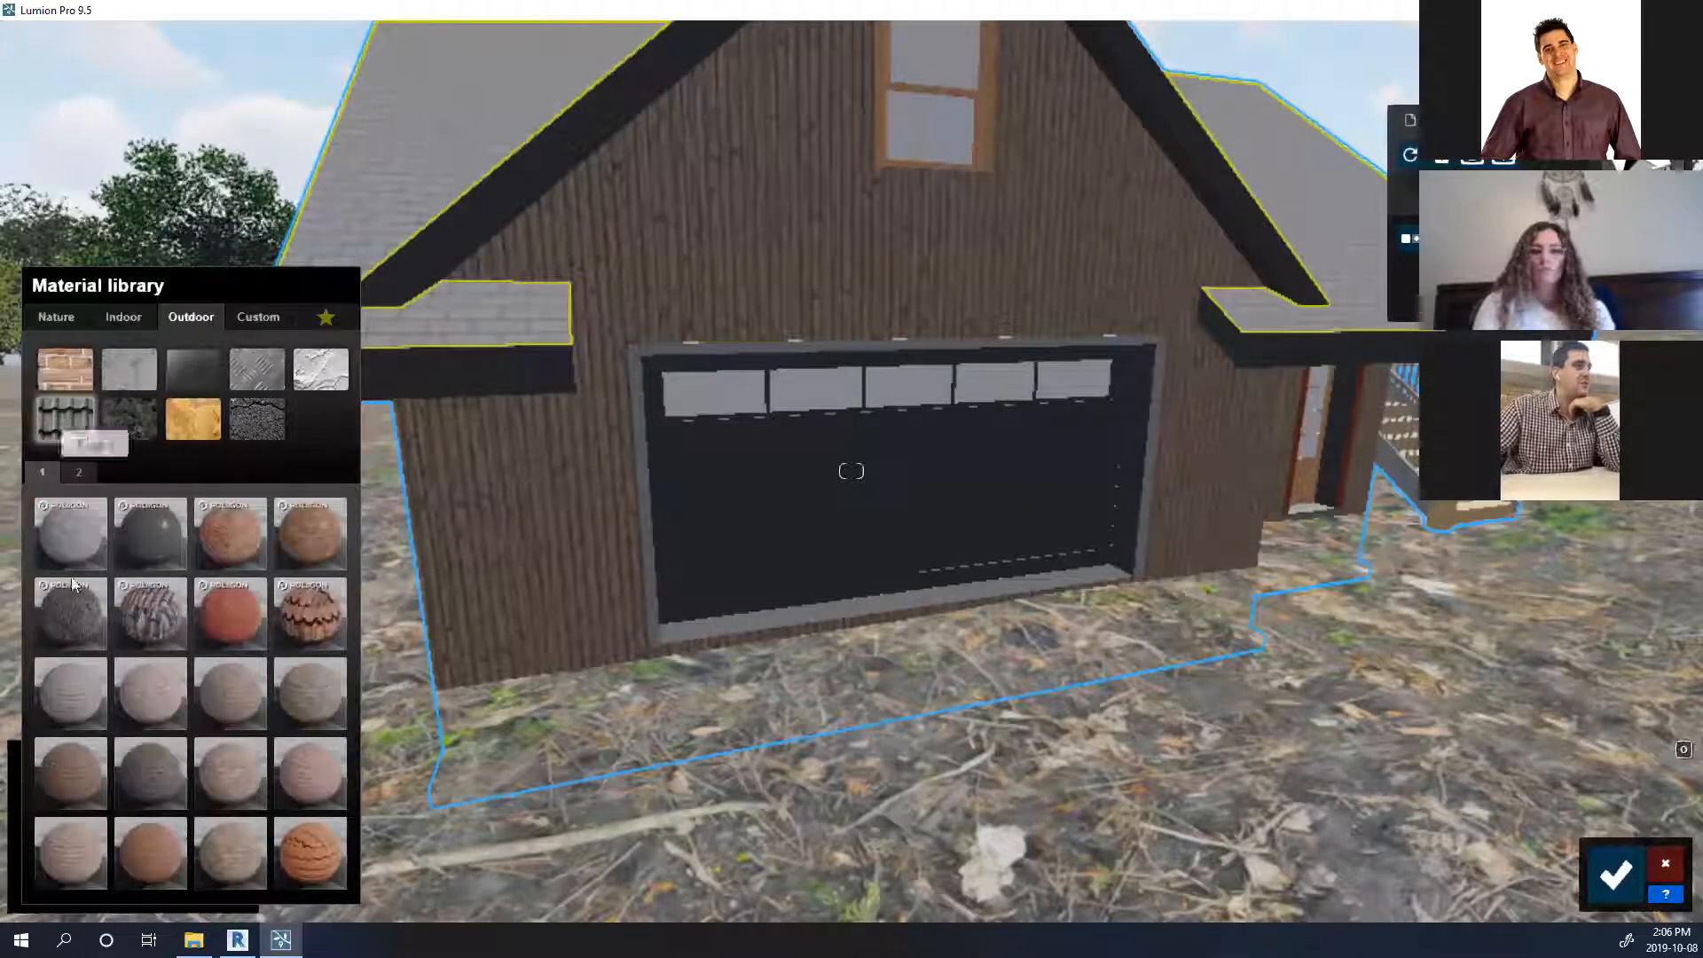
left_click(158, 695)
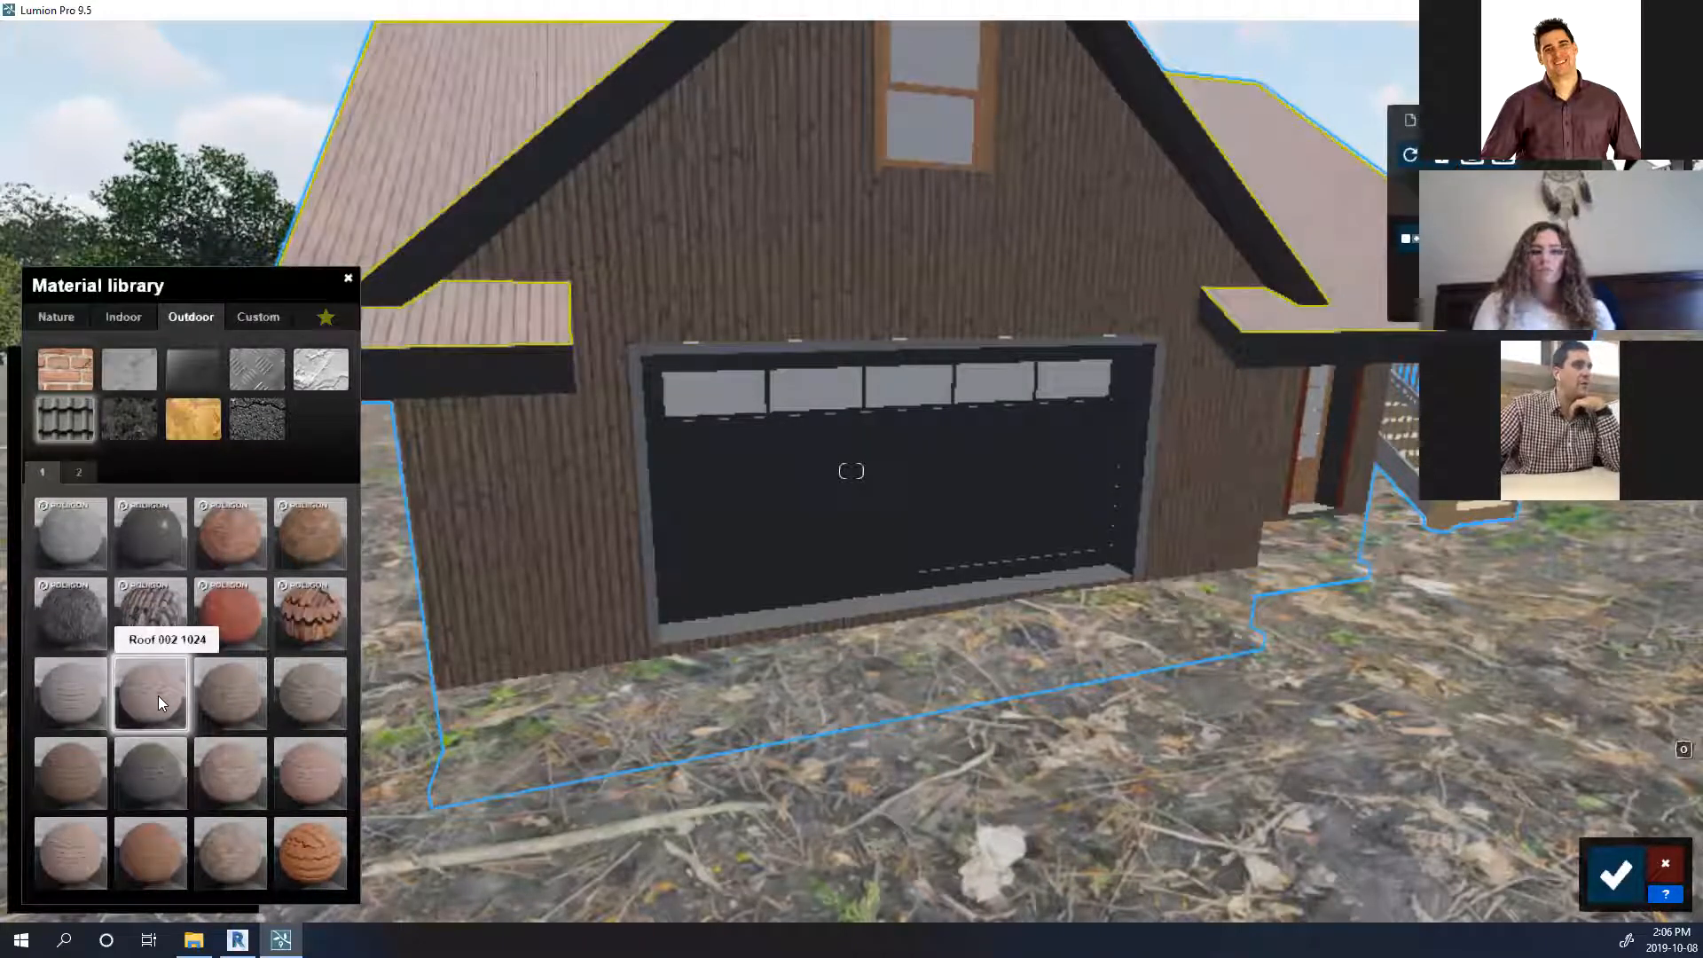
left_click(229, 696)
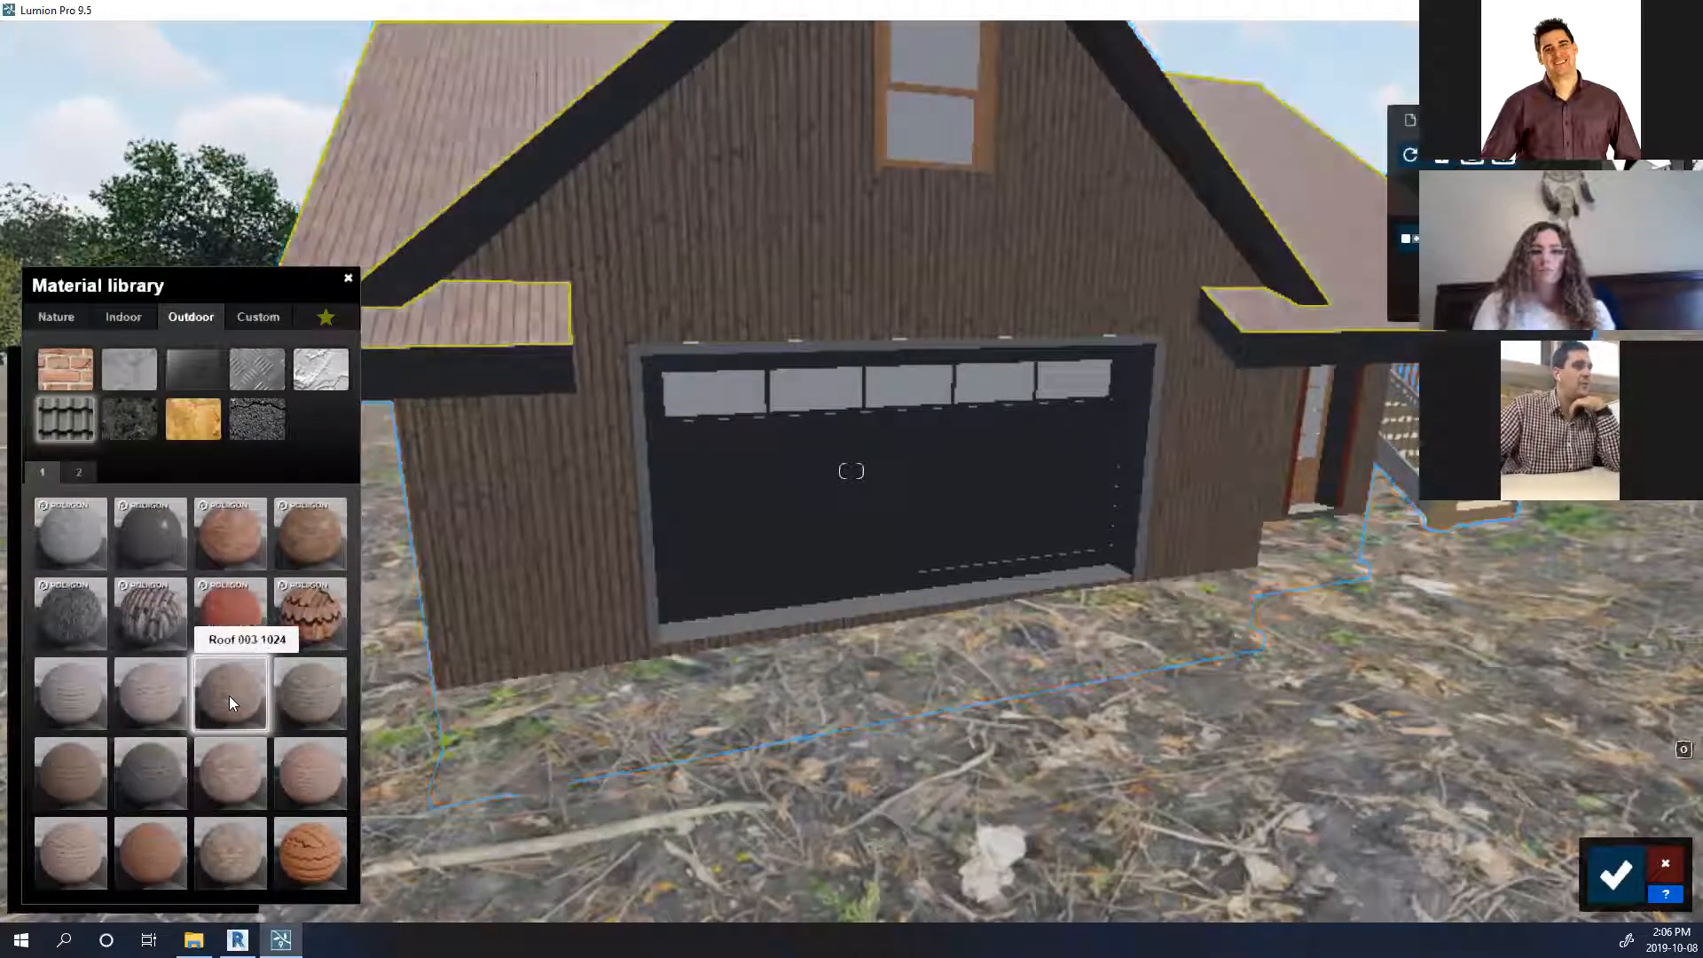
left_click(292, 707)
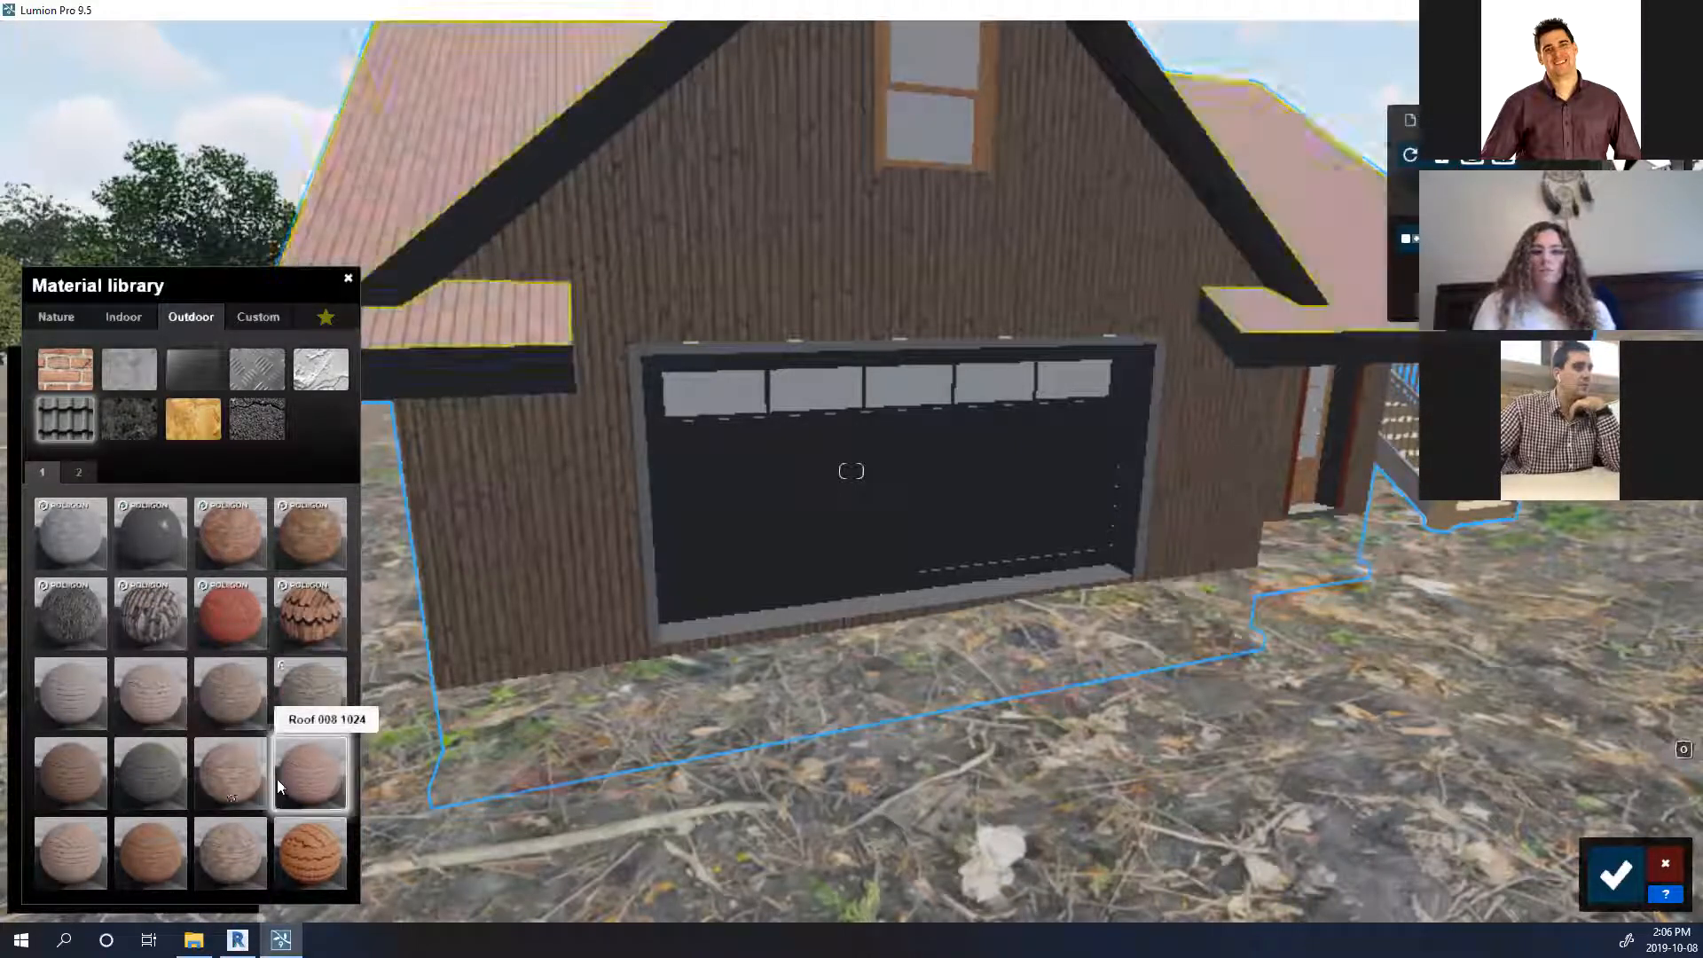
left_click(227, 784)
left_click(311, 851)
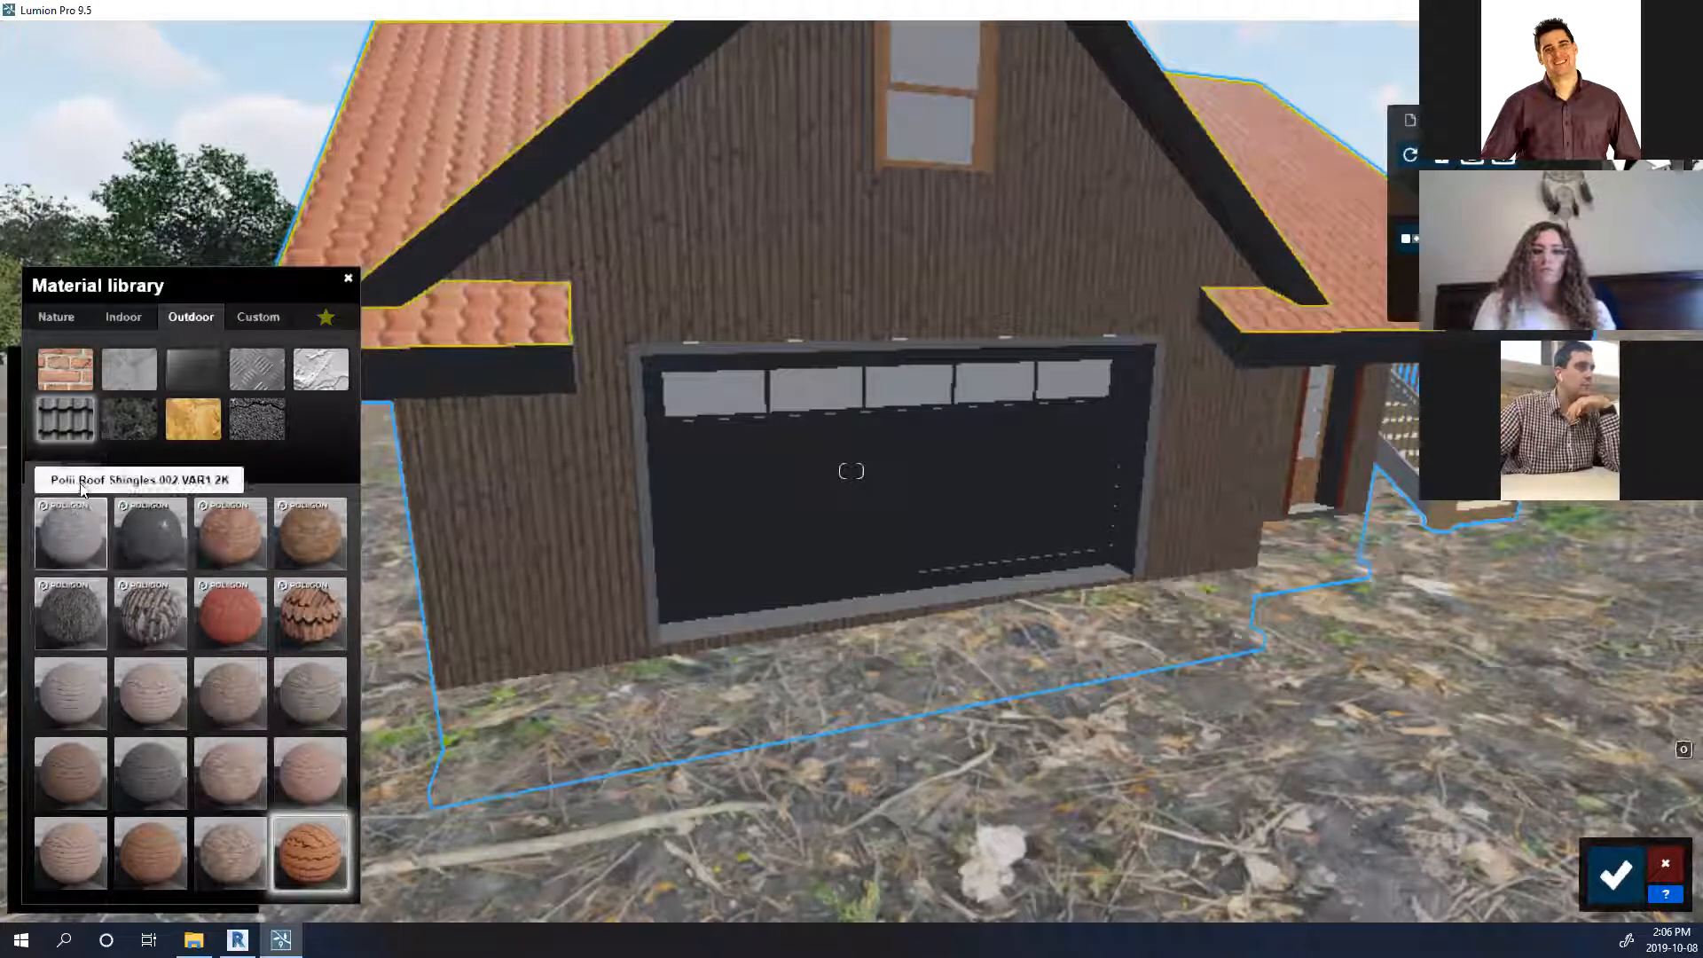
Compare the dark roof tiles and Roof 005 1024 on the roof, and apply Polii Roof Shingles 002 VAR1 2K.
left_click(78, 472)
left_click(164, 537)
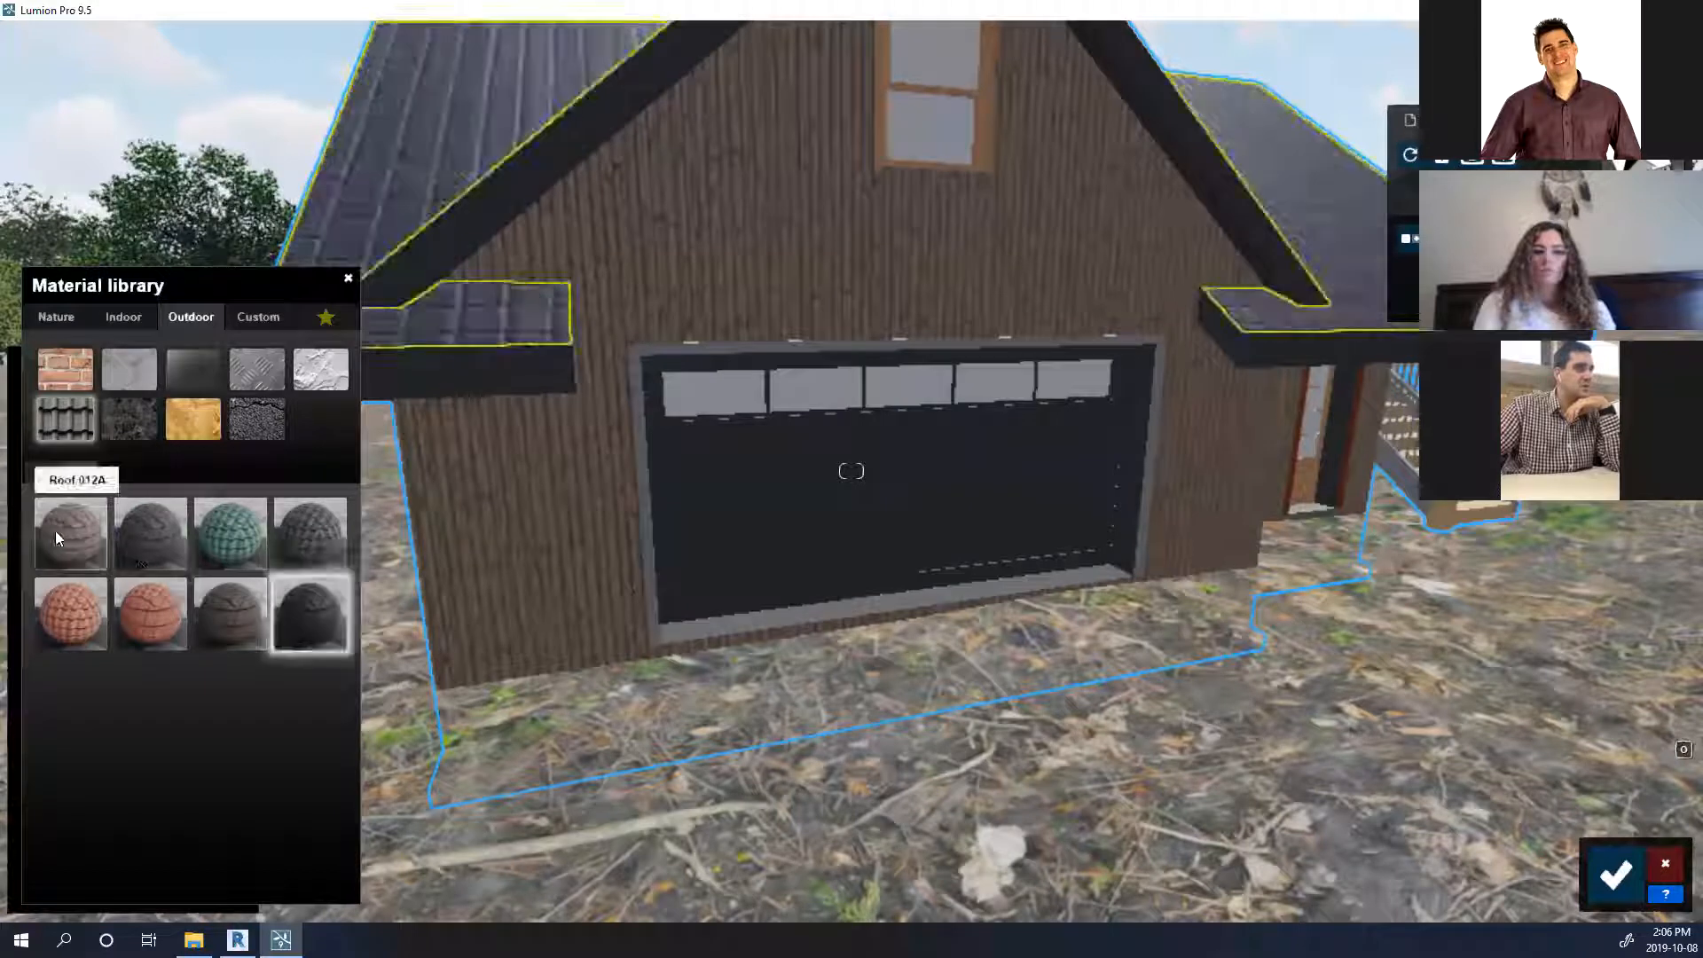
left_click(42, 472)
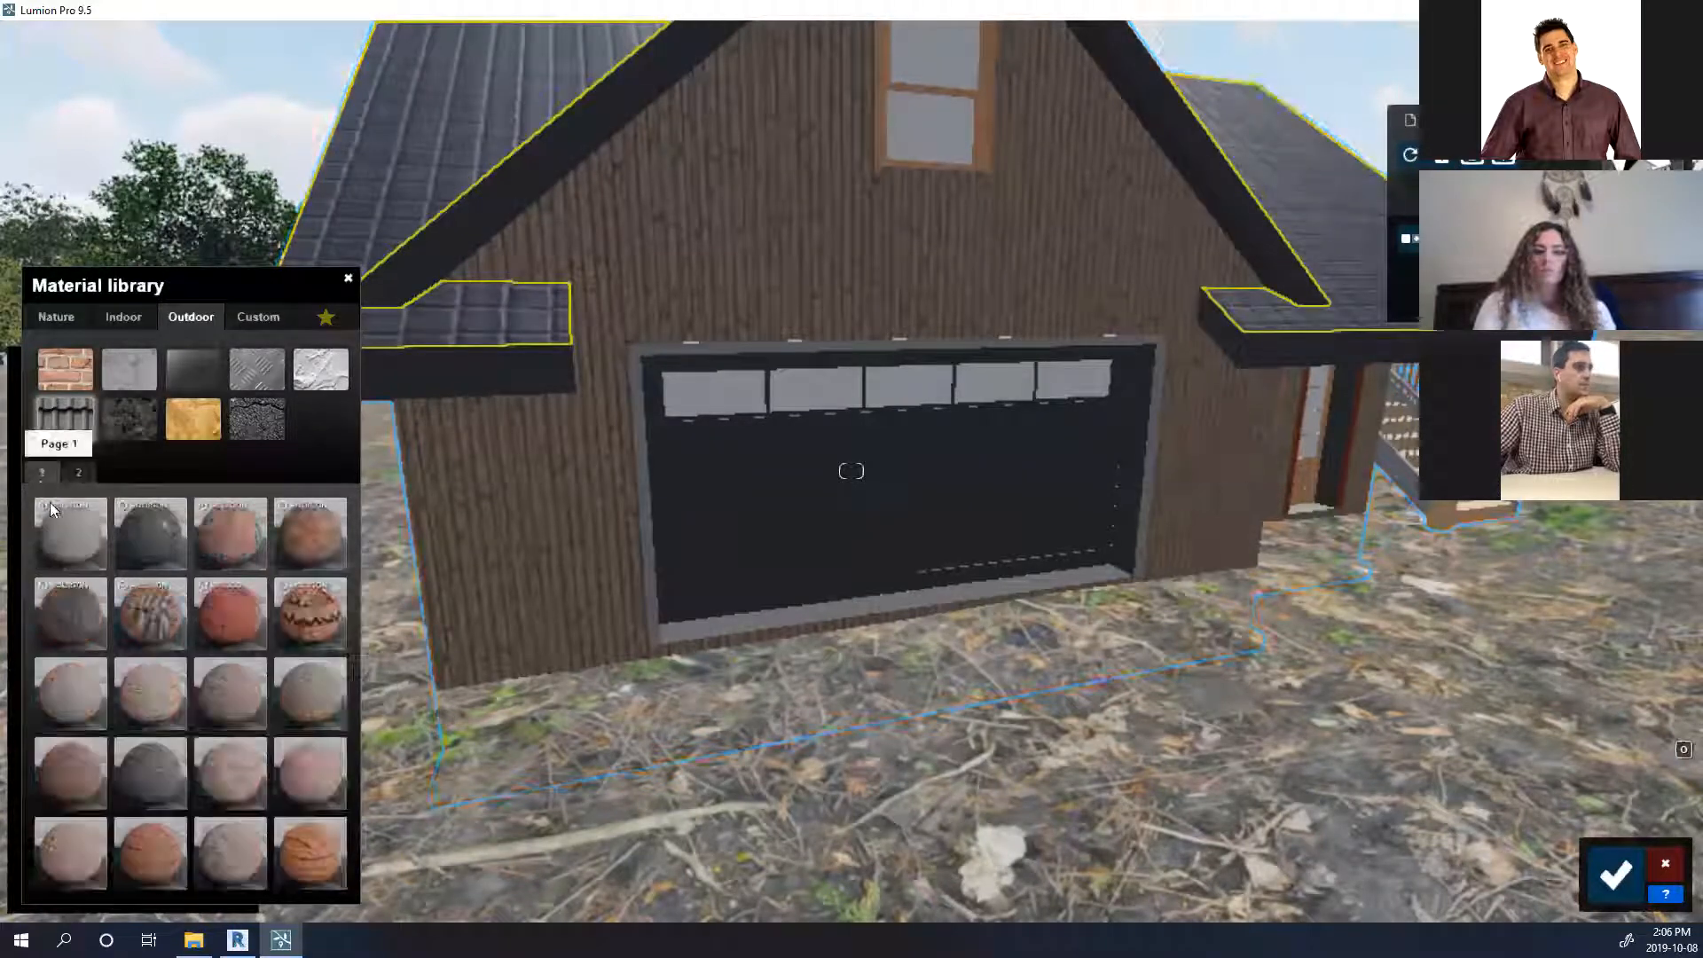
left_click(92, 748)
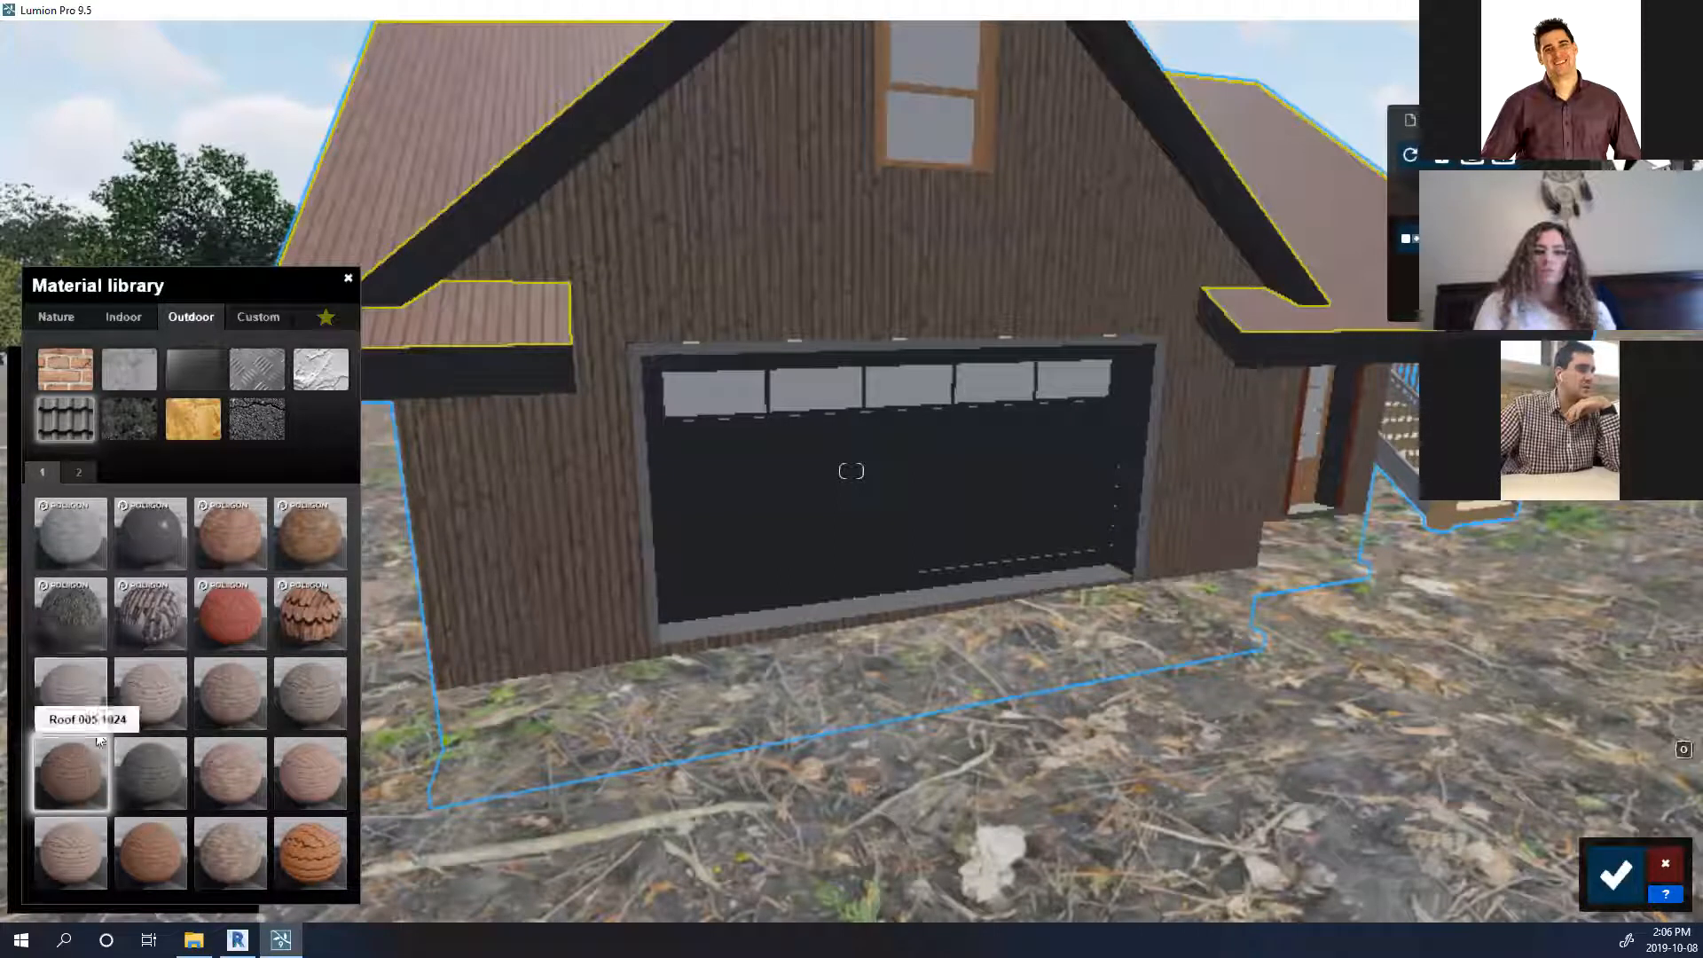
left_click(145, 538)
left_click(68, 537)
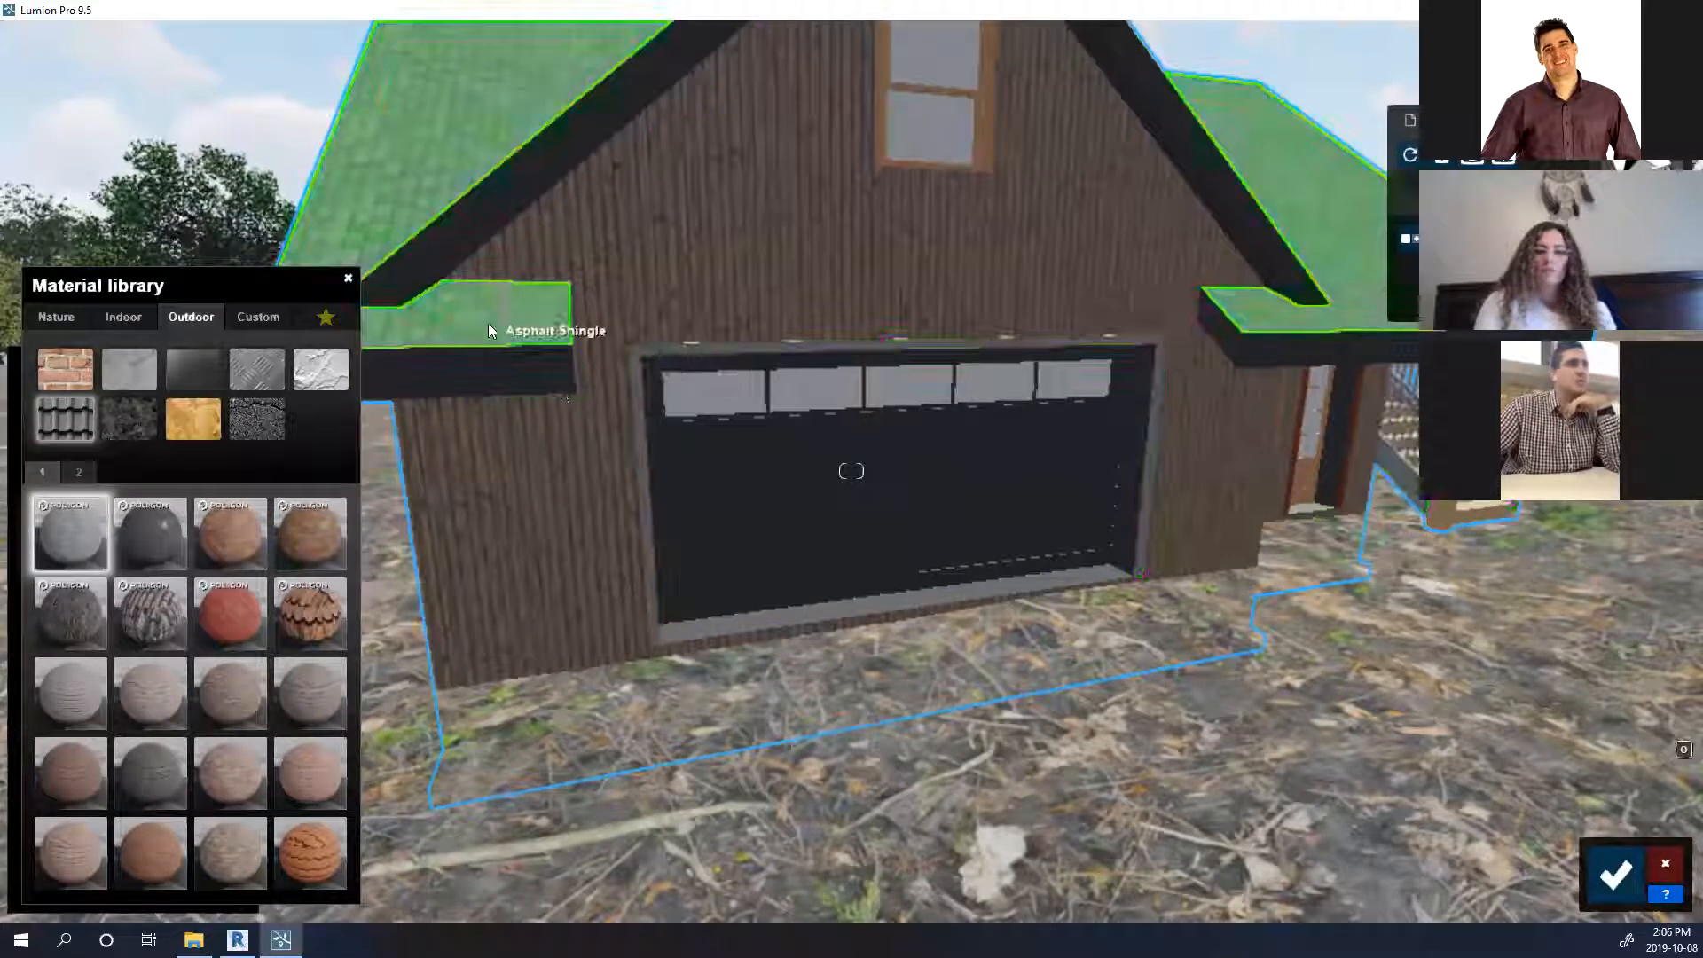
Open the properties of the roof shingle material and increase its Heading orientation to rotate the texture.
left_click(80, 534)
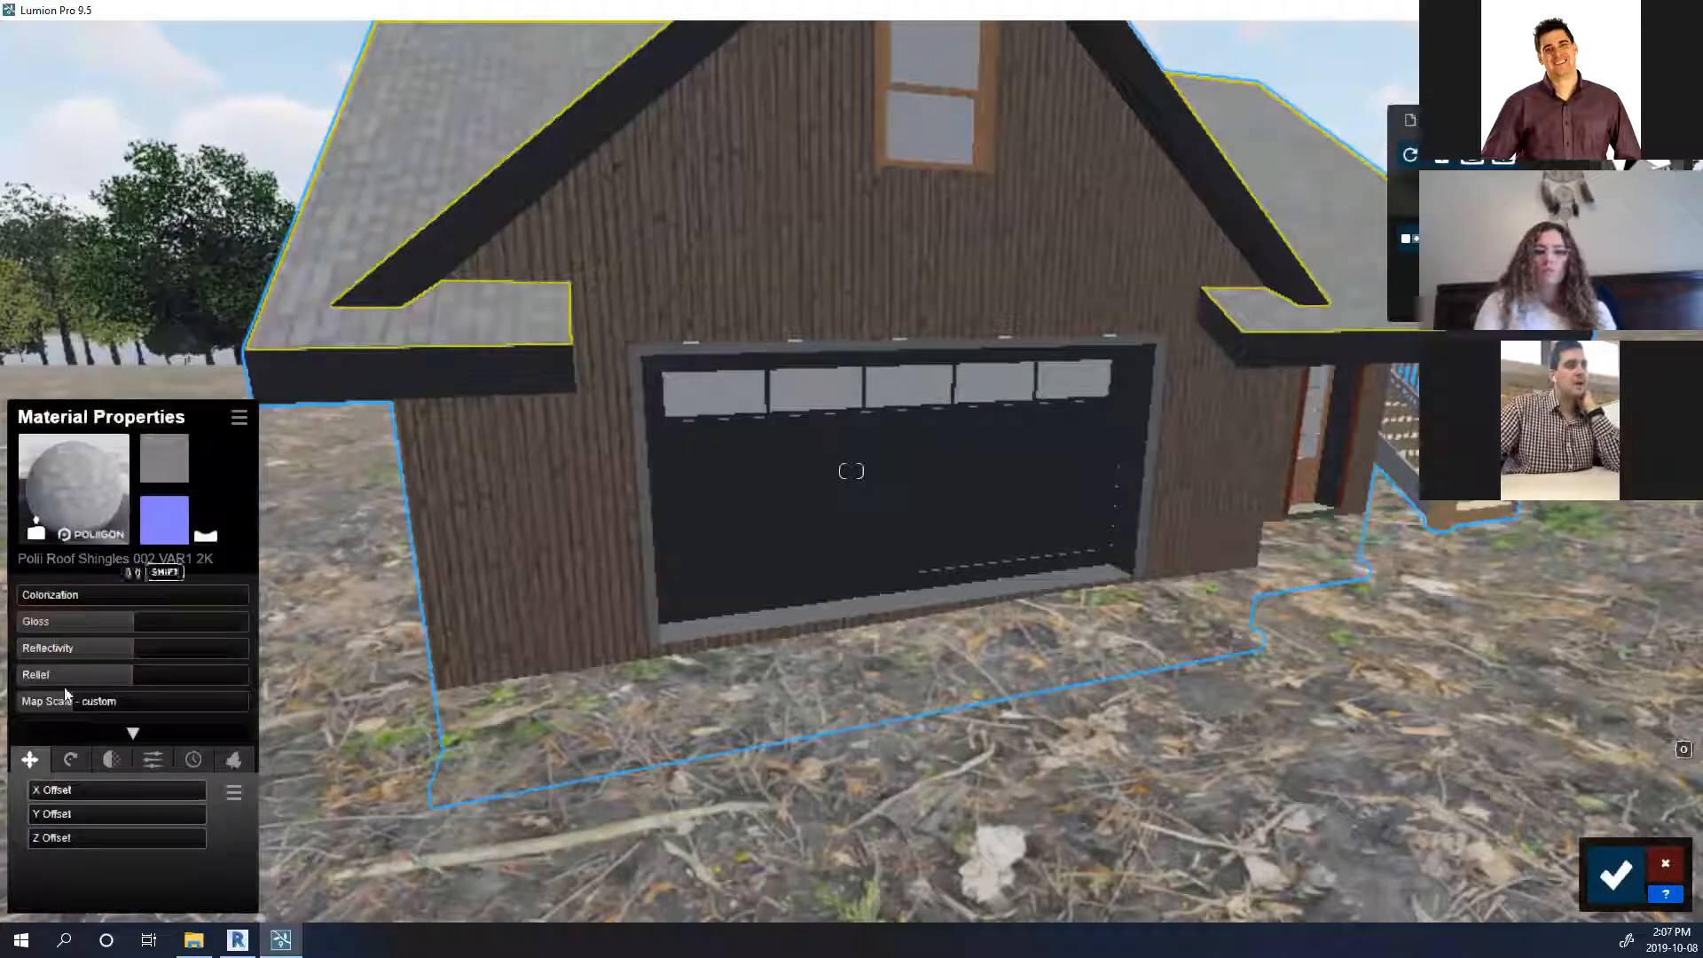
left_click(62, 758)
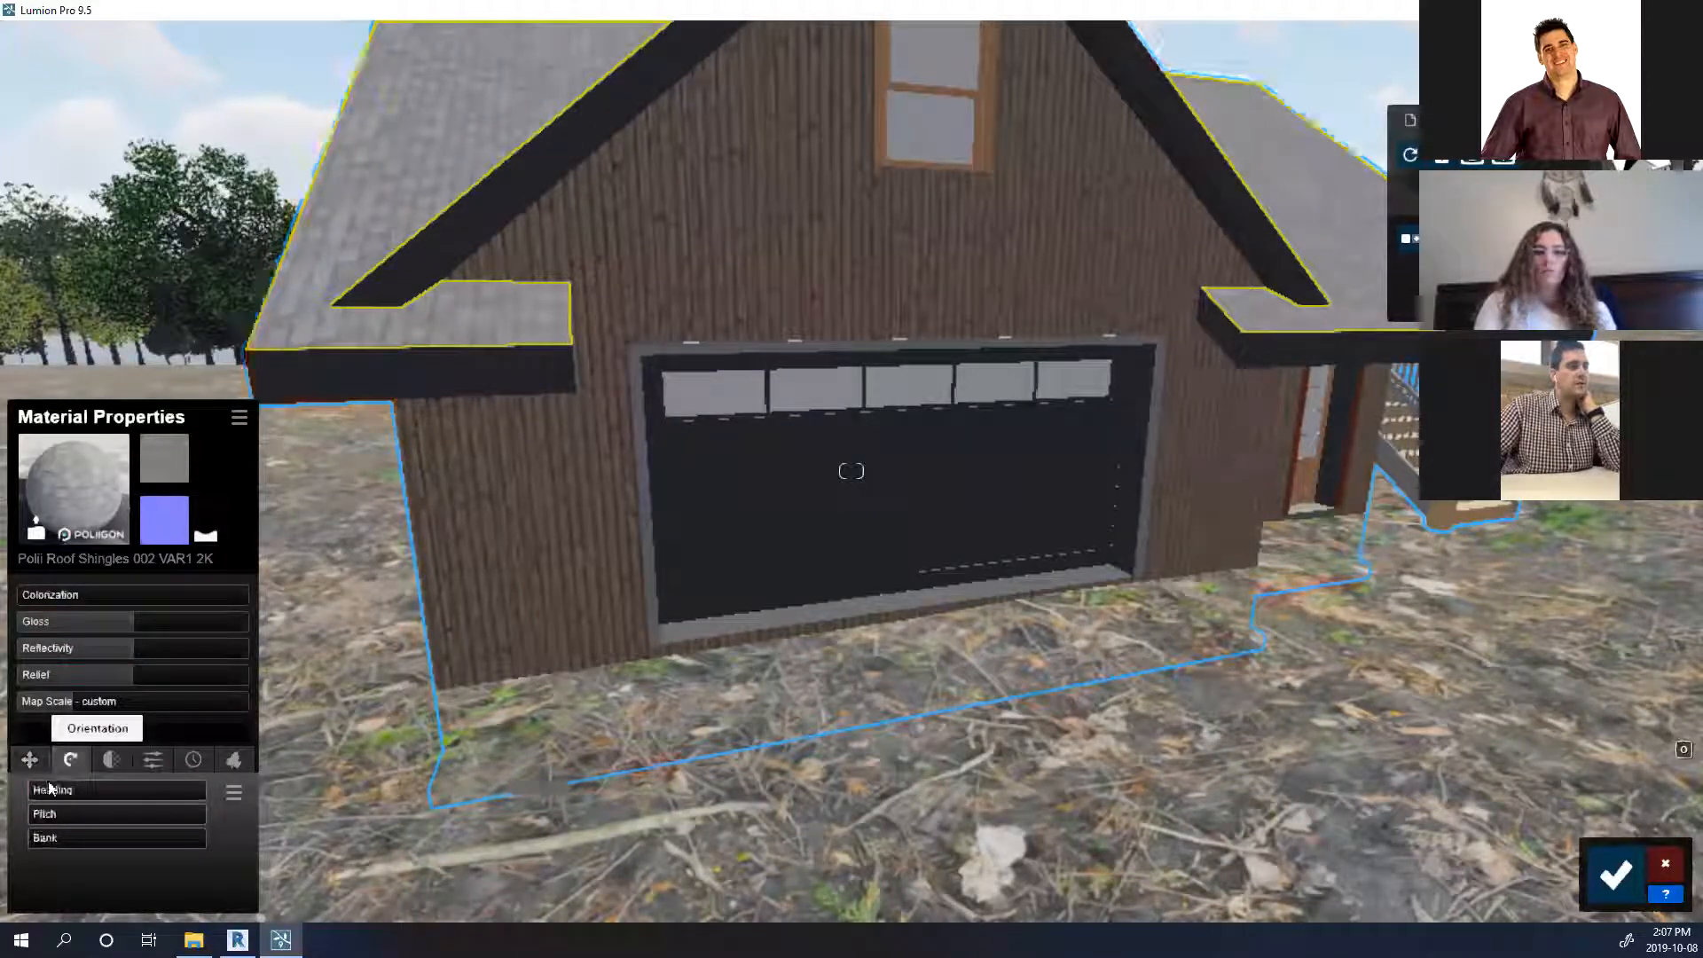
left_click_drag(39, 789, 75, 788)
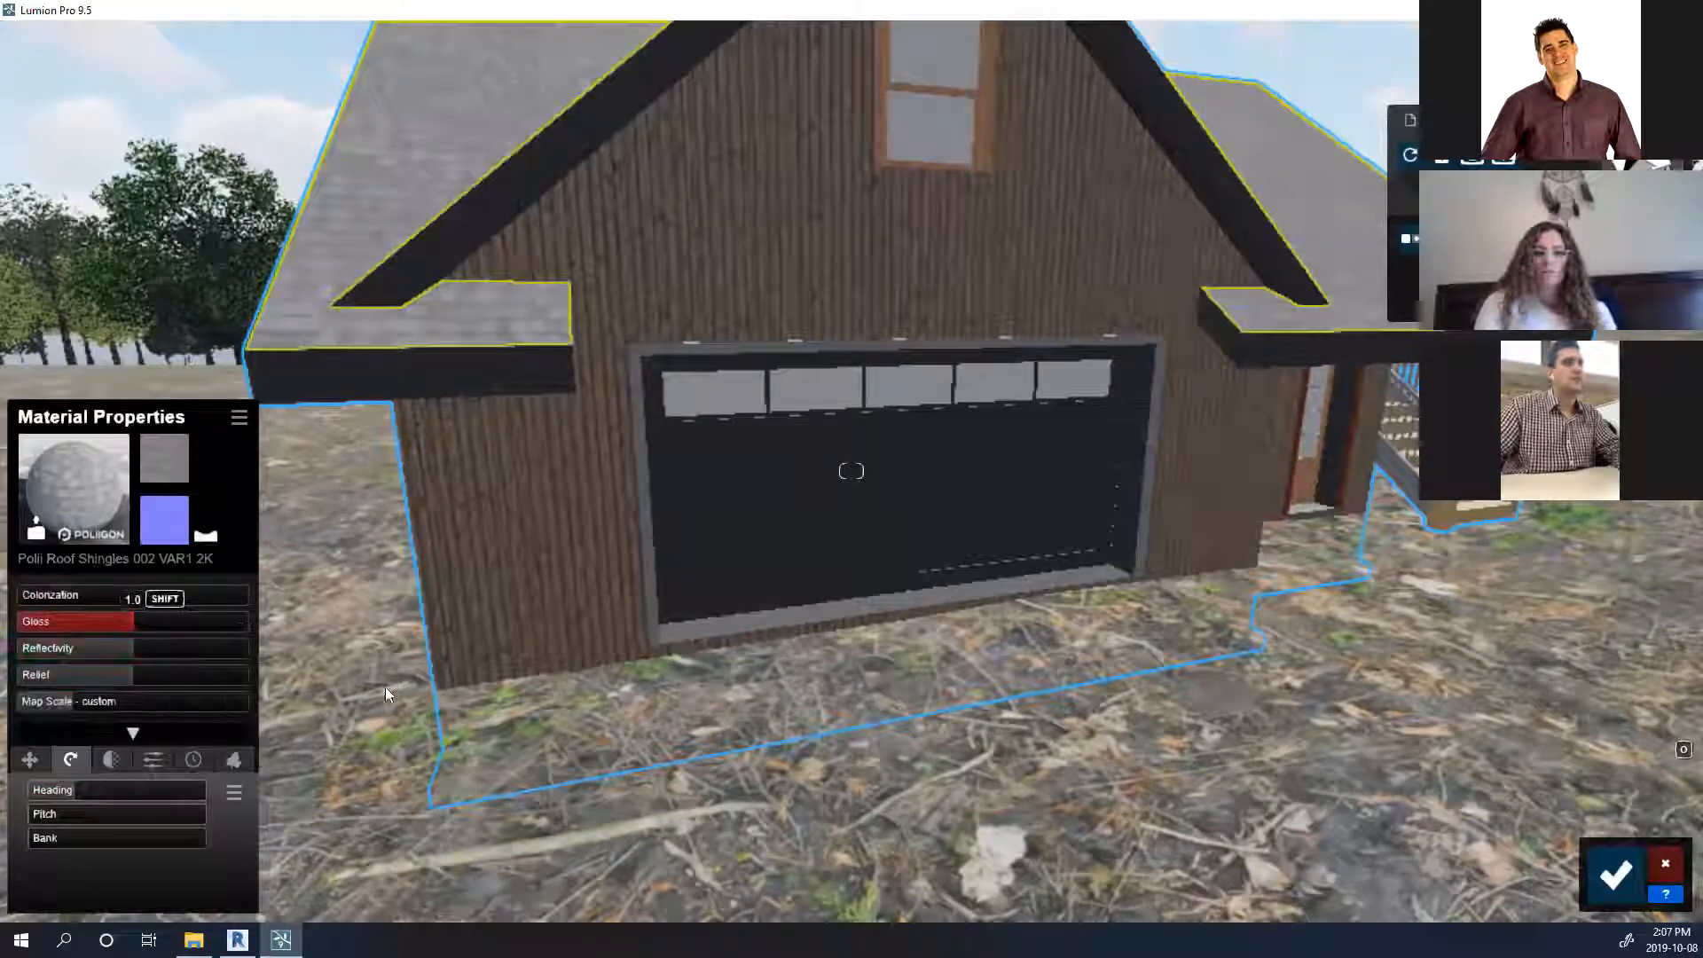
Inspect the rotated shingles on the whole roof and slightly increase their Map Scale.
right_click_drag(385, 687, 410, 671)
scroll(410, 671, "down", 5)
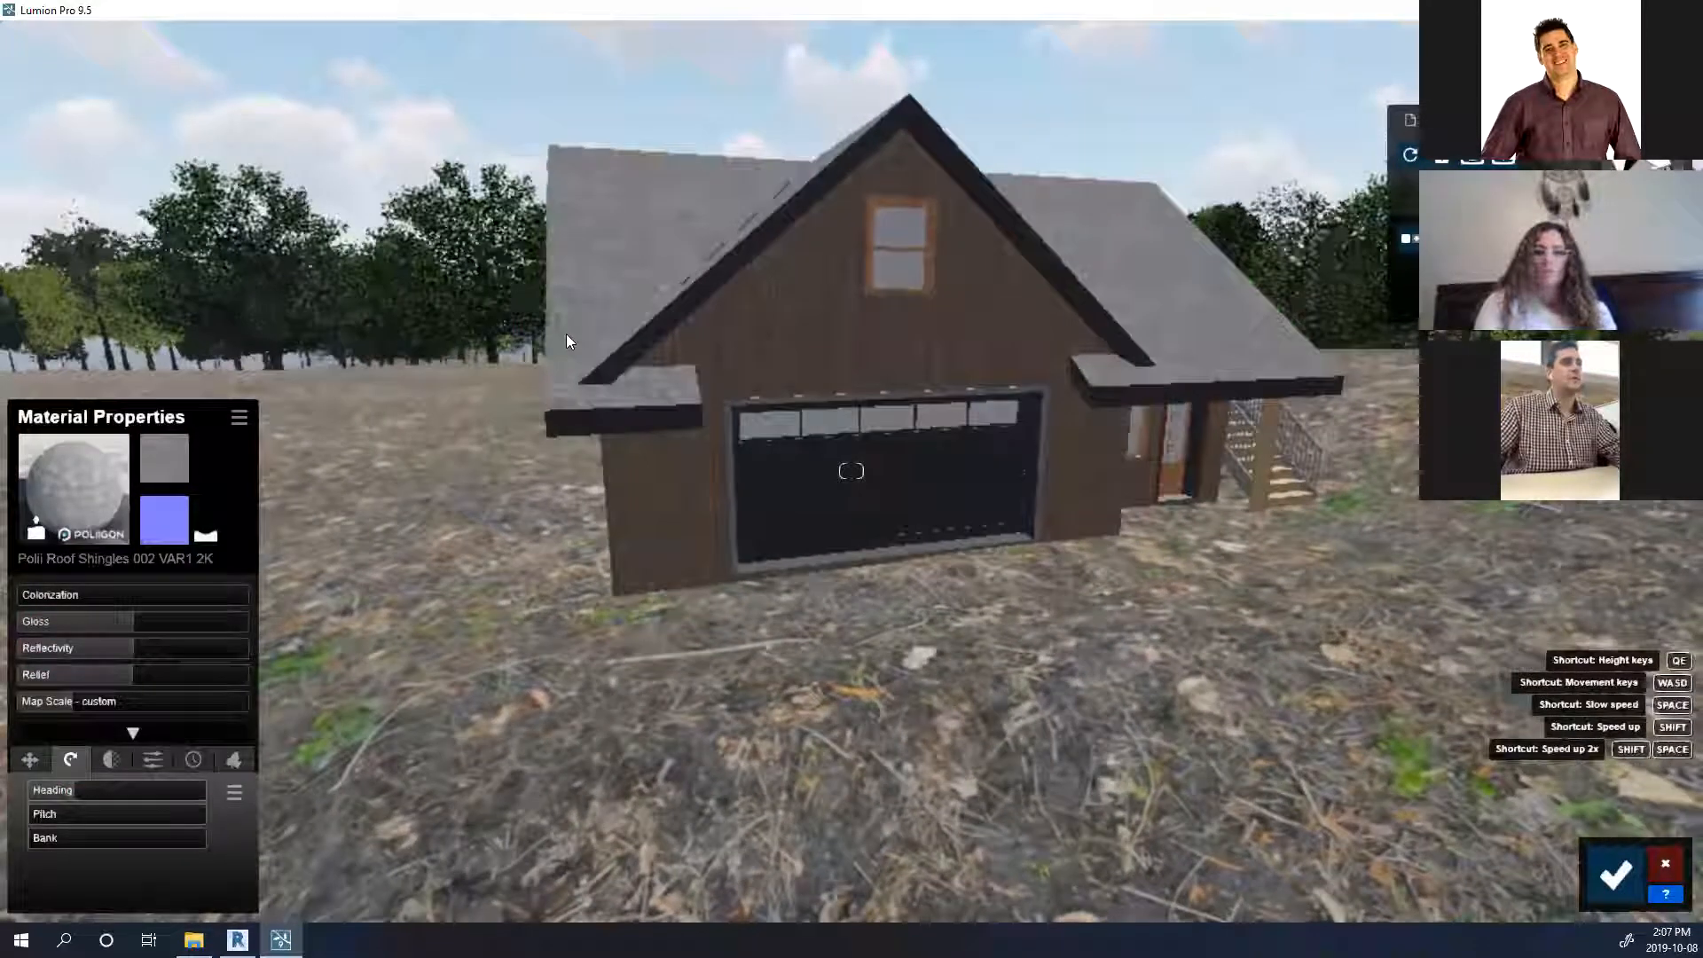
scroll(535, 409, "up", 3)
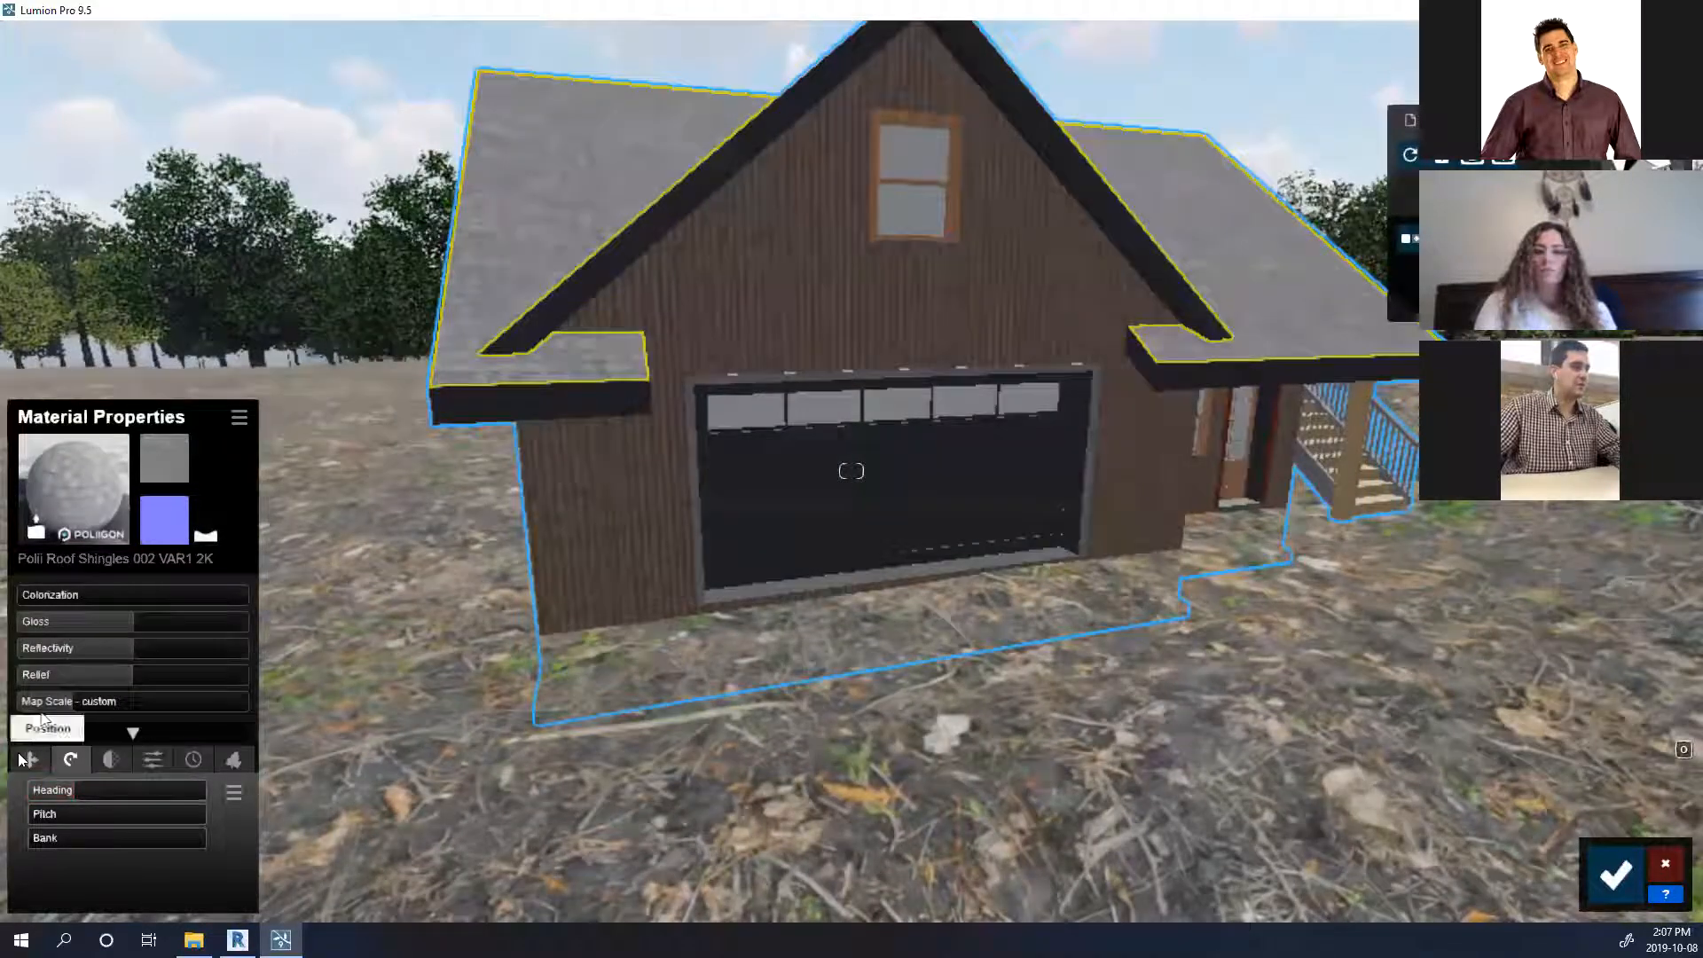
left_click_drag(66, 701, 76, 699)
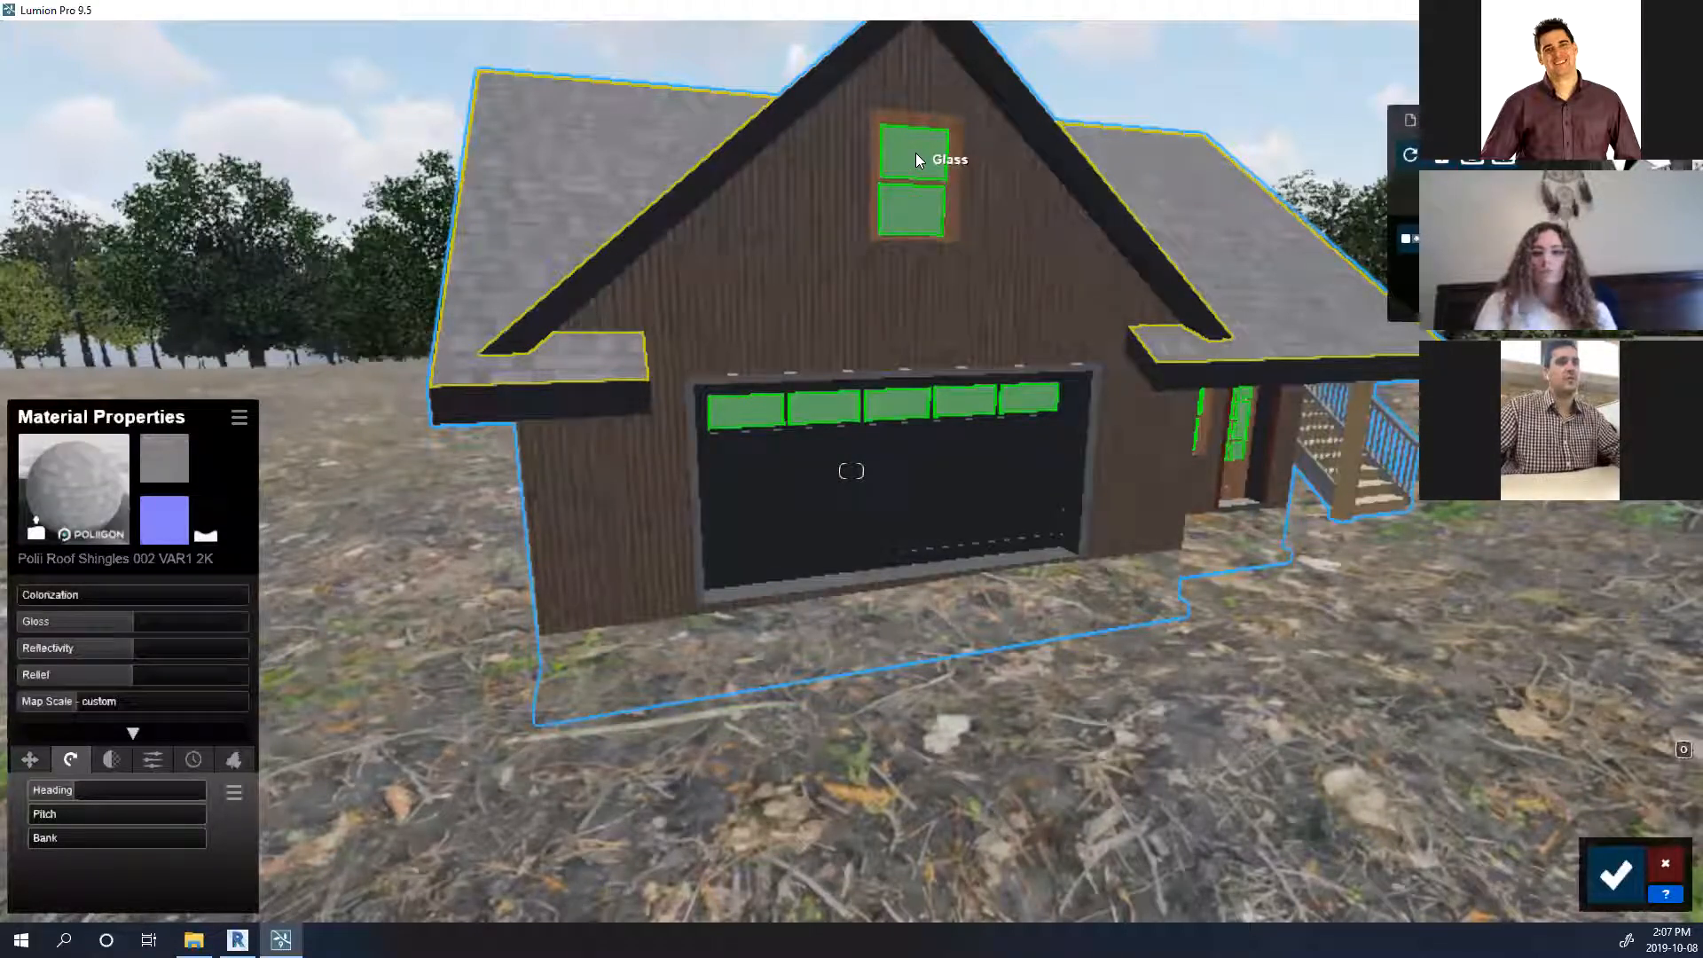
Assign the custom Glass Advanced (pureglass) material to the garage's Glass surfaces and save the material changes.
left_click(916, 154)
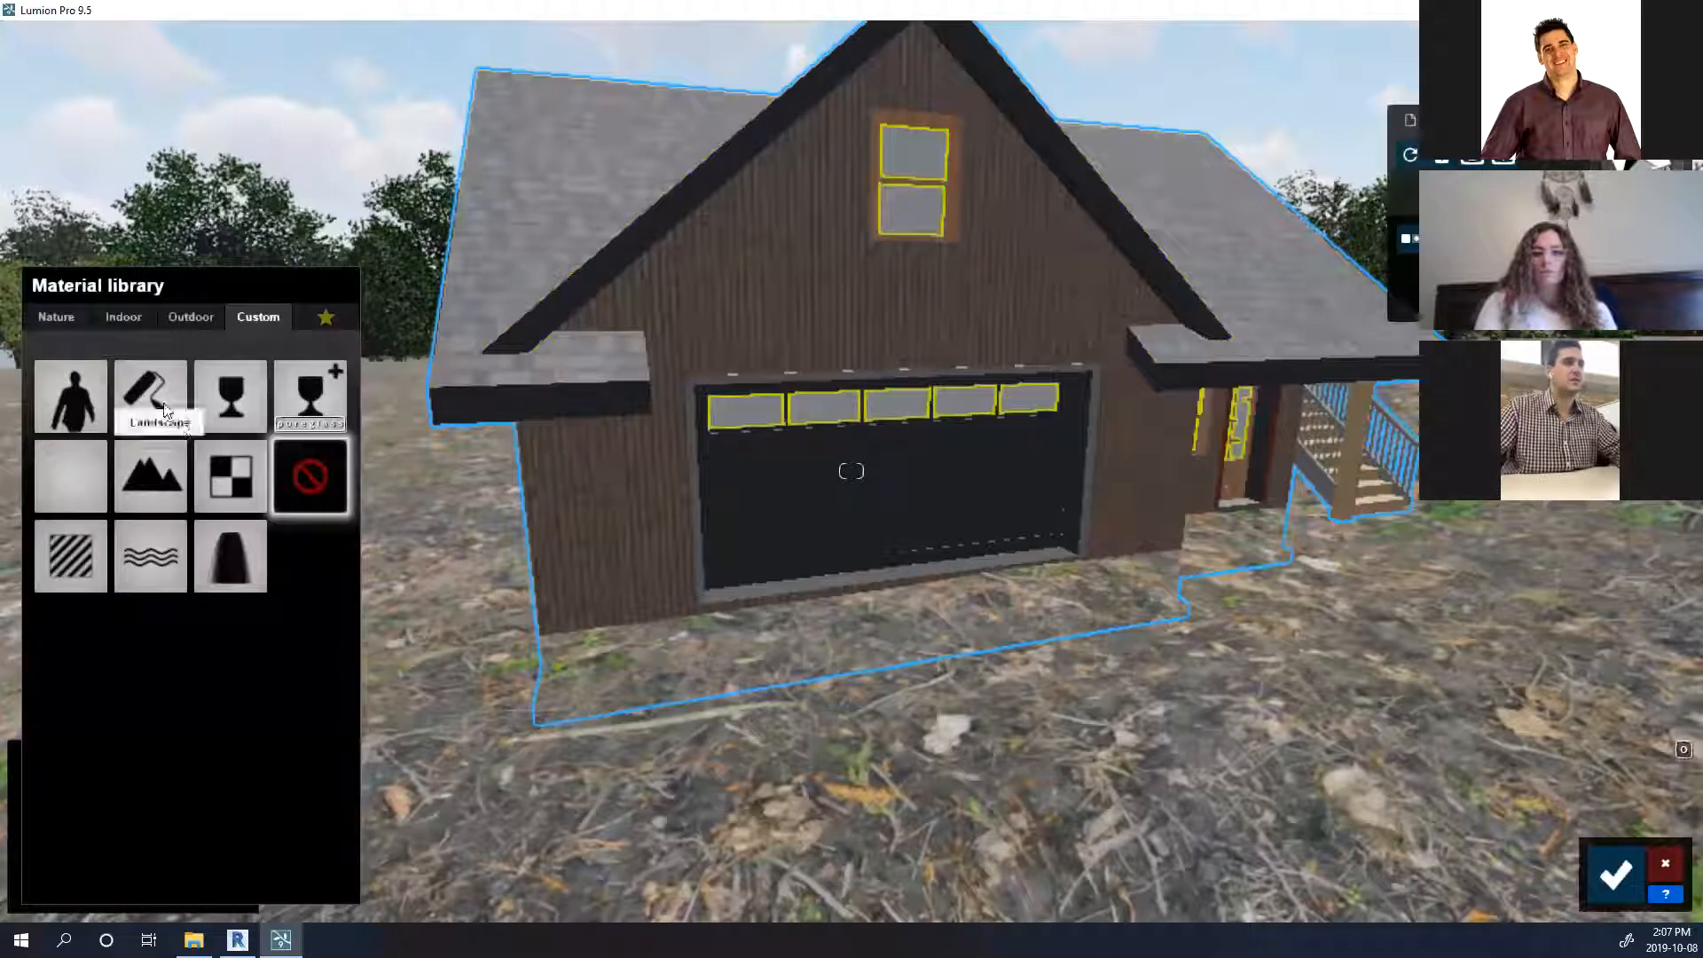
left_click(310, 378)
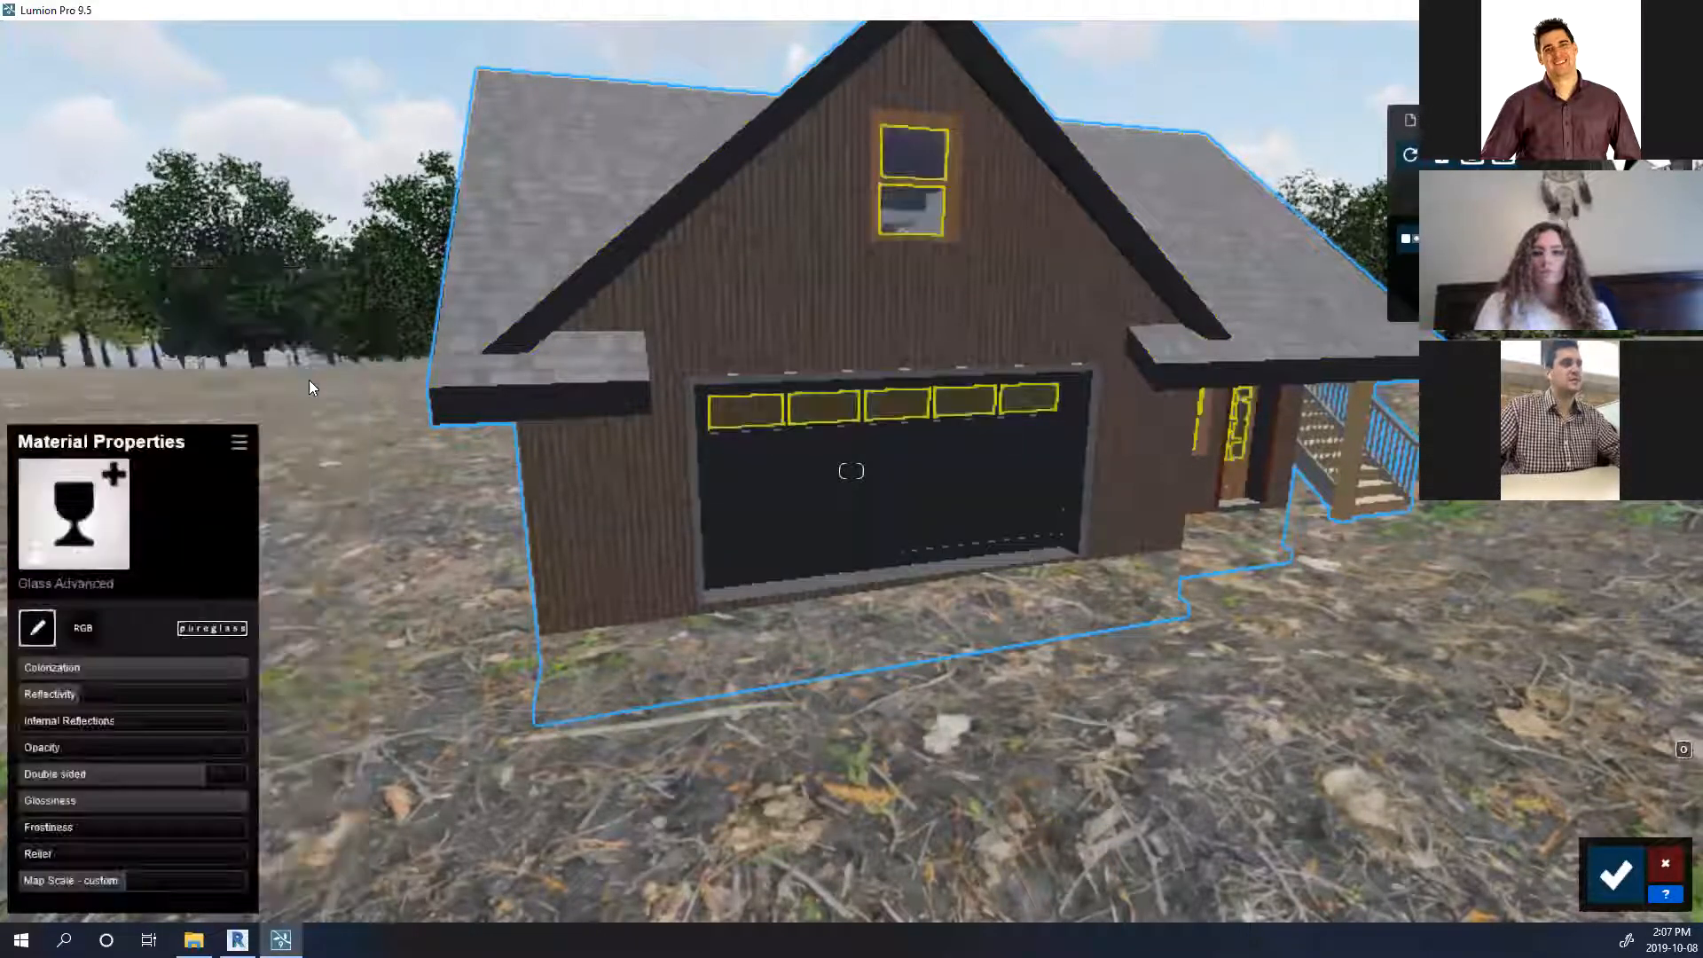
mouse_move(1164, 692)
right_mouse_down()
mouse_move(1074, 550)
mouse_move(1180, 665)
mouse_move(1251, 550)
mouse_move(1242, 497)
mouse_move(847, 534)
mouse_move(1366, 536)
mouse_move(1402, 701)
mouse_move(1401, 576)
mouse_move(1526, 497)
mouse_move(1313, 692)
mouse_move(1171, 707)
right_mouse_up()
key("s")
key("a")
key("w")
key("w")
key("w")
key("w")
key("w")
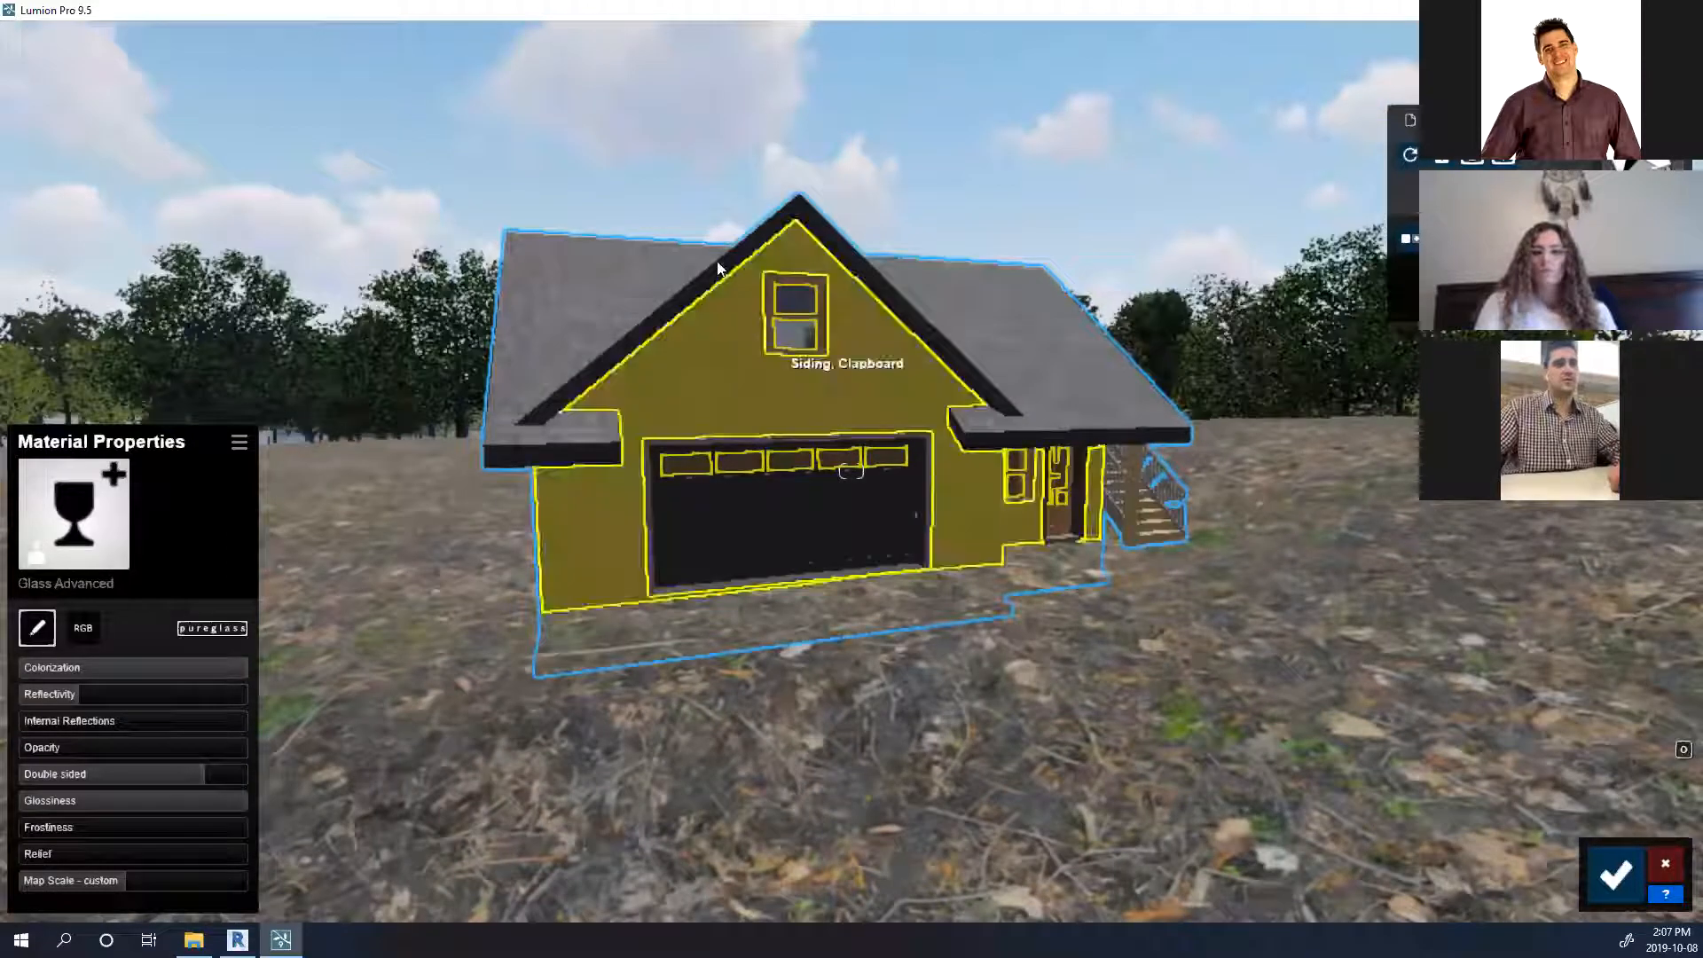
left_click(1625, 875)
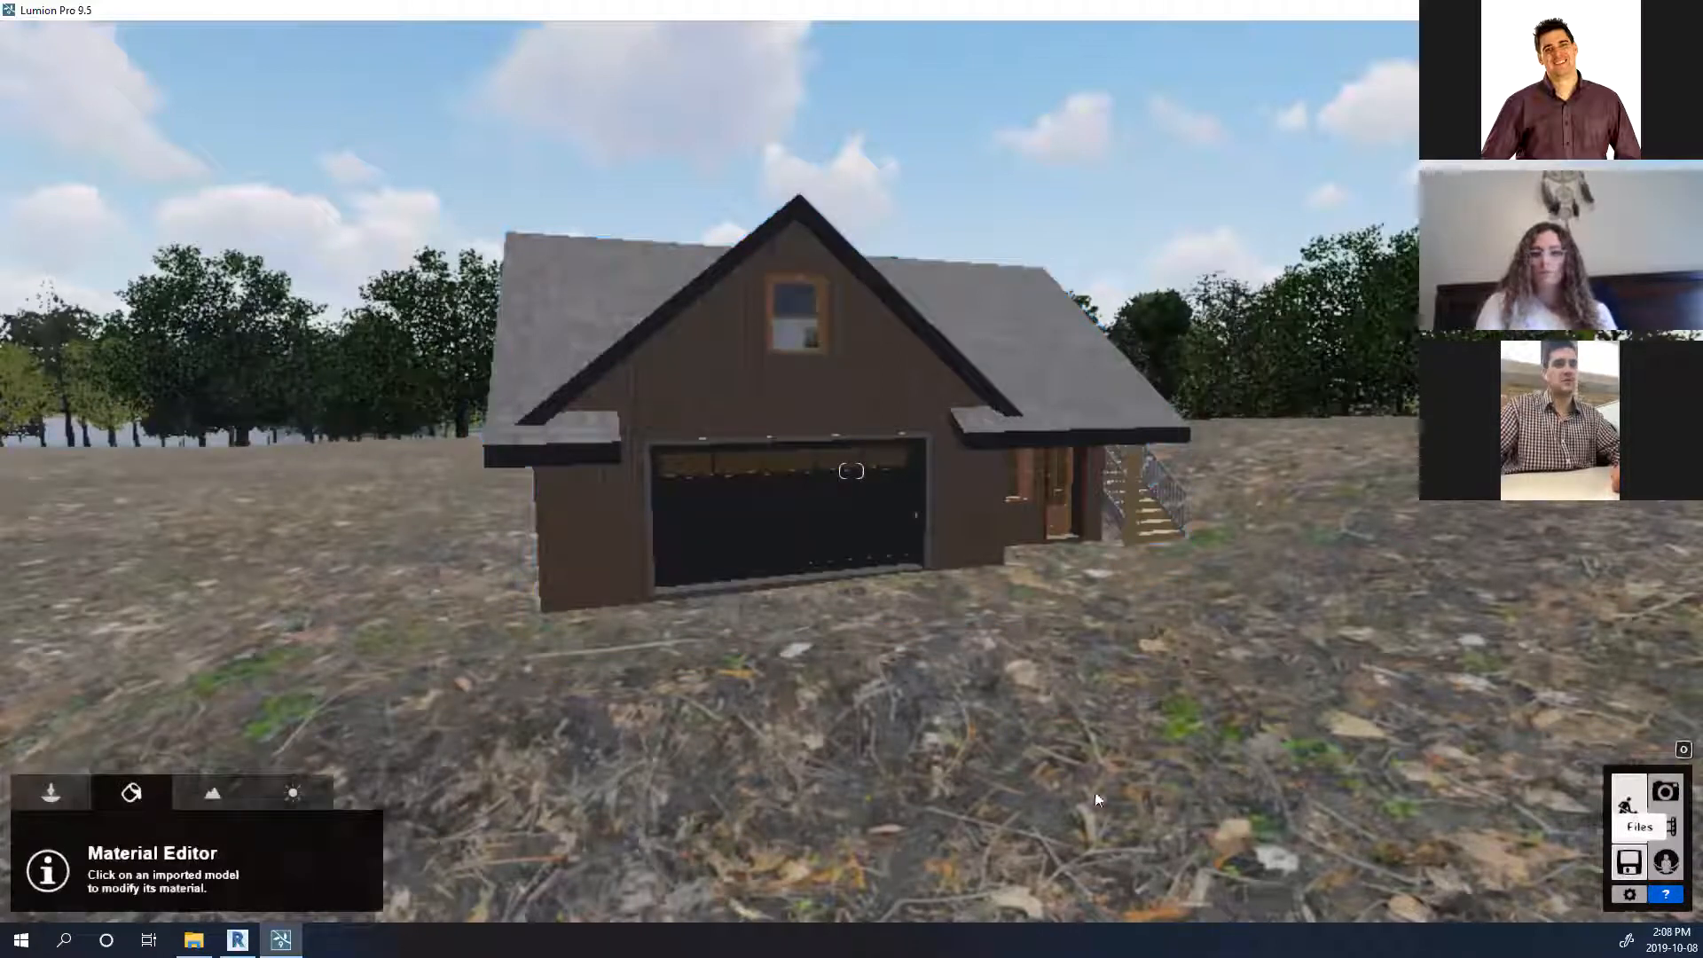
key("w")
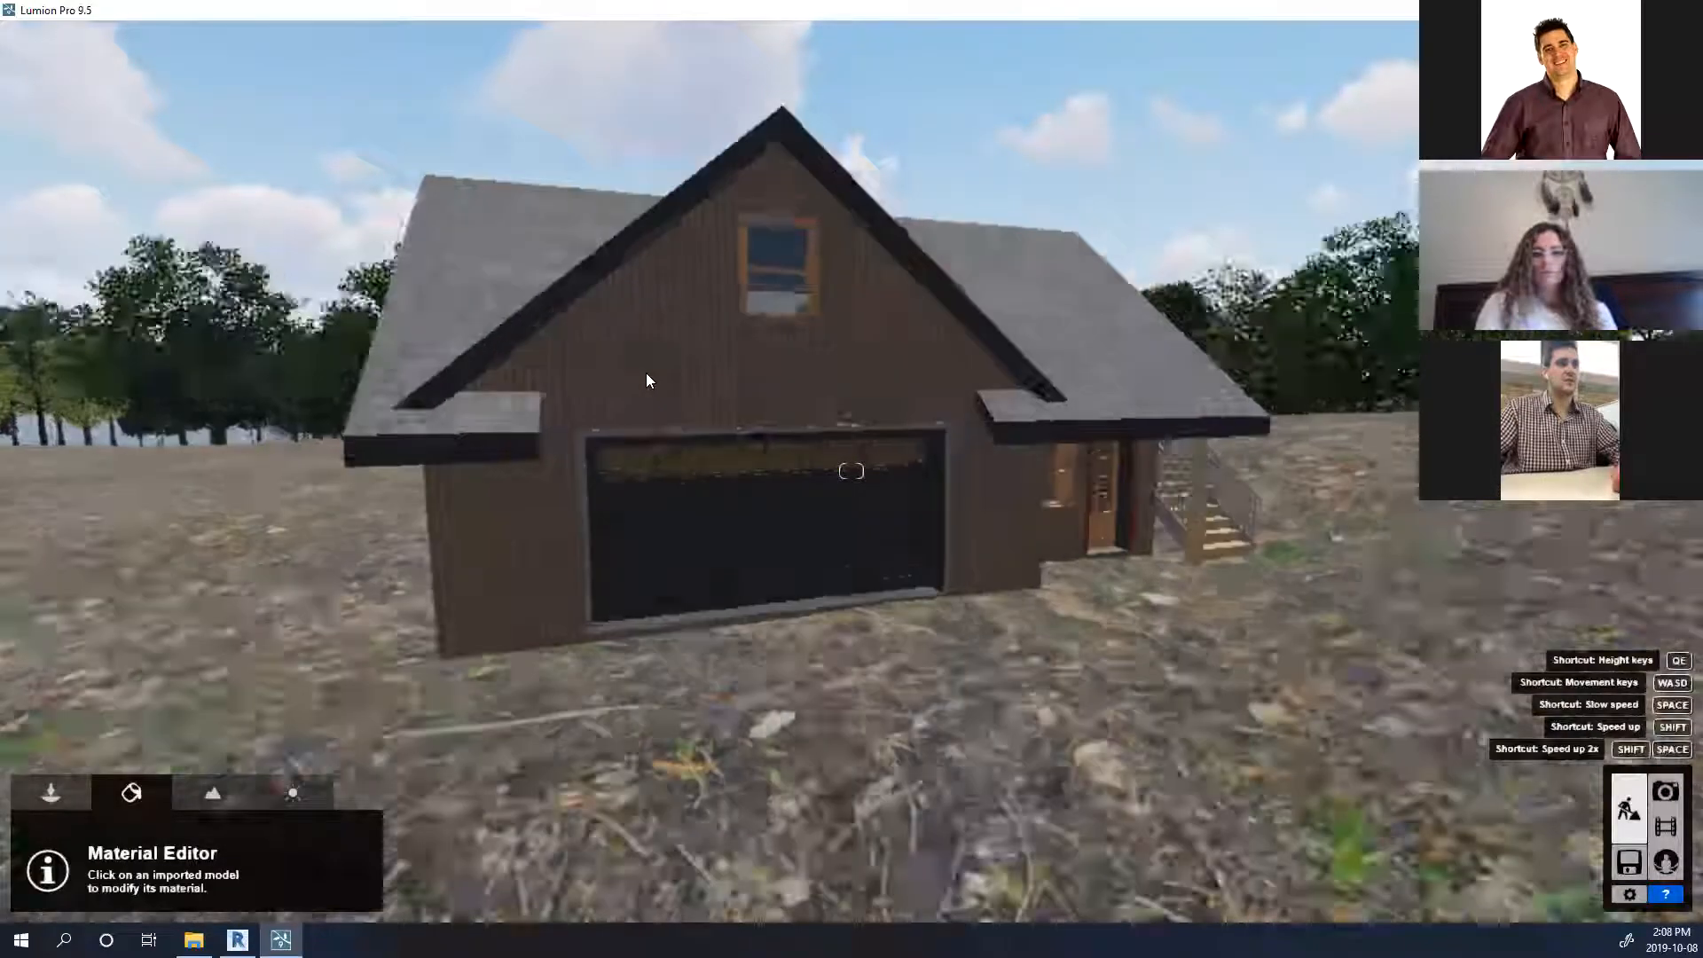
Starting from the favourite FieldMaple-L3 HQ tree, mass-place a line of mixed trees between the garage and the existing forest, viewed from above.
key("s")
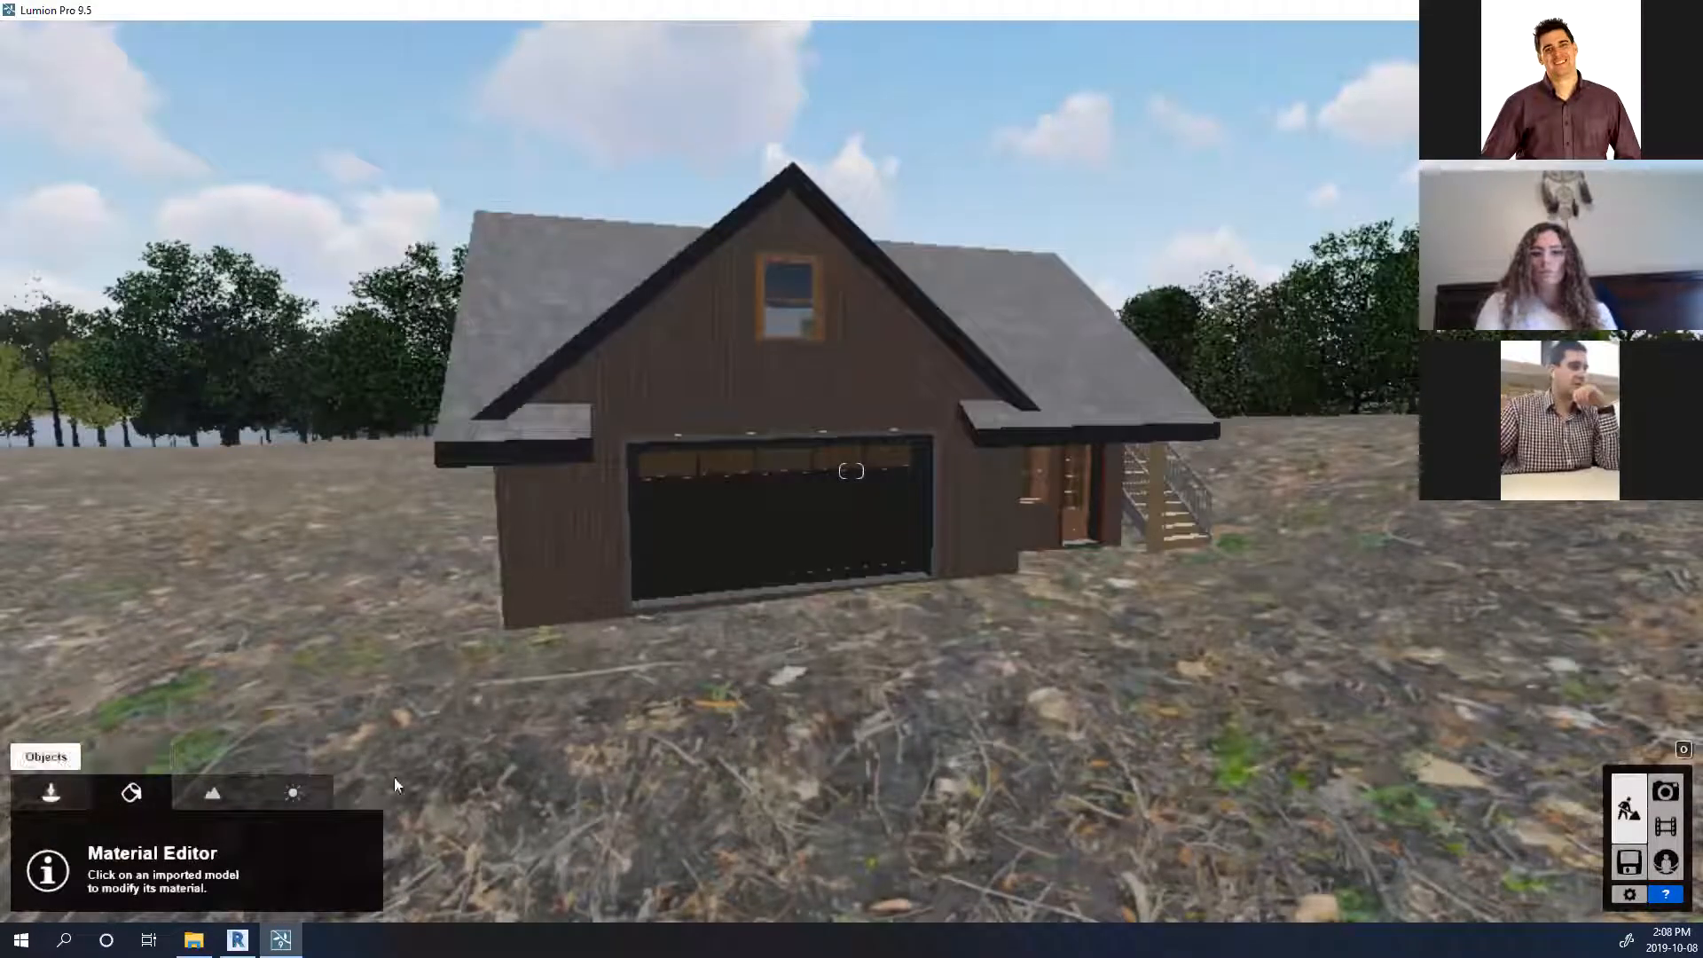
right_click_drag(709, 657, 720, 743)
right_click_drag(731, 825, 736, 775)
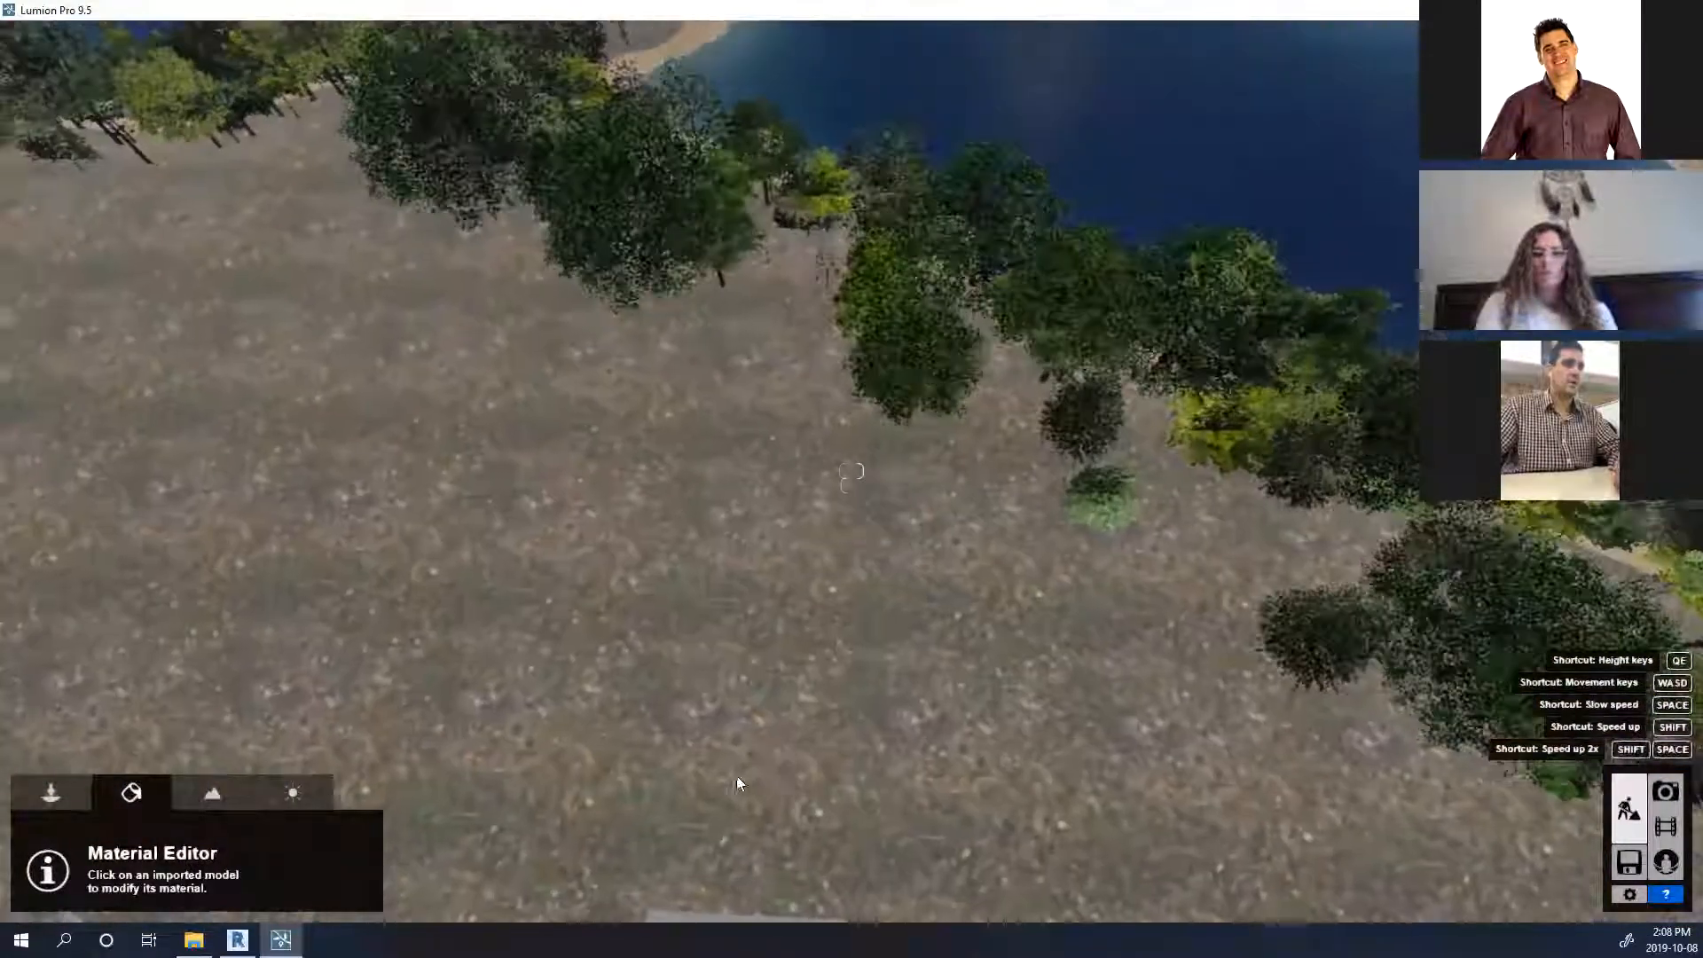
right_click_drag(836, 813, 710, 852)
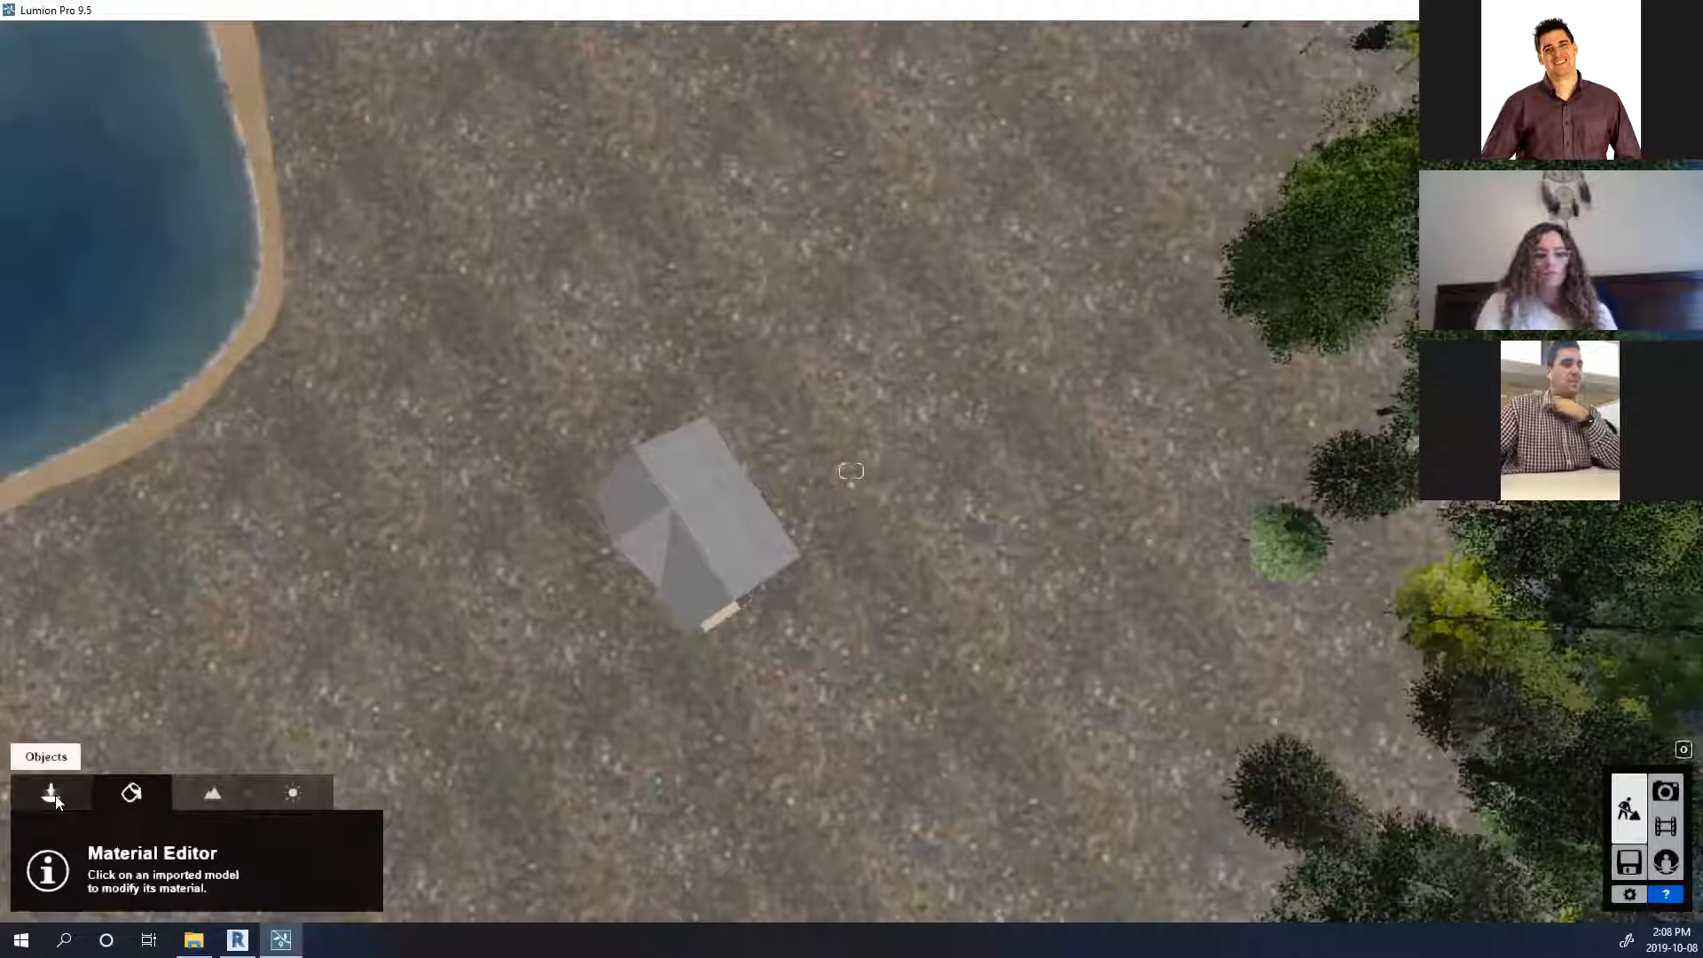
left_click(53, 794)
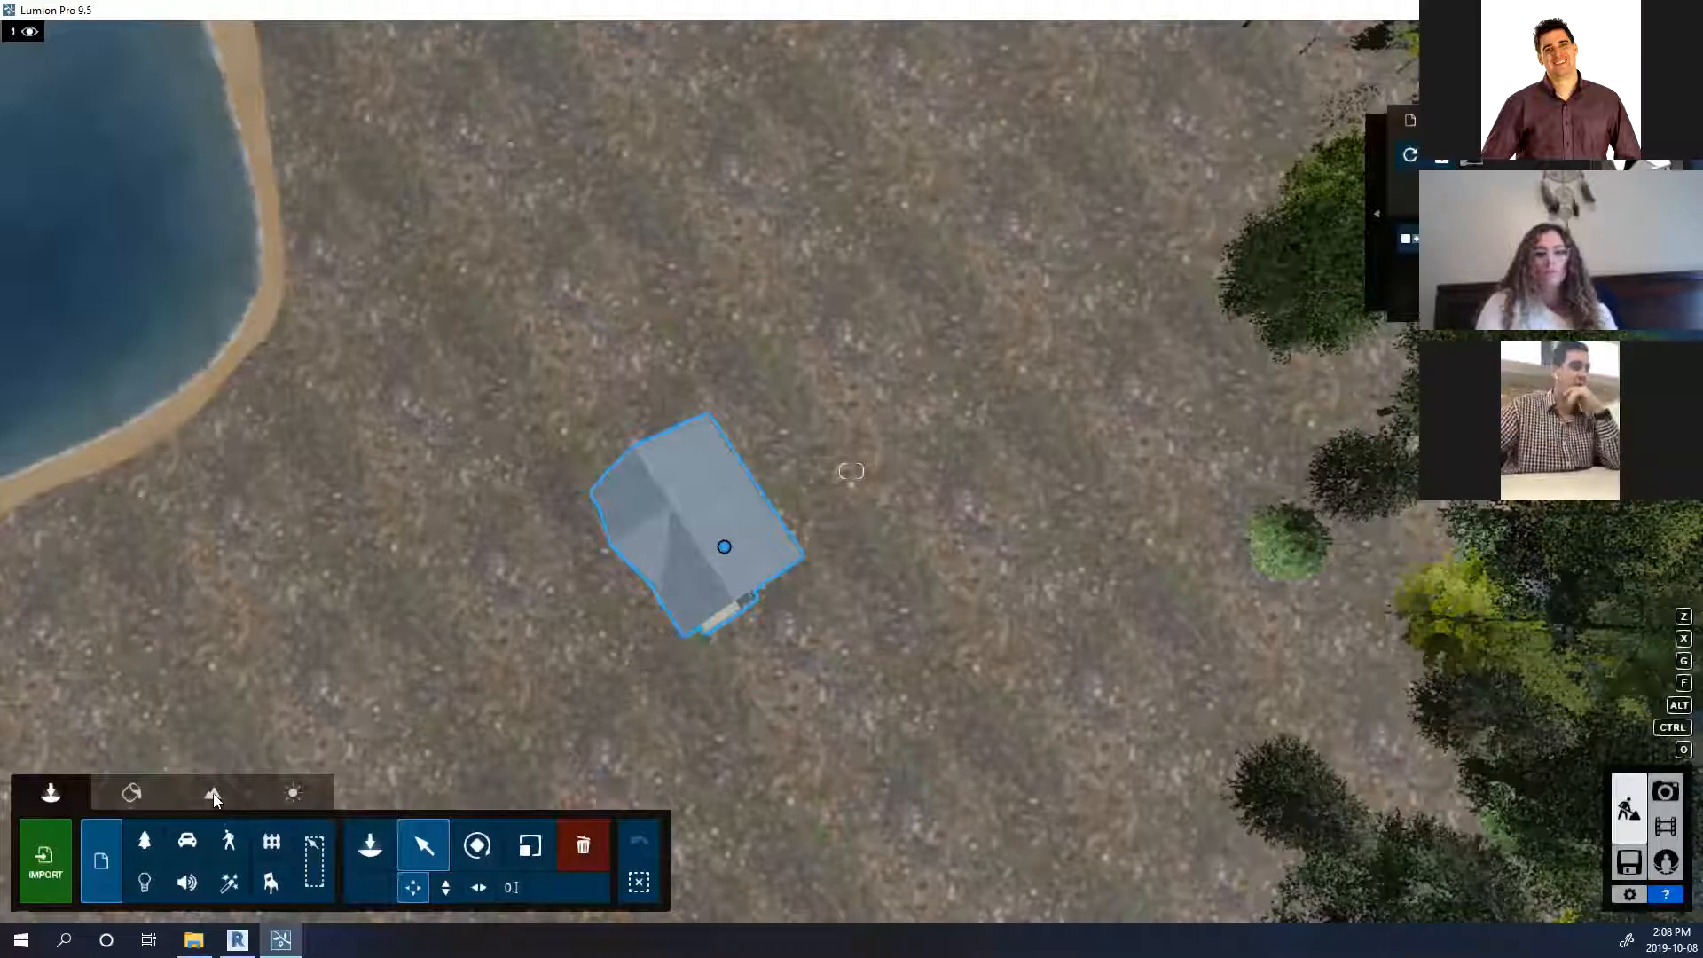
left_click(156, 840)
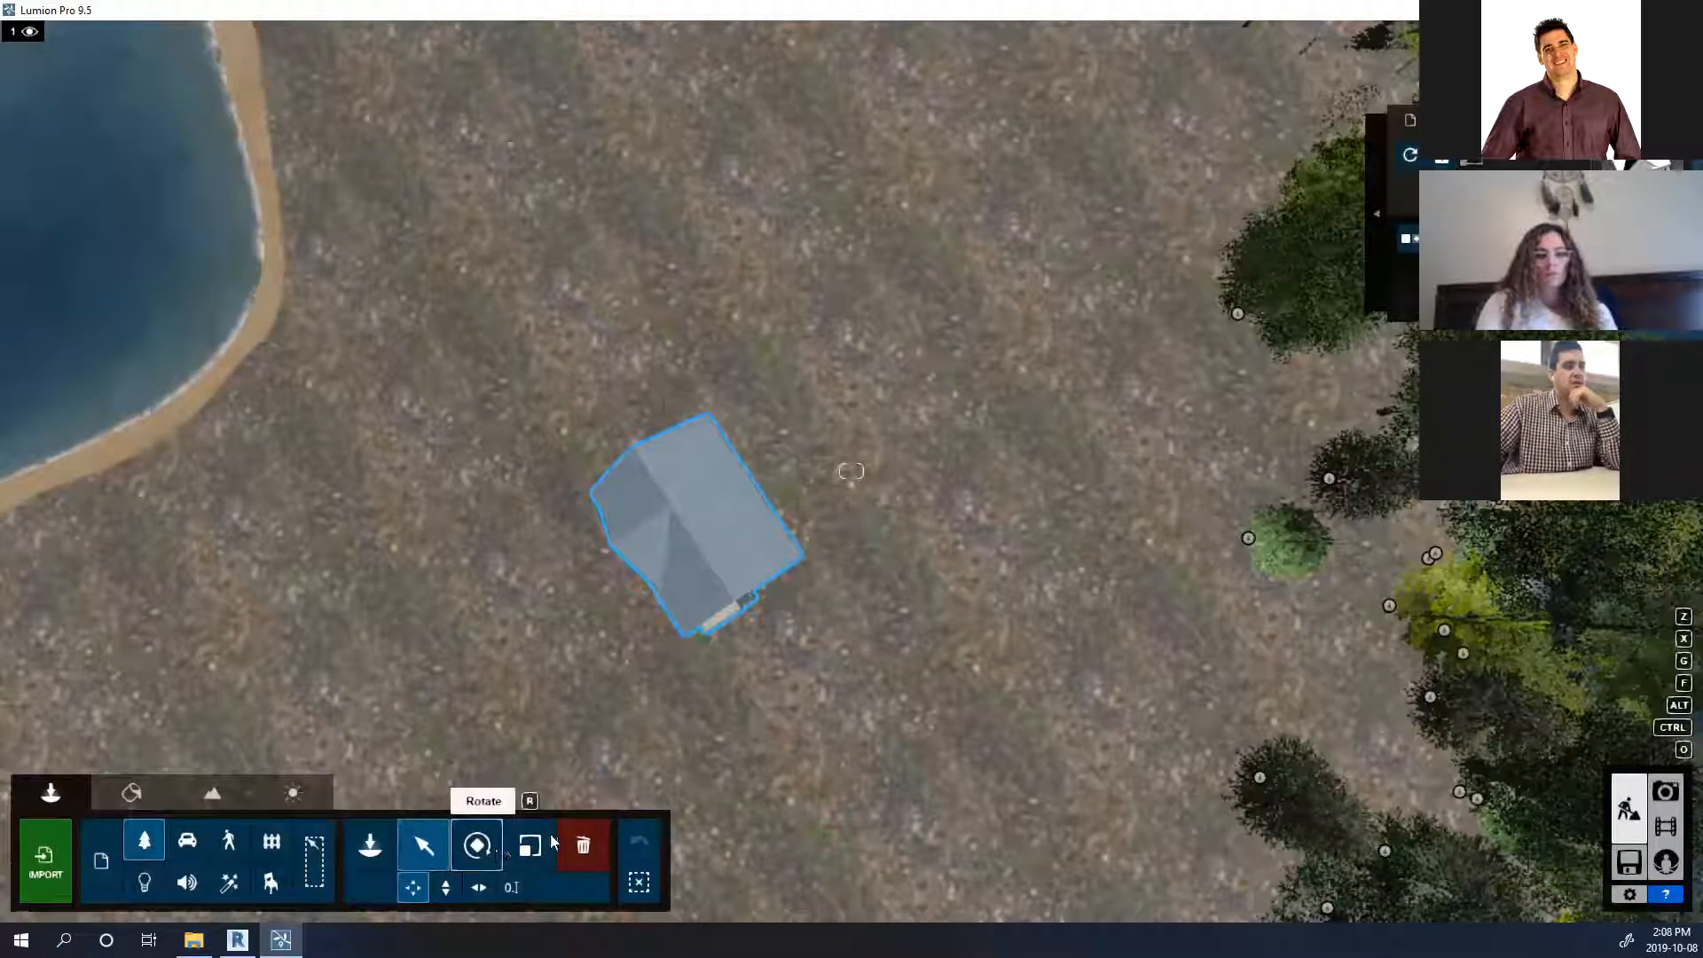
left_click(371, 850)
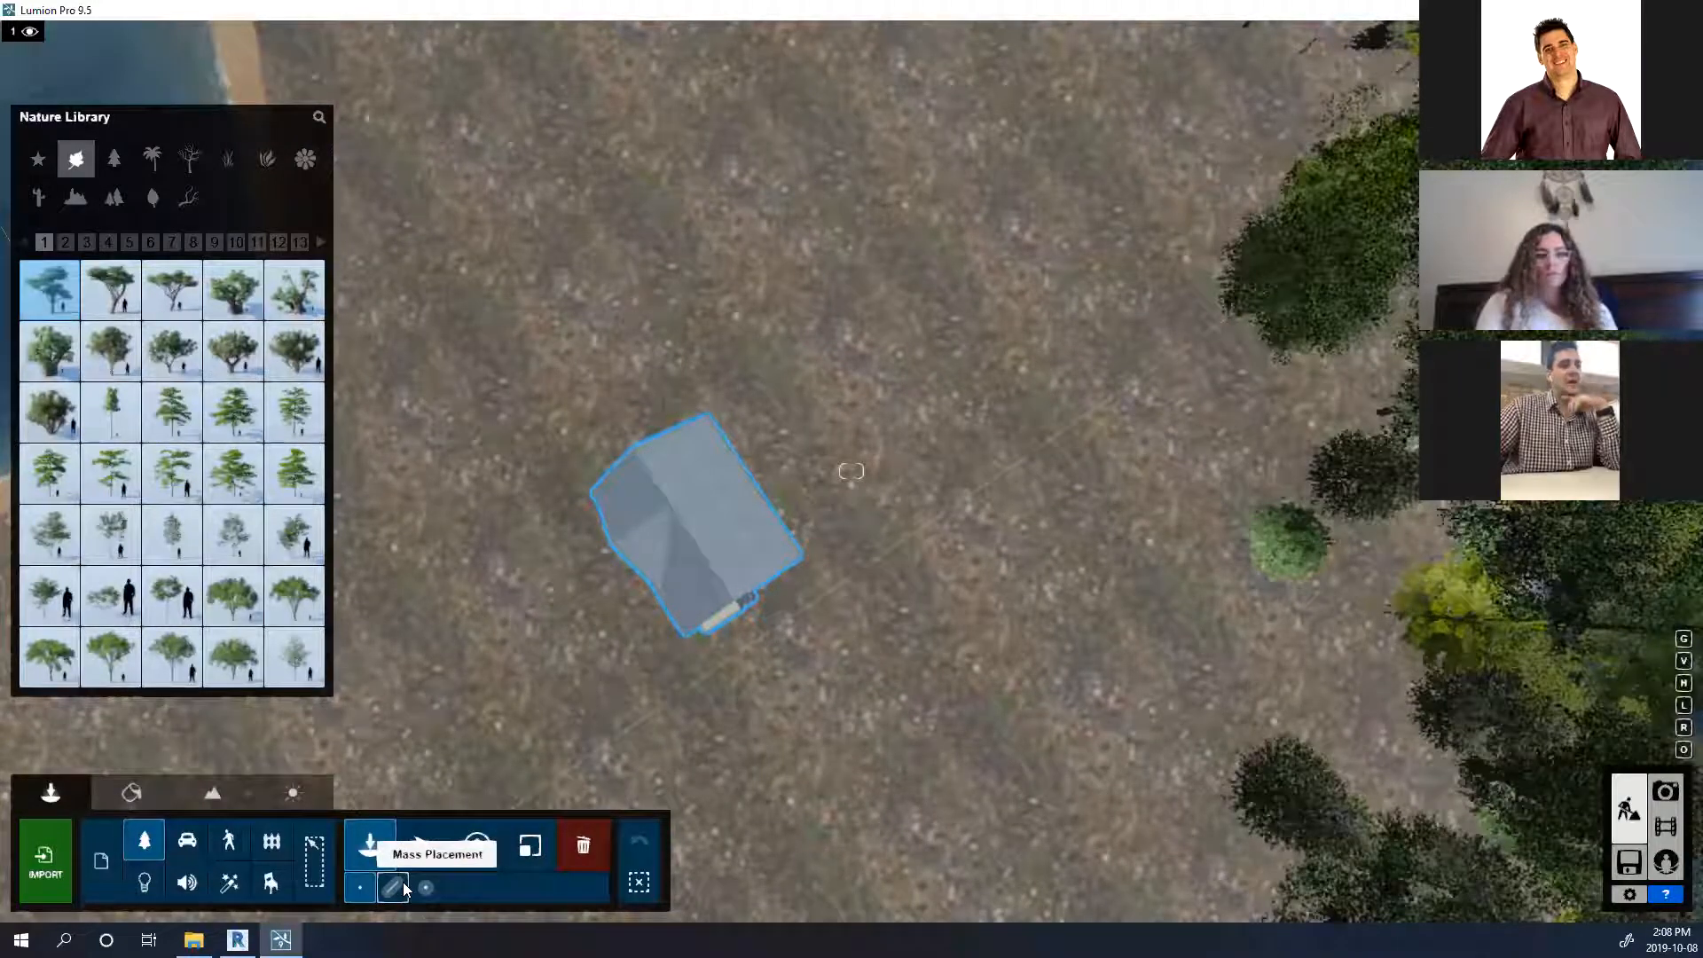
left_click(403, 882)
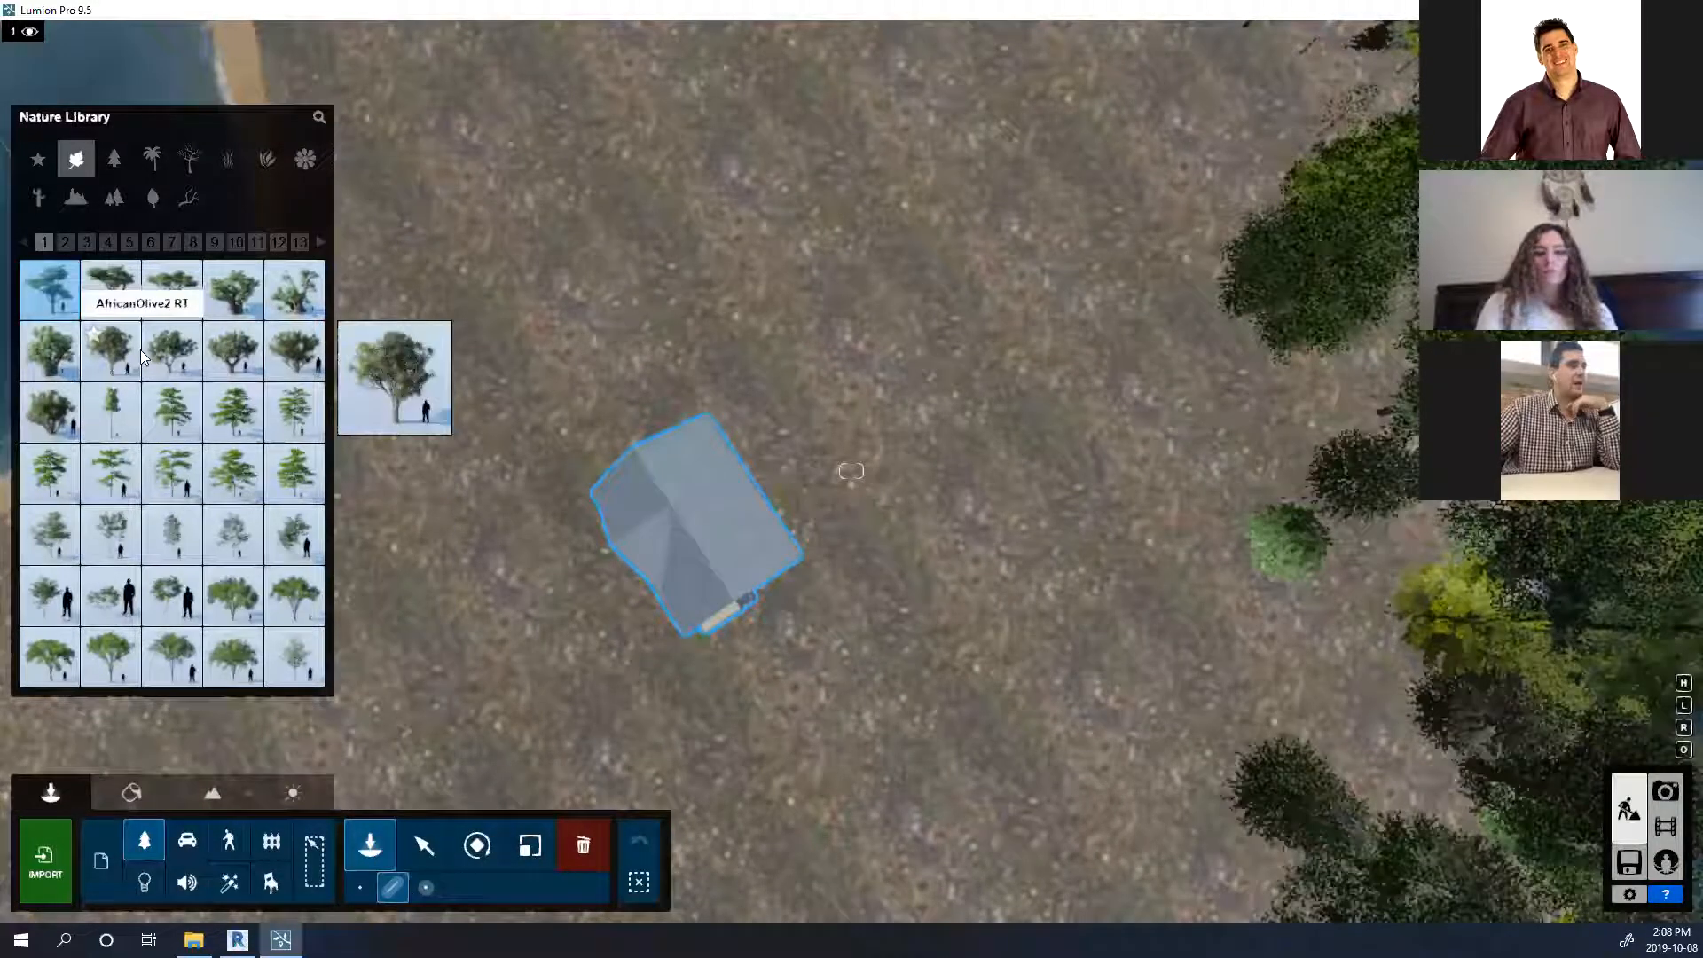
left_click(41, 162)
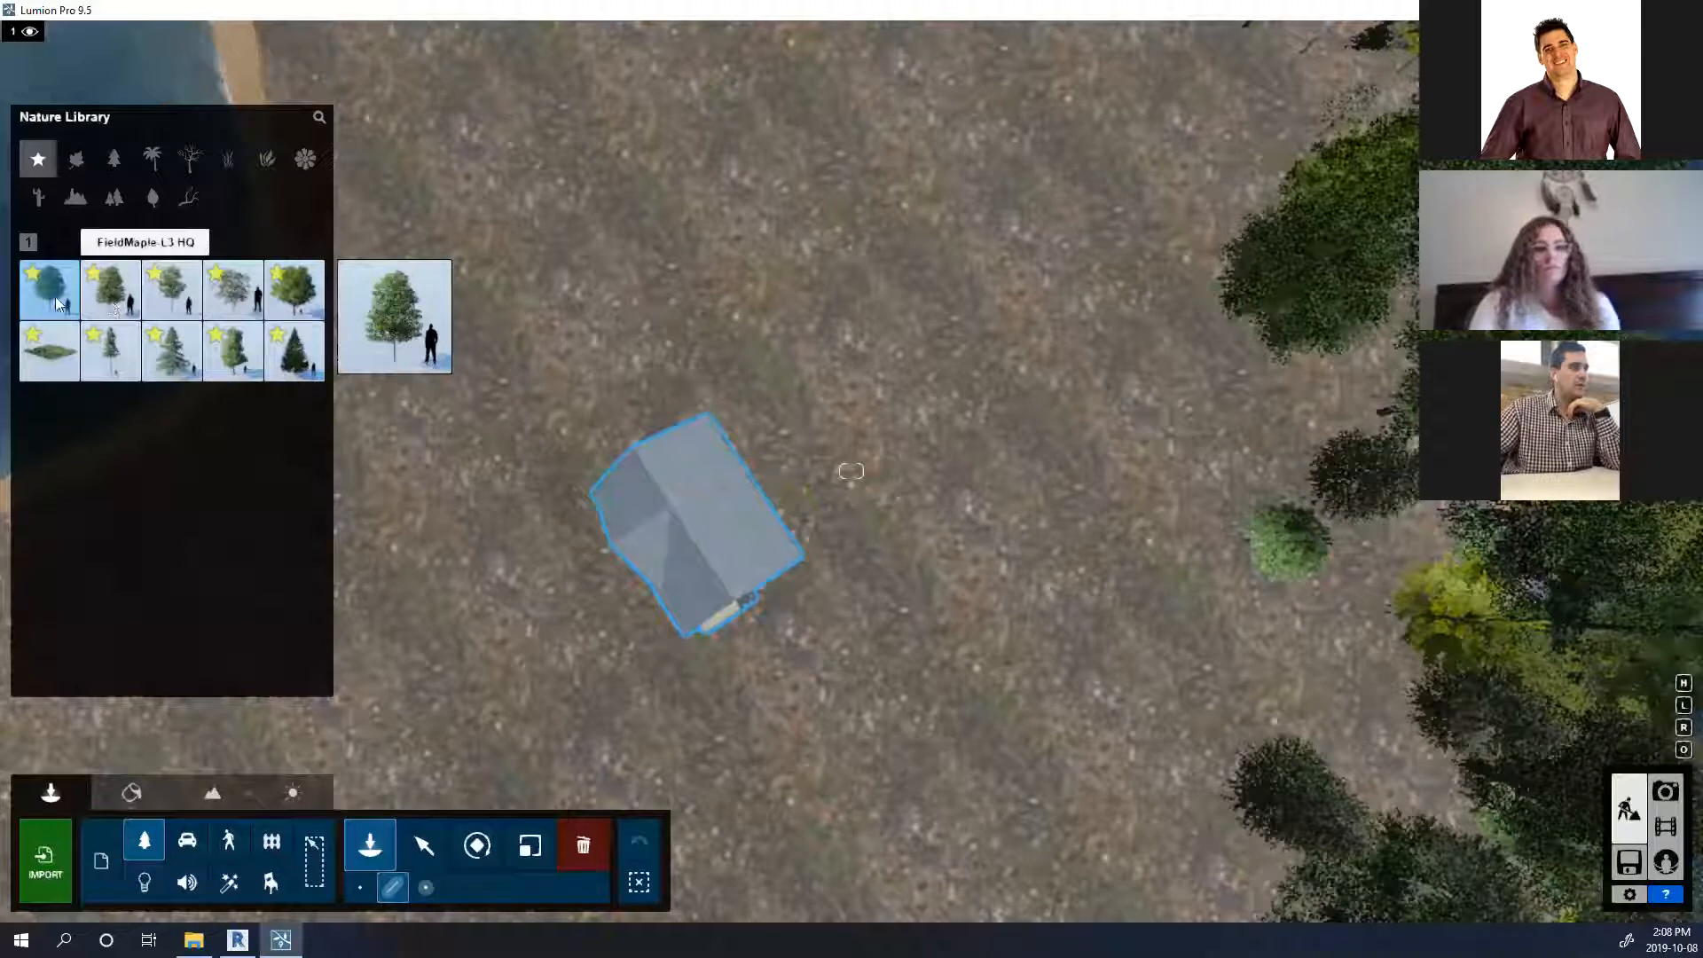
left_click(55, 297)
left_click(751, 236)
left_click(1045, 695)
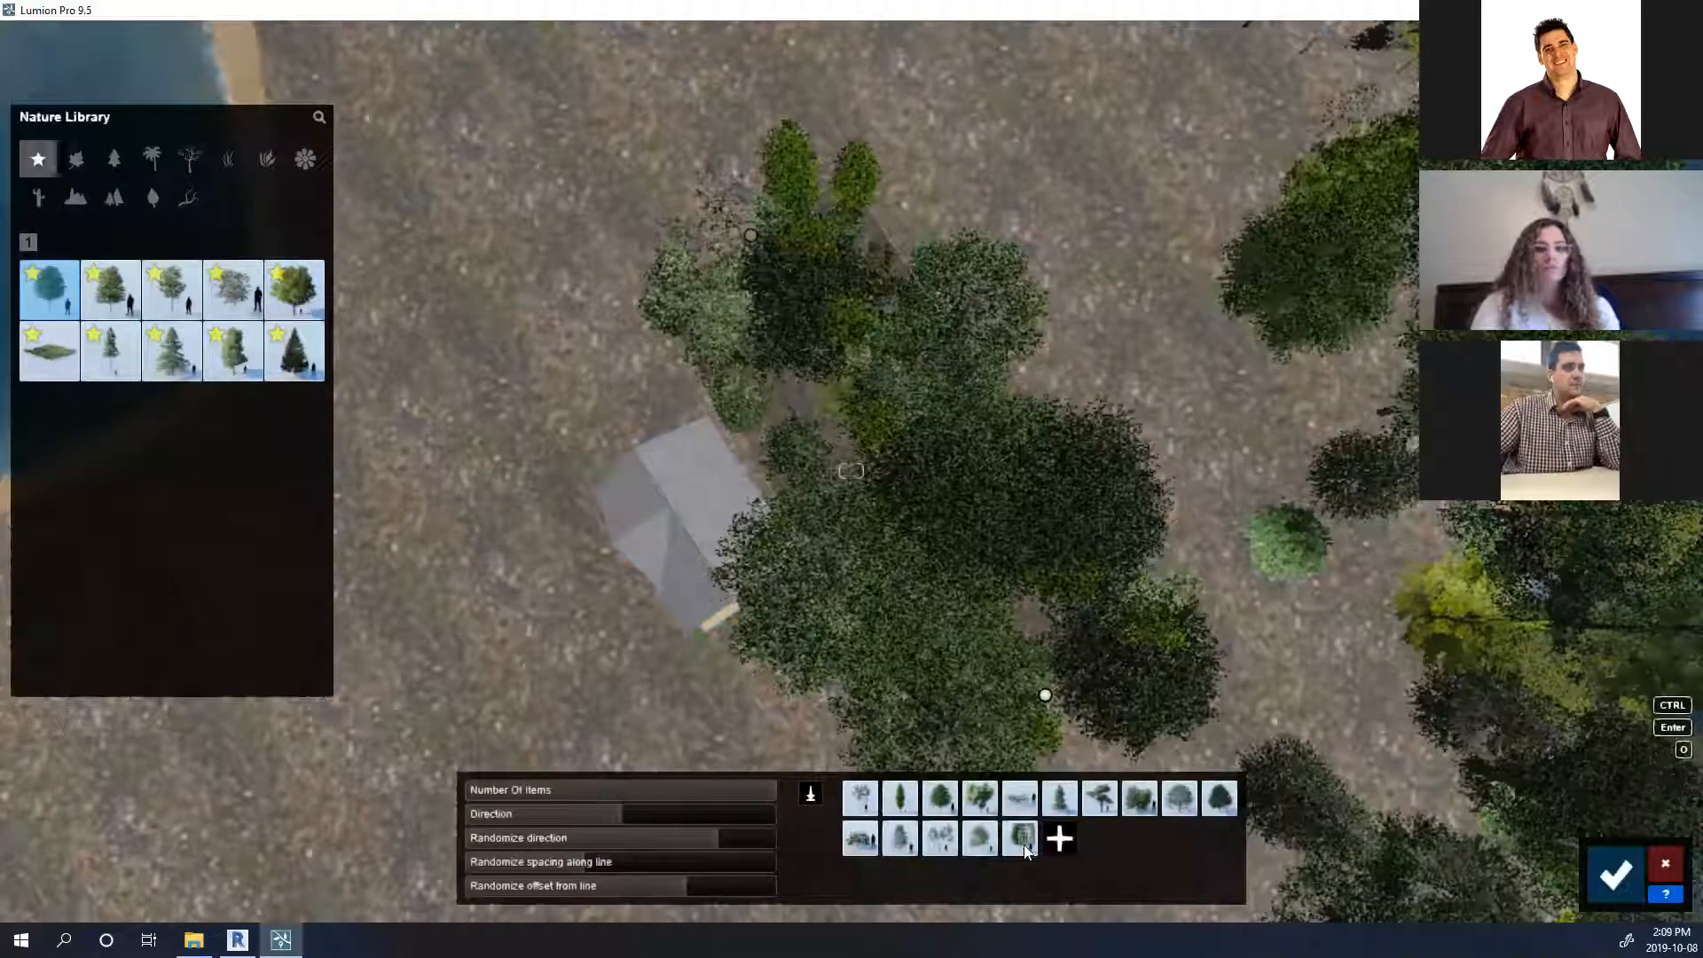
Reduce the tree line's number of items to 41 and shift both its ends away from the garage towards the existing forest.
left_click_drag(740, 794, 664, 797)
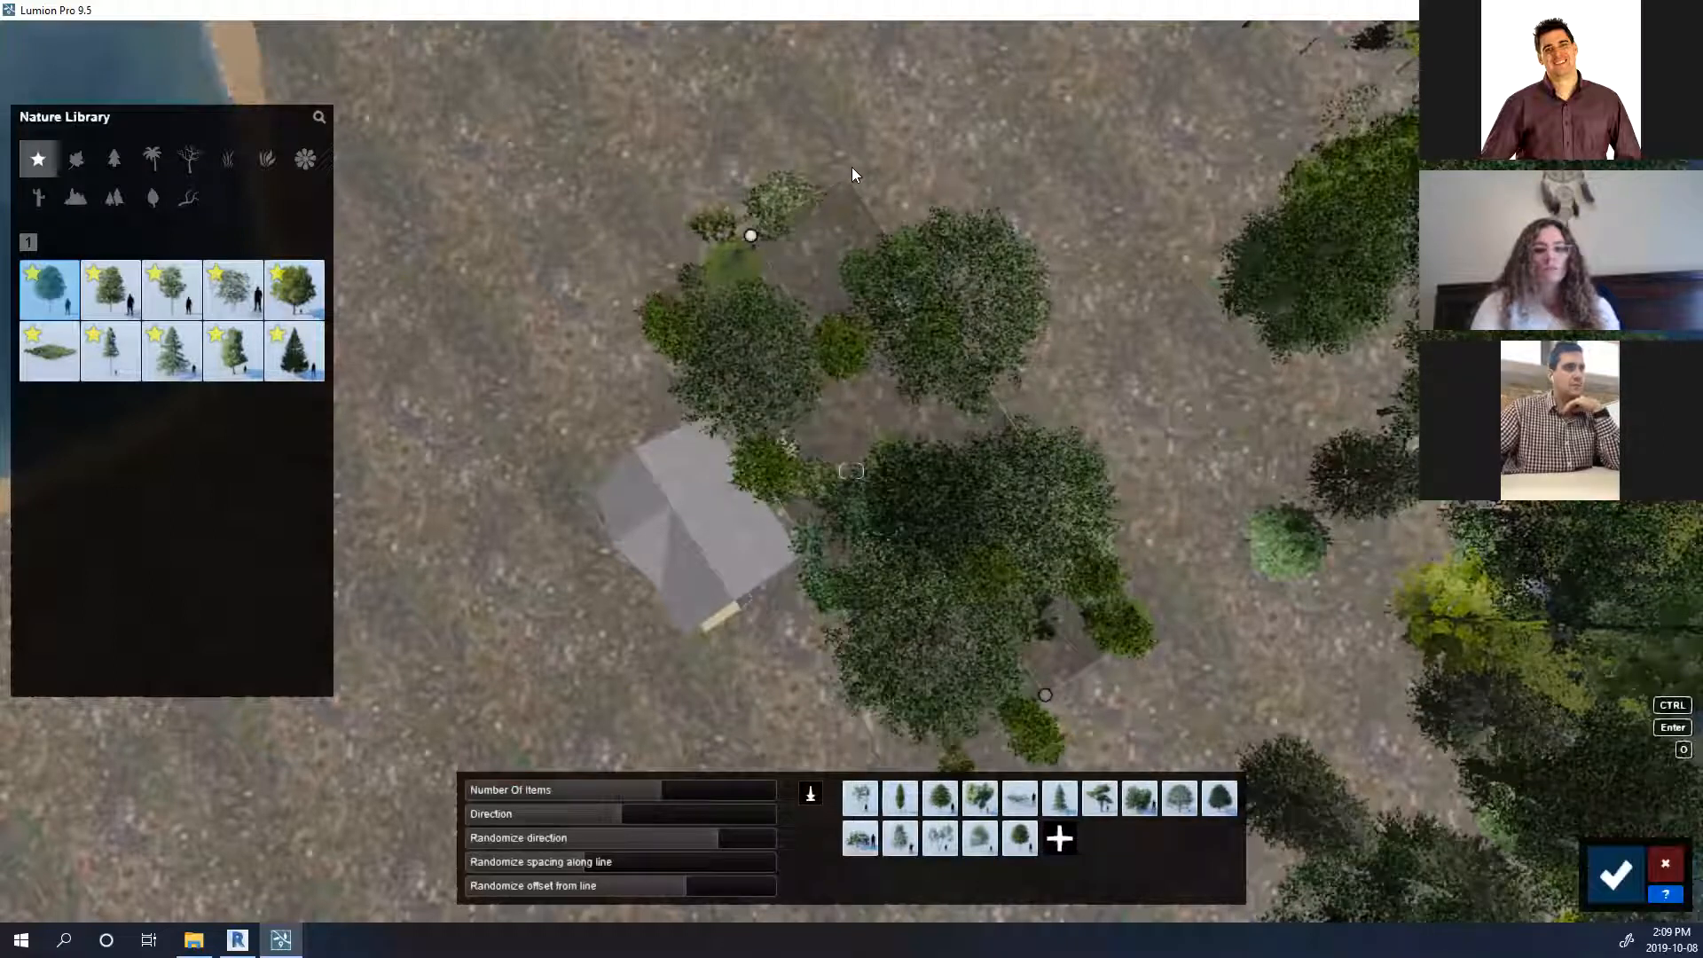
left_click_drag(748, 232, 864, 165)
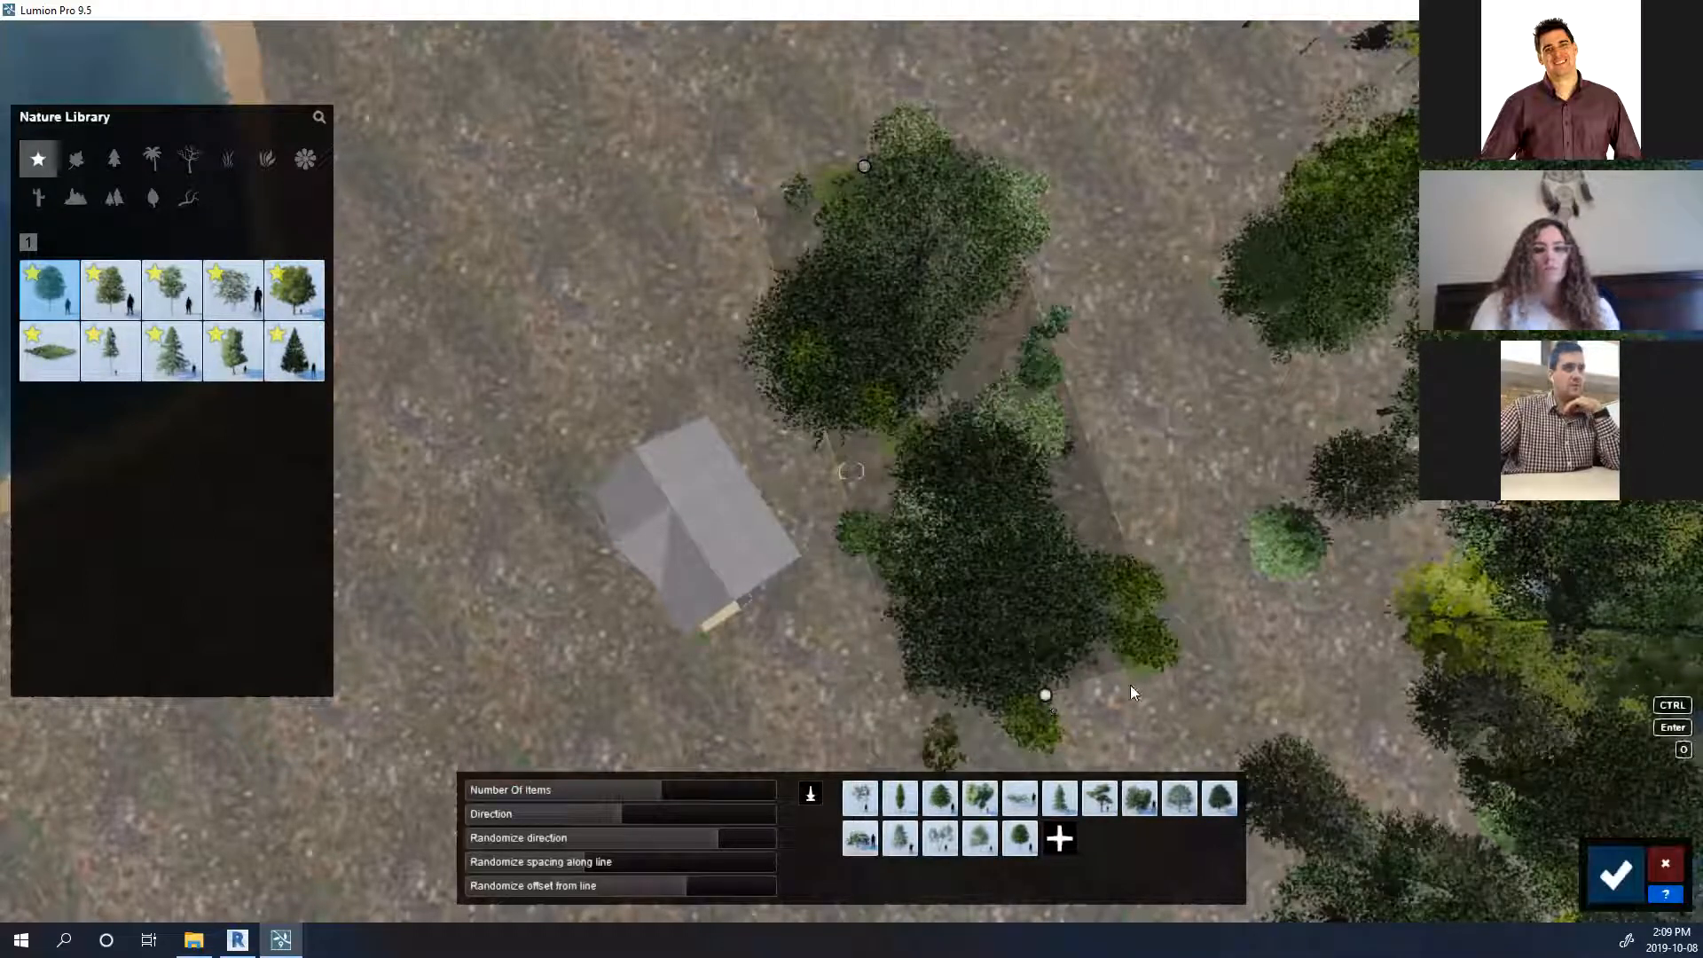
left_click_drag(1045, 695, 1173, 685)
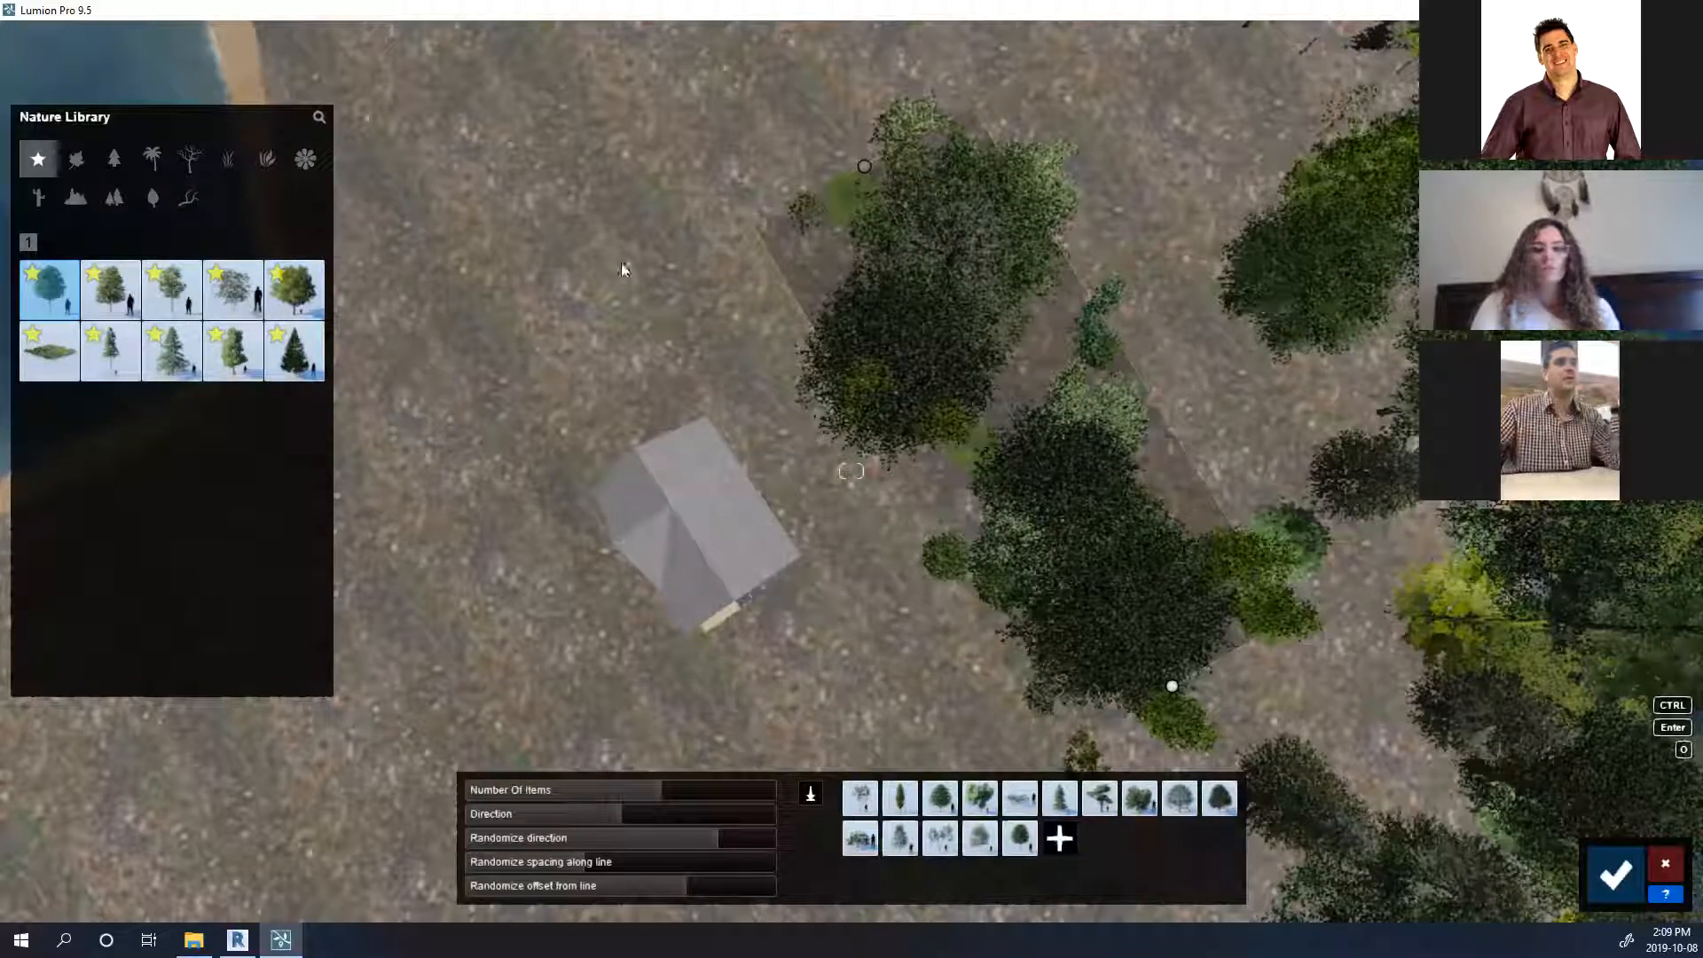
left_click_drag(863, 167, 915, 163)
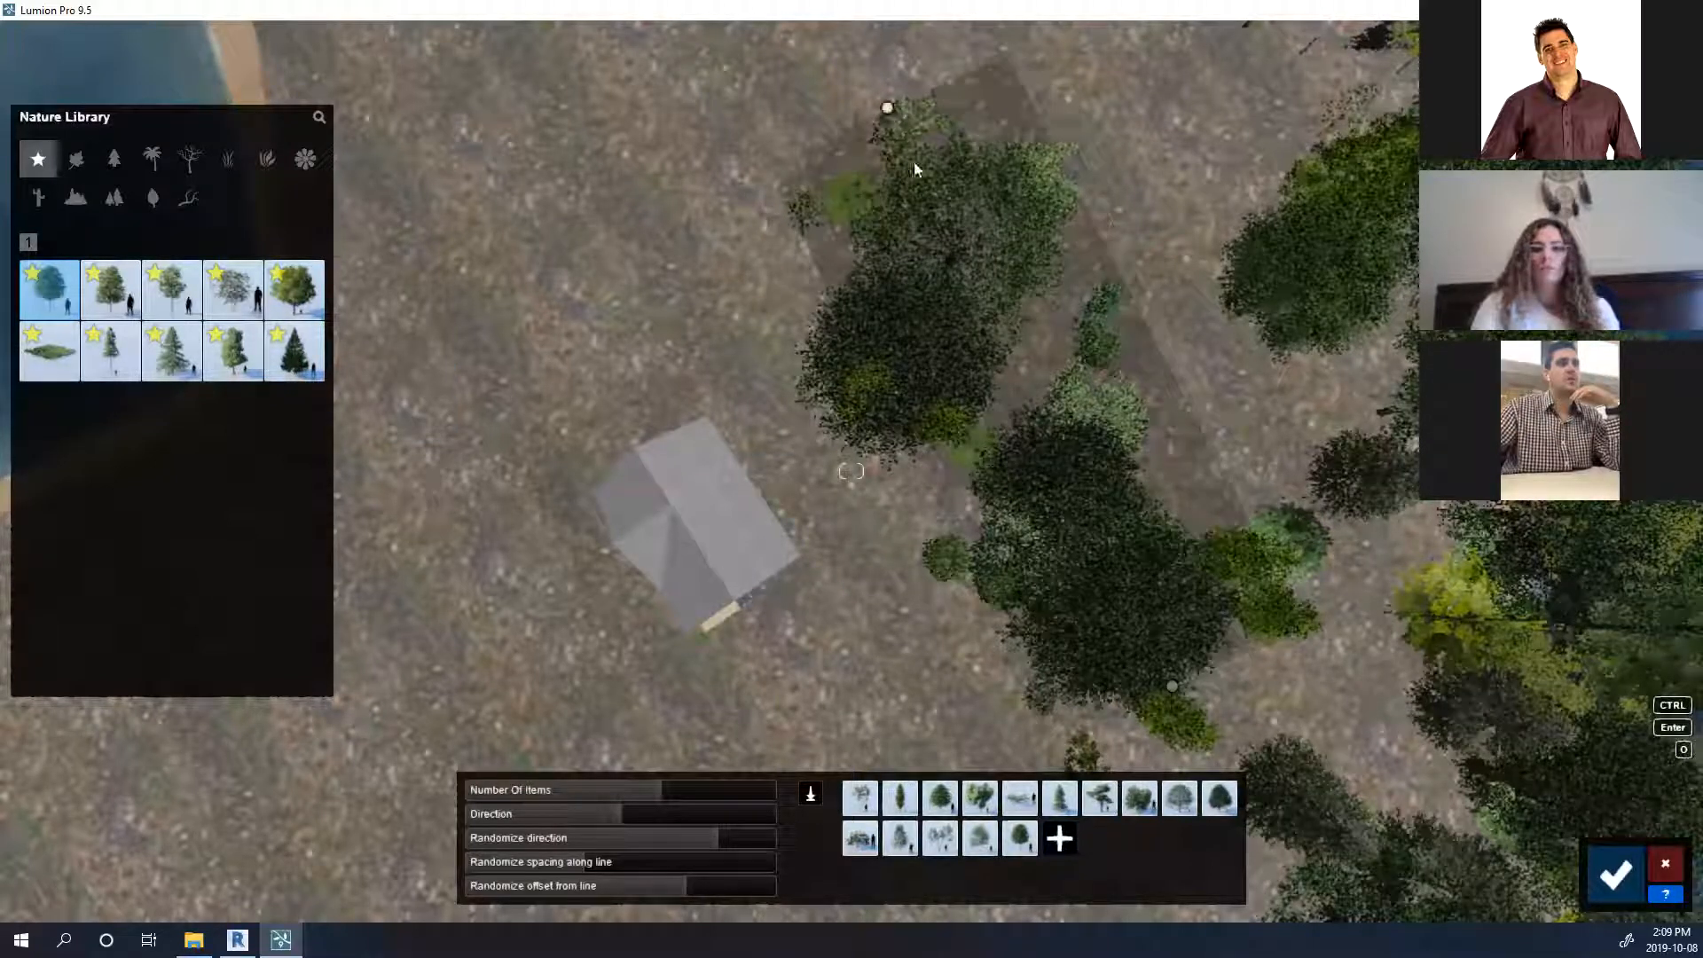
left_click_drag(1171, 684, 1292, 645)
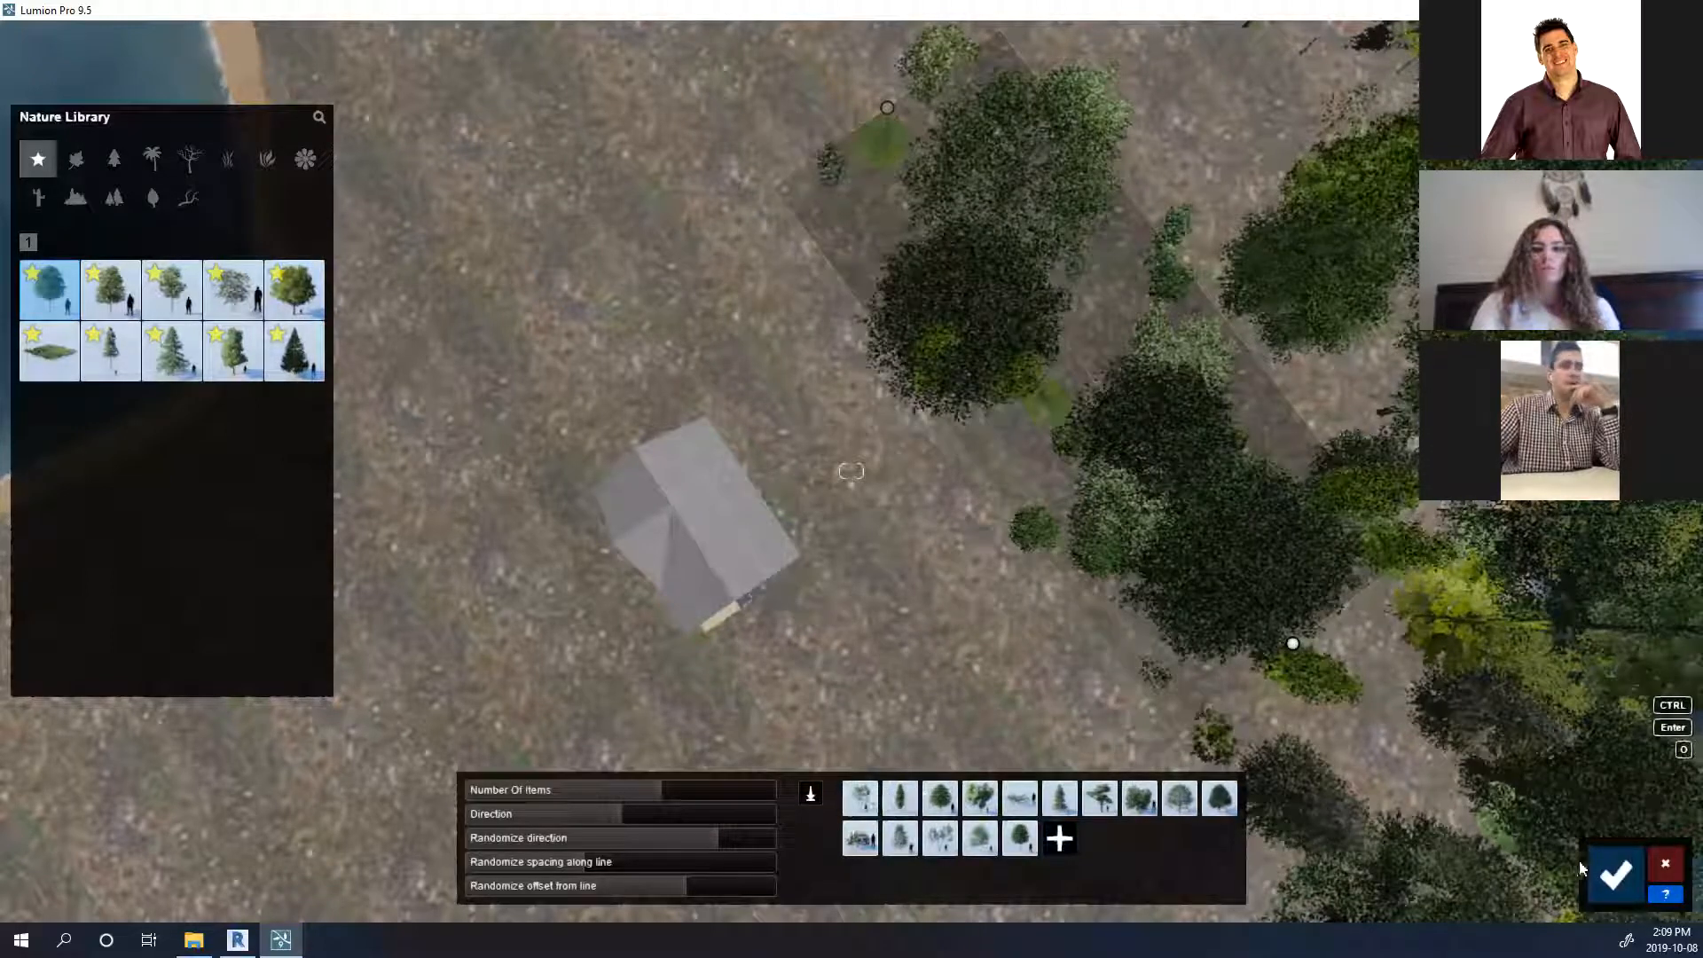
left_click(1612, 874)
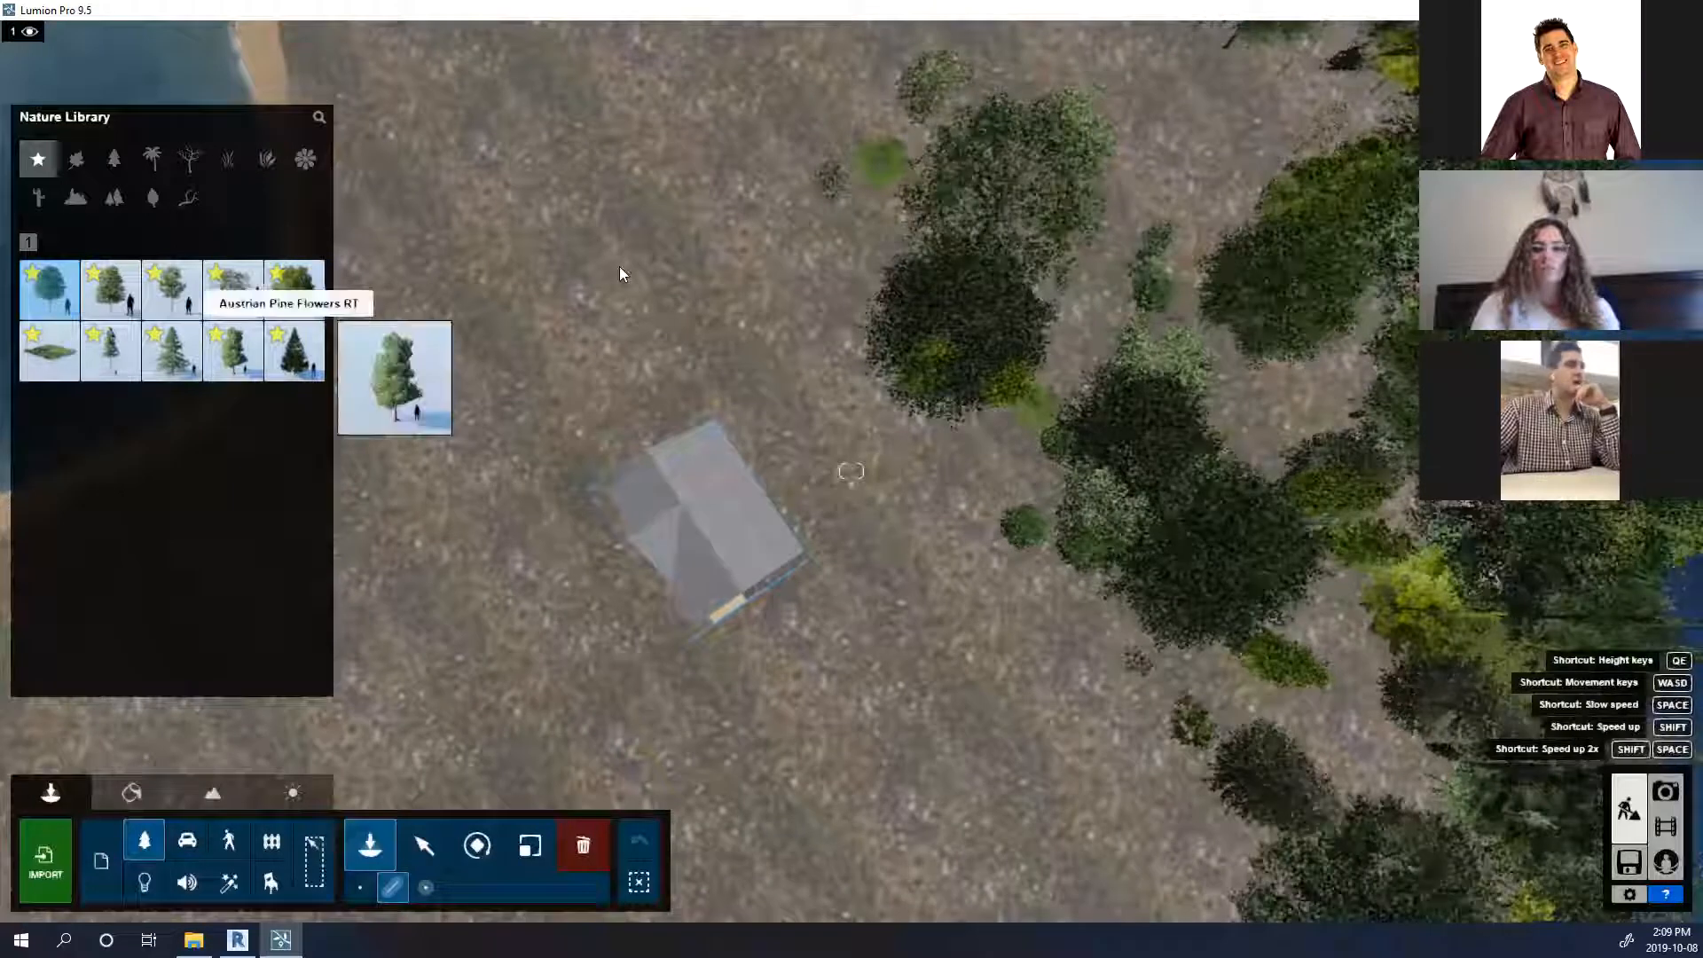
Mass-place two more lines of trees, one from the first group across to the lake and one running down from the shoreline.
left_click(866, 50)
left_click(120, 417)
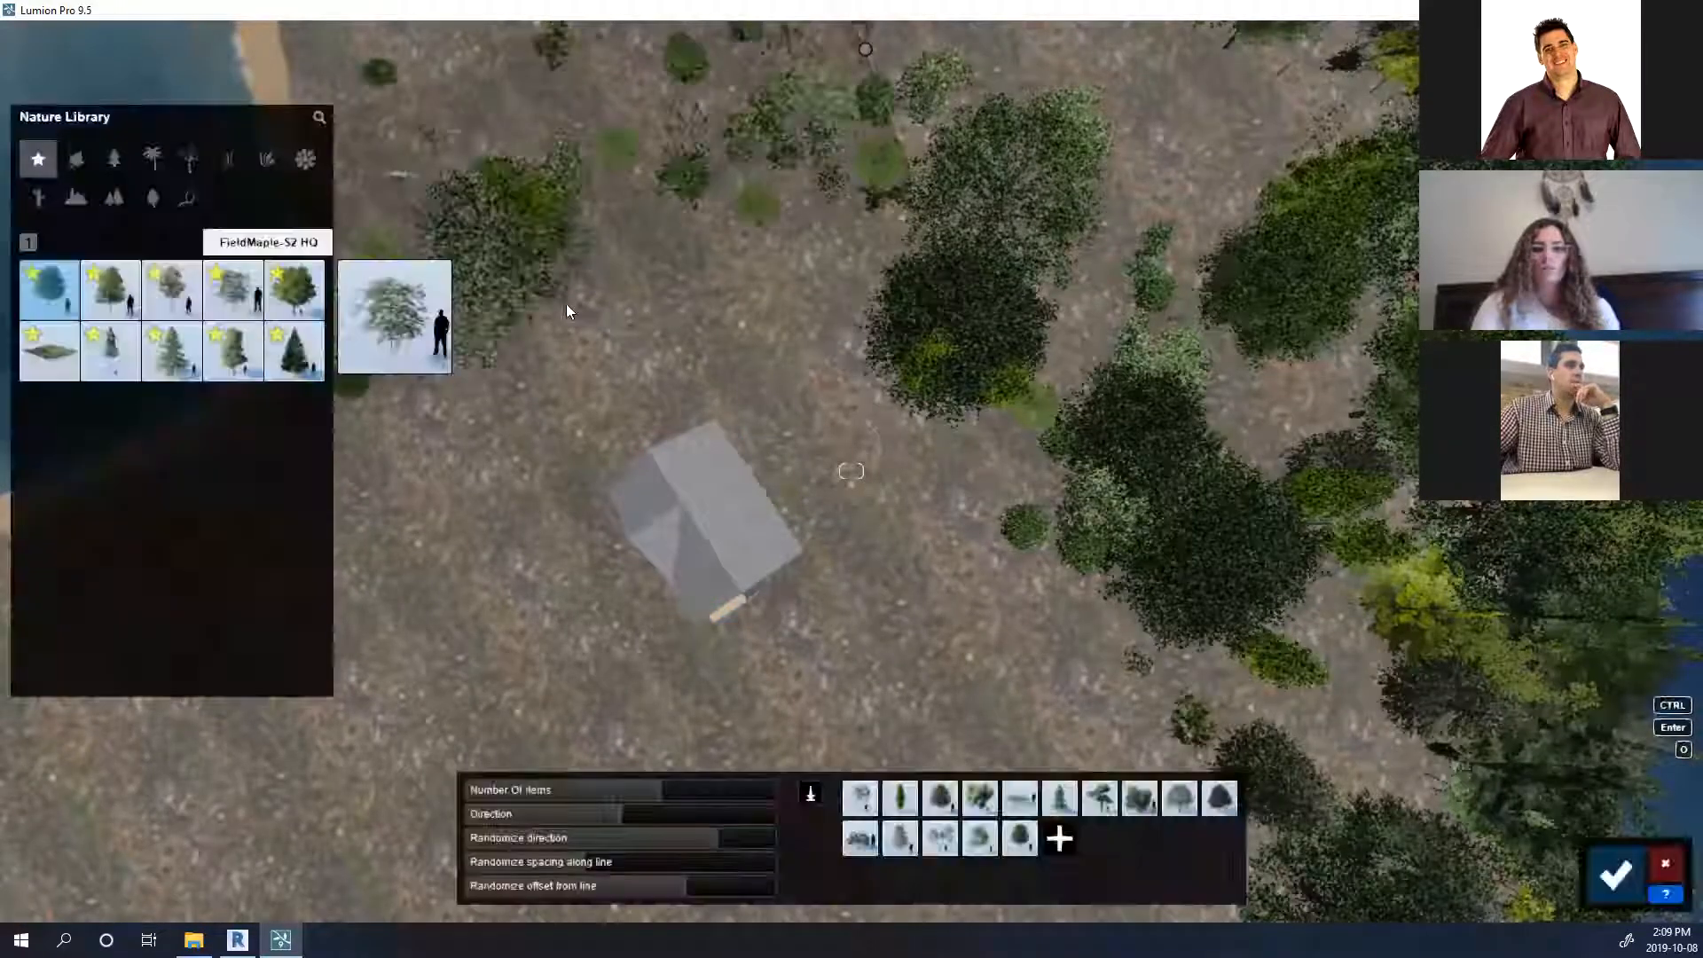
scroll(919, 206, "down", 4)
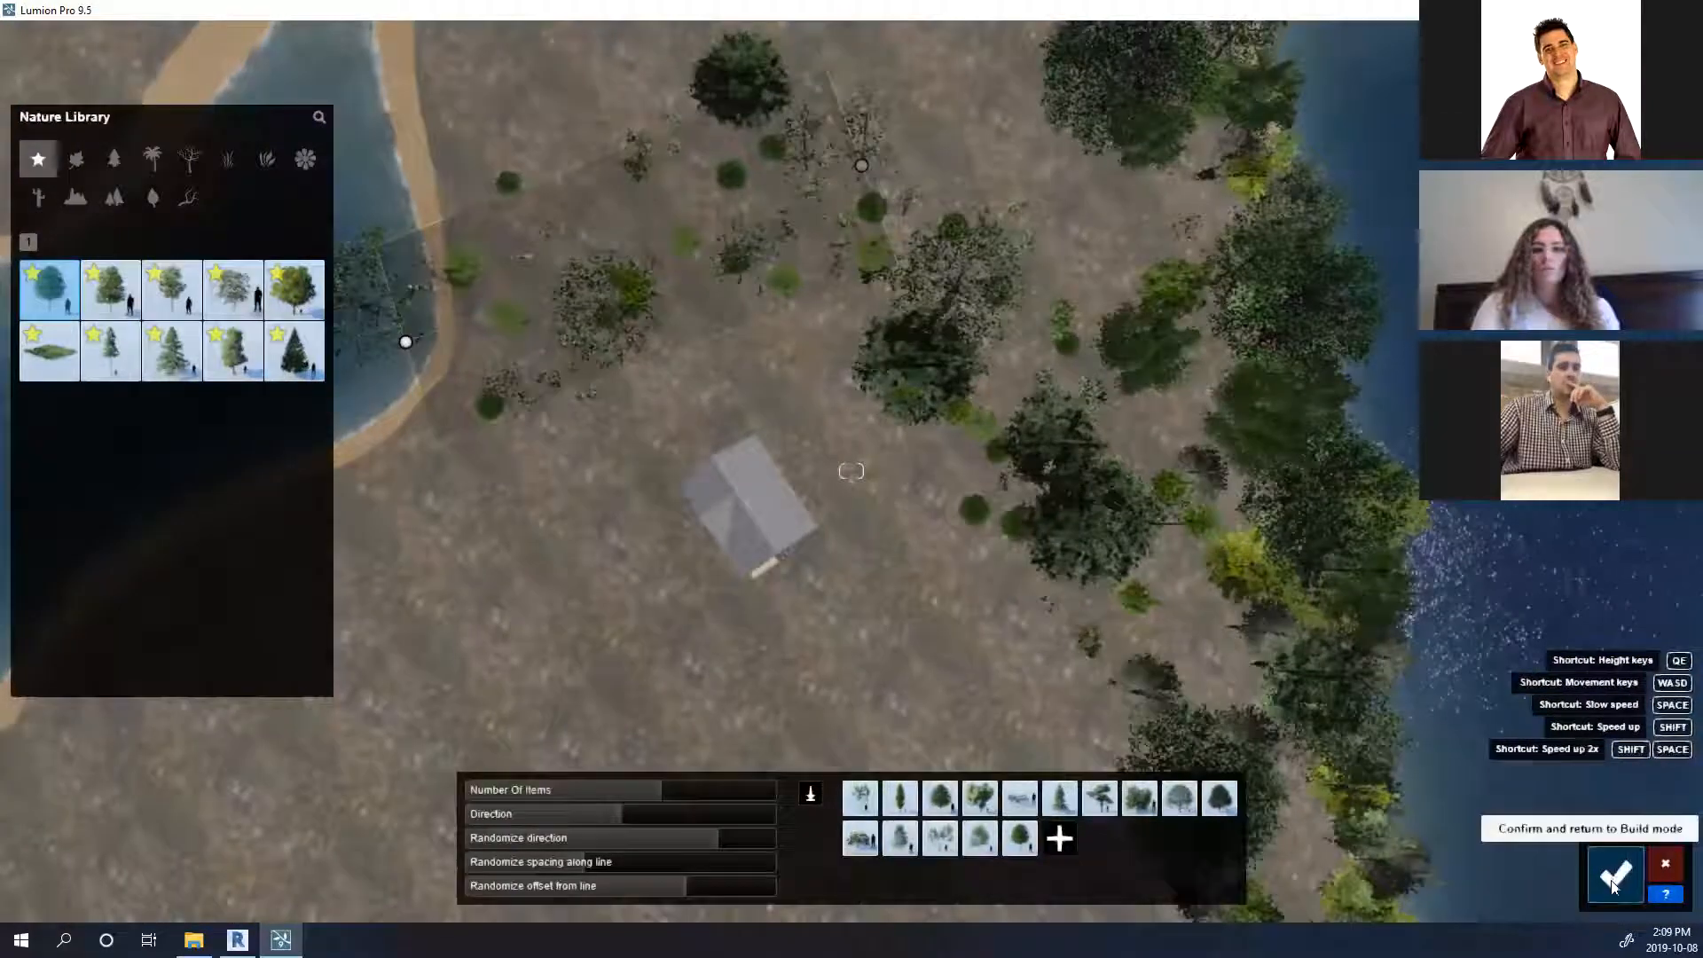
left_click(1615, 886)
left_click(419, 363)
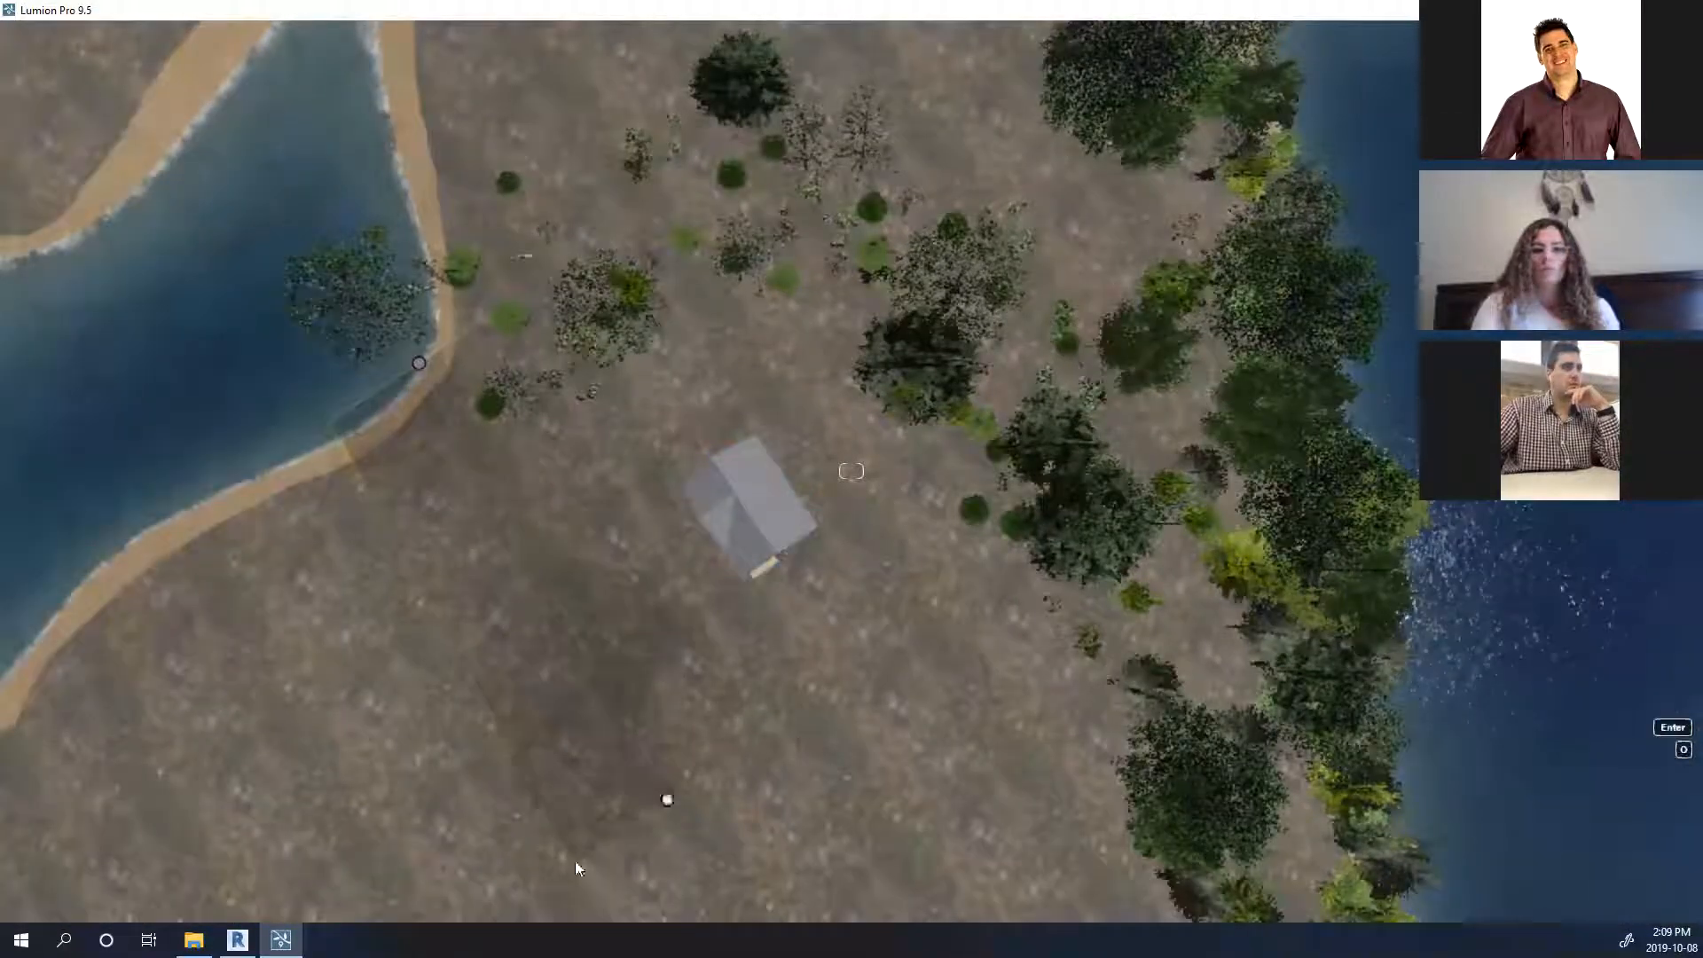
left_click(445, 848)
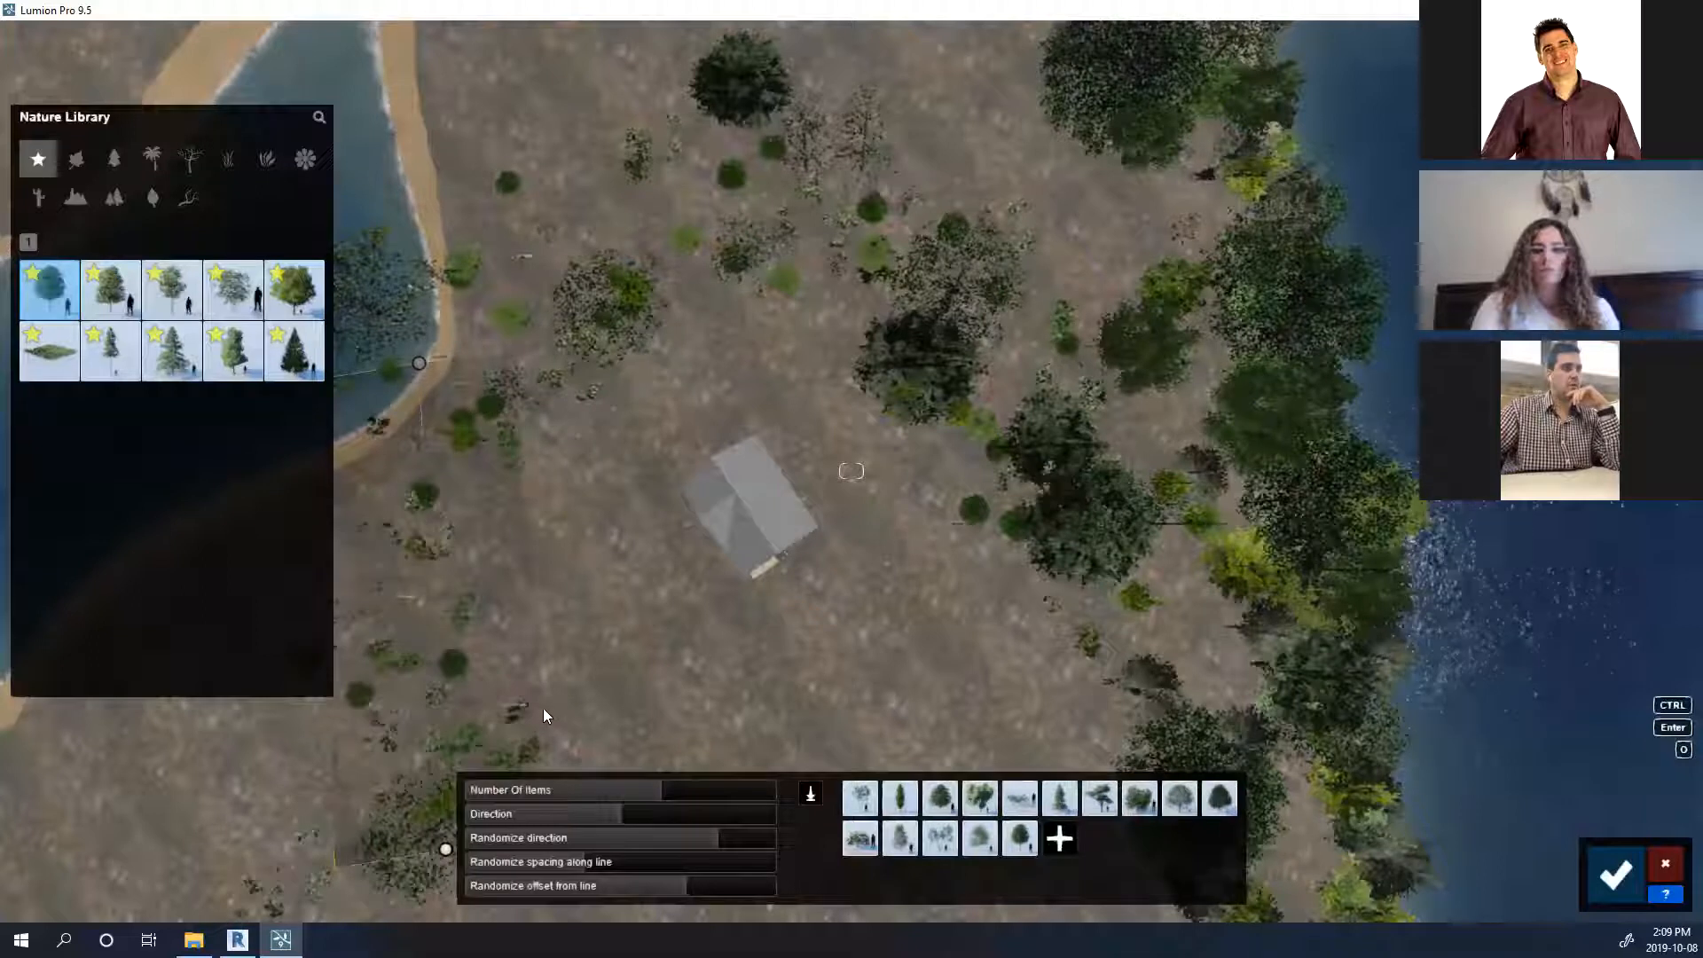
left_click(1631, 882)
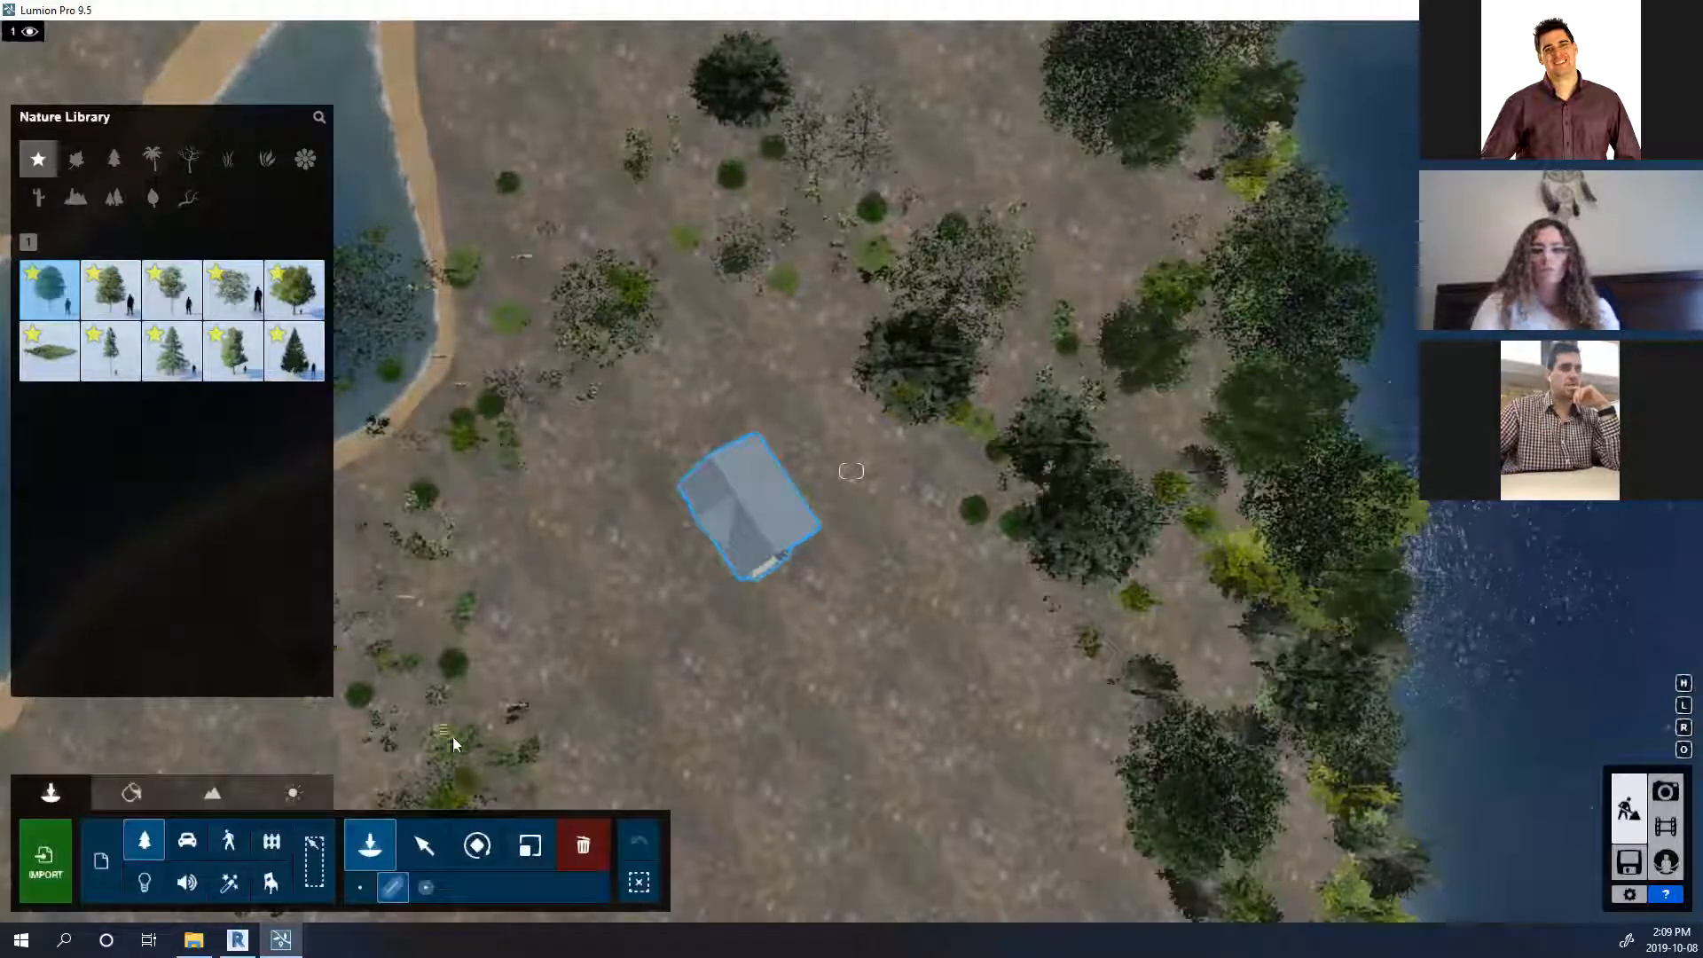
Mass-place another row of trees beside the shoreline row and increase its number of items.
left_click(428, 430)
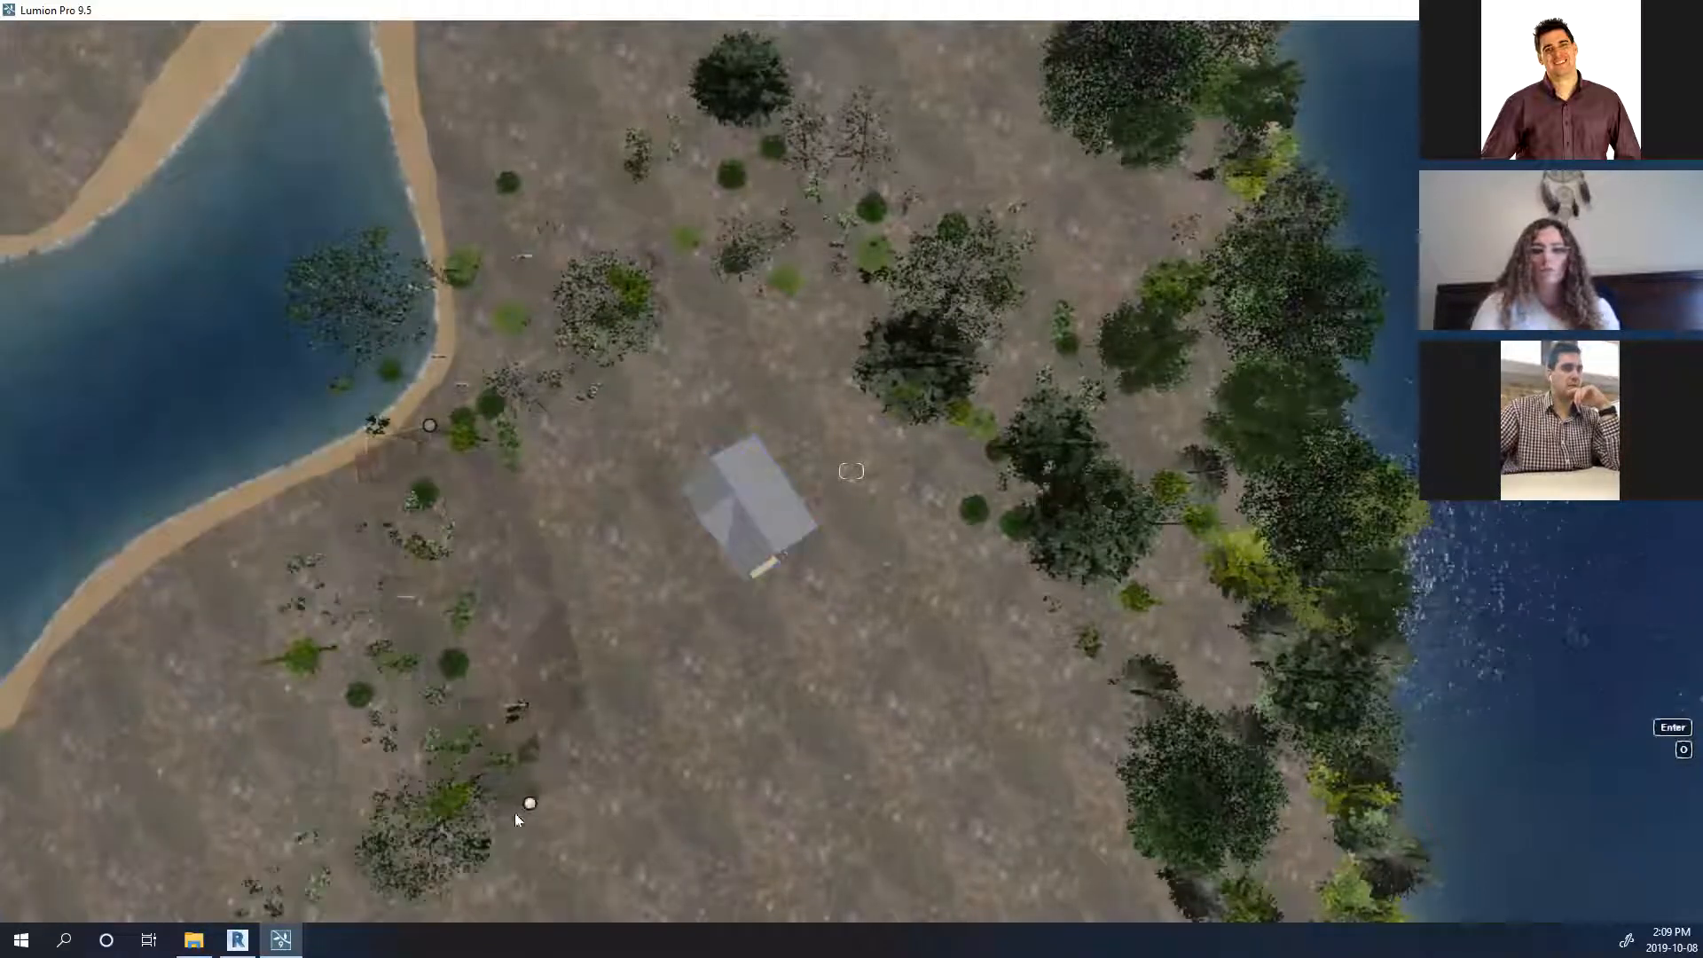
left_click(528, 884)
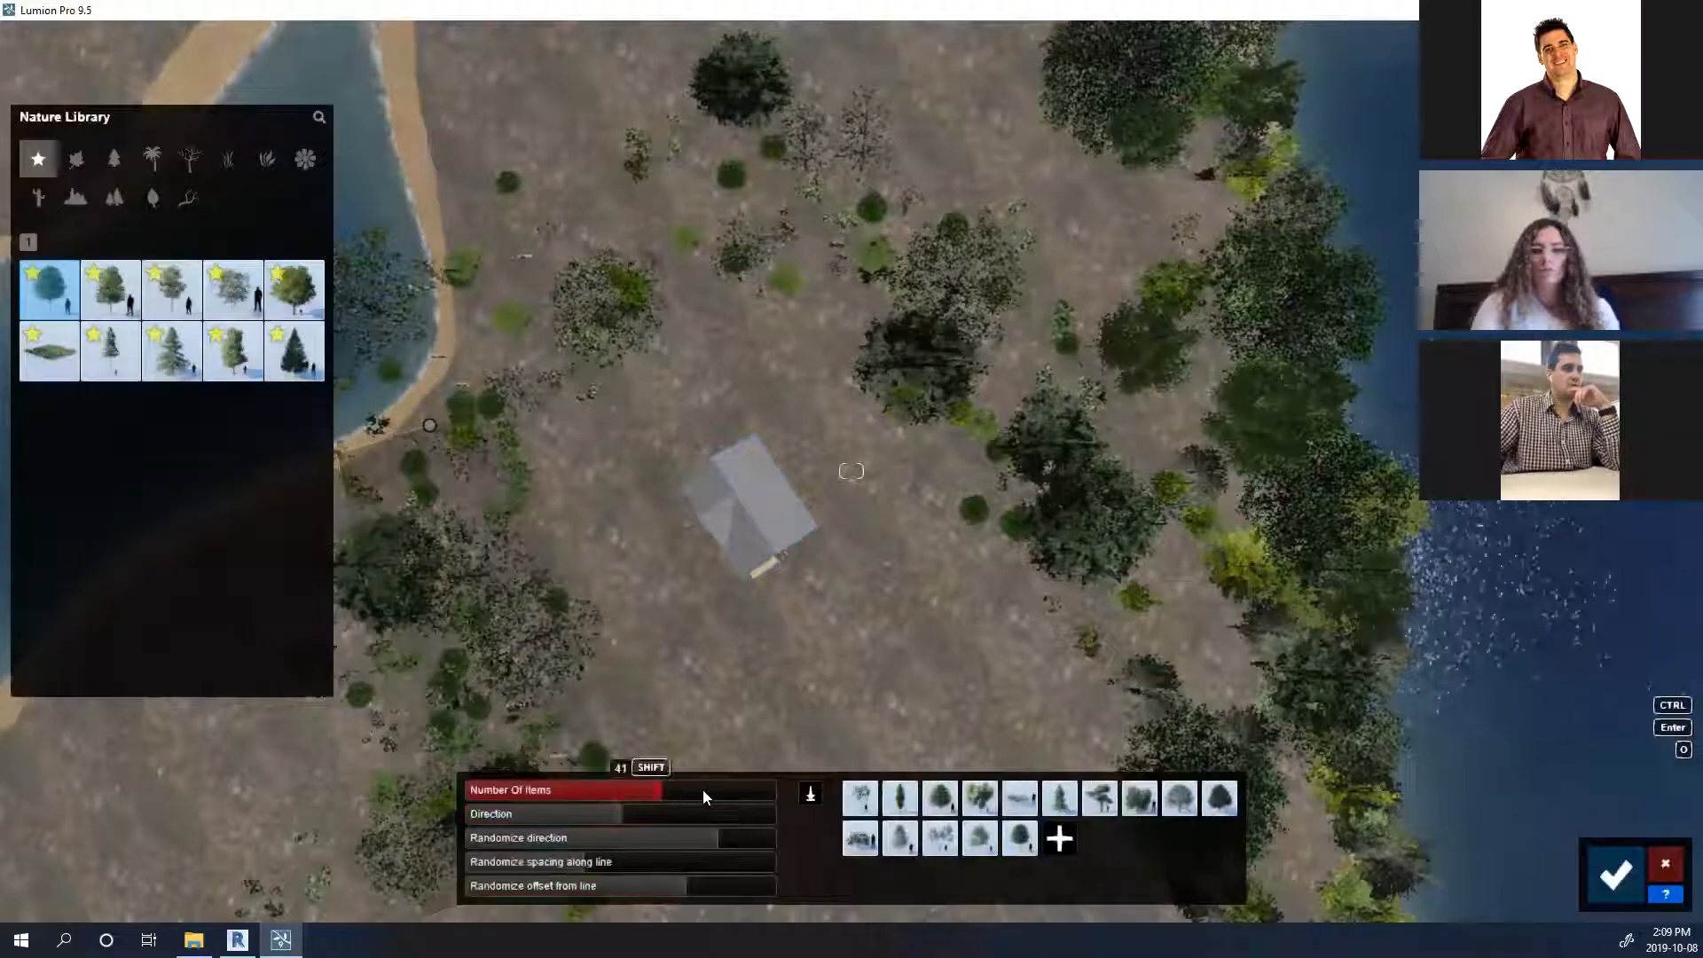
left_click(703, 797)
left_click(1617, 875)
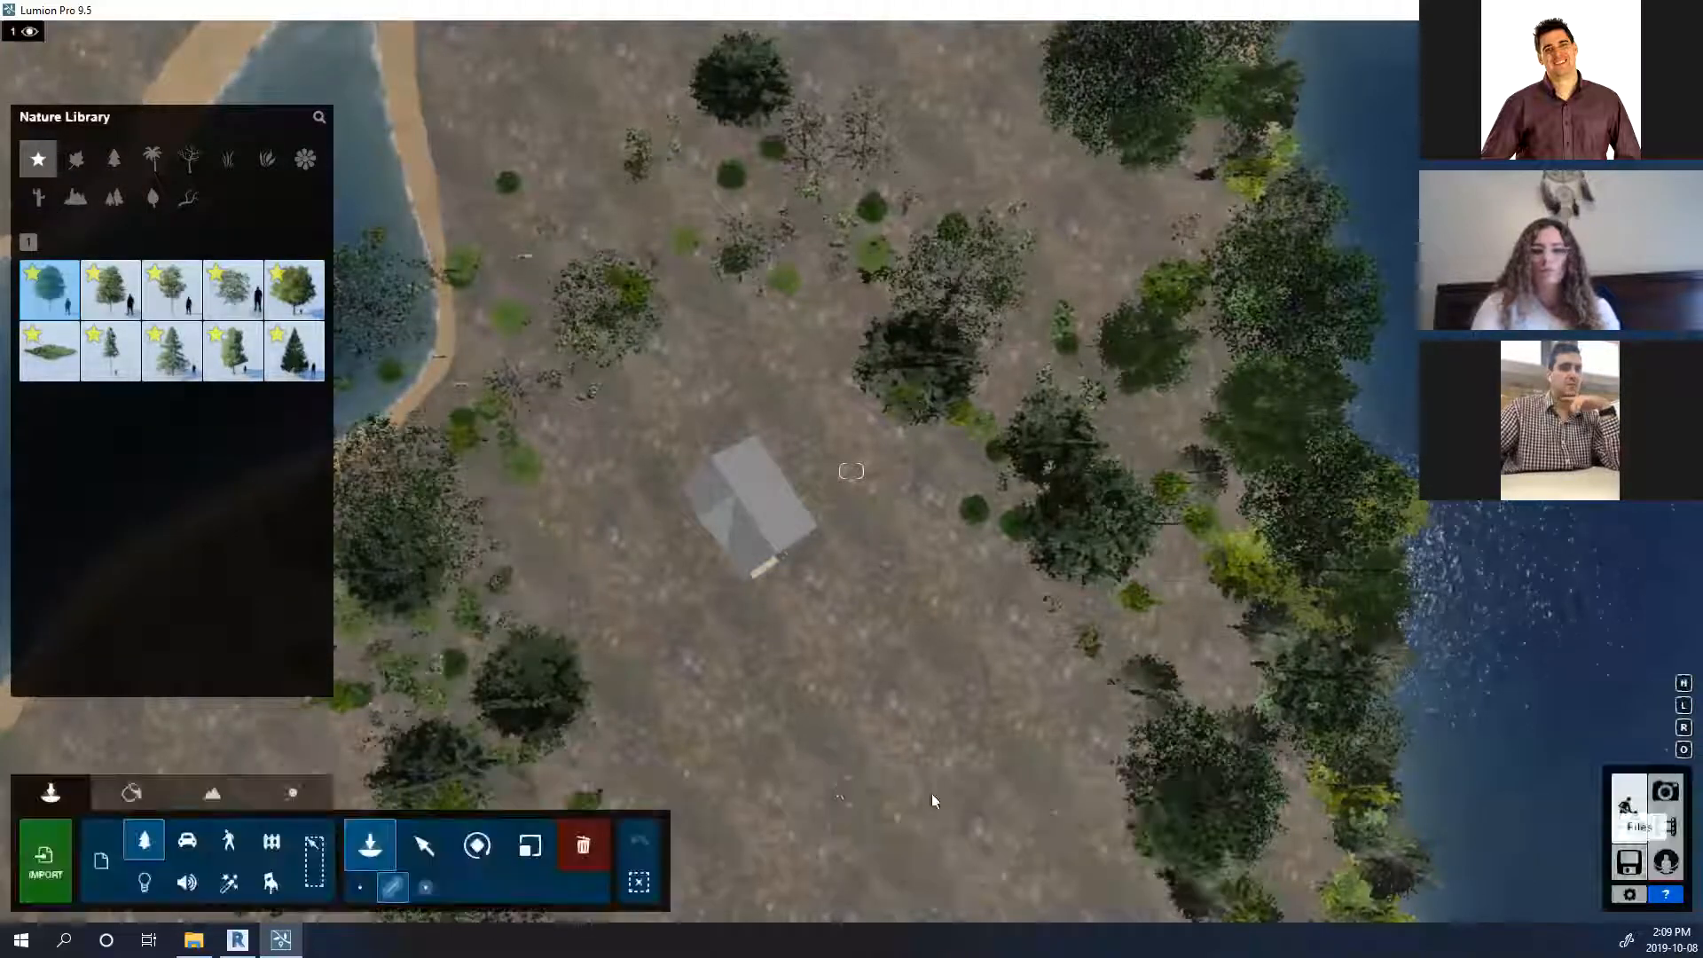
Mass-place a line of trees closing the gap between the shoreline row and the forest, and reposition one end of the line.
left_click(583, 845)
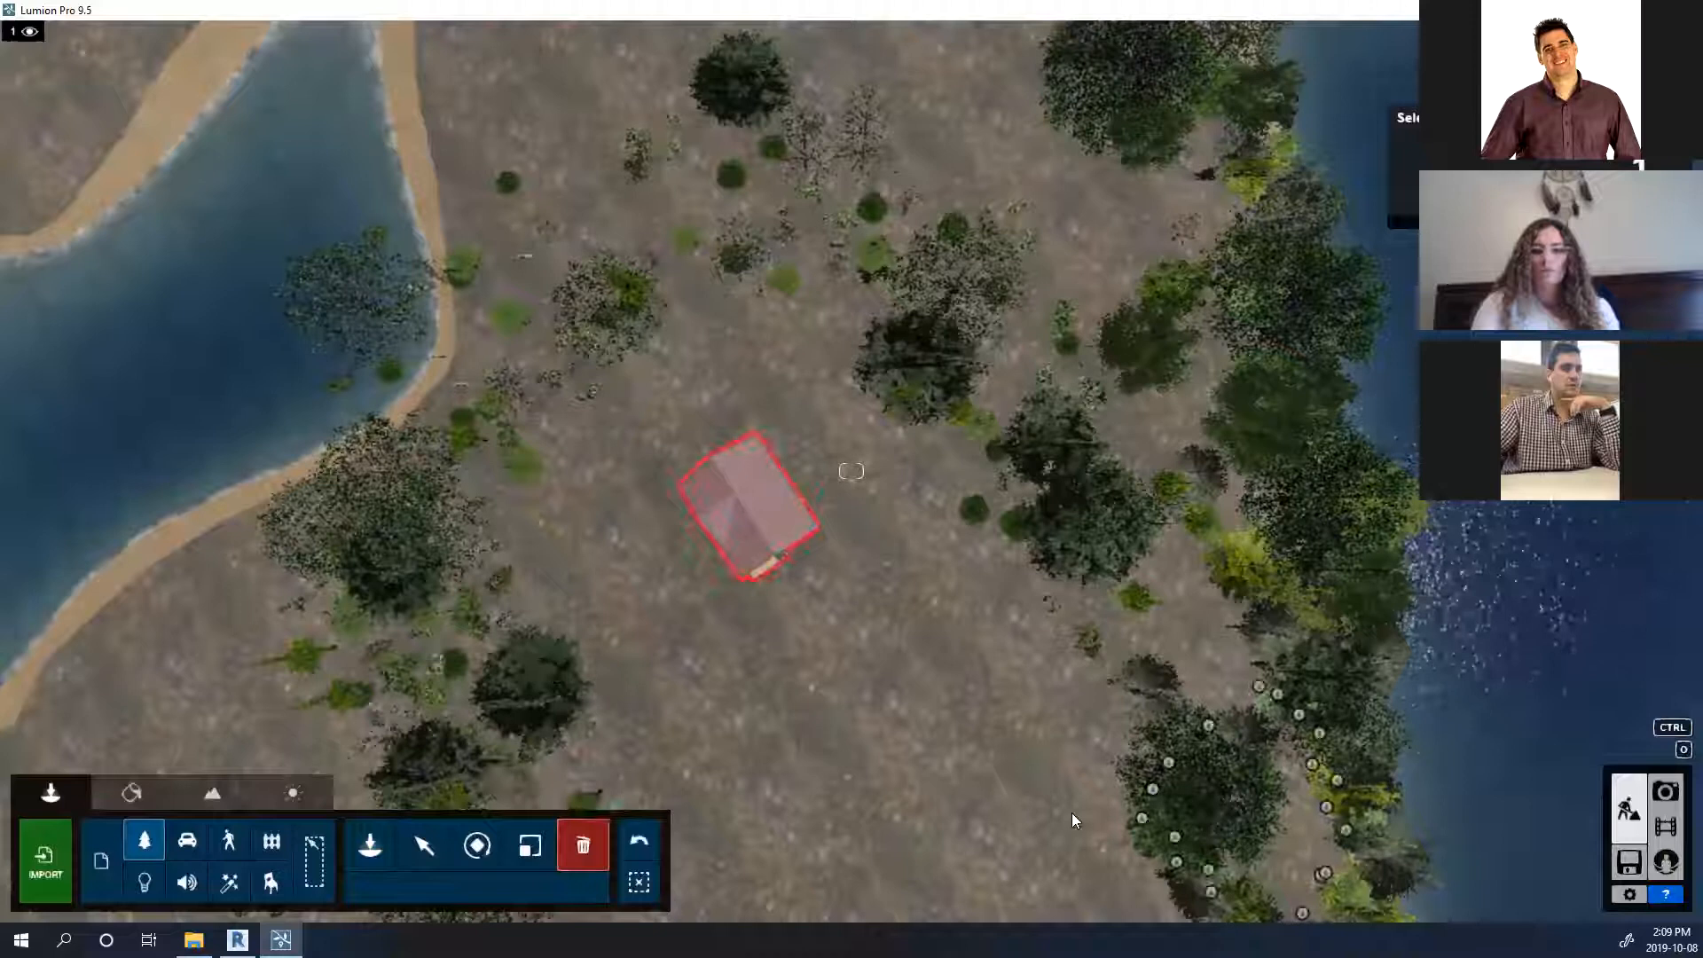
left_click(371, 849)
left_click(392, 886)
left_click_drag(765, 780, 1140, 761)
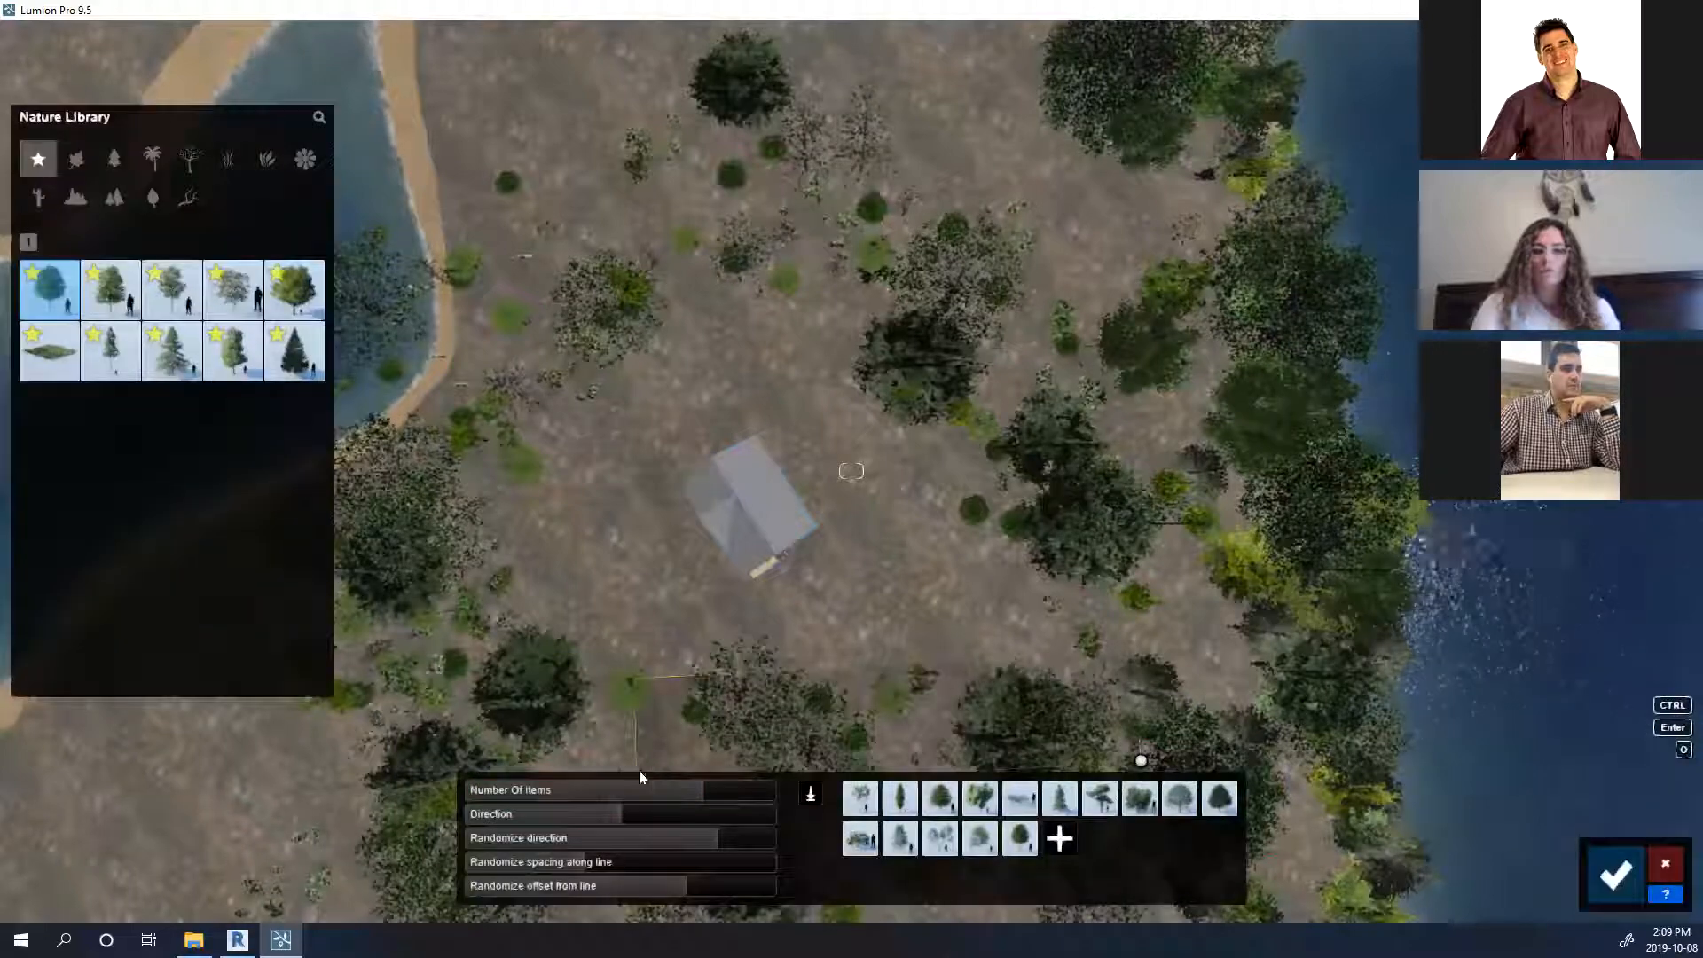
scroll(829, 555, "down", 2)
scroll(829, 555, "up", 2)
right_click_drag(829, 555, 694, 612)
left_click_drag(738, 438, 729, 346)
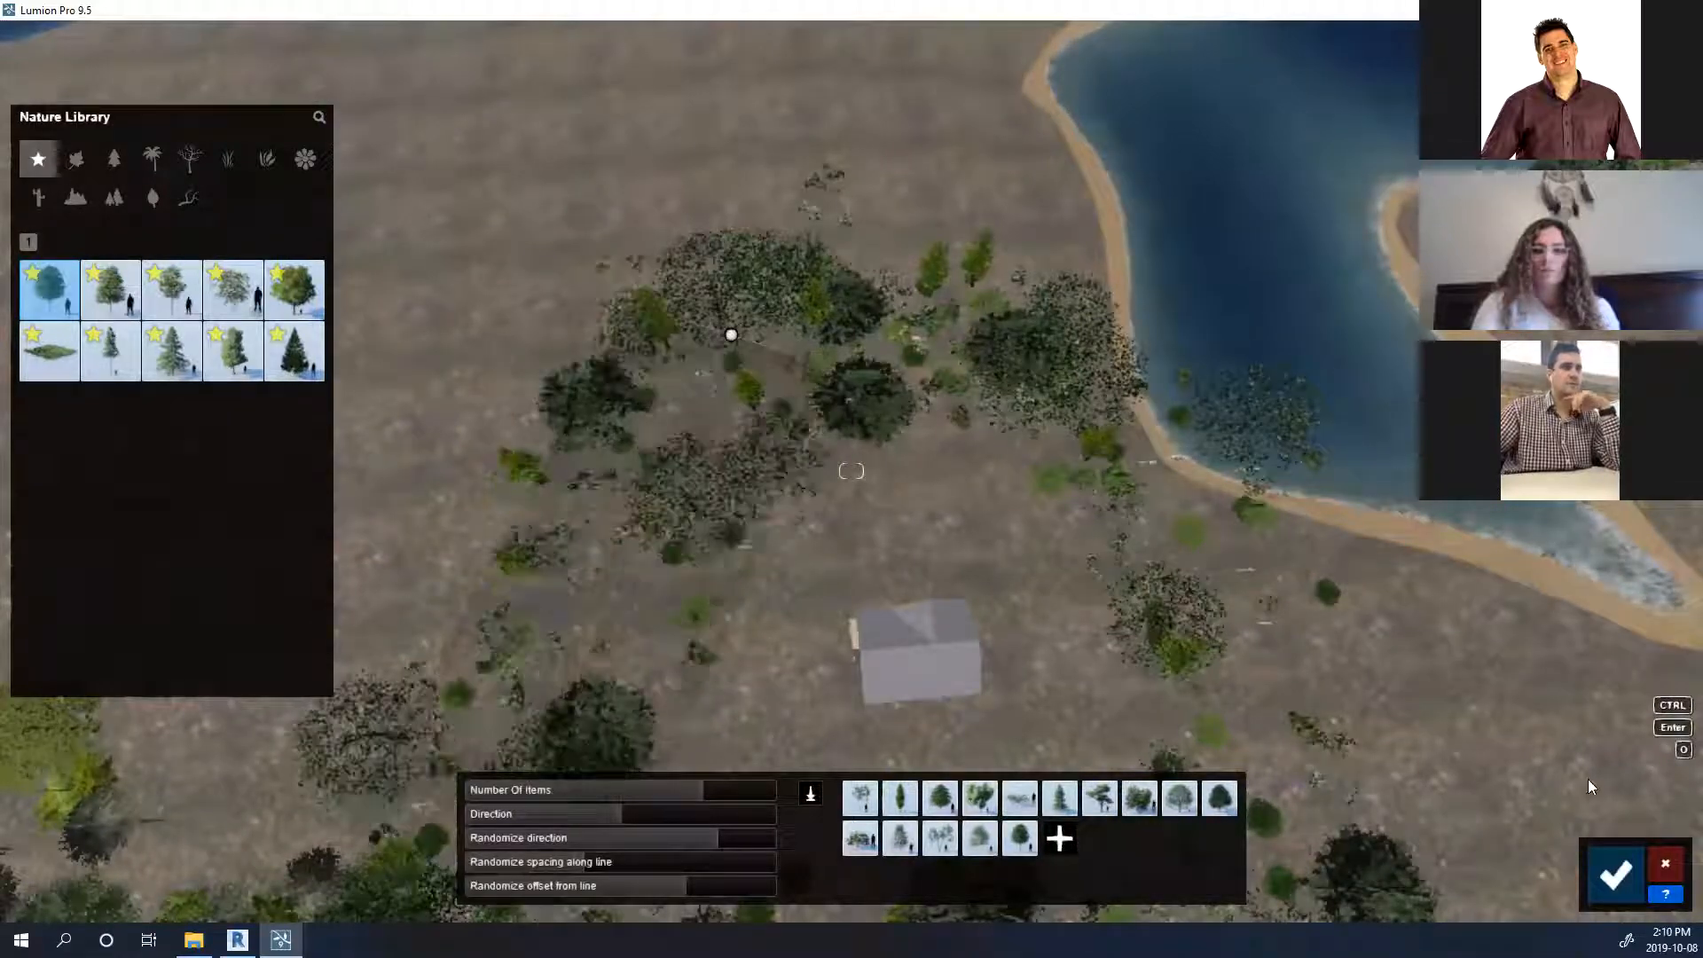
left_click(1615, 876)
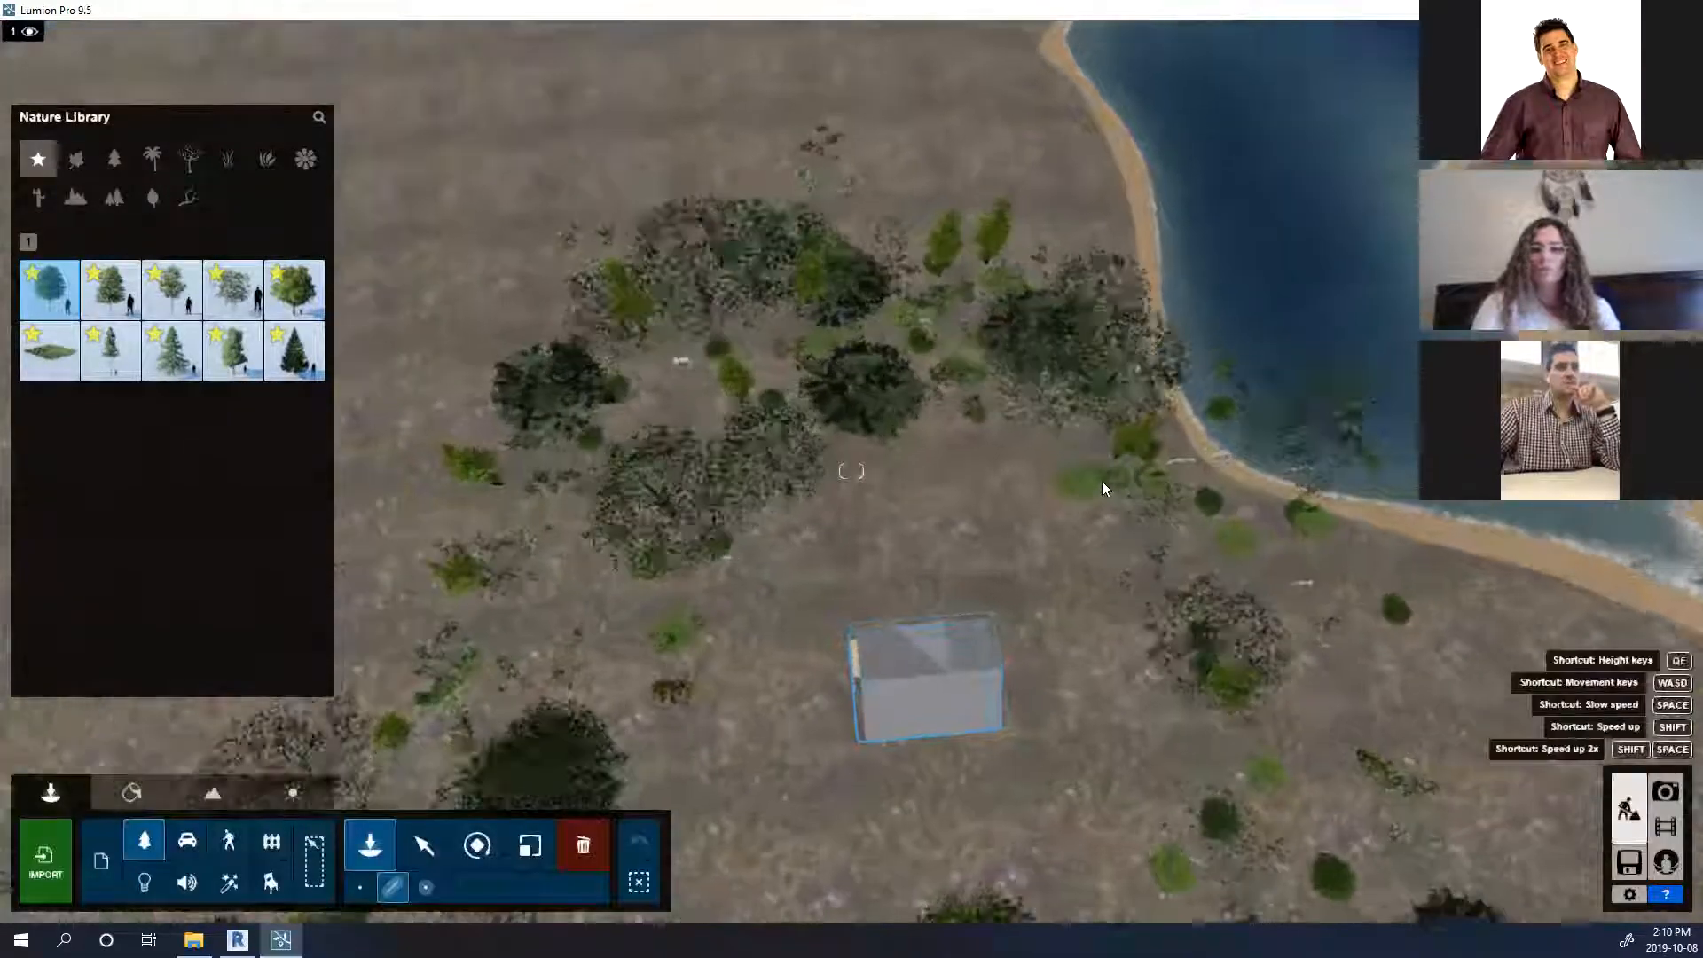
Examine the garage's front and the surrounding trees from ground level.
scroll(1102, 487, "up", 10)
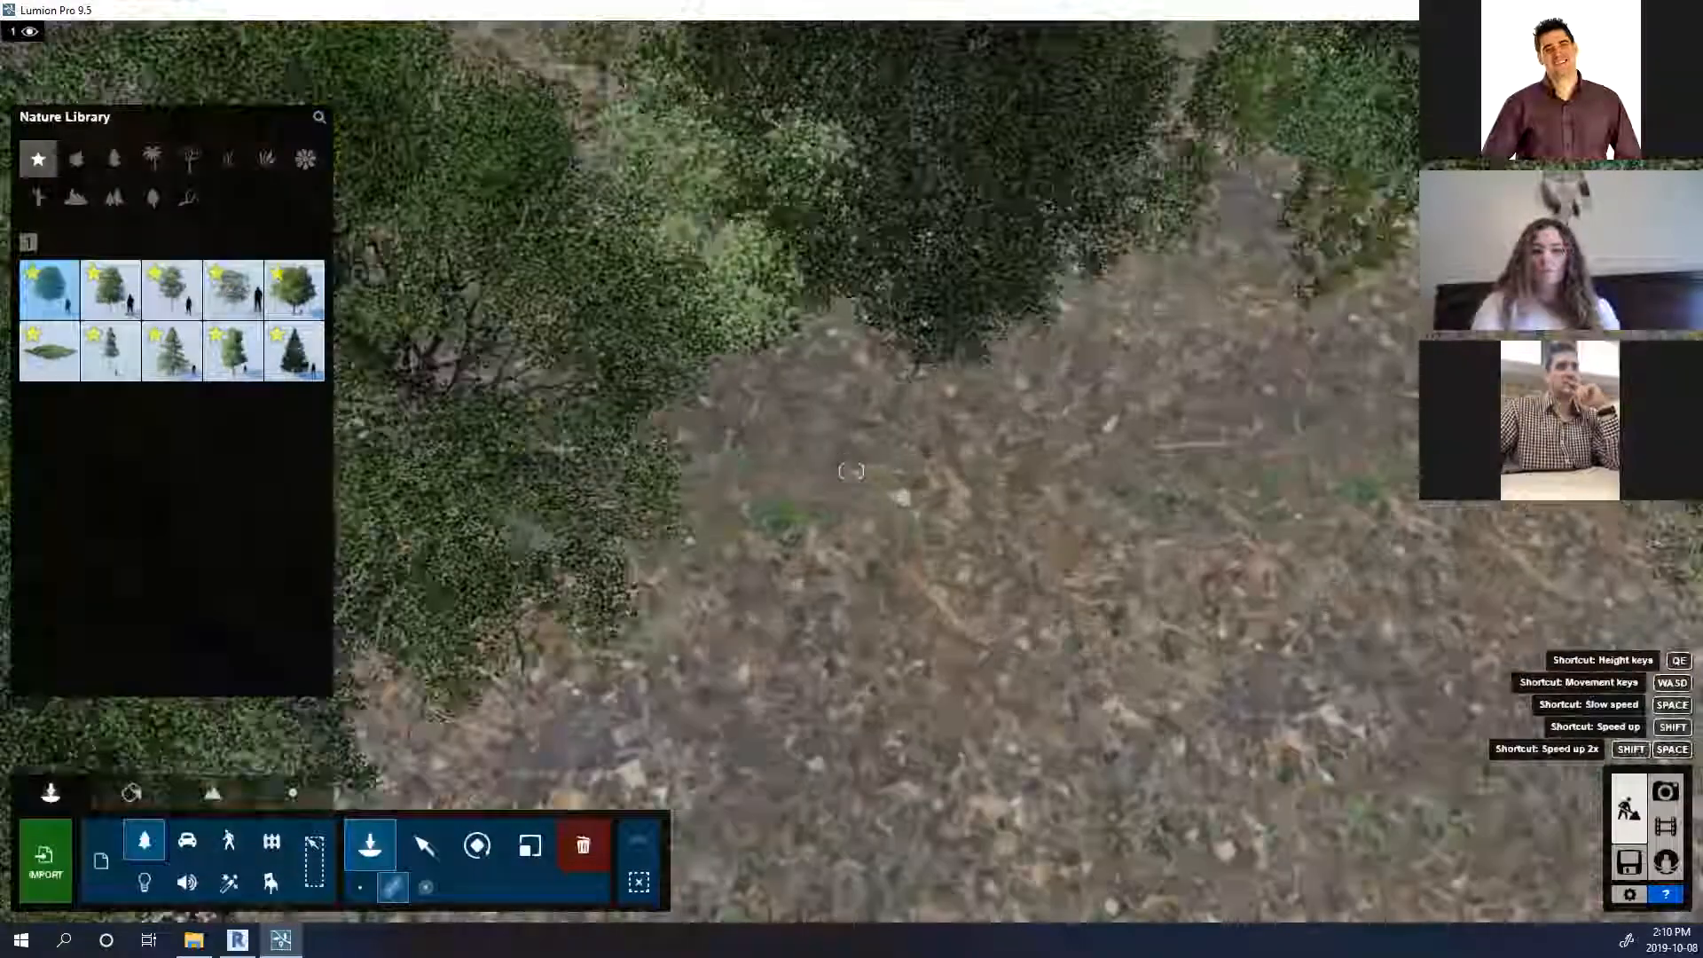
right_click_drag(1102, 488, 1386, 332)
key("w")
key("w")
key("w")
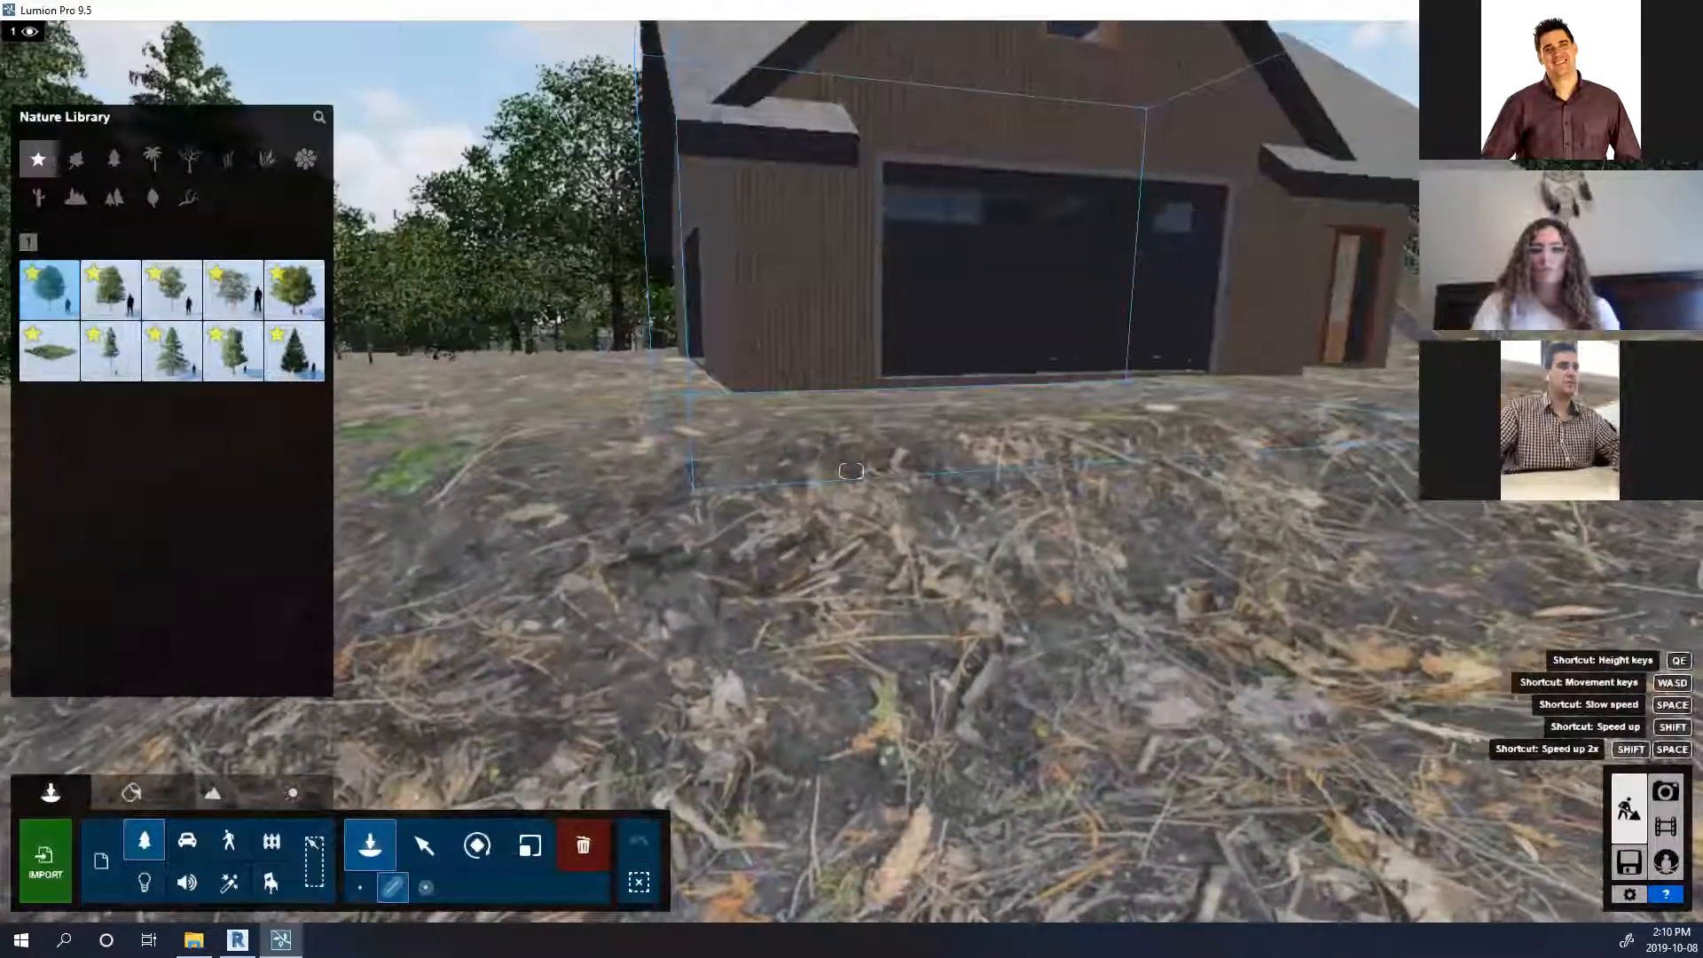
left_click(1018, 447)
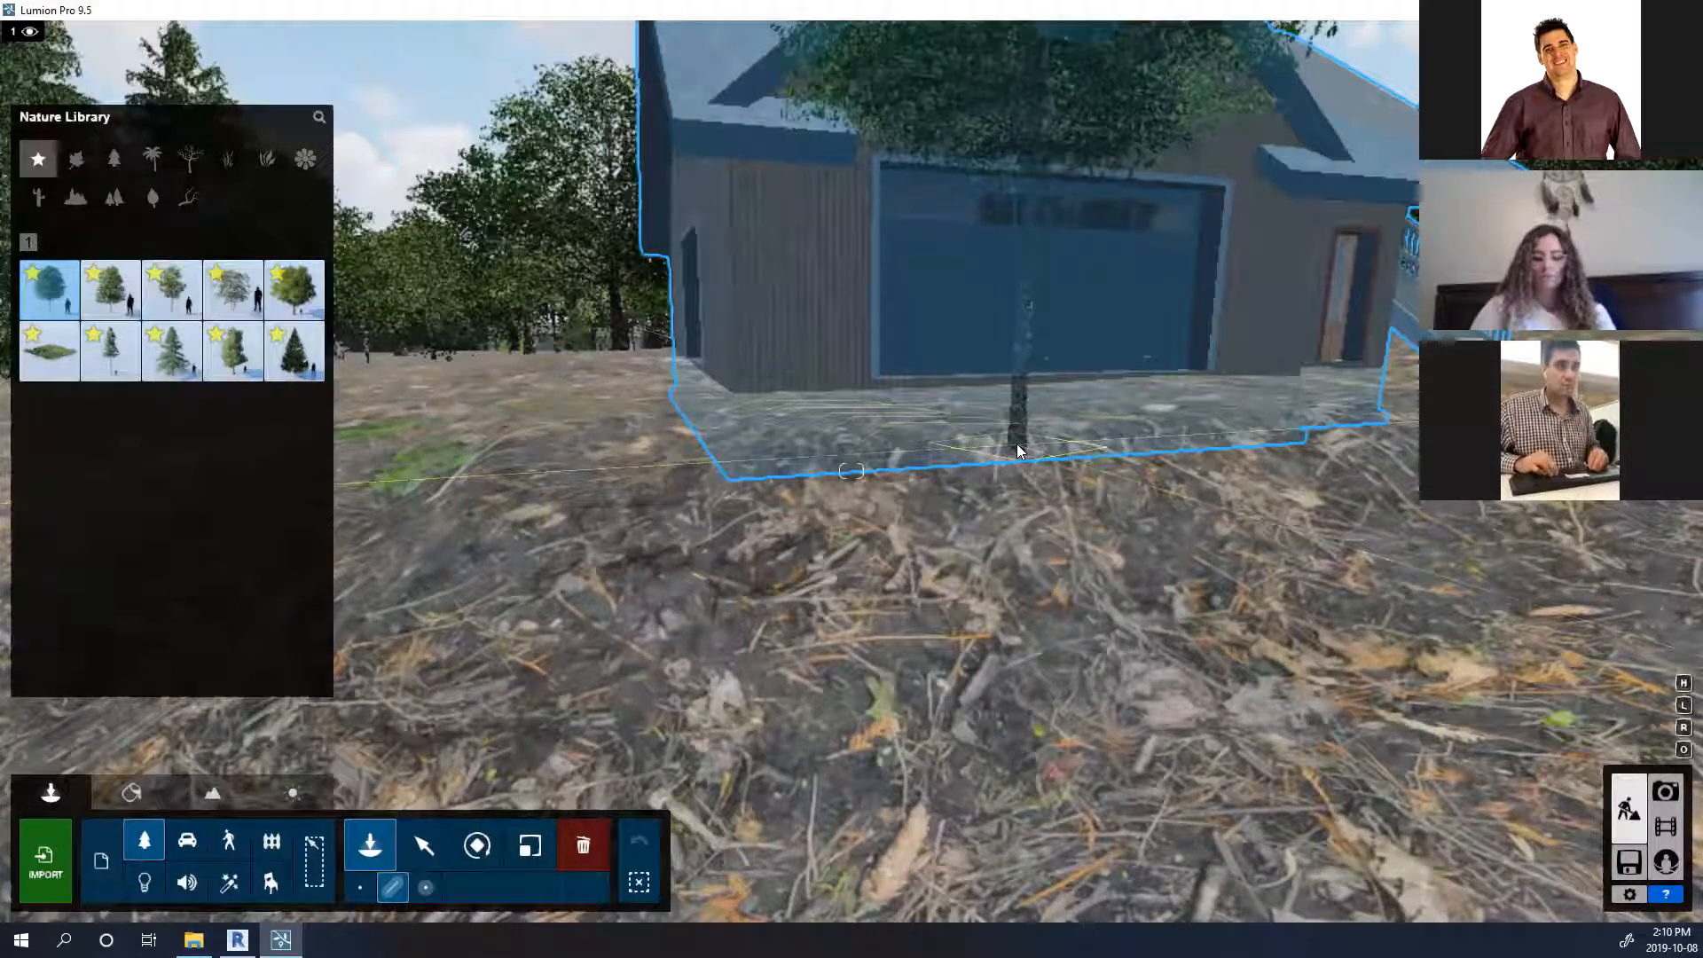
key("Escape")
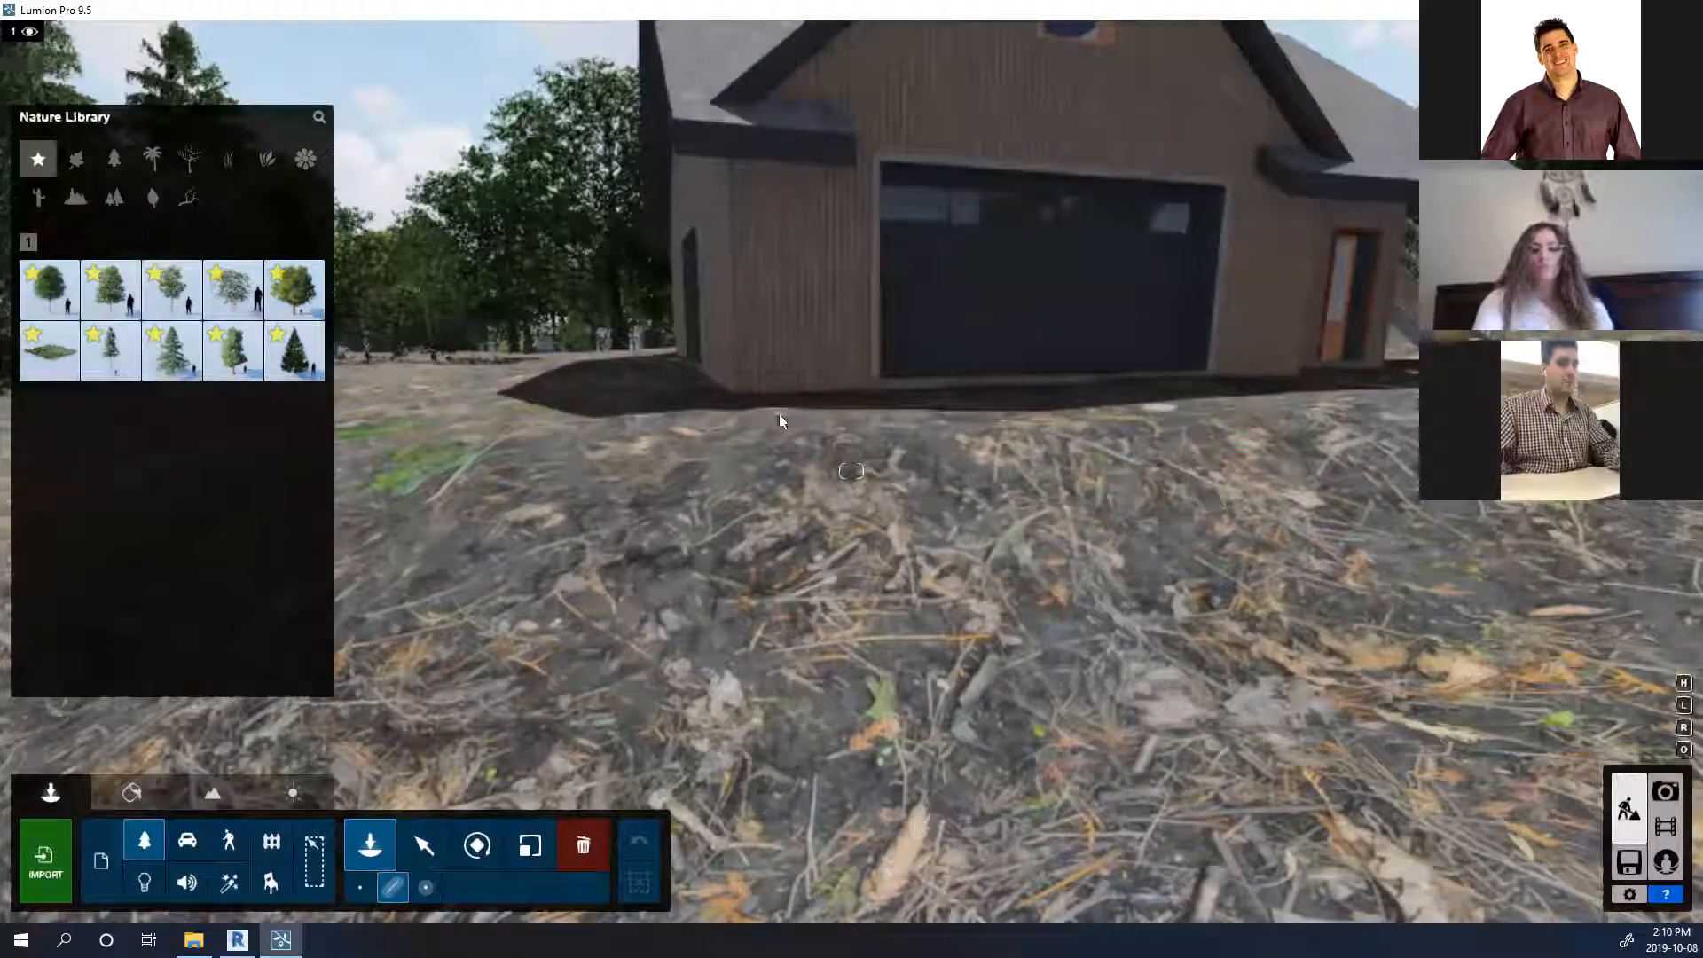
Look over the garage's front corners and their surroundings from near ground level to find a photo viewpoint.
key("s")
key("a")
right_click_drag(780, 413, 674, 355)
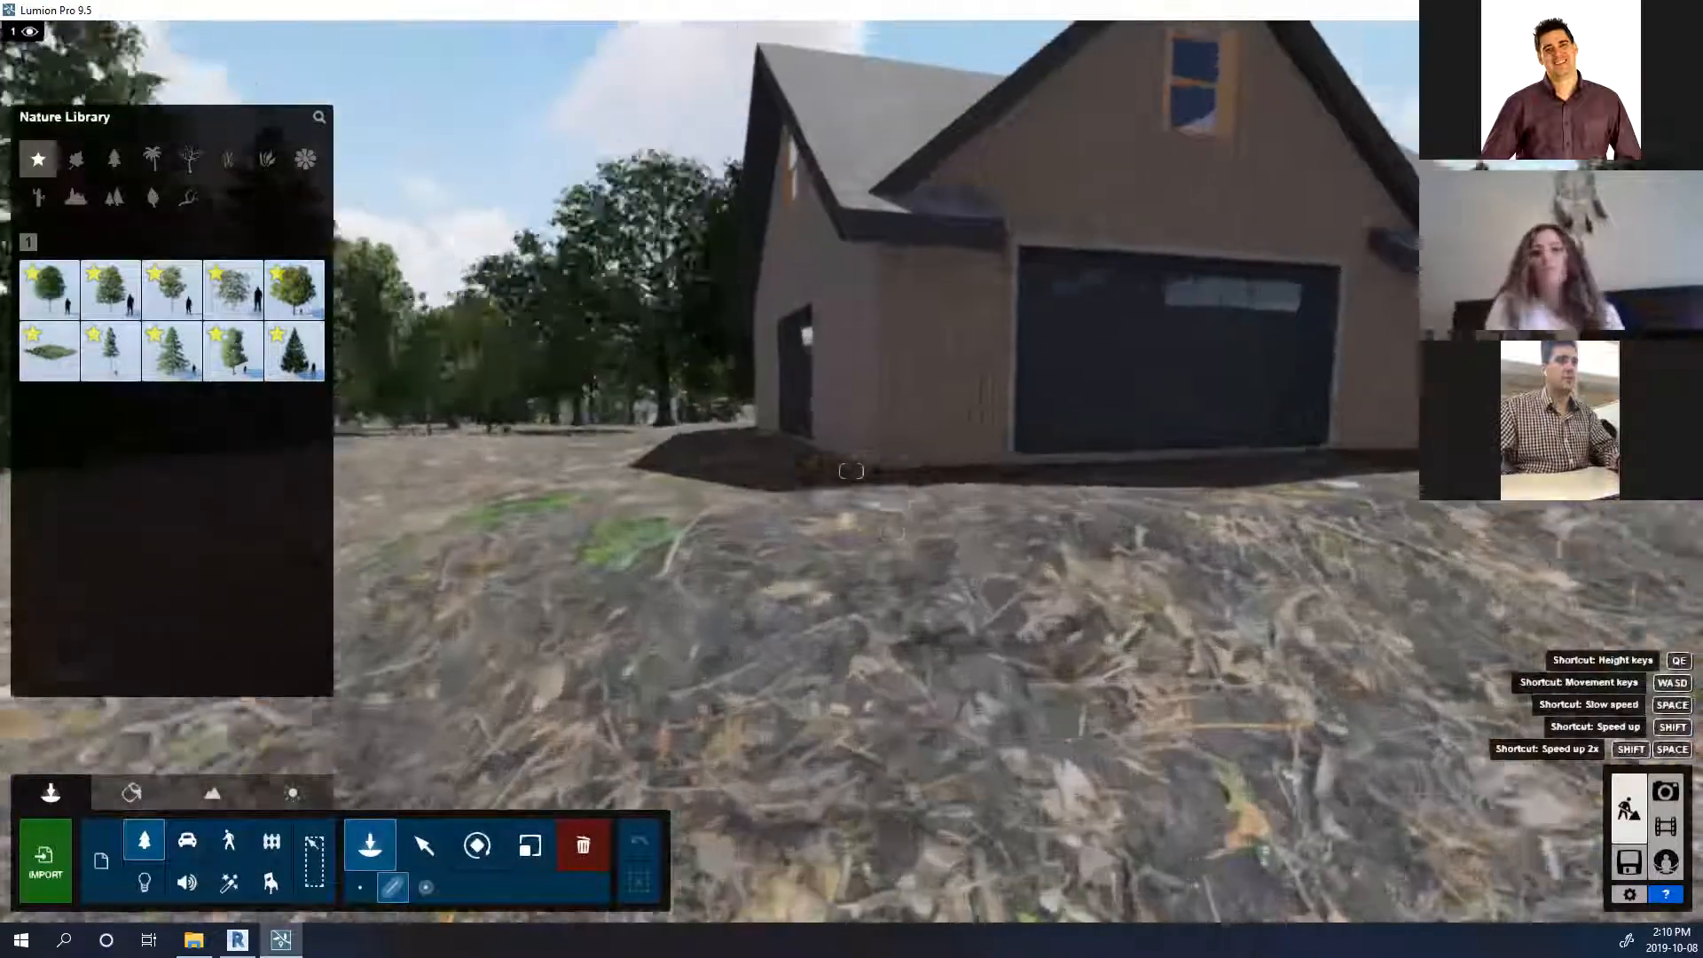
key("w")
key("d")
right_click_drag(852, 471, 1016, 473)
key("q")
key("w")
key("w")
key("a")
key("a")
key("a")
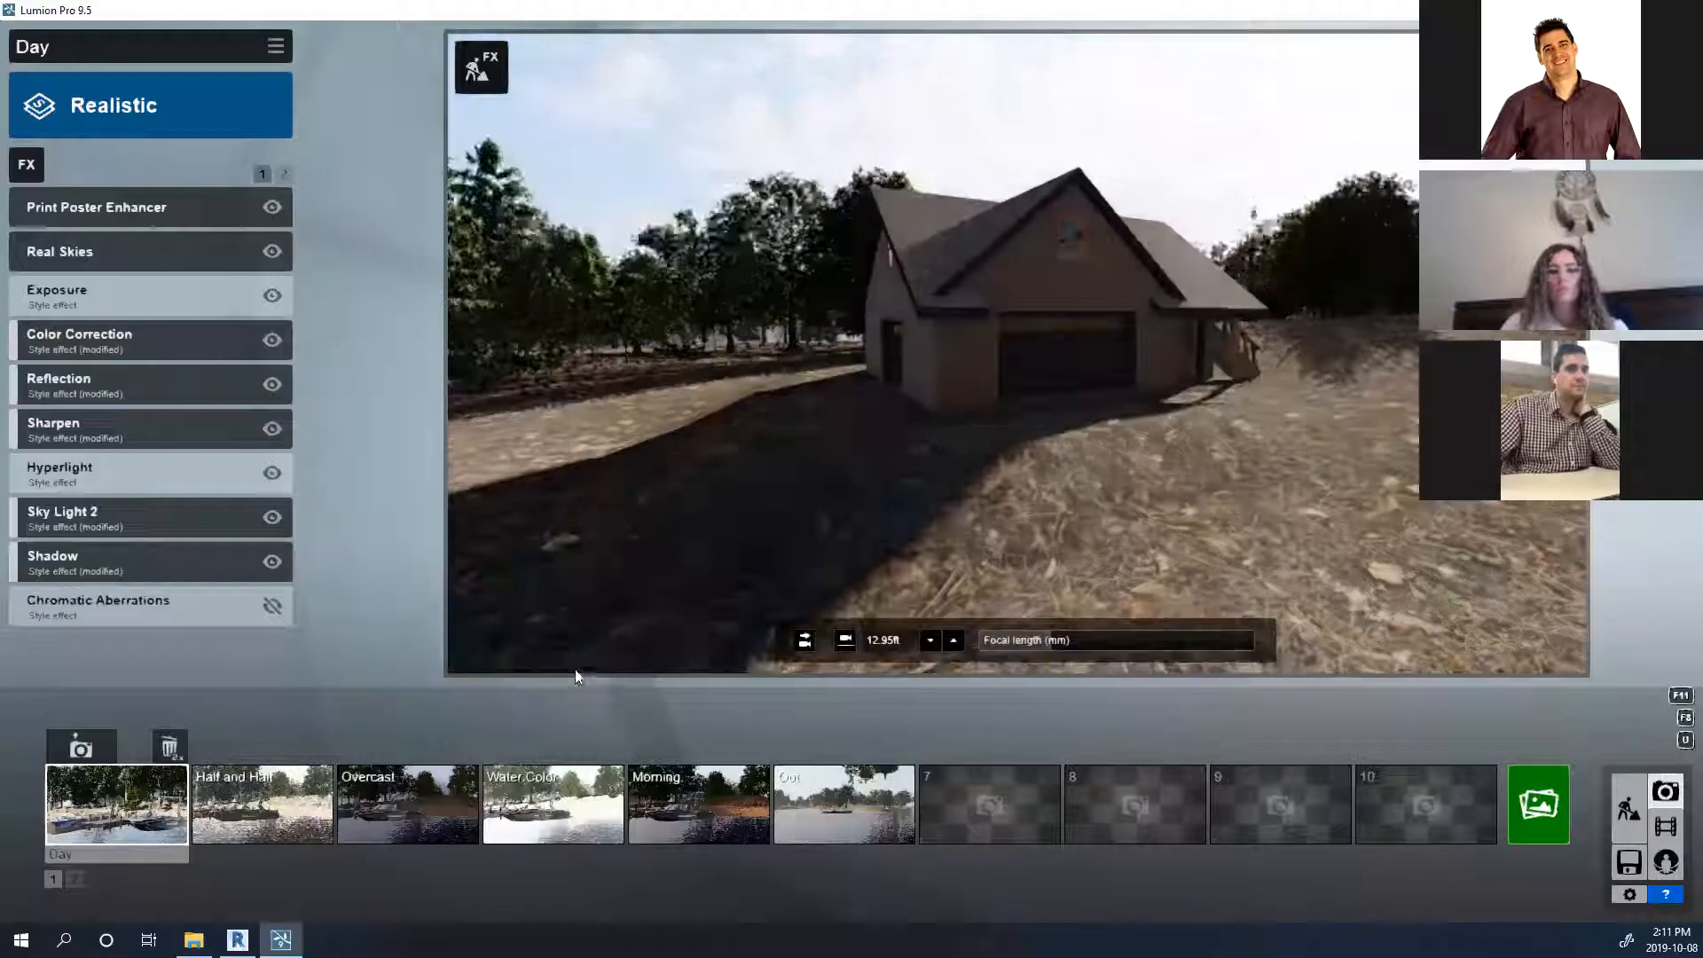
Frame the garage's front corner with a 17.6 mm focal length and lowered camera height, and store it as the Day photo's view.
right_click_drag(901, 468, 1016, 353)
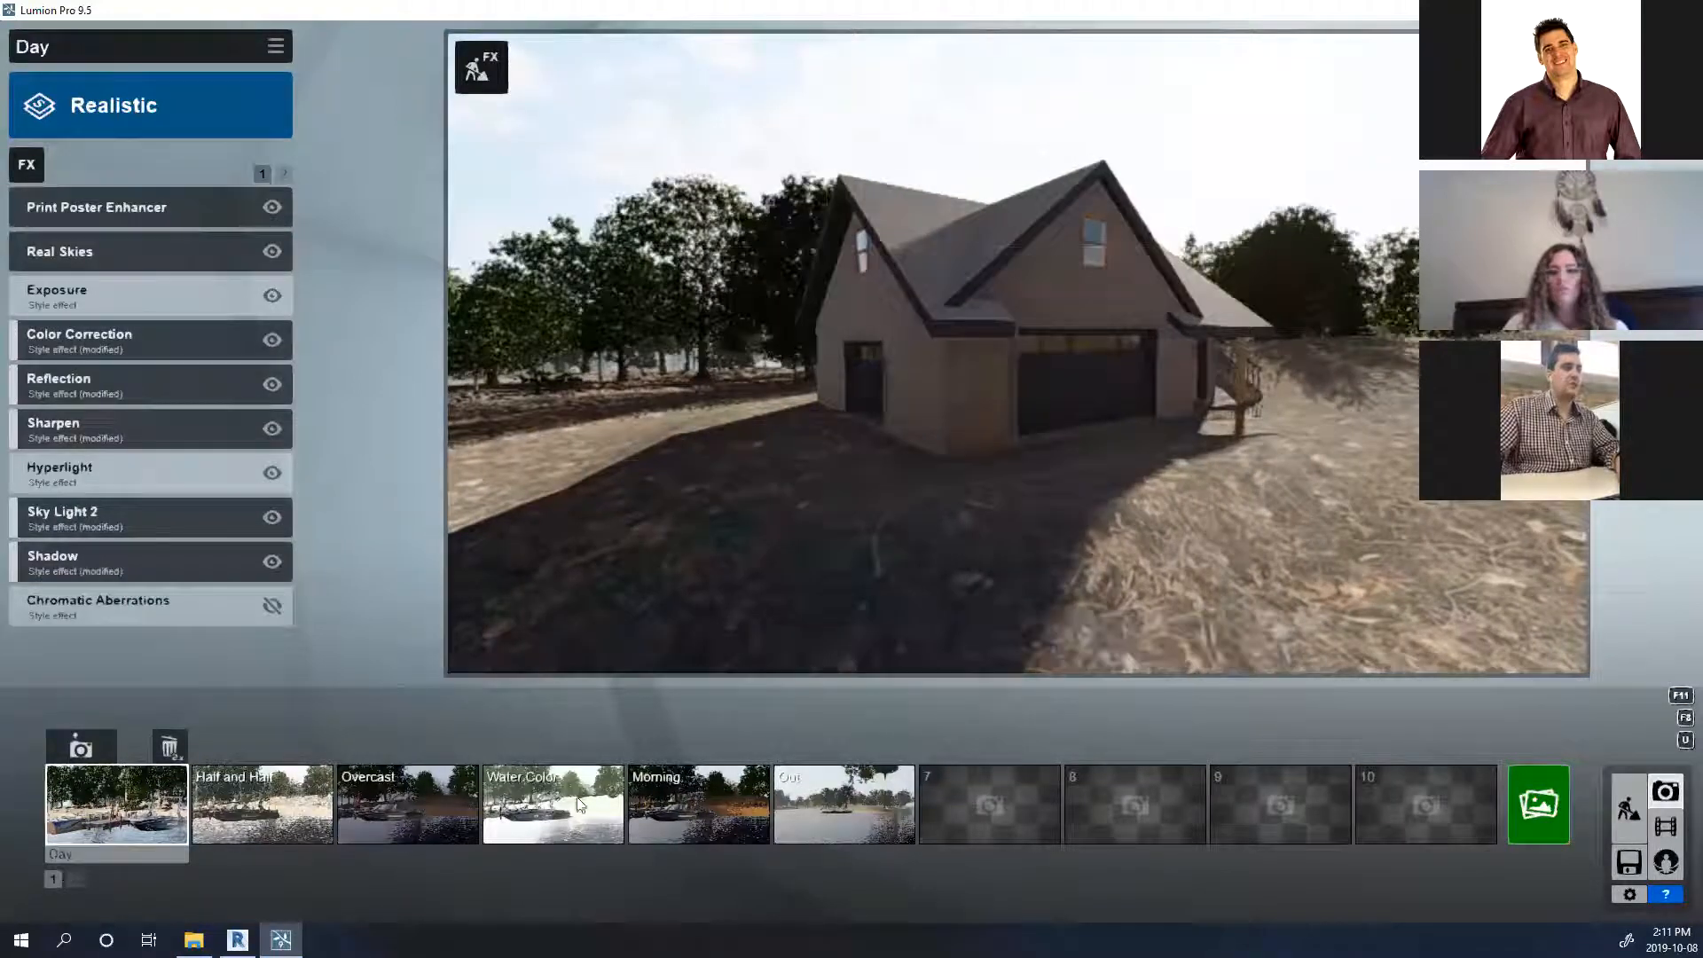
key("d")
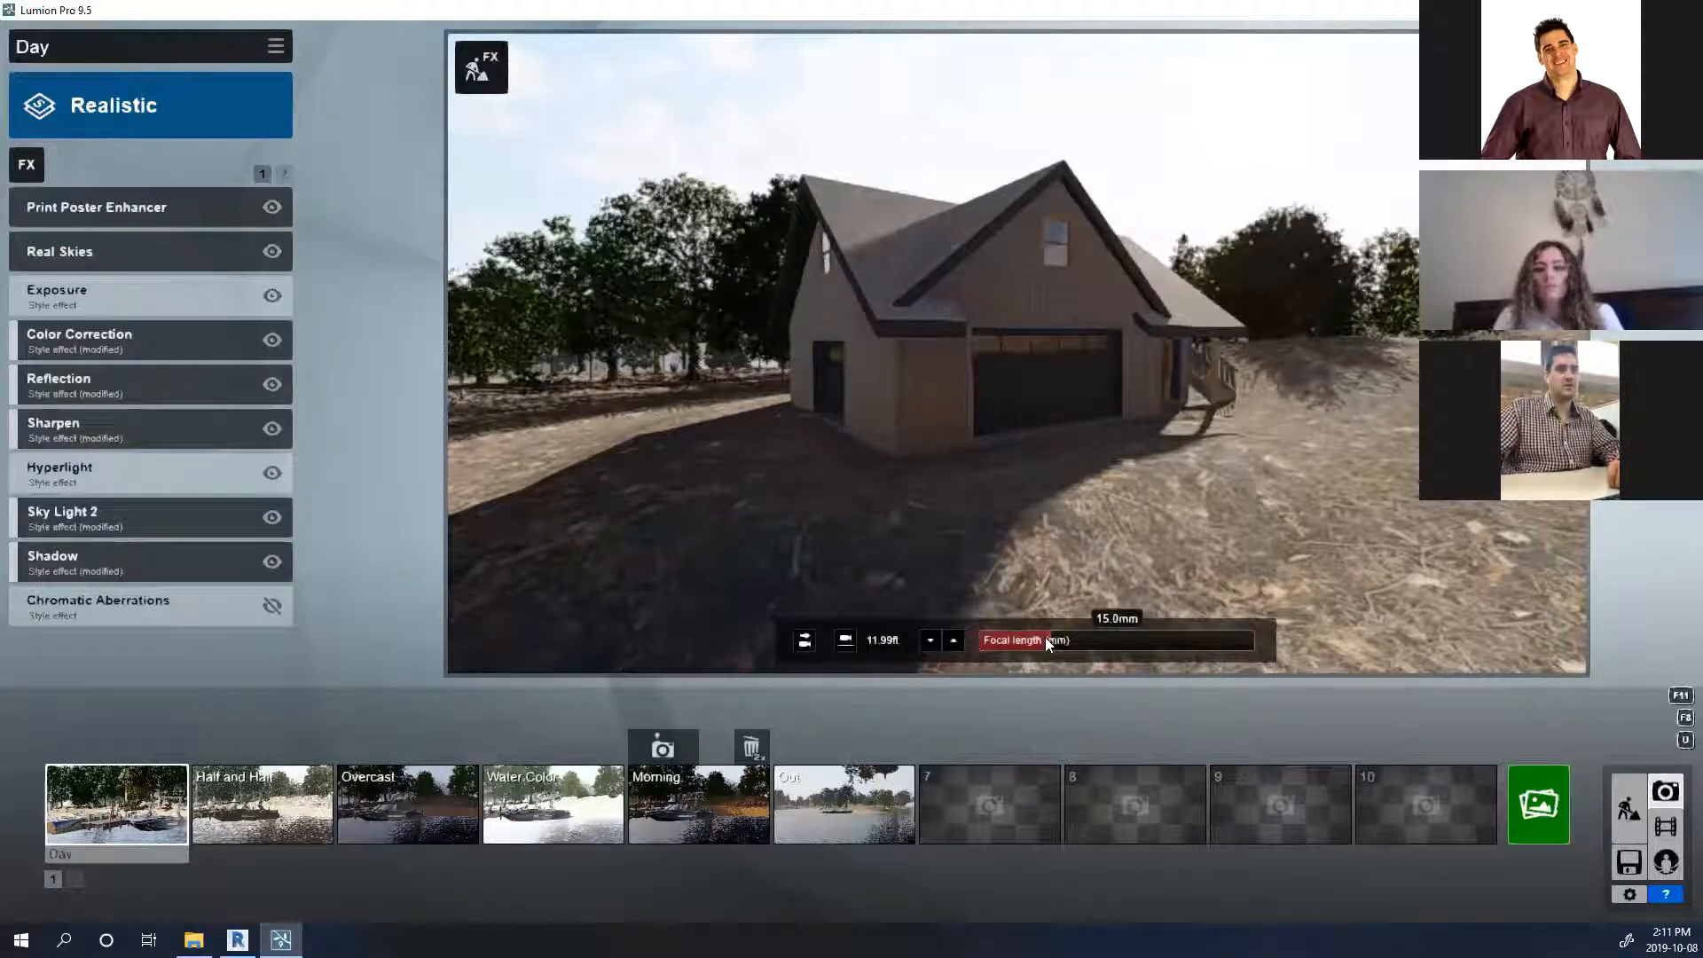
left_click_drag(1024, 640, 1061, 638)
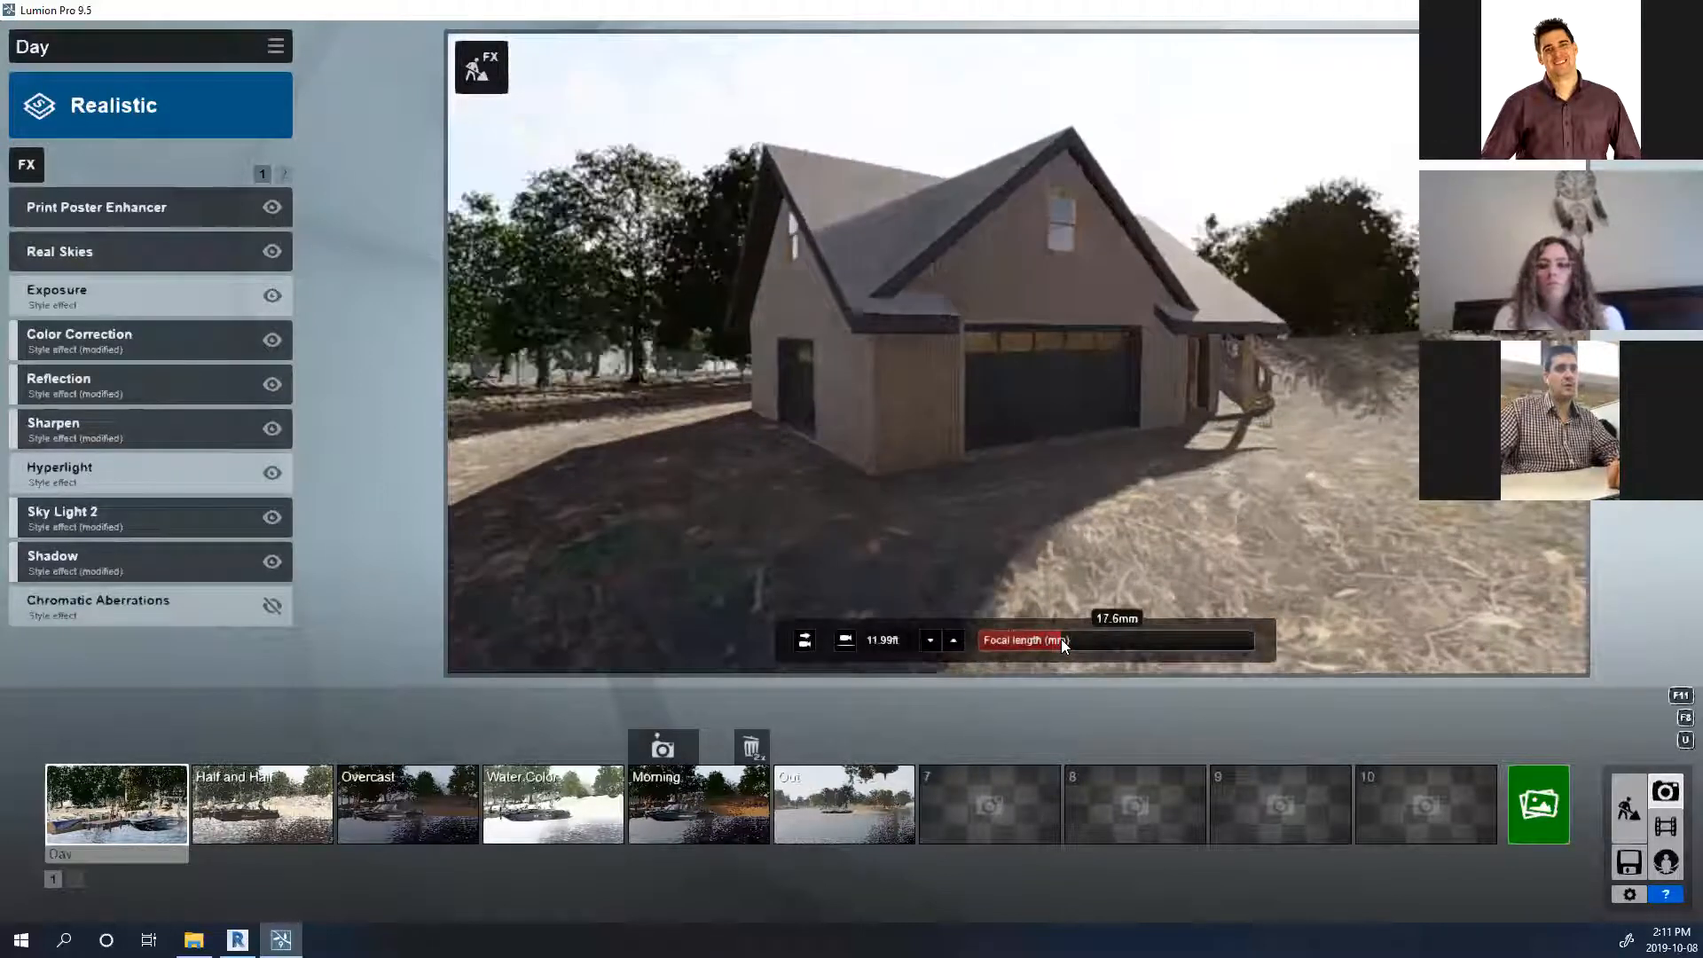
left_click(935, 640)
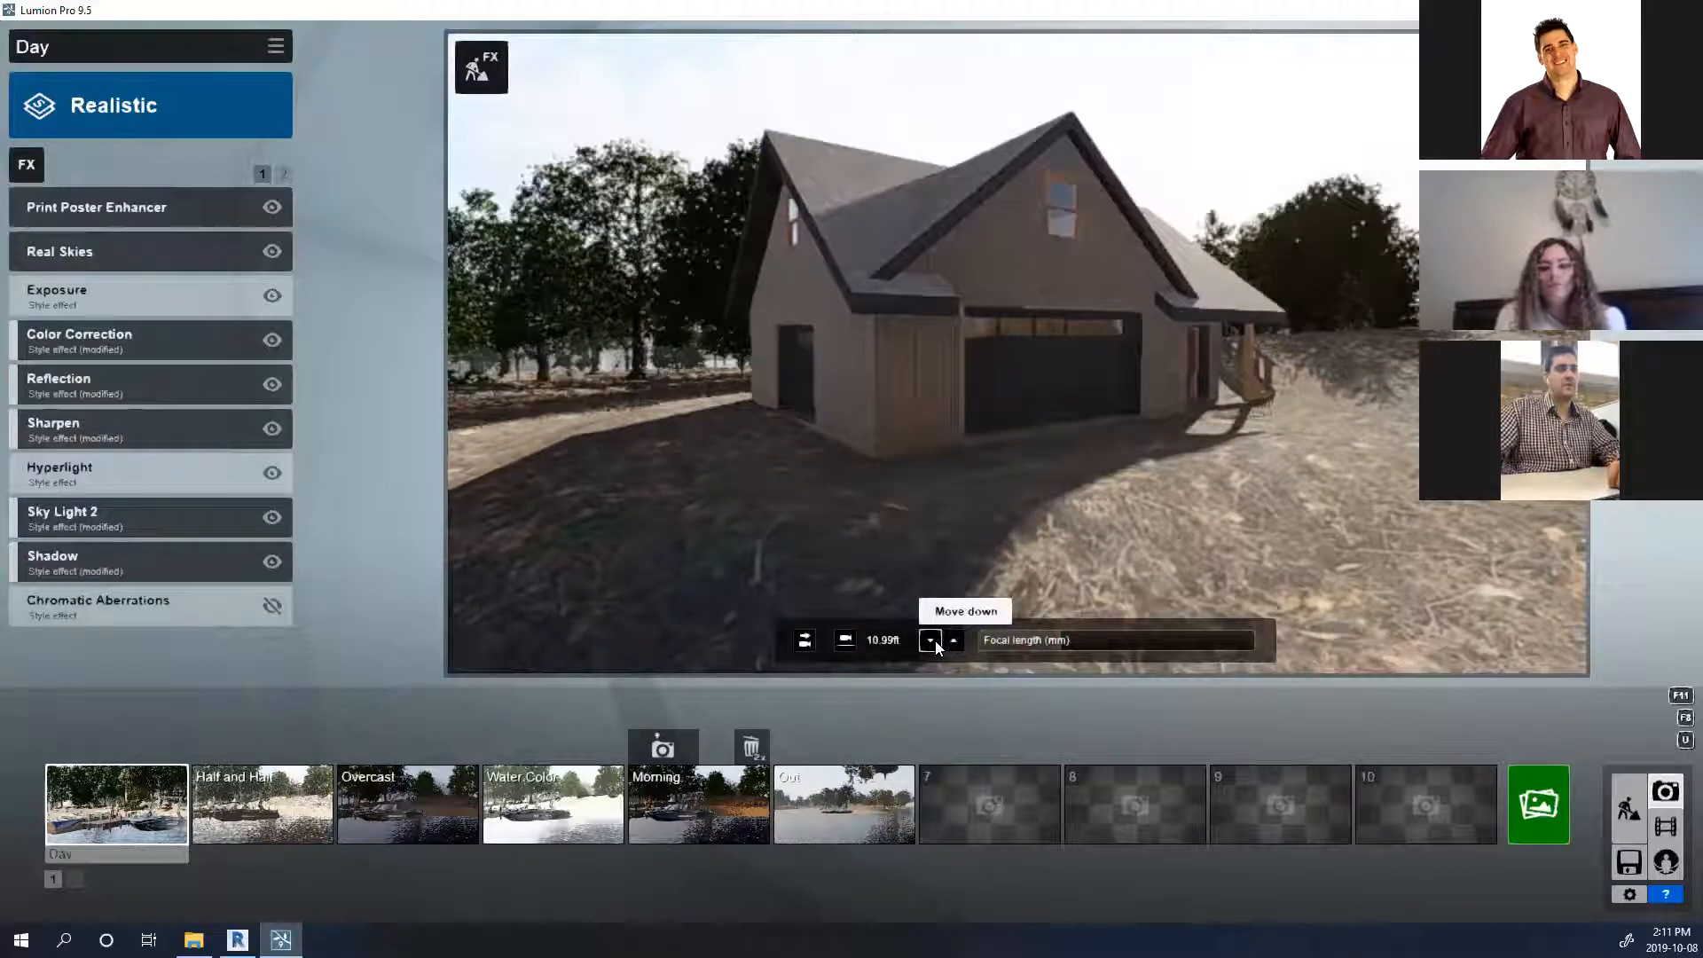
left_click(935, 642)
mouse_move(1059, 479)
right_mouse_down()
mouse_move(1198, 501)
mouse_move(1127, 440)
mouse_move(1057, 461)
right_mouse_up()
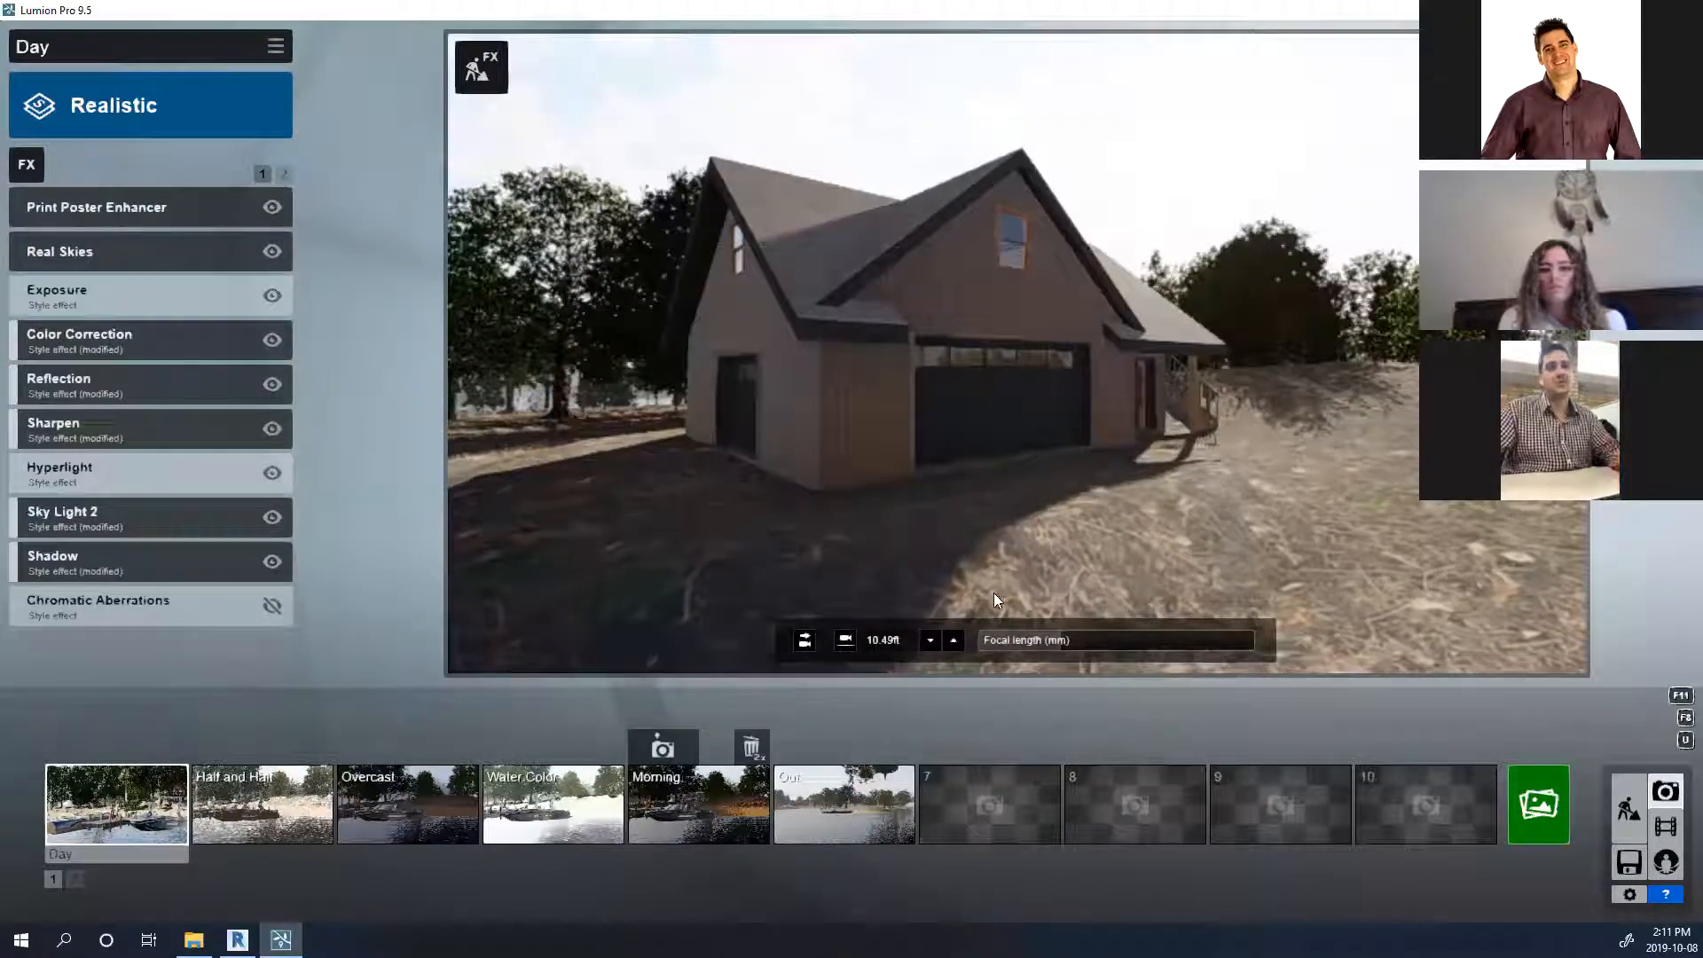
right_click_drag(1038, 554, 989, 560)
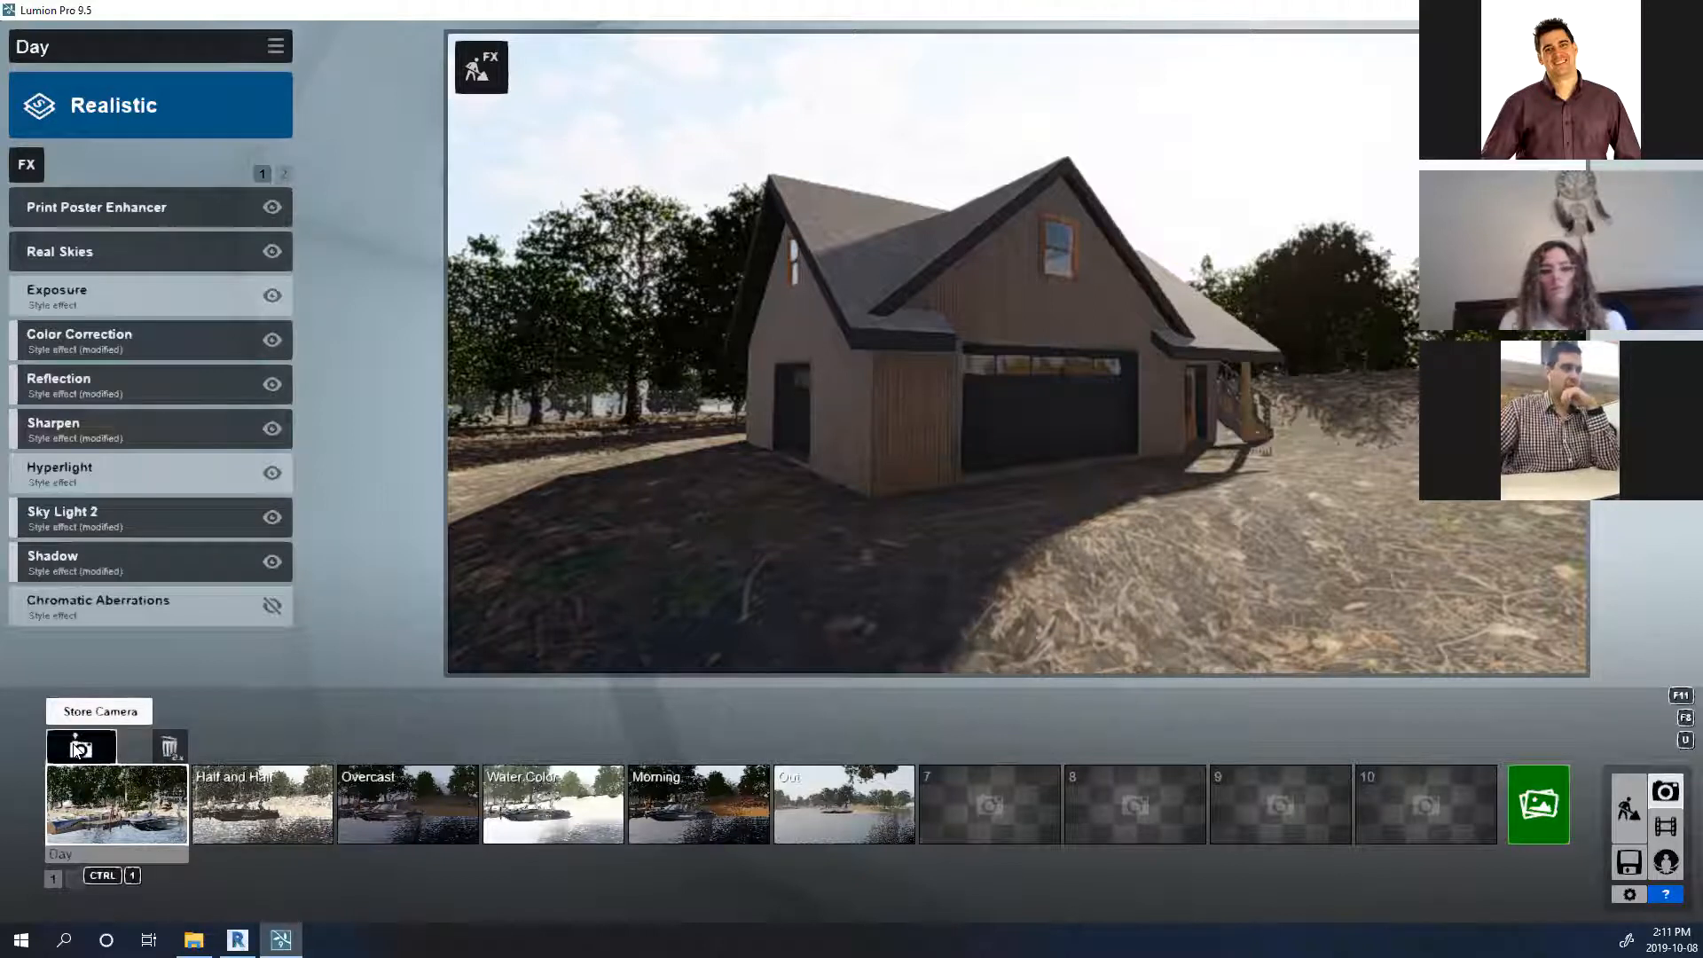
left_click(78, 748)
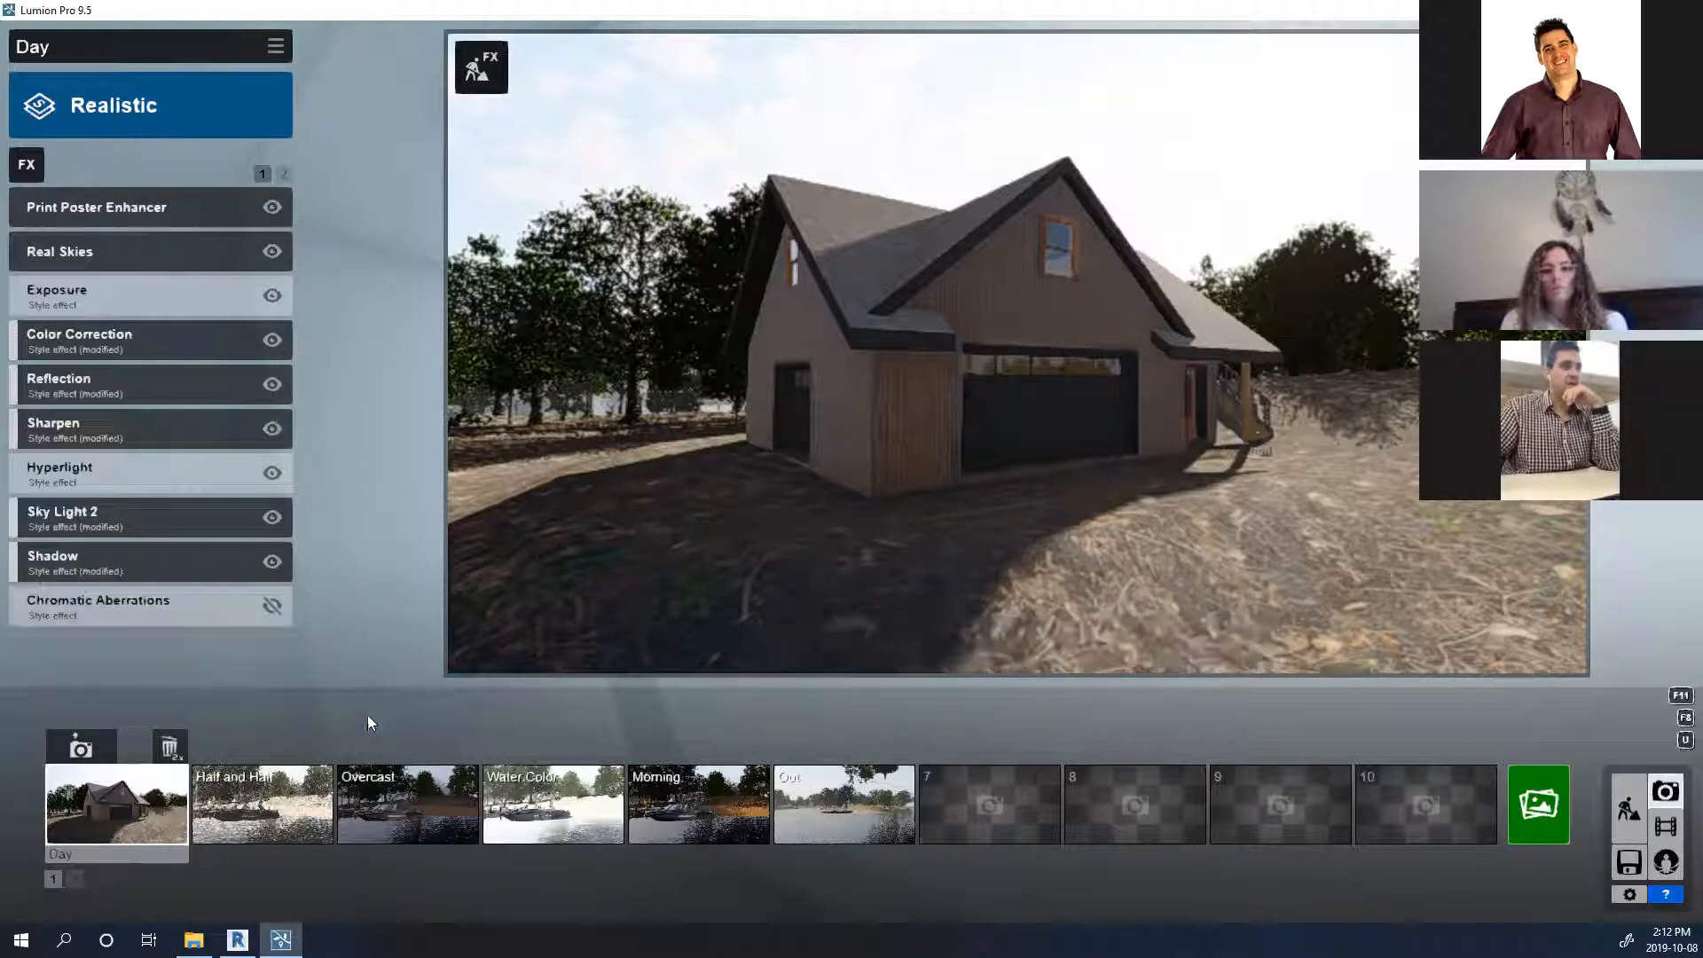
Frame the garage's front with the large garage door facing the camera, and store it as the Half and Half photo's view.
right_click_drag(767, 592, 740, 604)
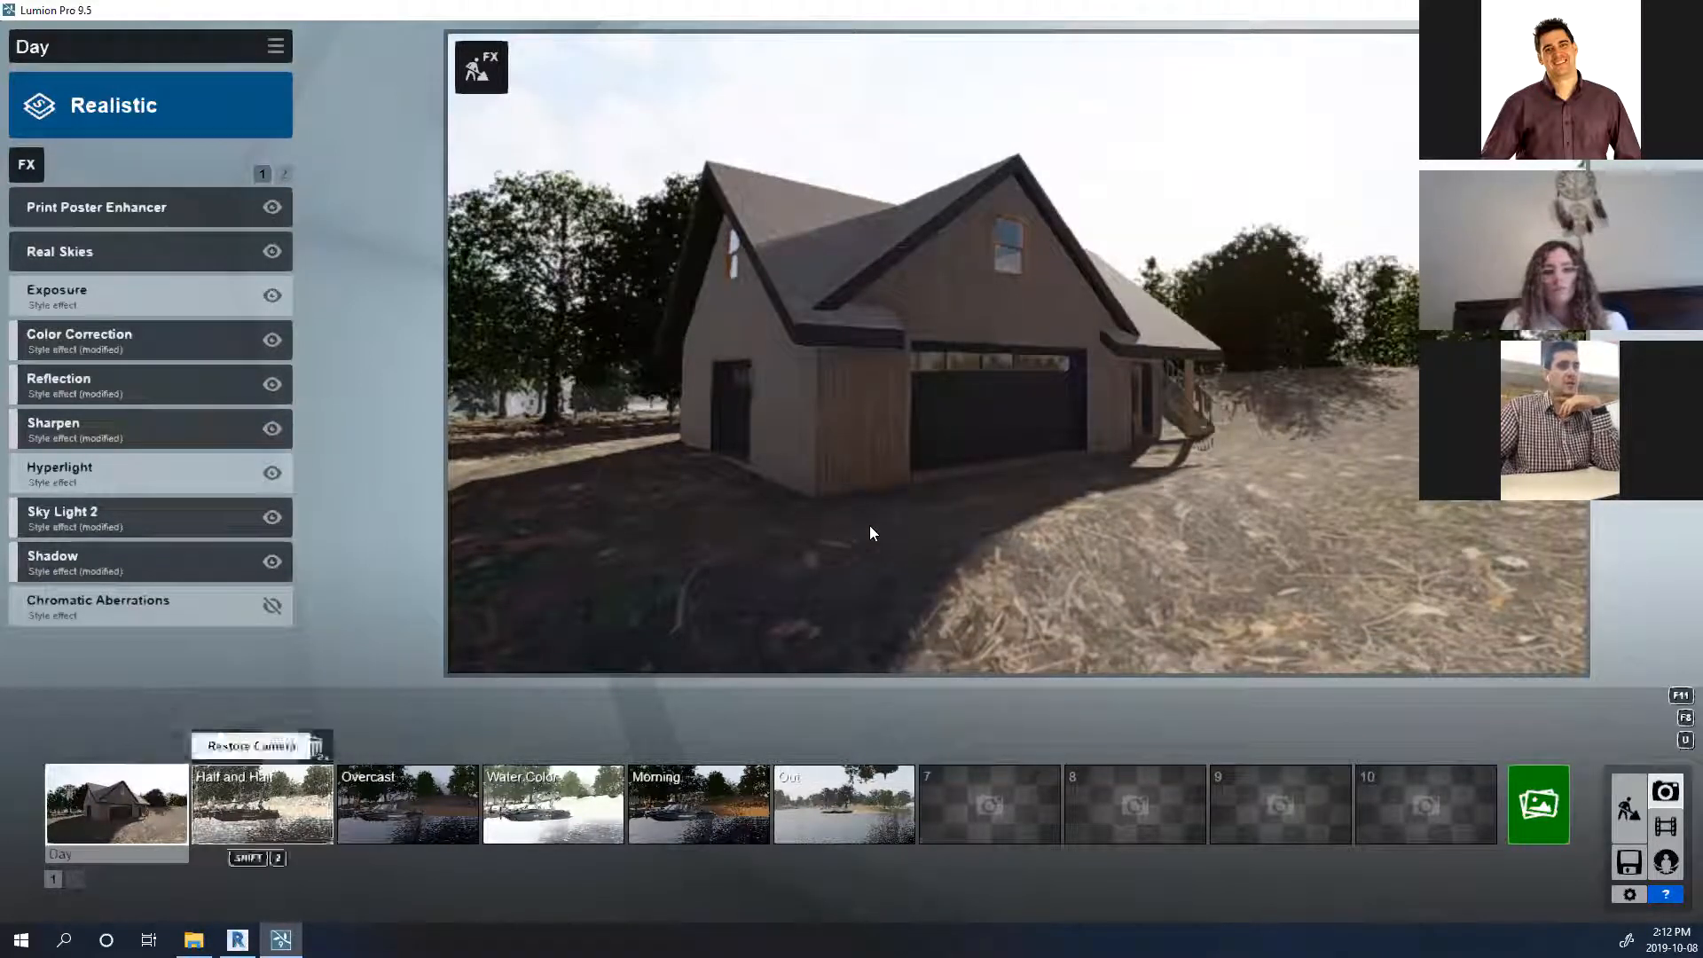
right_click_drag(1078, 452, 1020, 430)
key("w")
key("w")
key("a")
key("s")
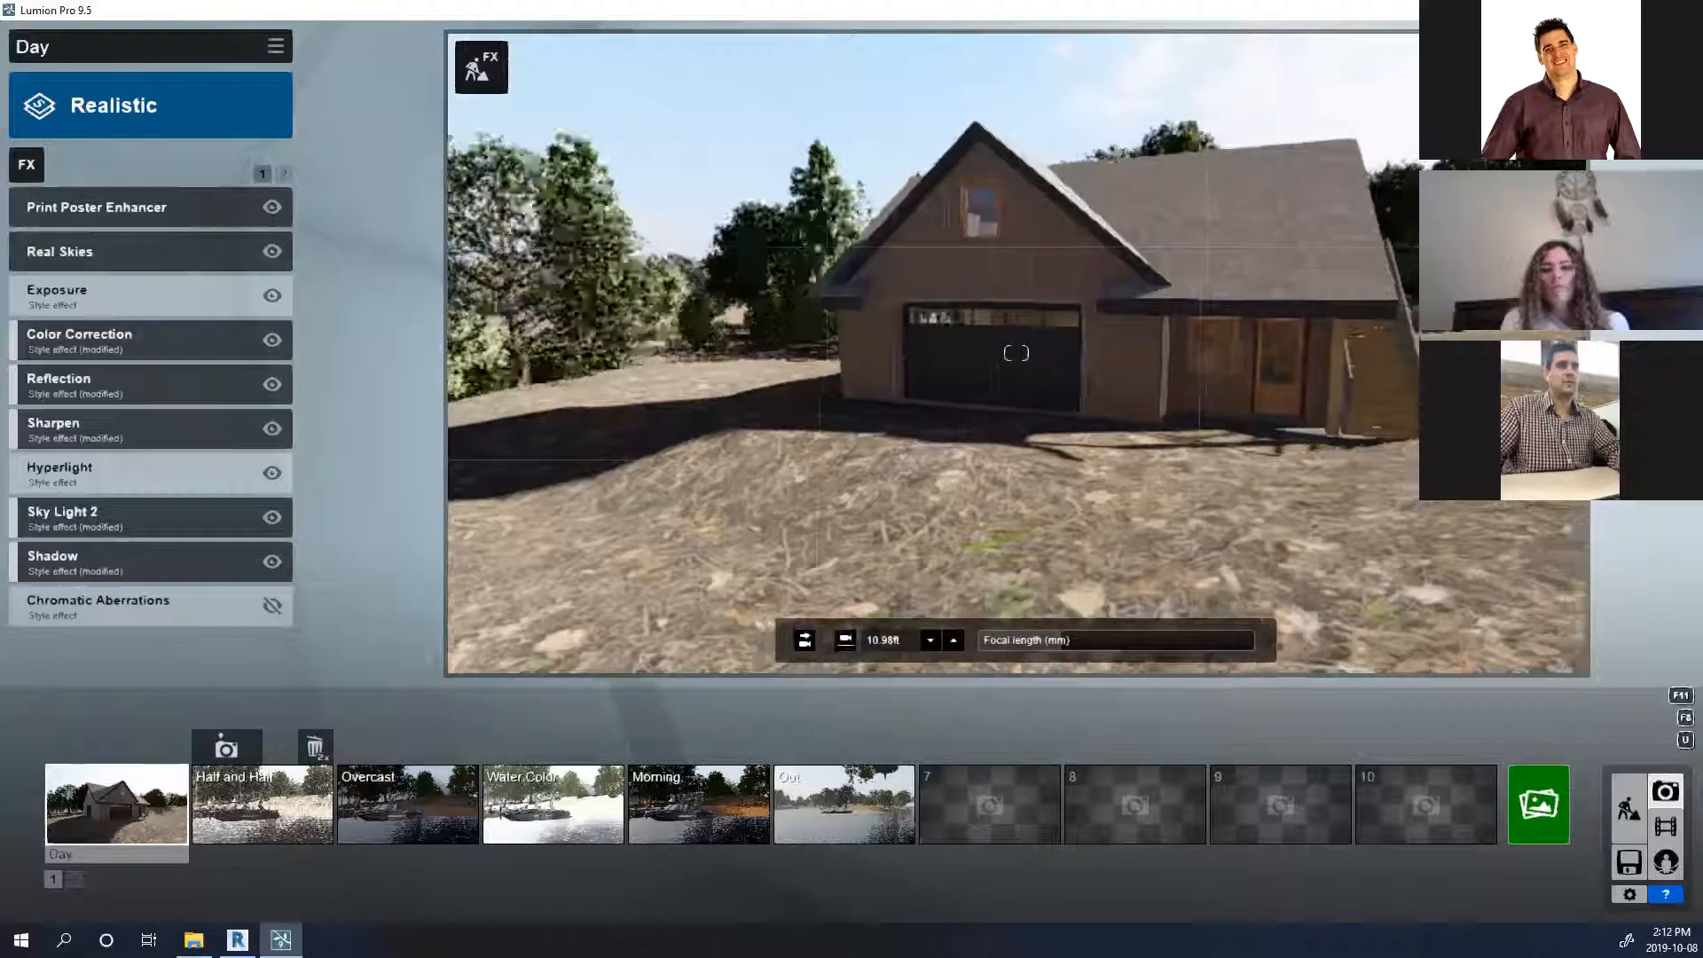
key("w")
key("a")
right_click_drag(1017, 353, 1109, 337)
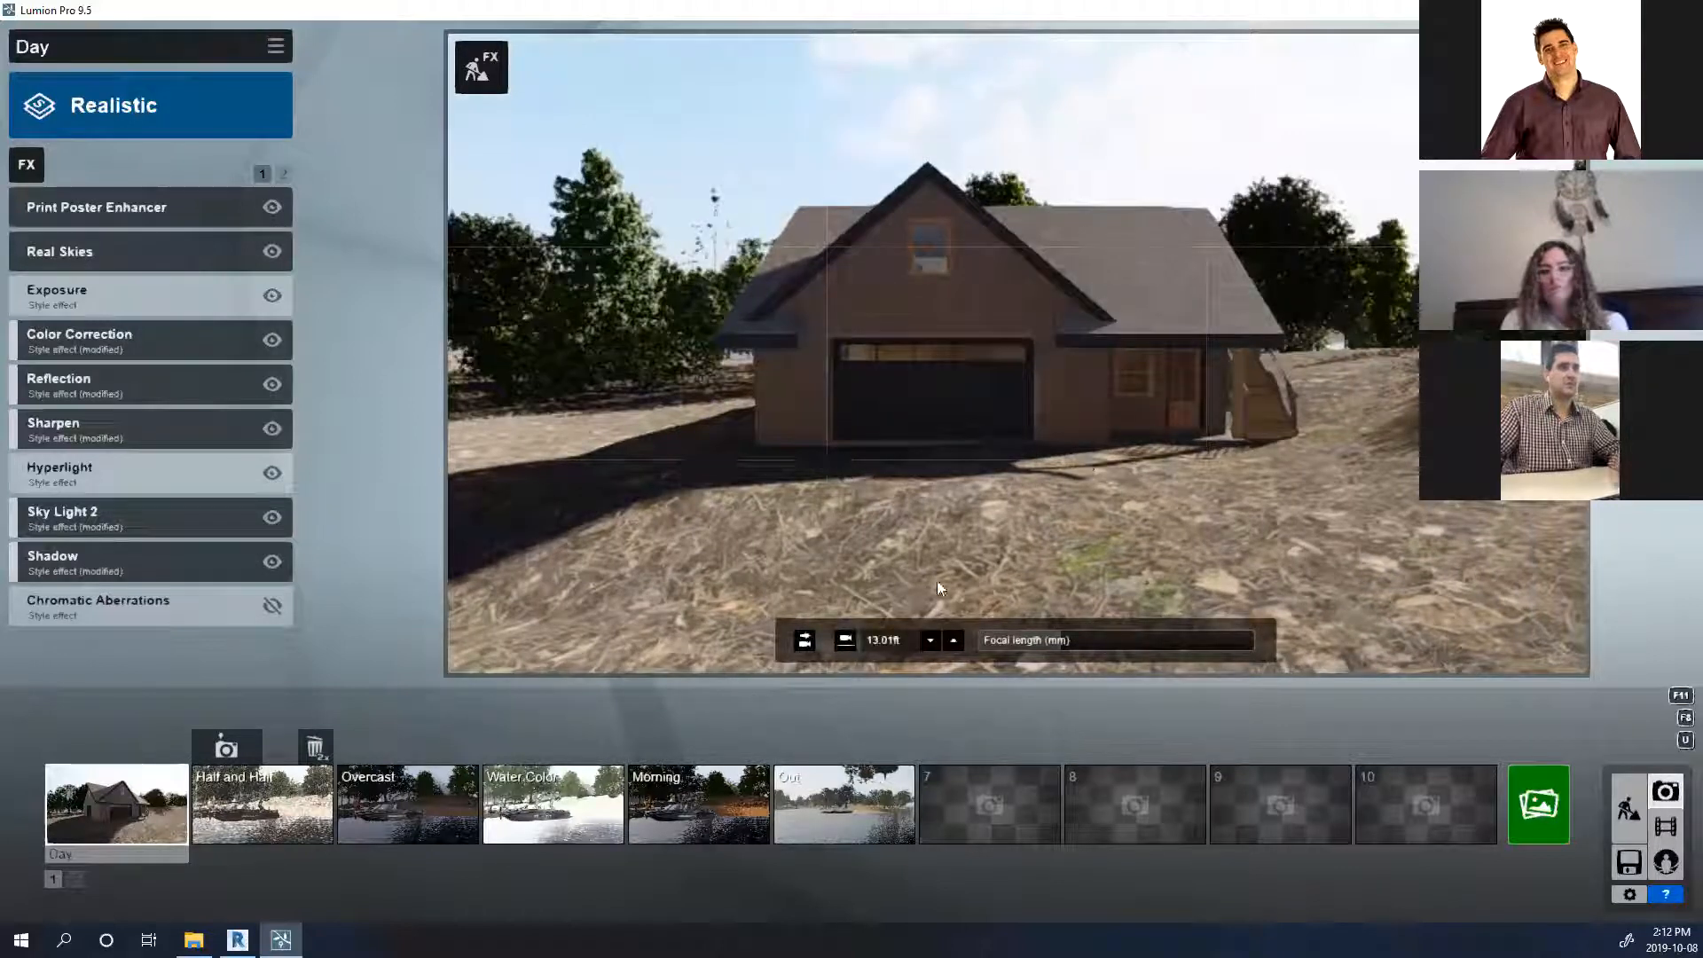
left_click(222, 748)
Frame the garage's outdoor staircase side and store it as the Overcast photo's view.
right_click_drag(1027, 561, 1031, 353)
key("w")
key("a")
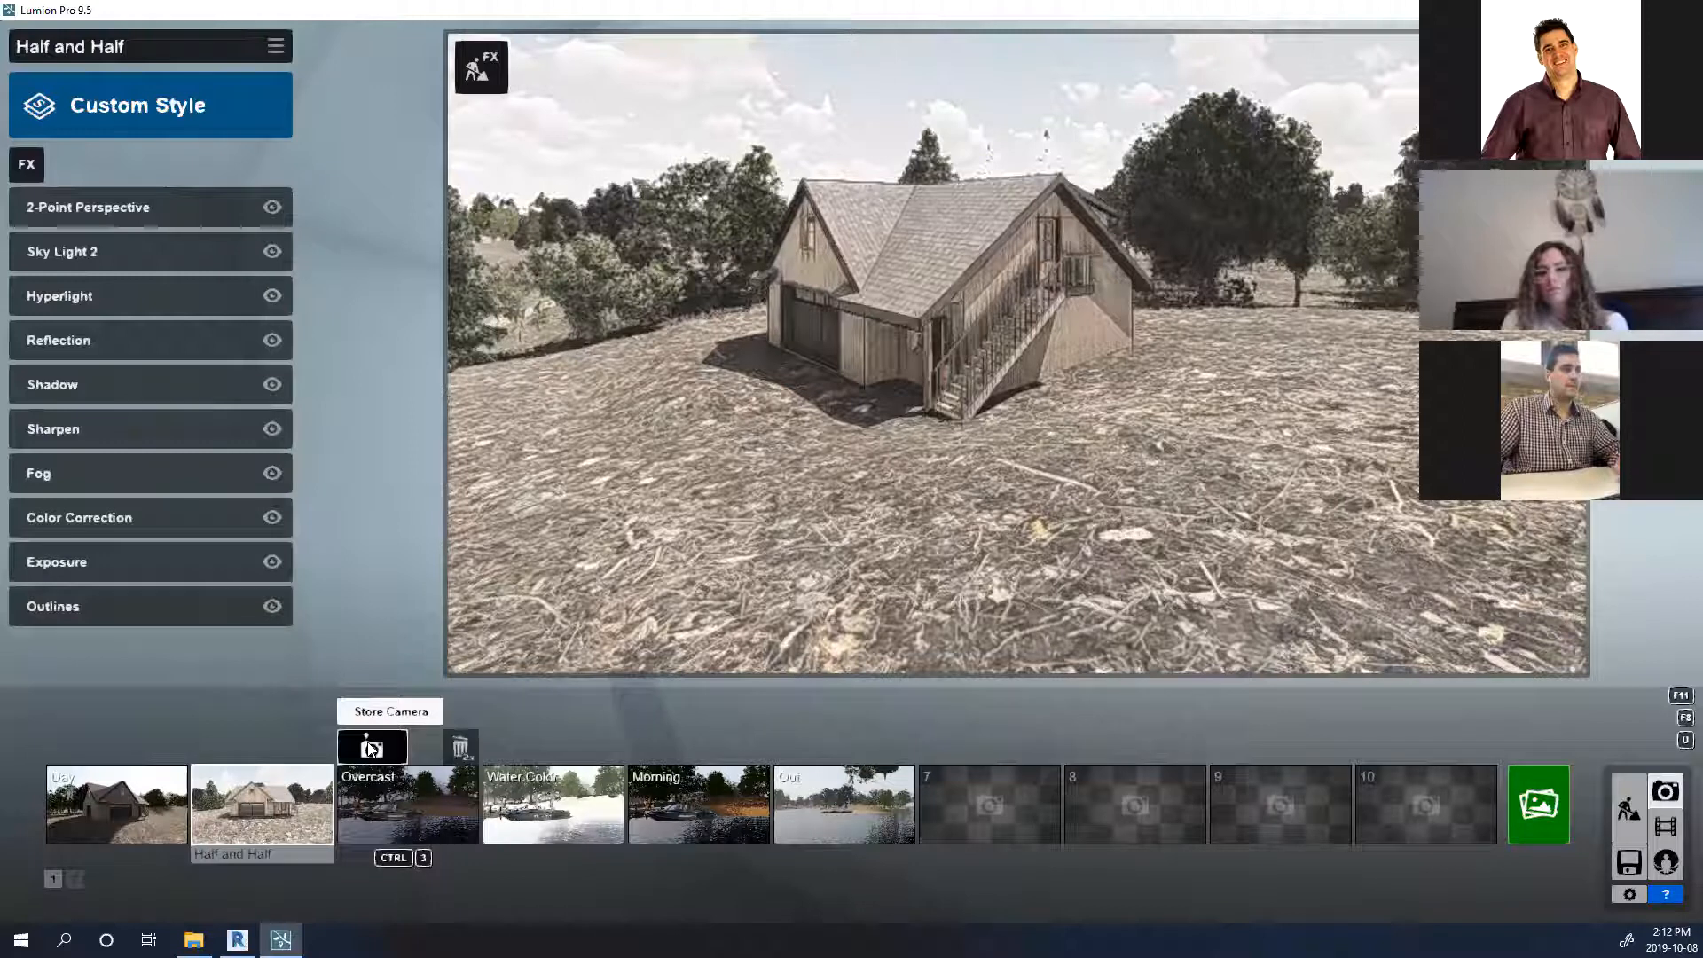
left_click(371, 747)
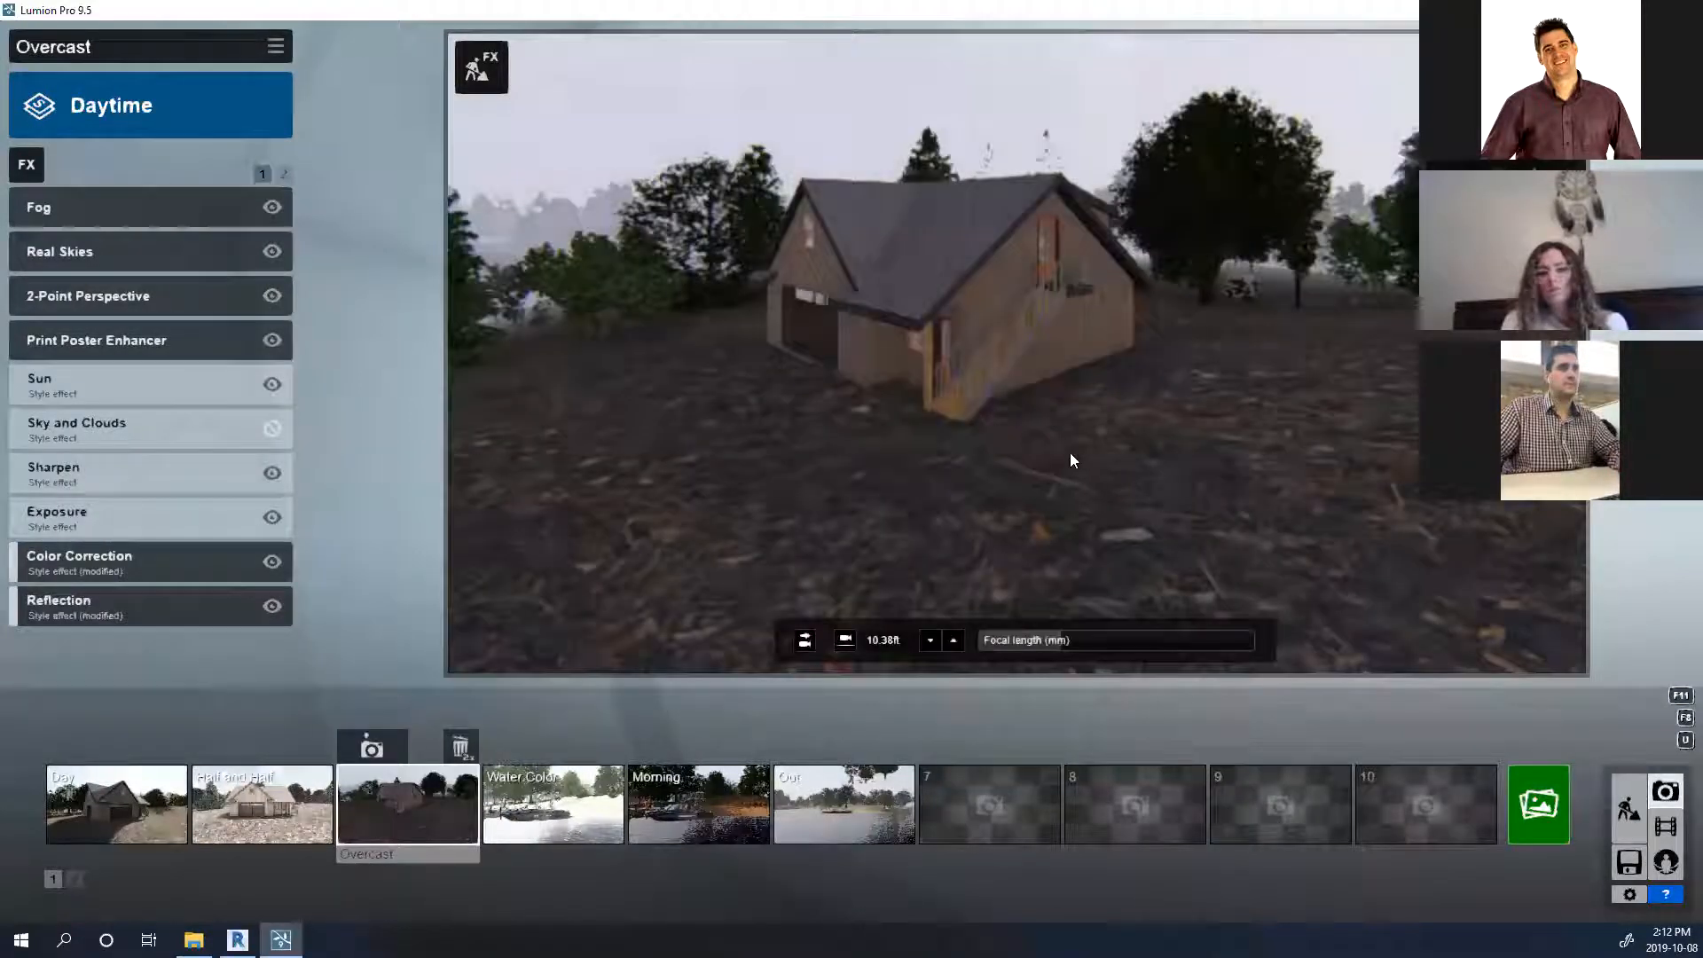
Remove the Overcast photo from the third slot.
mouse_move(96, 777)
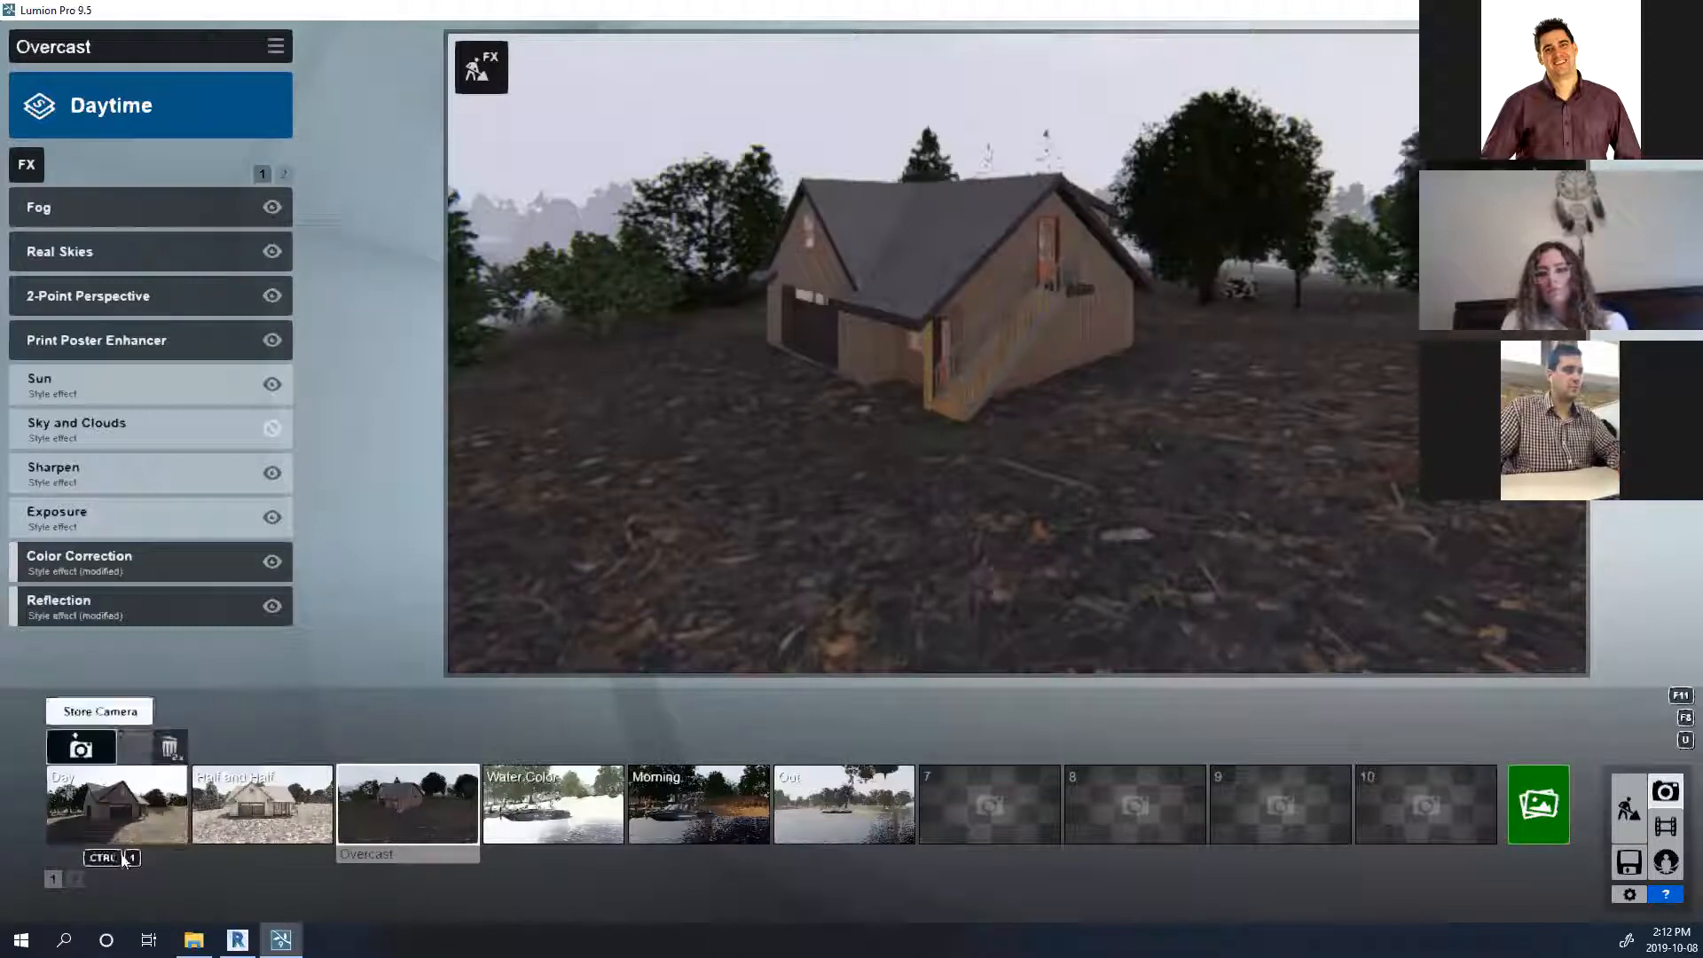
left_click(111, 803)
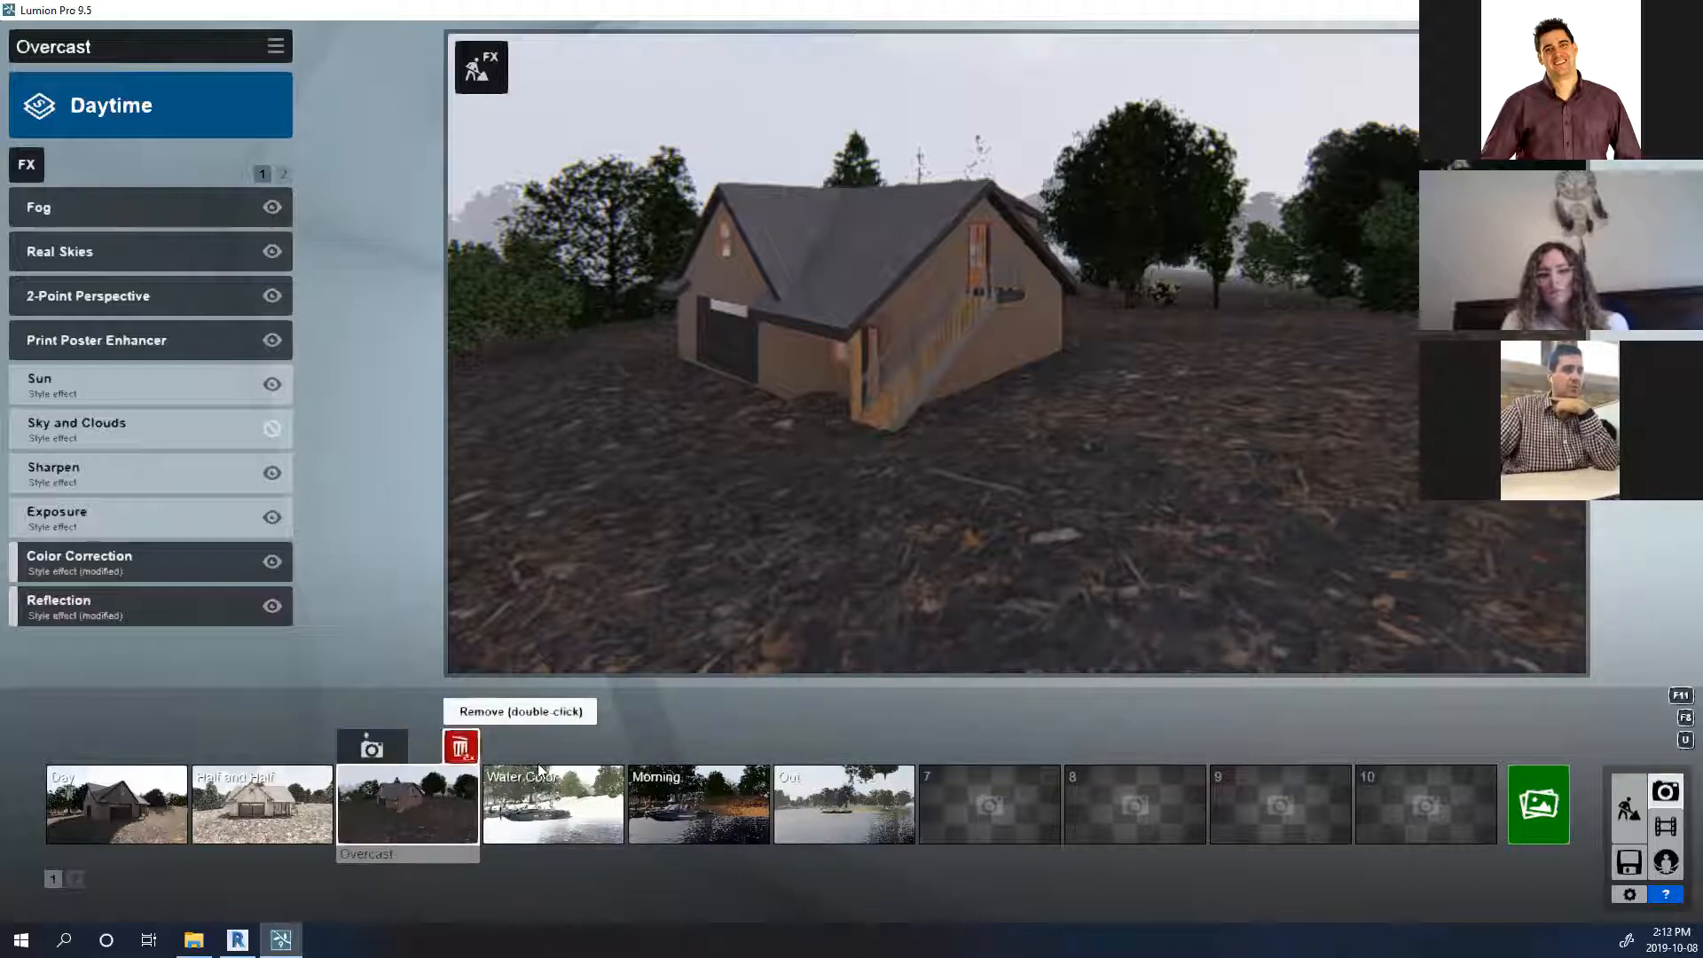
double_click(460, 747)
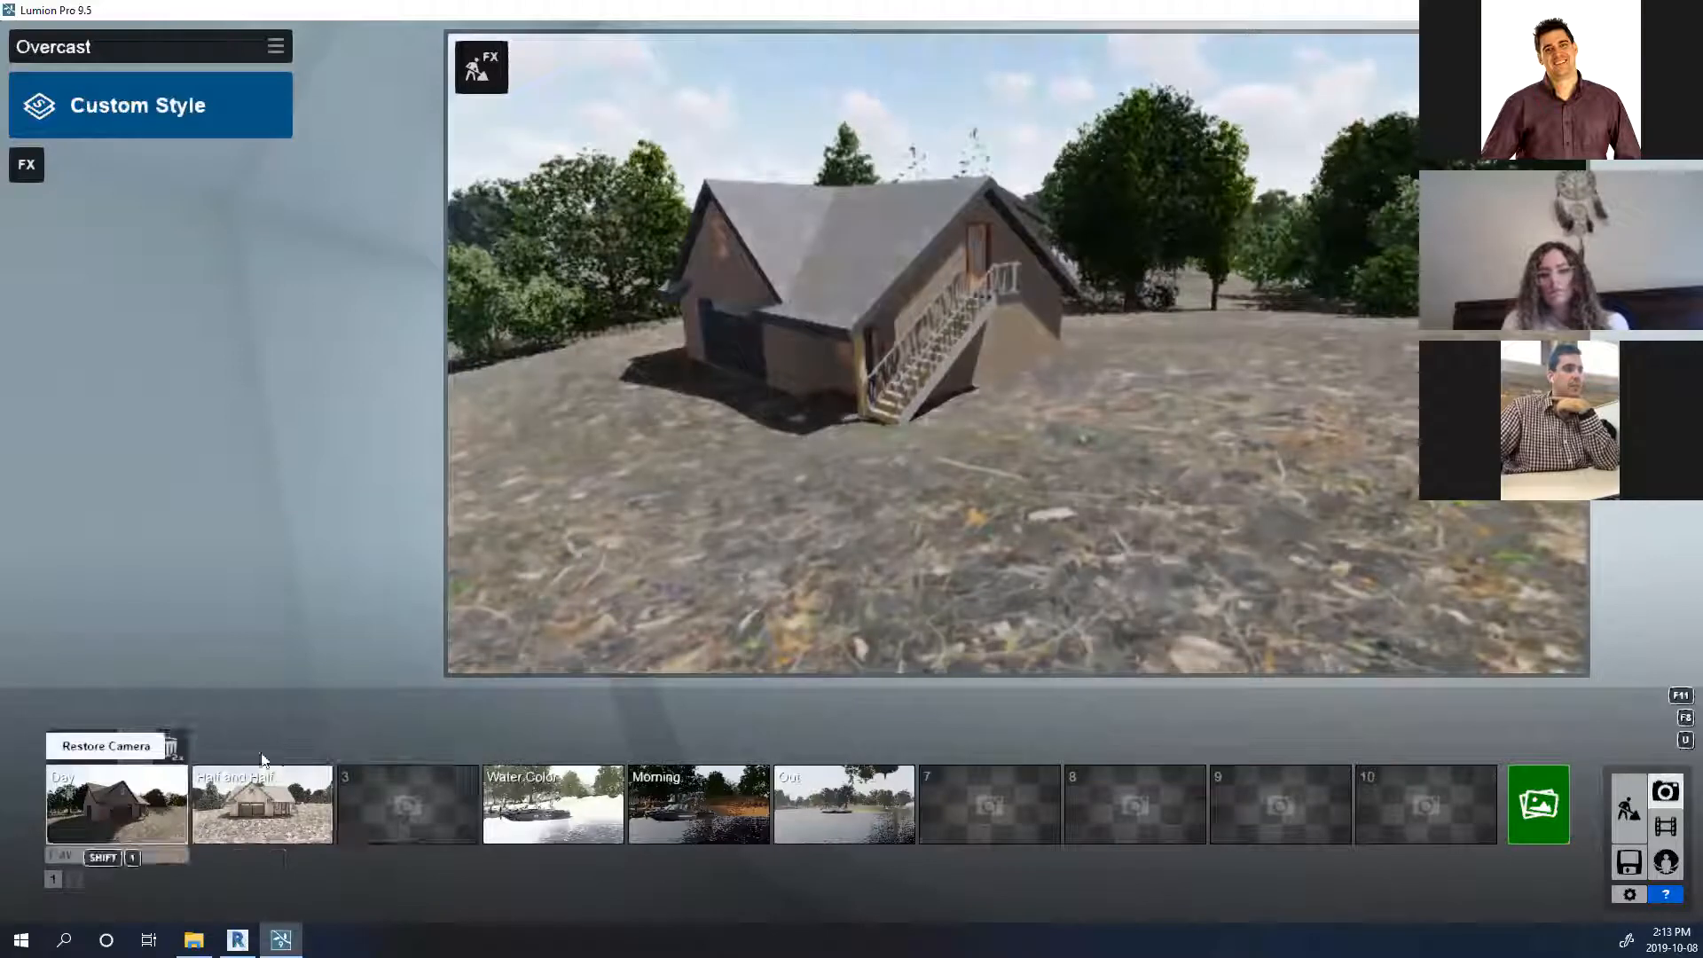
Reframe the garage's staircase corner starting from the Day photo and store the view in the empty third photo slot.
left_click(110, 797)
right_click_drag(1274, 513, 936, 513)
key("w")
key("d")
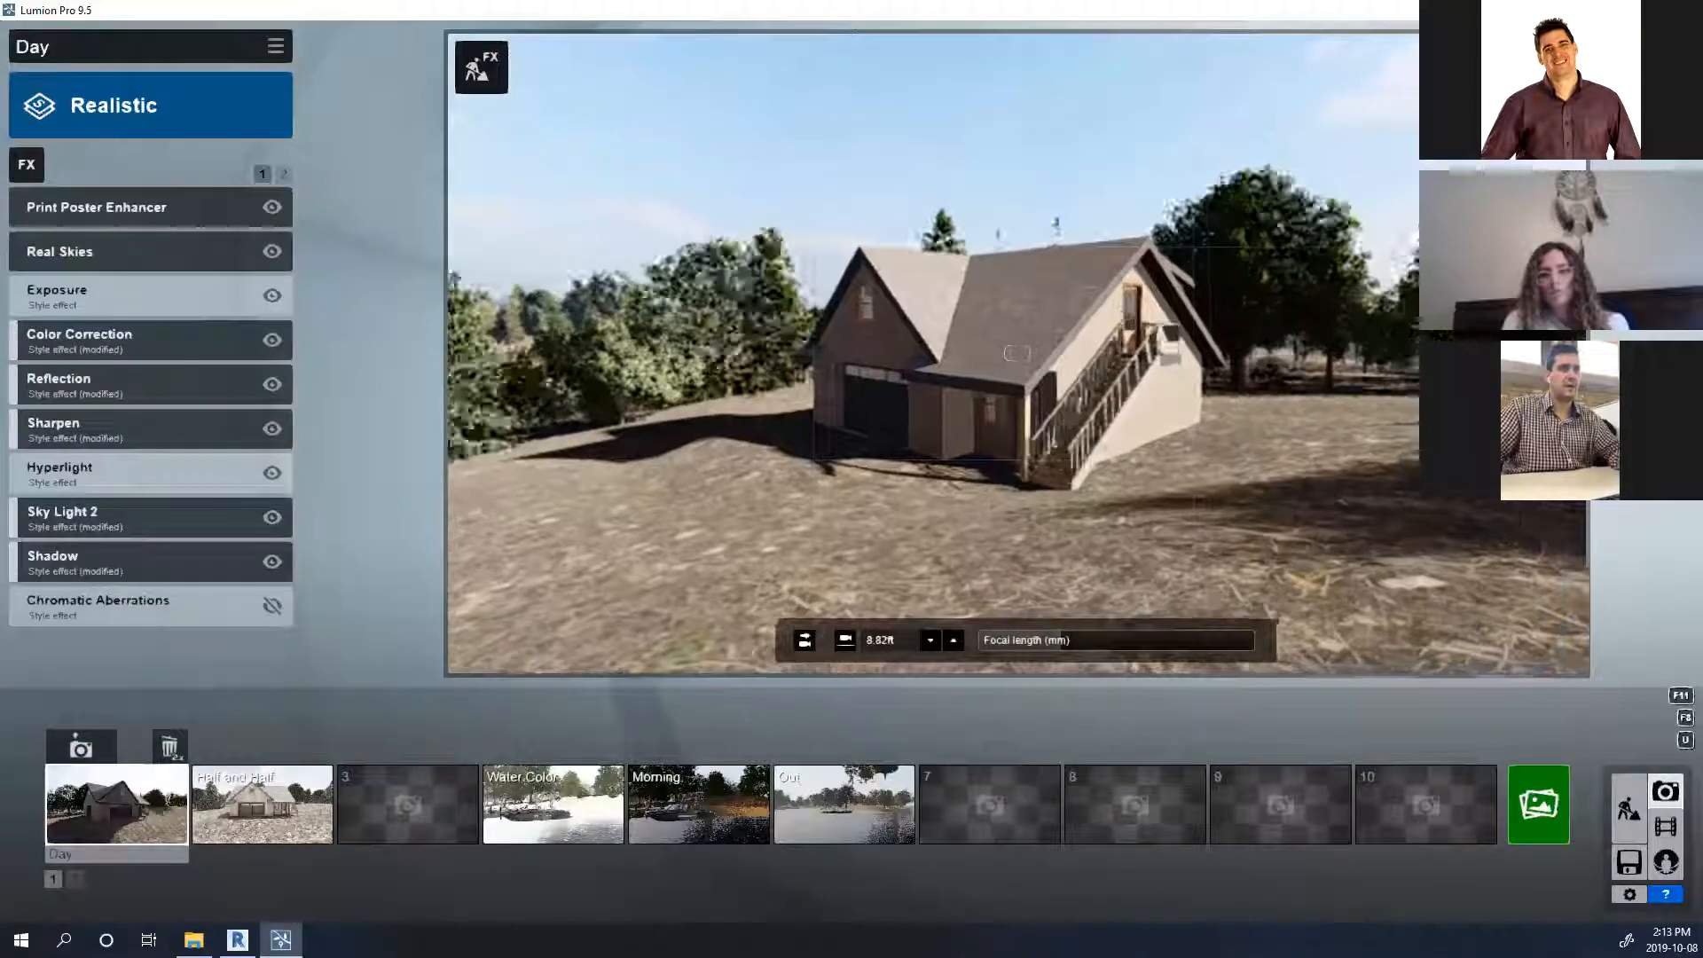
mouse_move(366, 785)
left_click(371, 750)
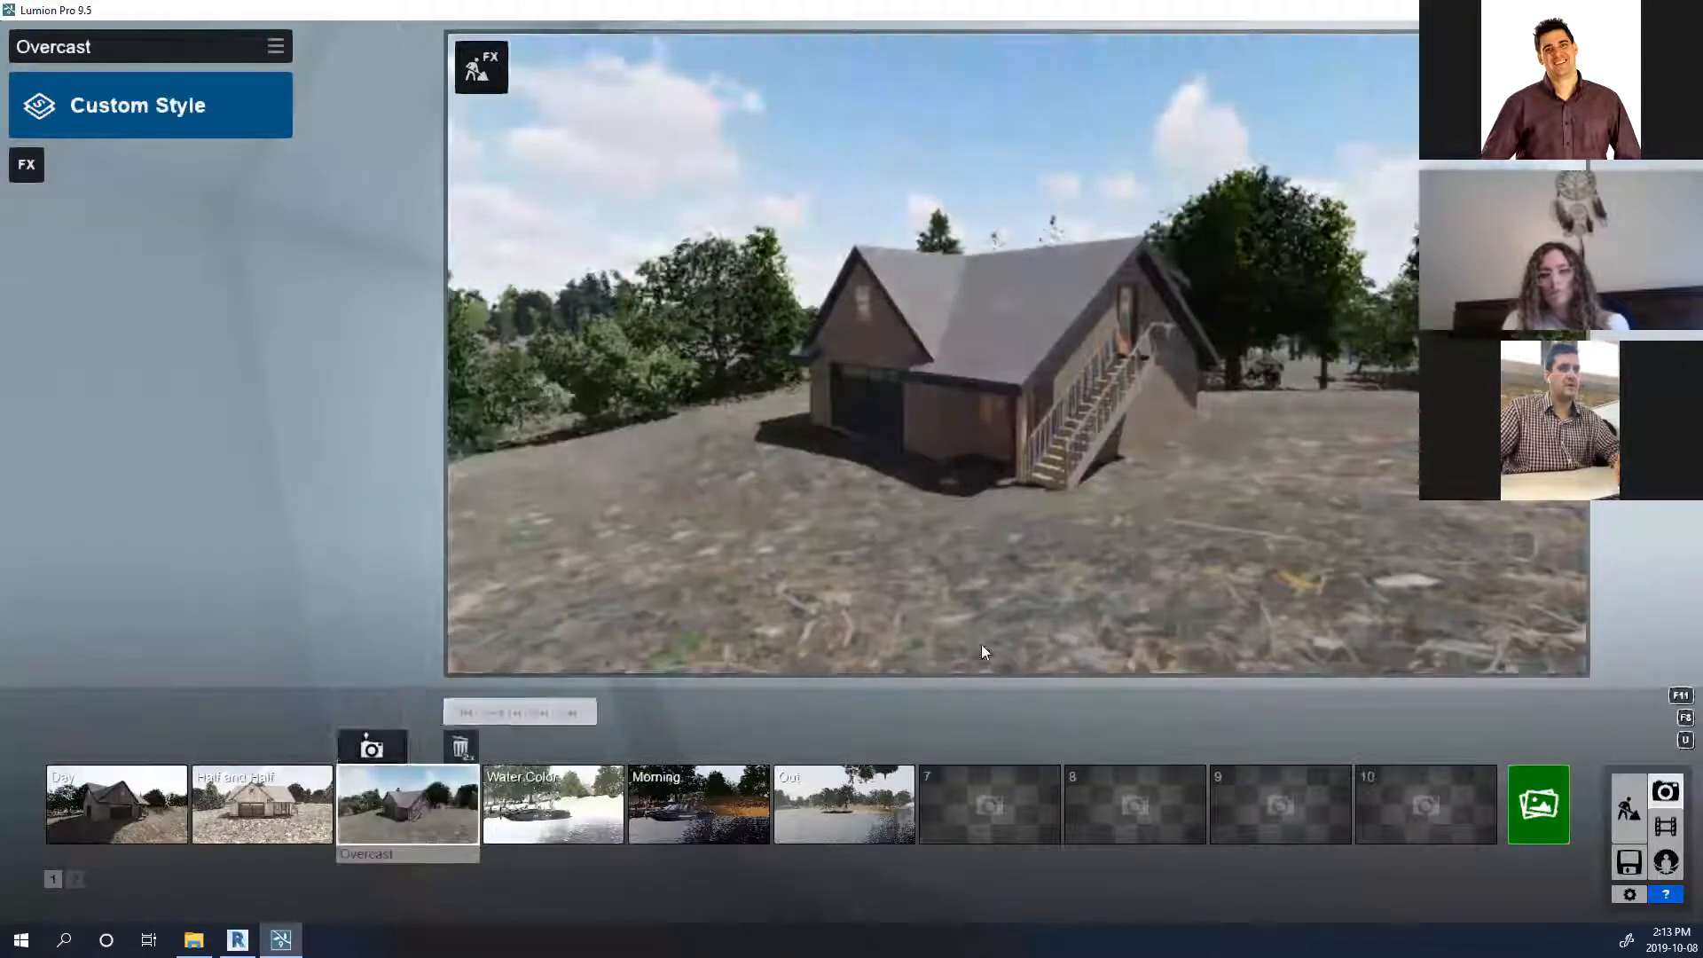
Open the Water Color photo's lake view and return to the Overcast photo.
mouse_move(1020, 628)
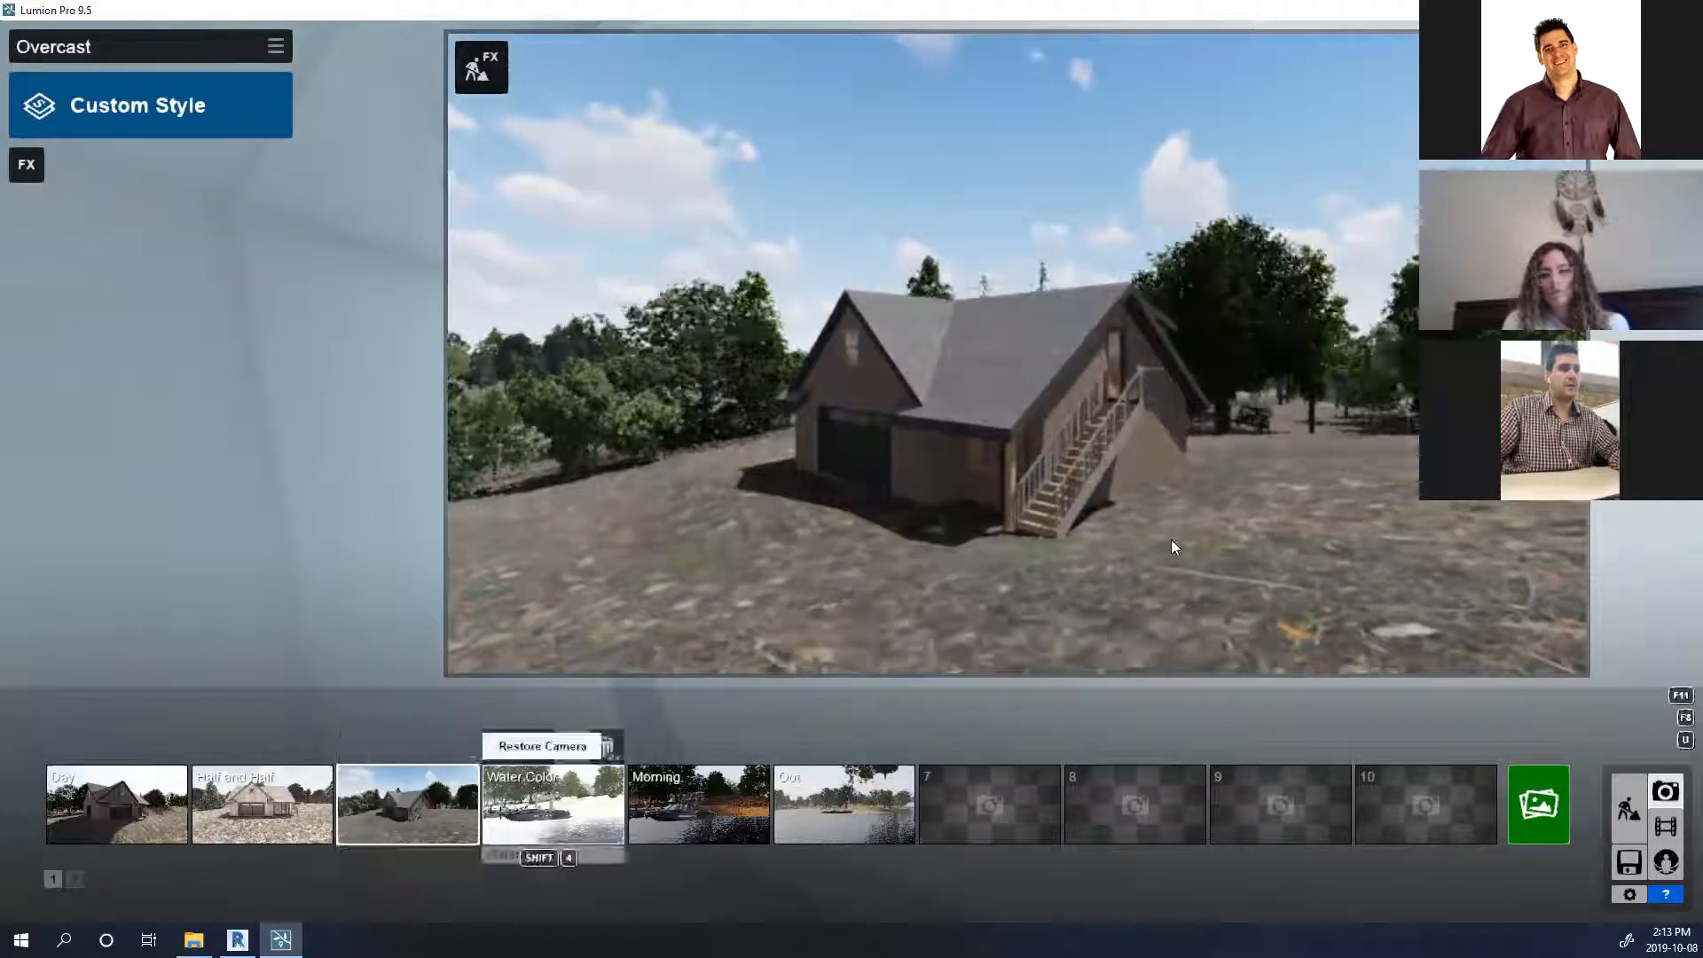
left_click(542, 803)
left_click(517, 747)
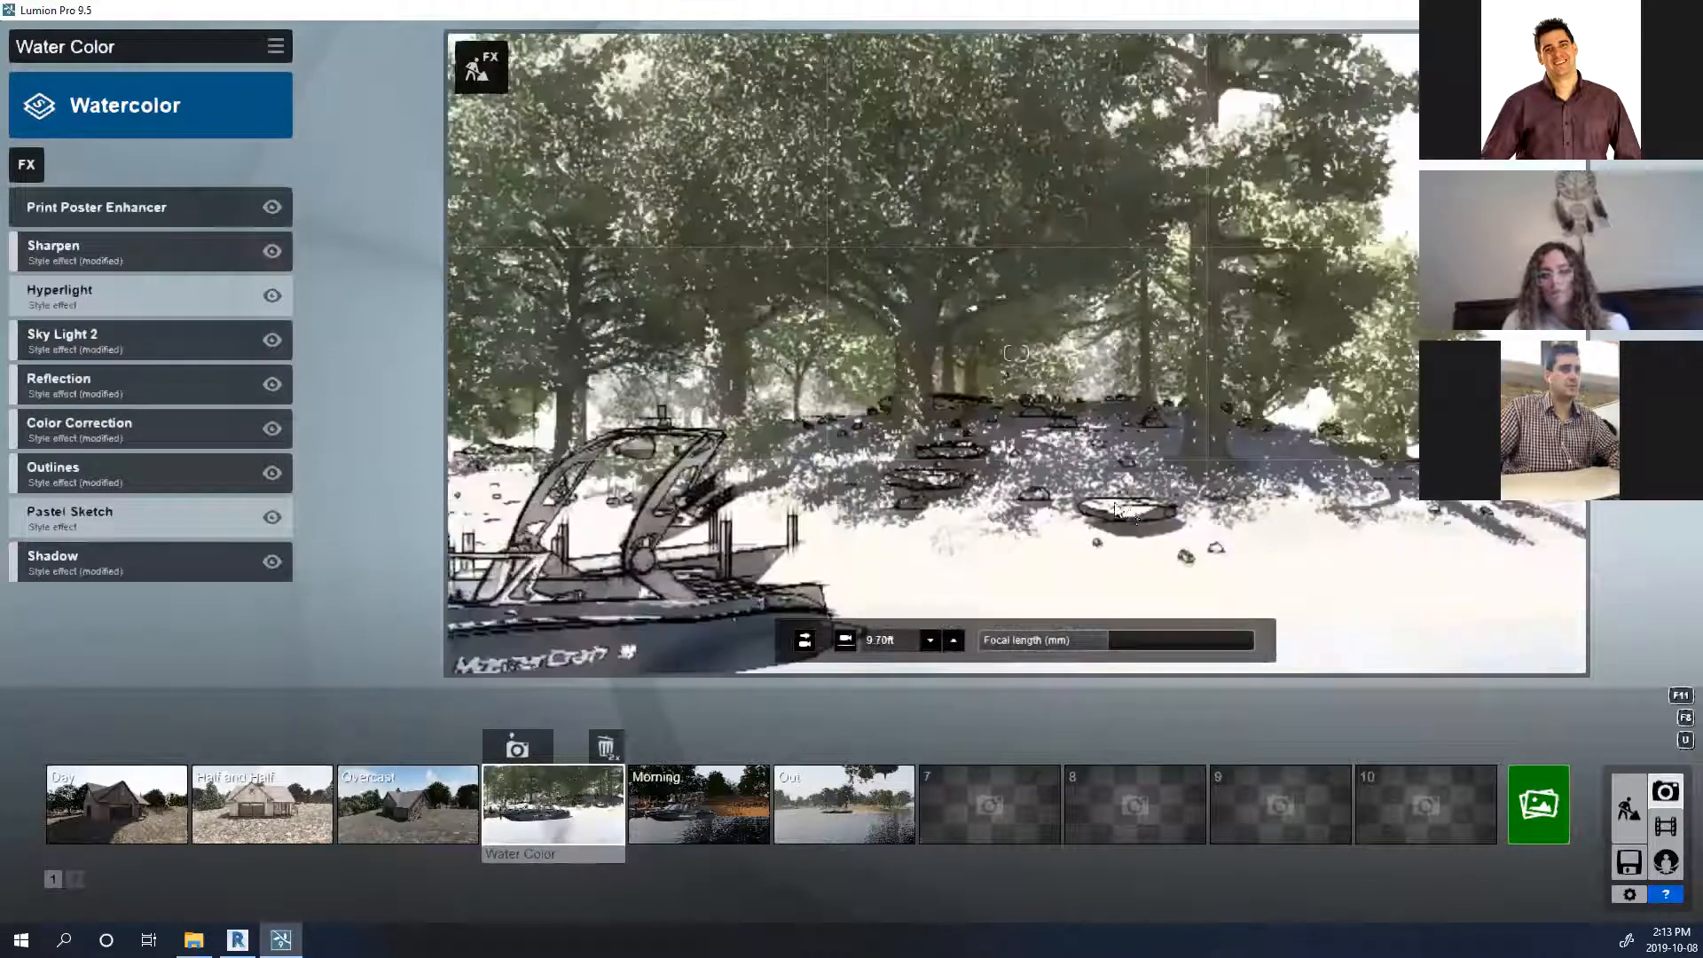
left_click(406, 803)
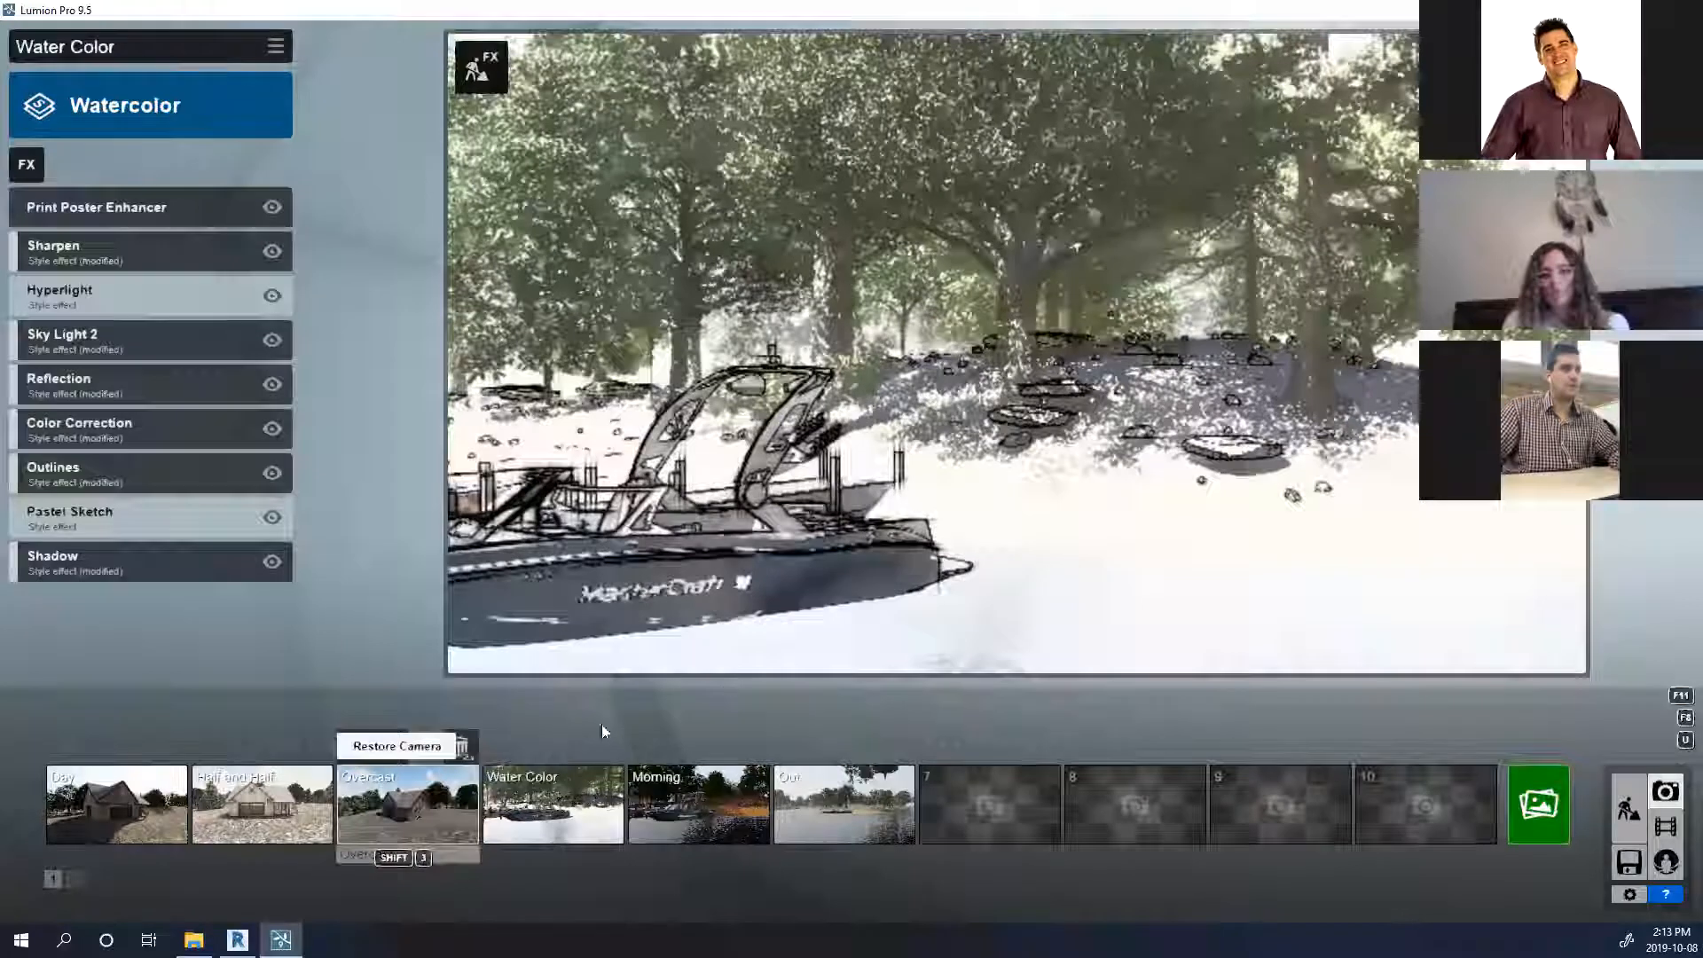
left_click(372, 748)
Frame the garage interior toward its doors with a 16.2 mm focal length, and store it as the Water Color photo's view.
scroll(1014, 430, "up", 6)
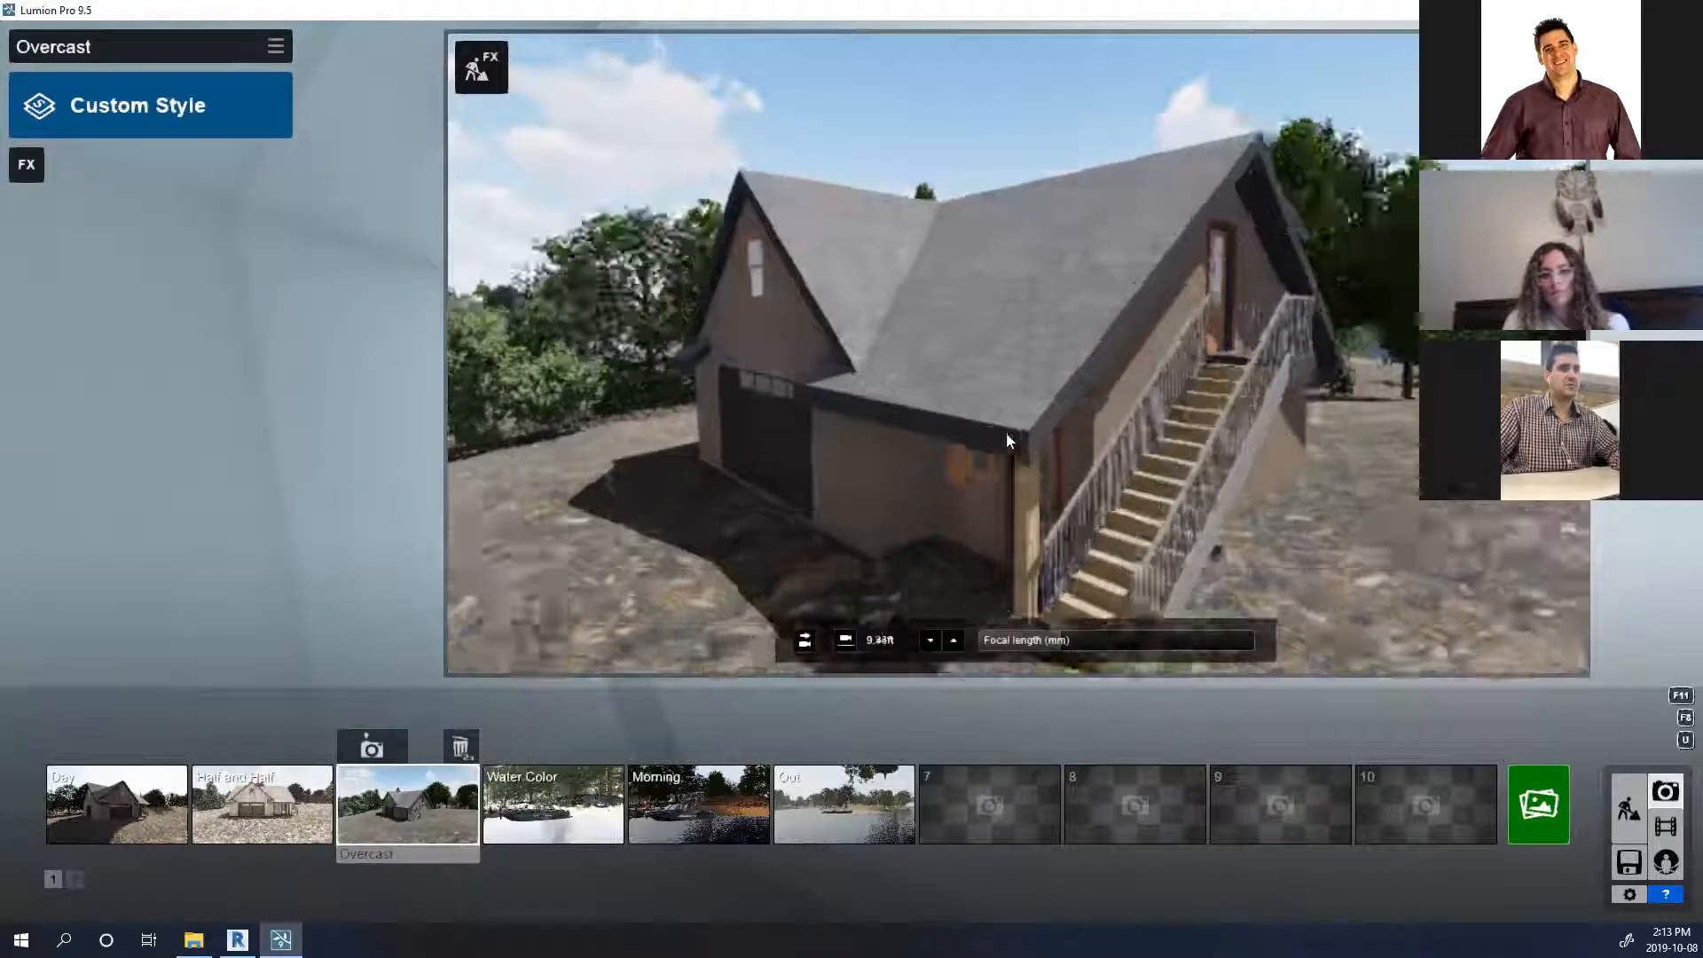
key("w")
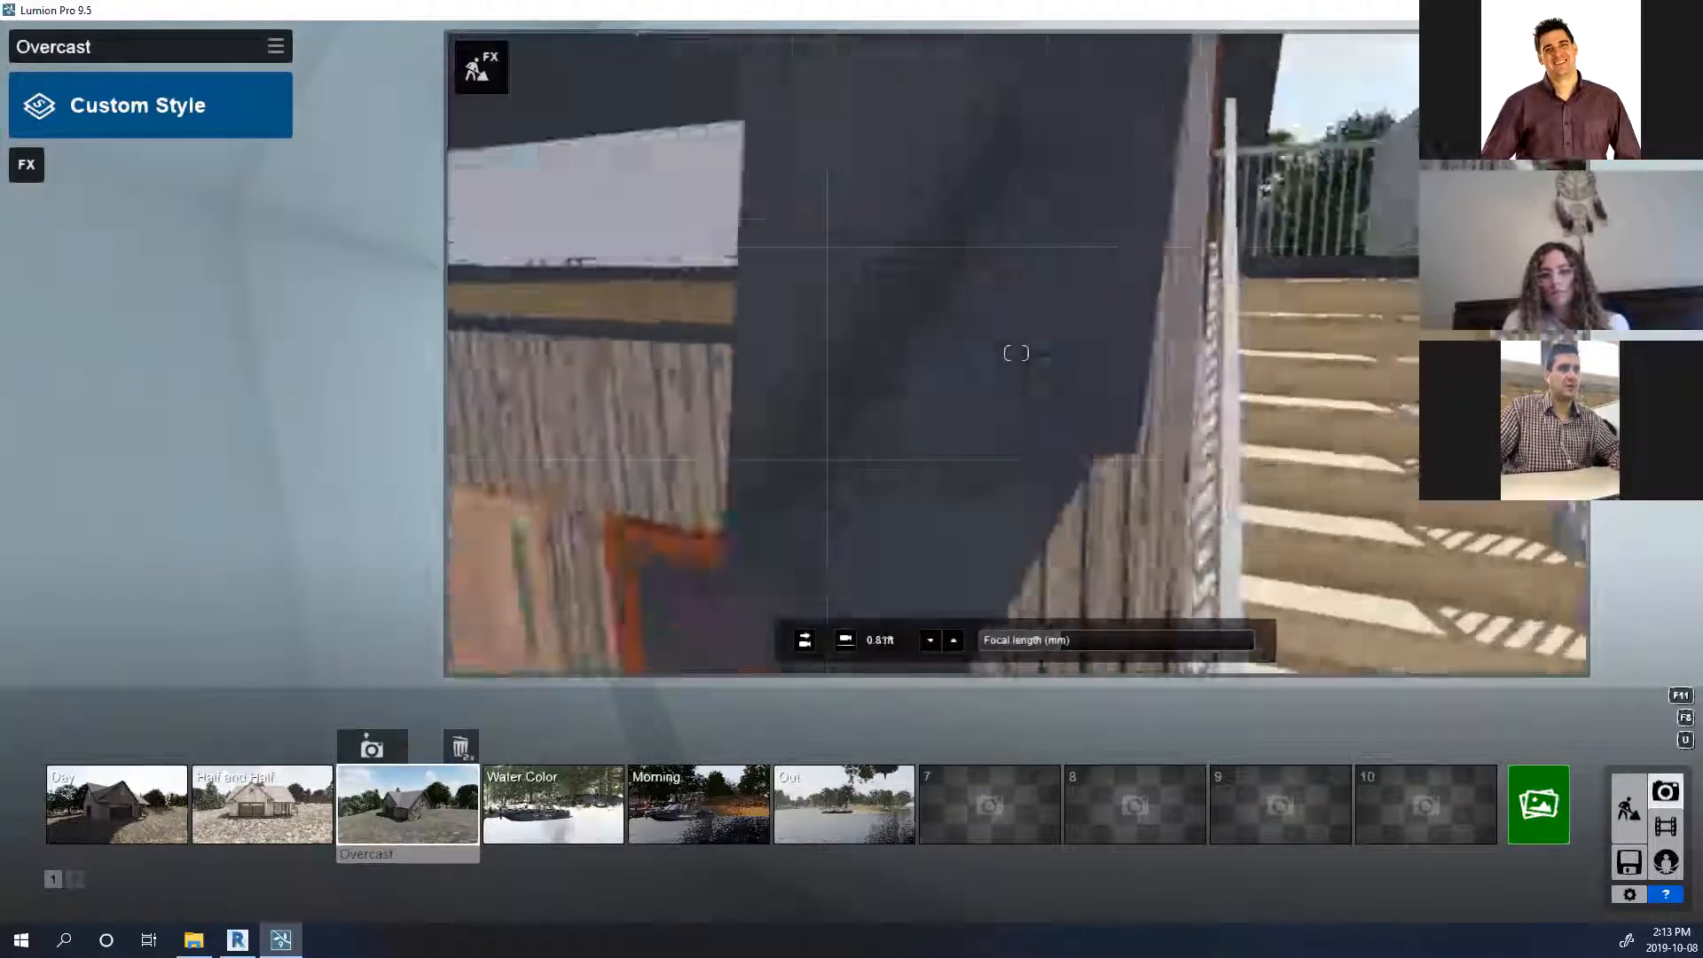
key("w")
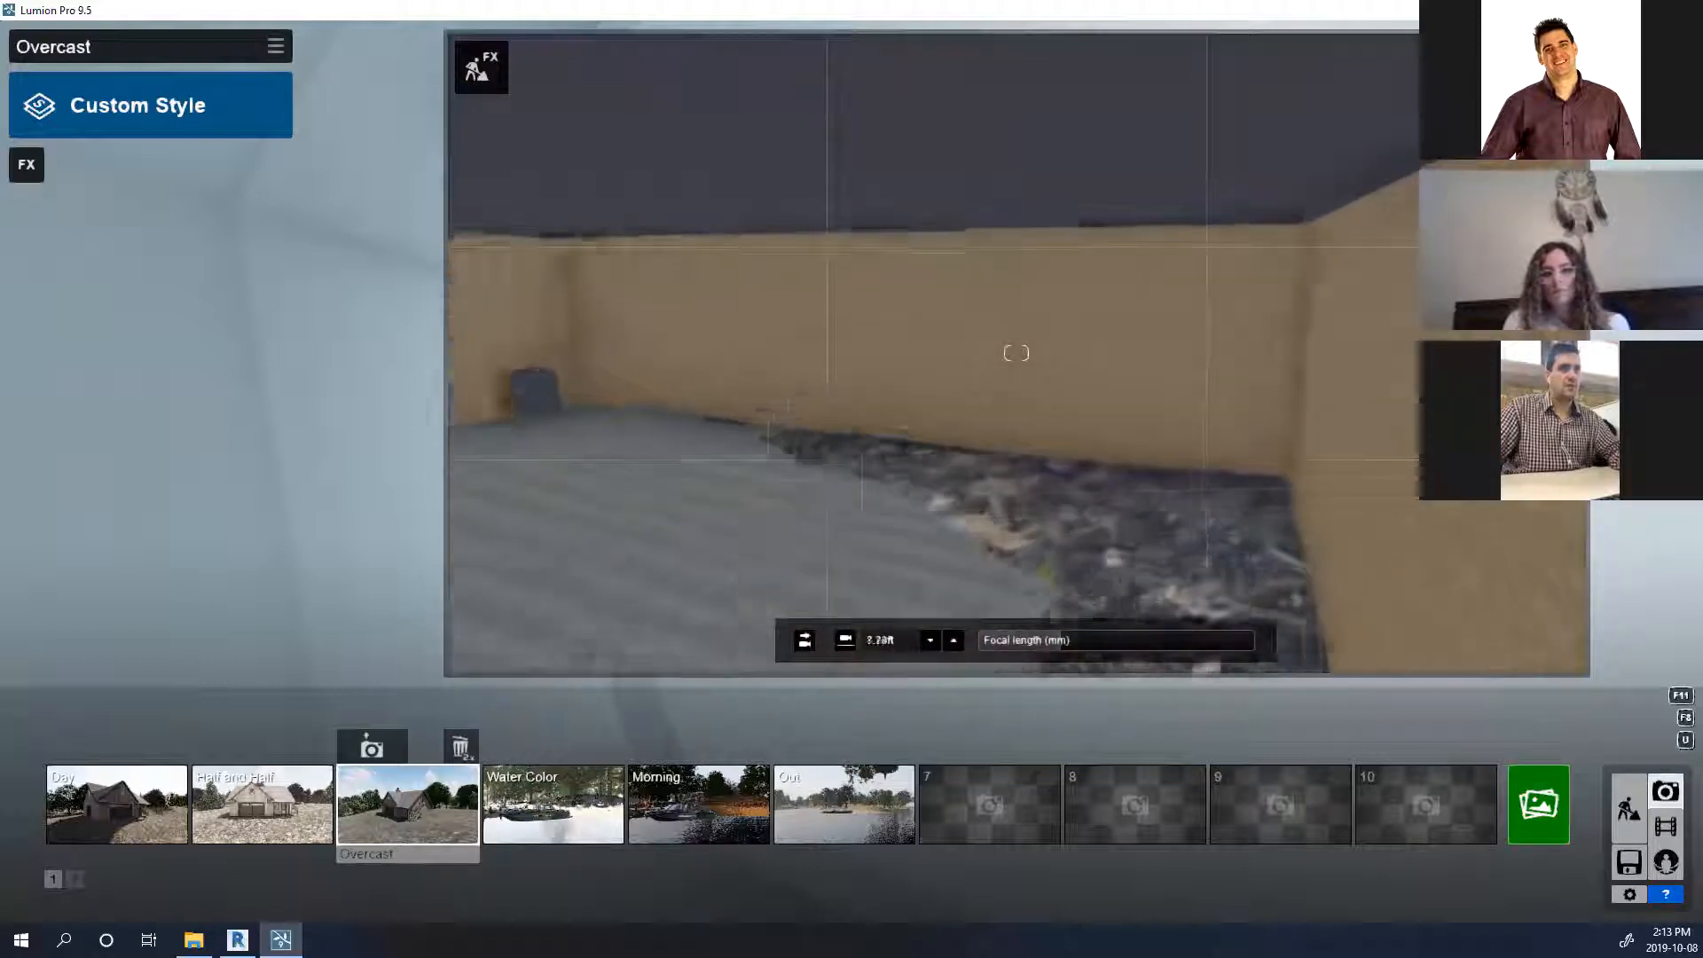
key("w")
right_click_drag(1017, 353, 817, 353)
key("s")
key("s")
right_click_drag(1078, 432, 1013, 432)
left_click_drag(1058, 631, 1040, 637)
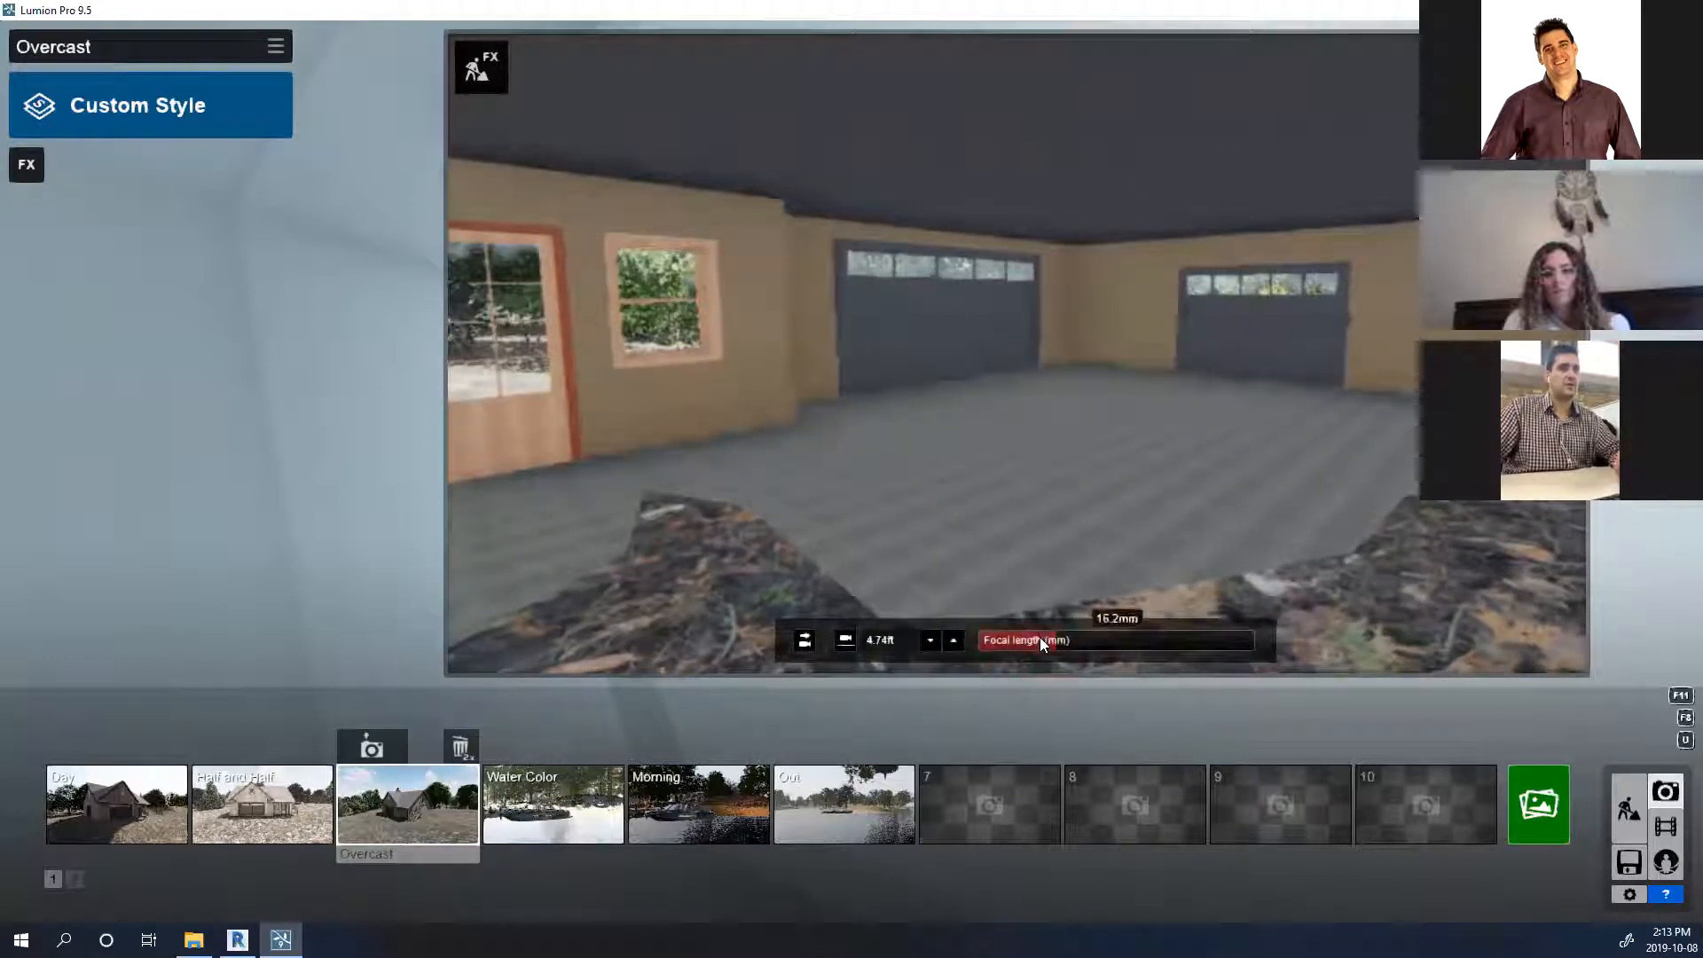
mouse_move(1103, 559)
right_mouse_down()
mouse_move(1127, 548)
mouse_move(1097, 548)
right_mouse_up()
key("w")
key("s")
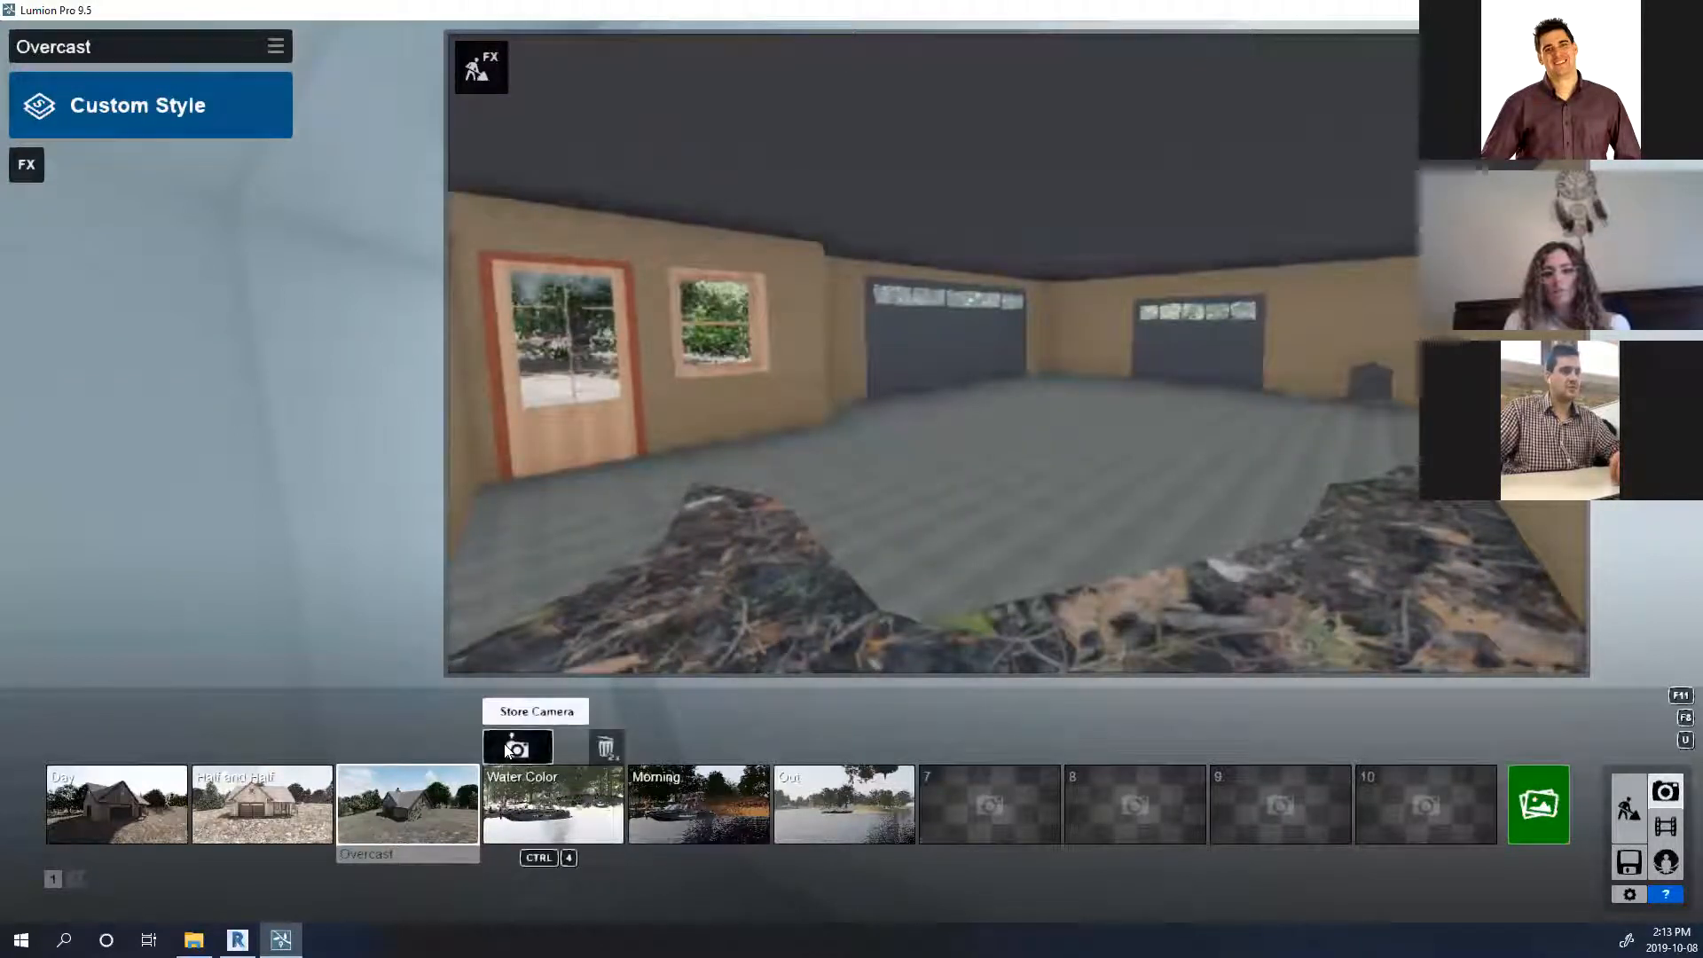
left_click(516, 748)
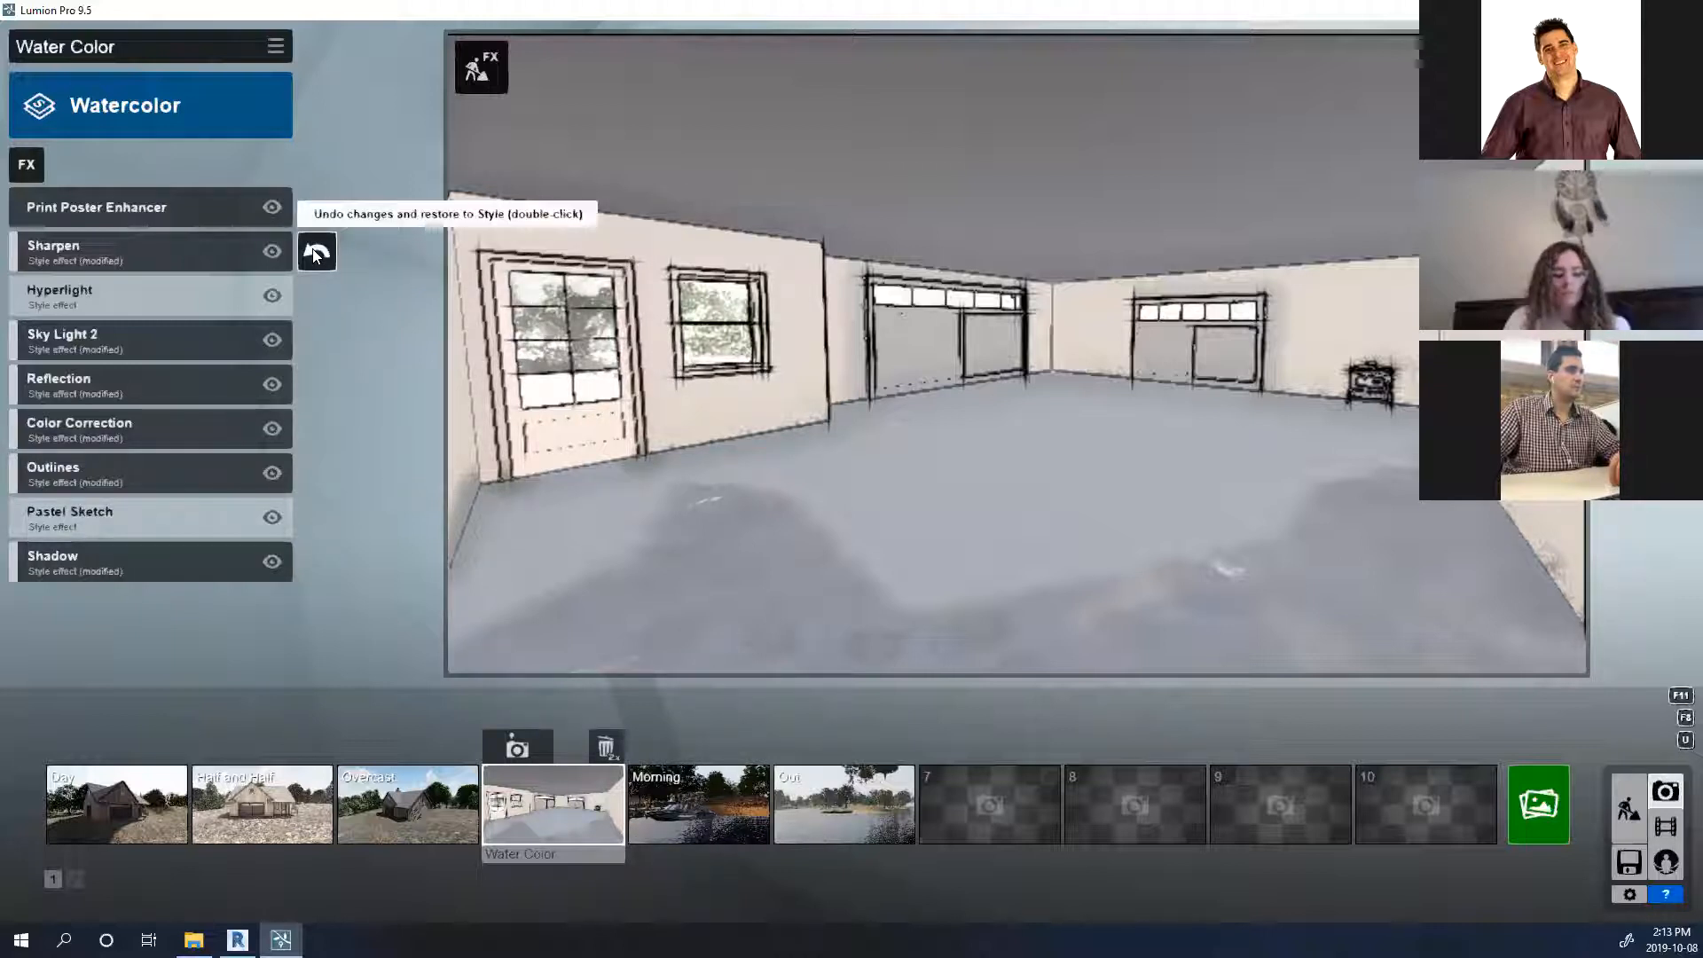
Restore Sharpen to the style's settings and disable Print Poster Enhancer, Reflection, Color Correction, Outlines and Shadow in the Water Color photo.
double_click(316, 255)
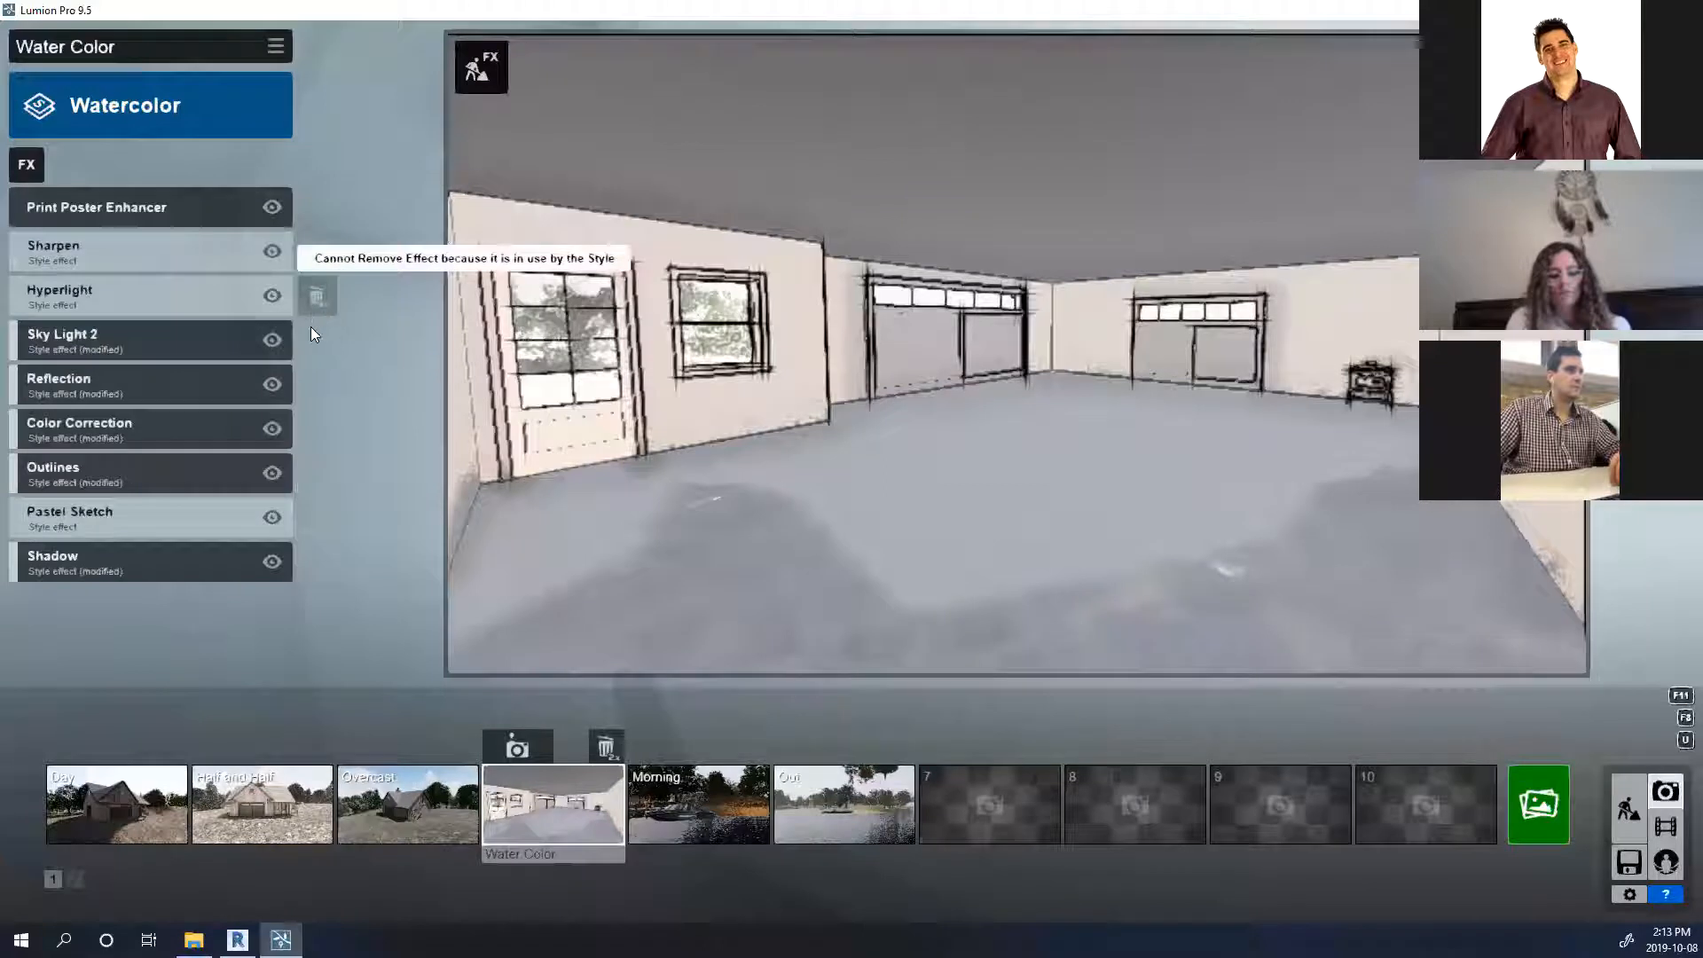
left_click(274, 340)
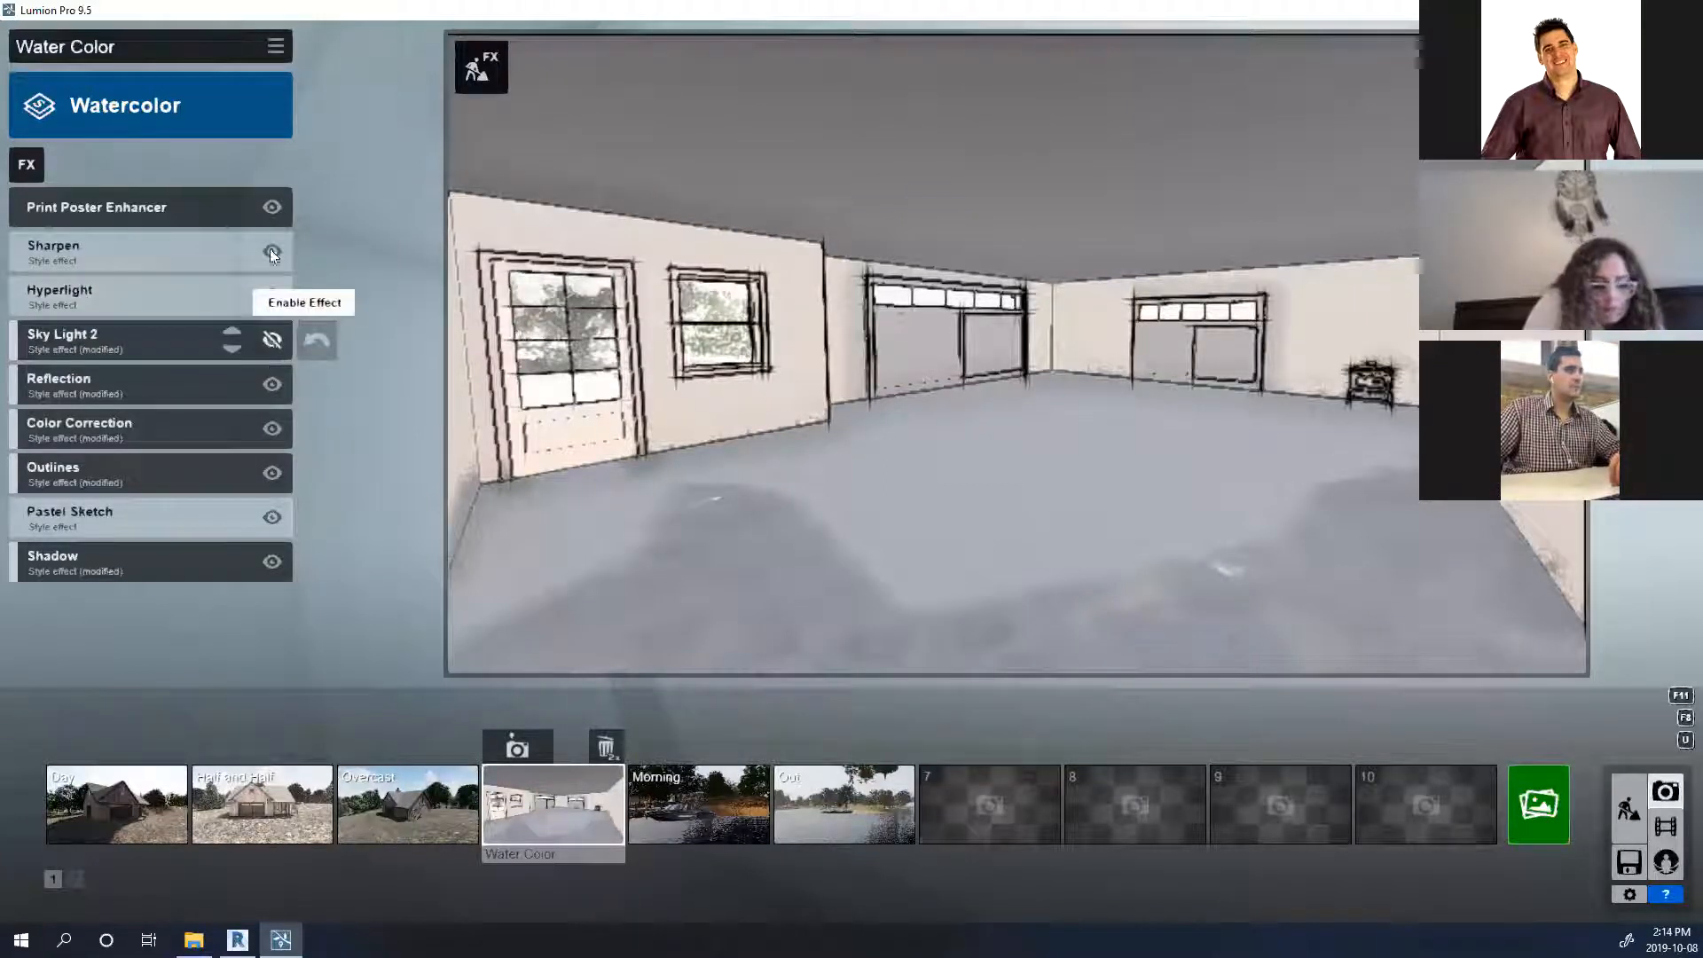
left_click(273, 209)
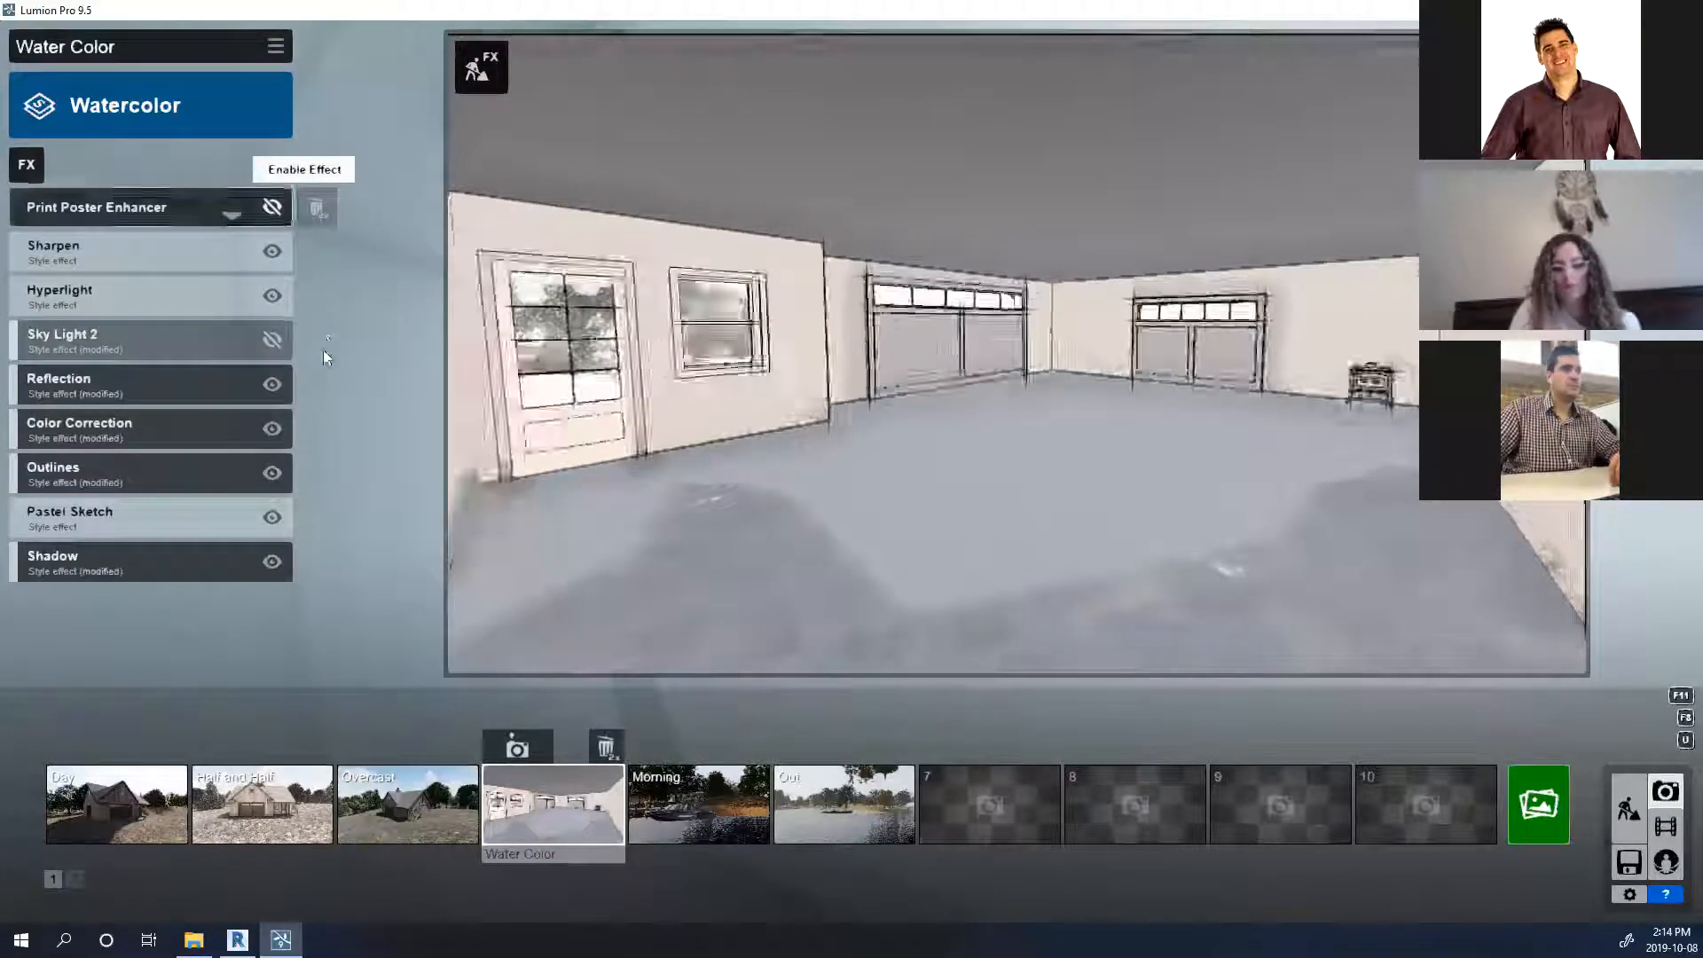
left_click(270, 388)
left_click(266, 346)
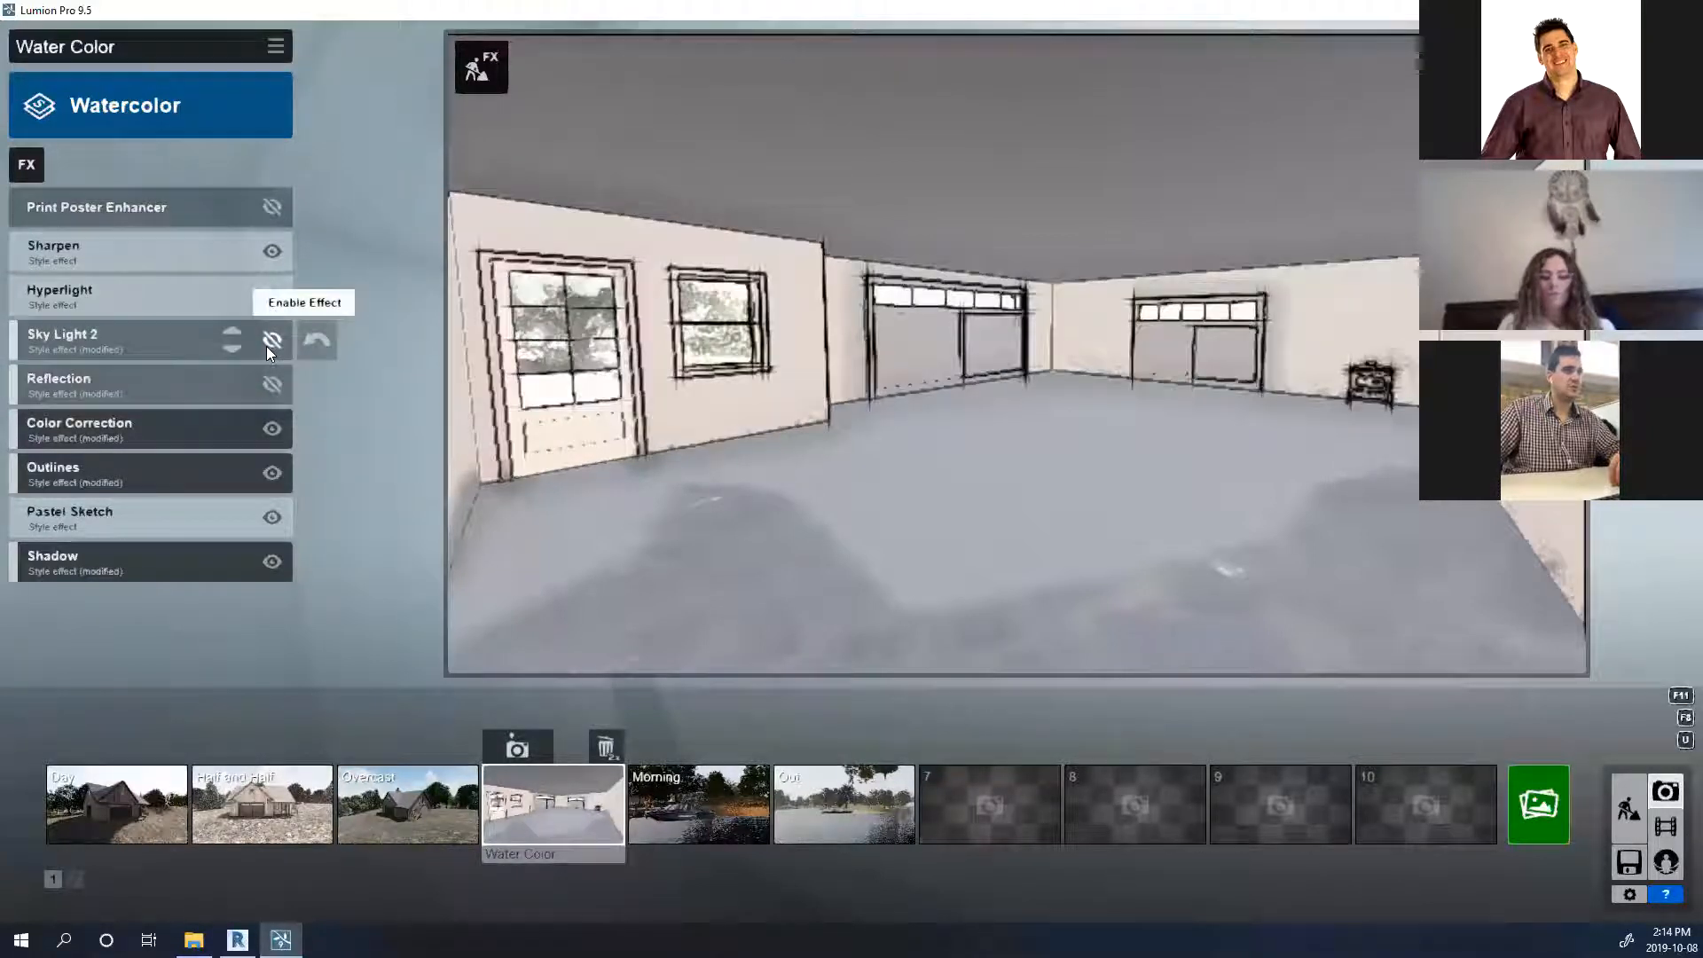
left_click(270, 435)
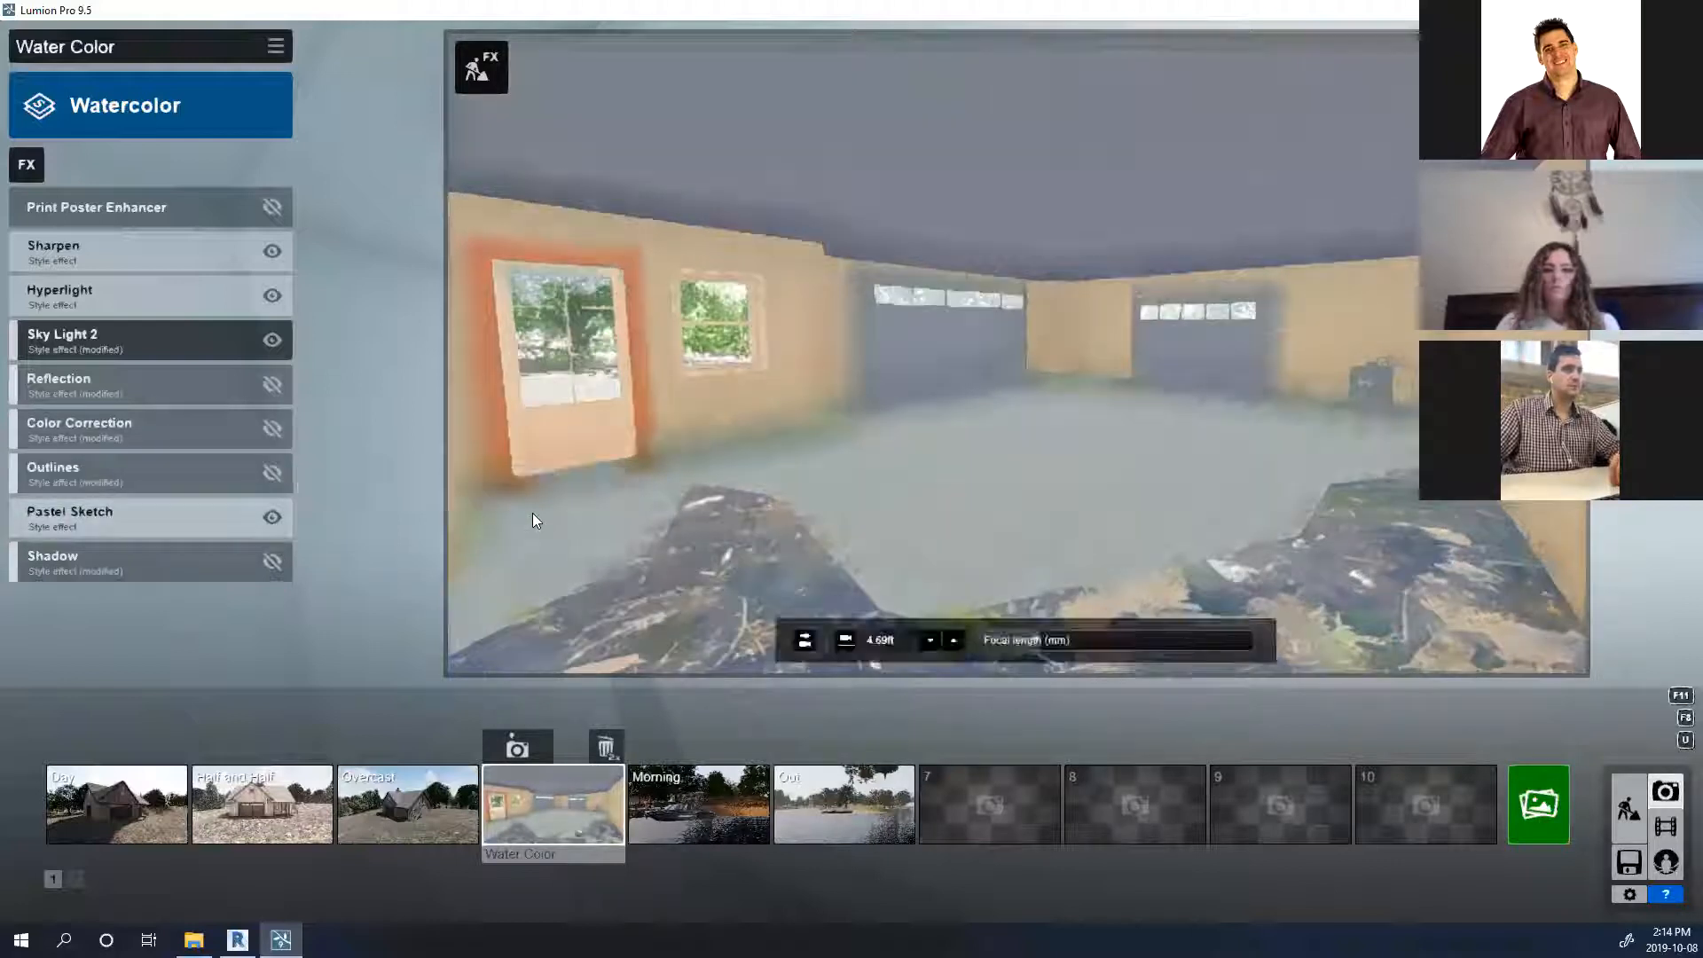
Disable the Sky Light 2, Hyperlight, Sharpen and Pastel Sketch effects in the Water Color photo.
left_click(272, 342)
left_click(273, 297)
left_click(272, 252)
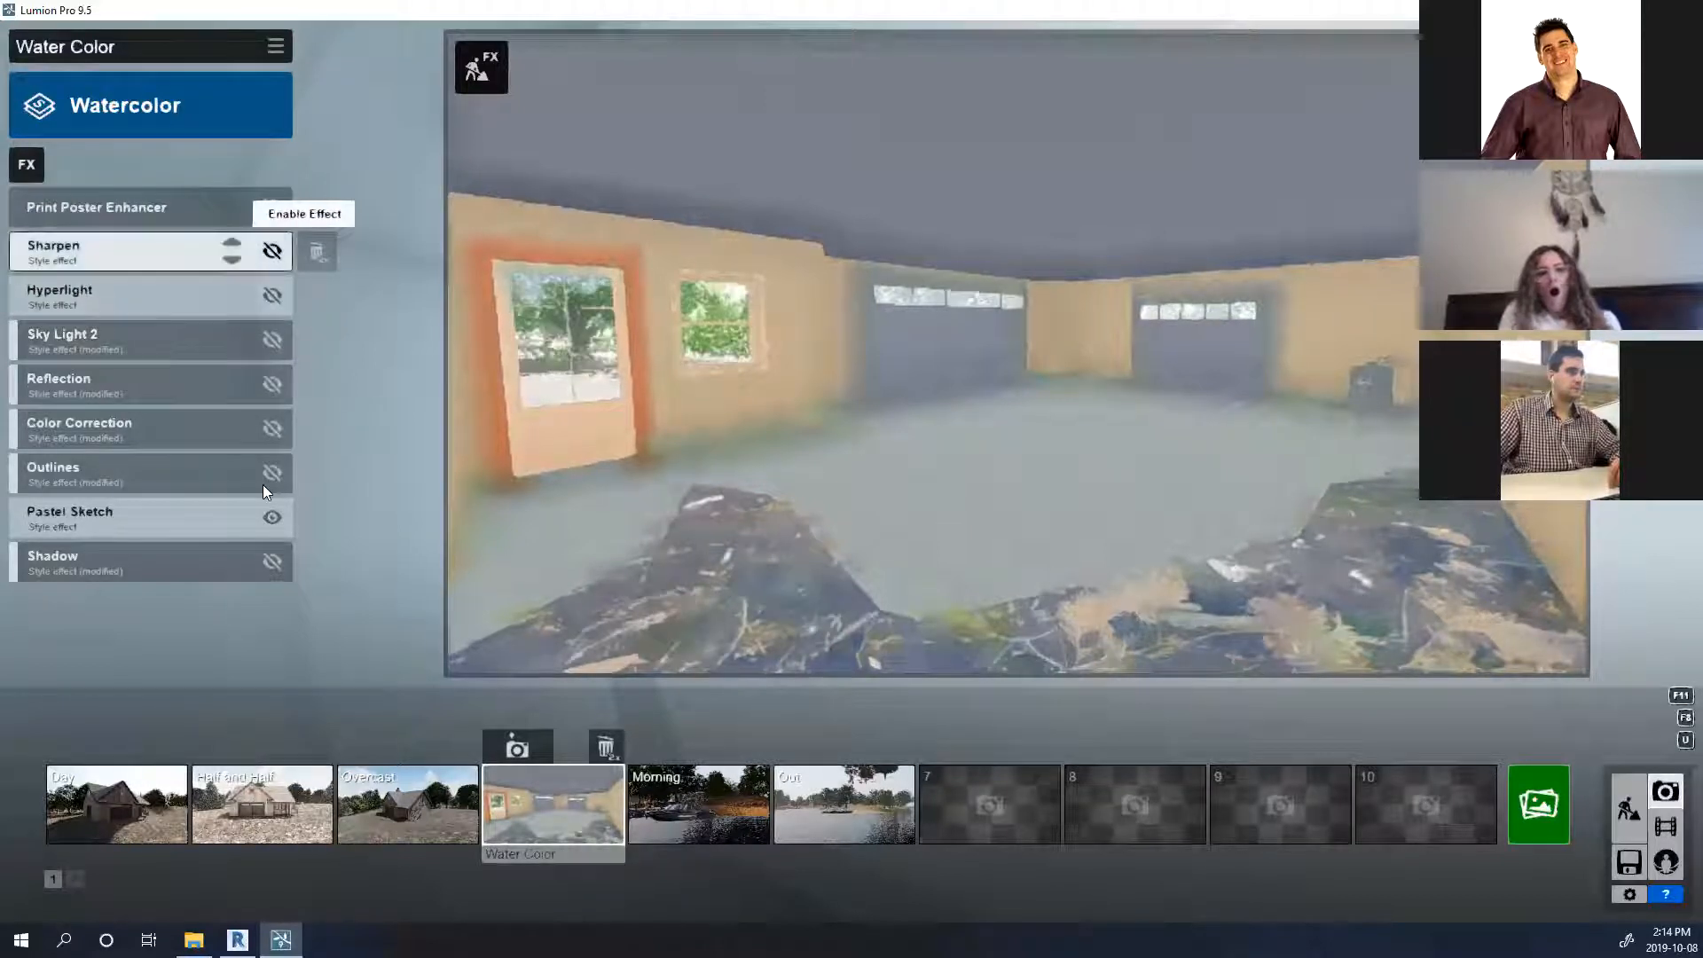
left_click(273, 519)
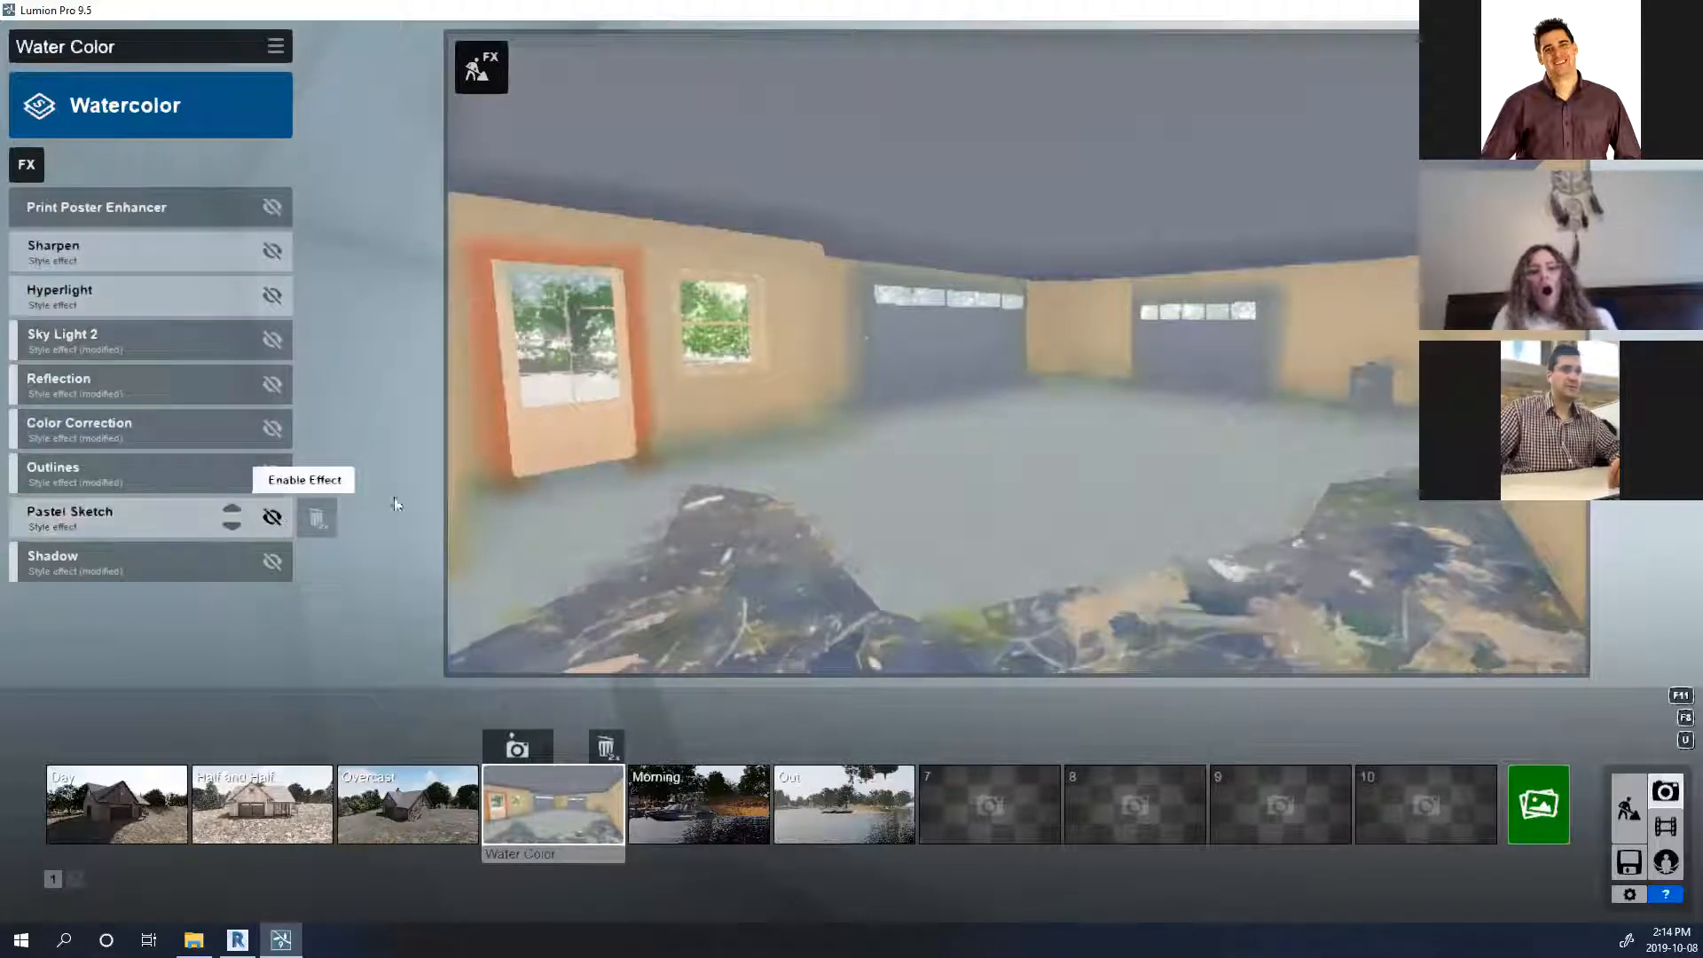
Frame the wood-floored upper room toward its gable-end window and store it as the Morning photo's view.
right_click_drag(958, 484, 907, 478)
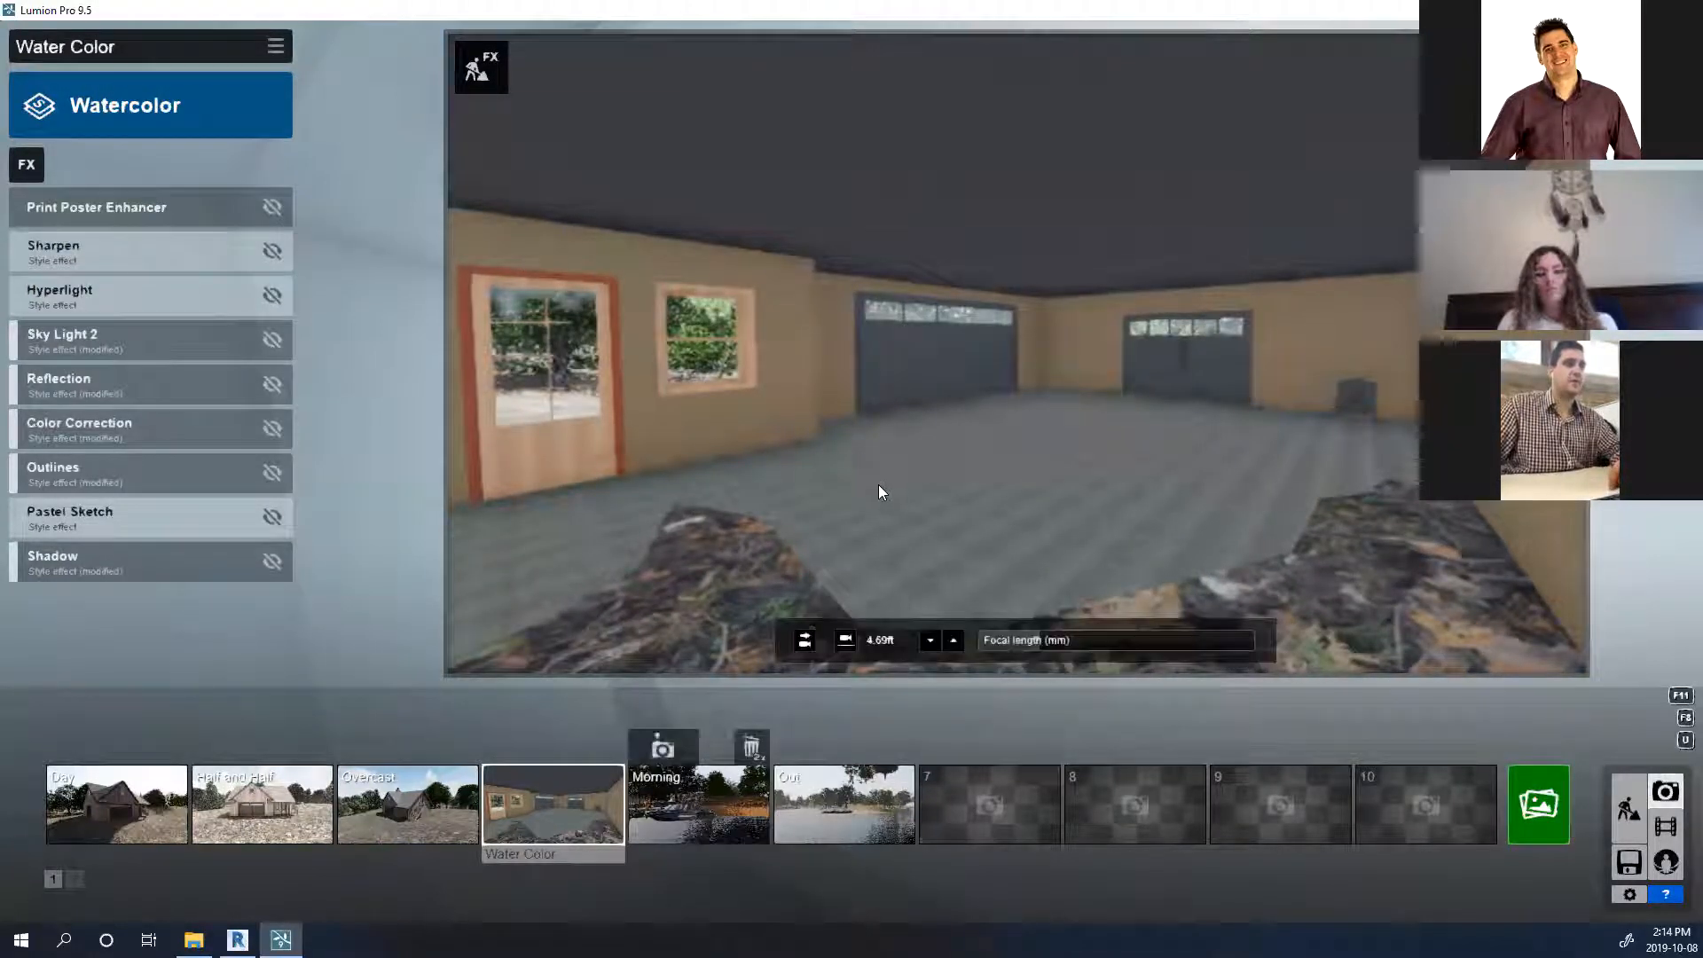
key("q")
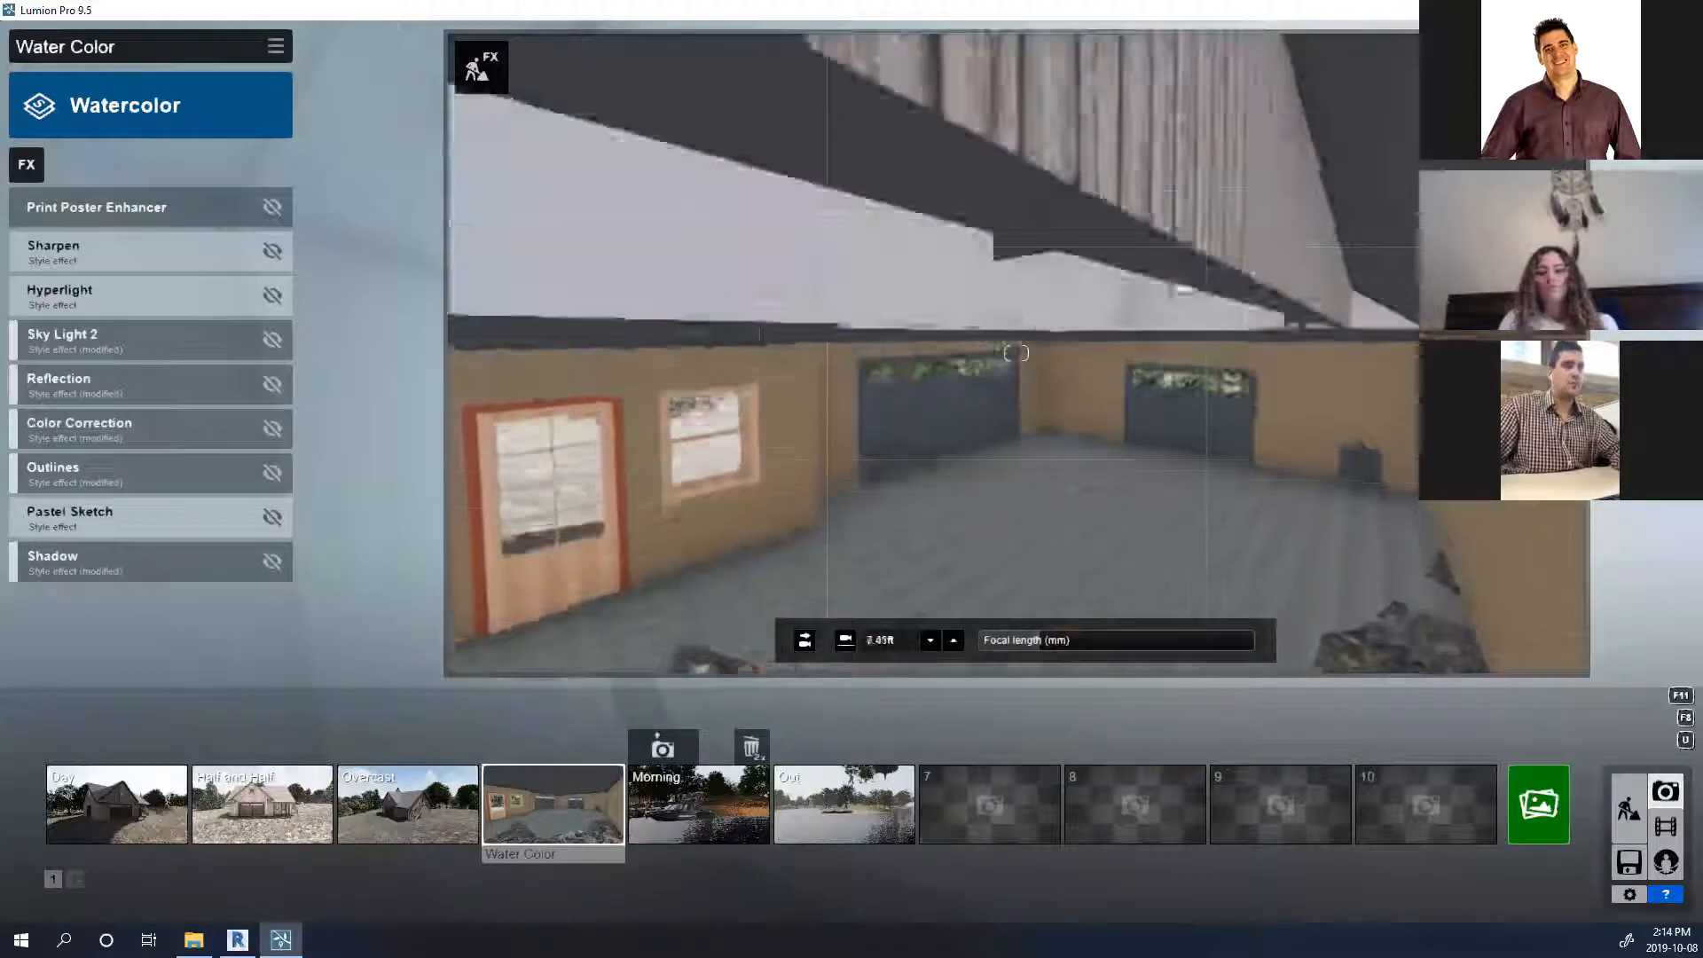
key("e")
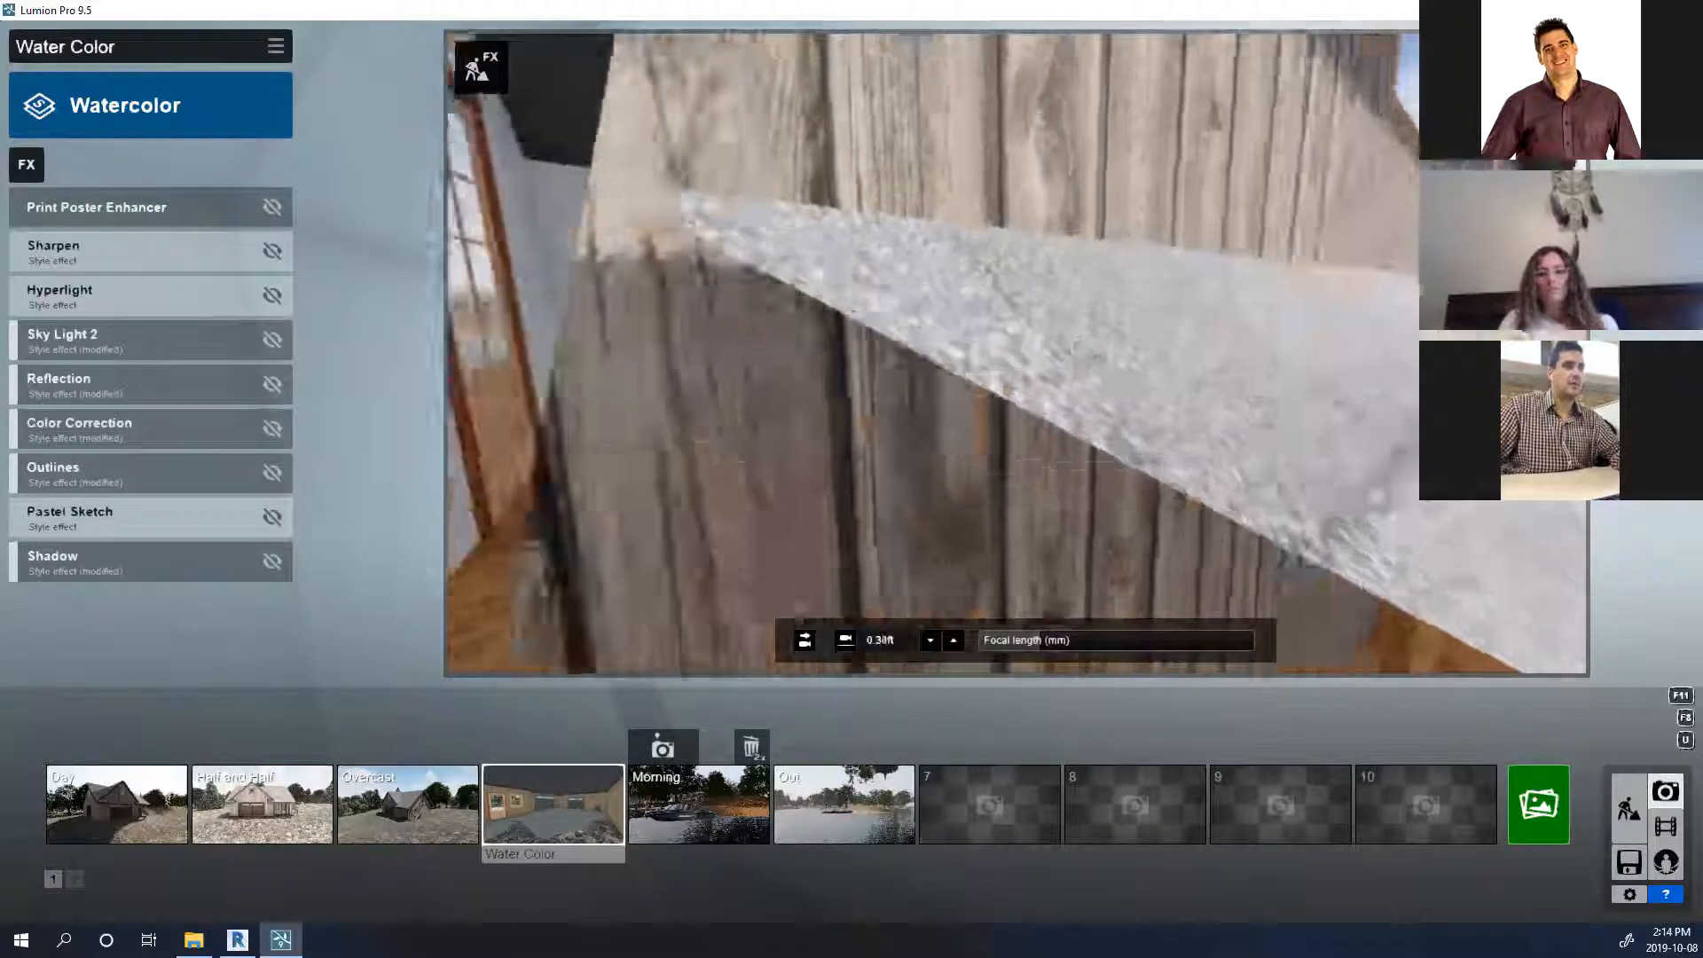
key("q")
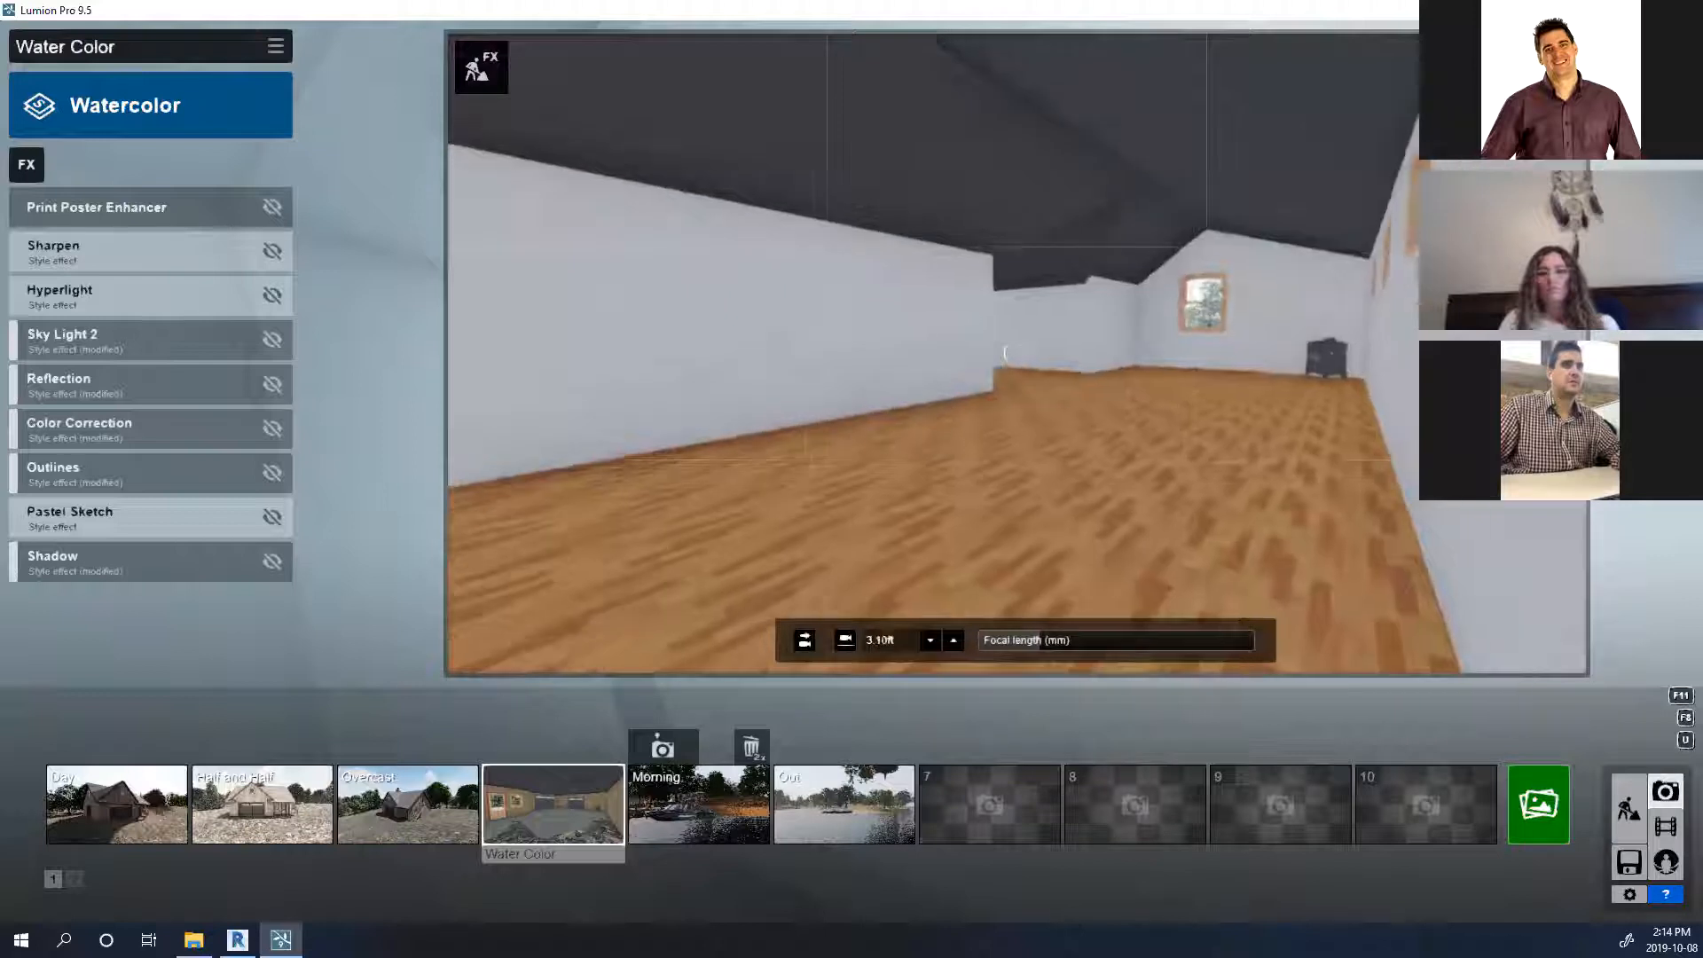
left_click(679, 793)
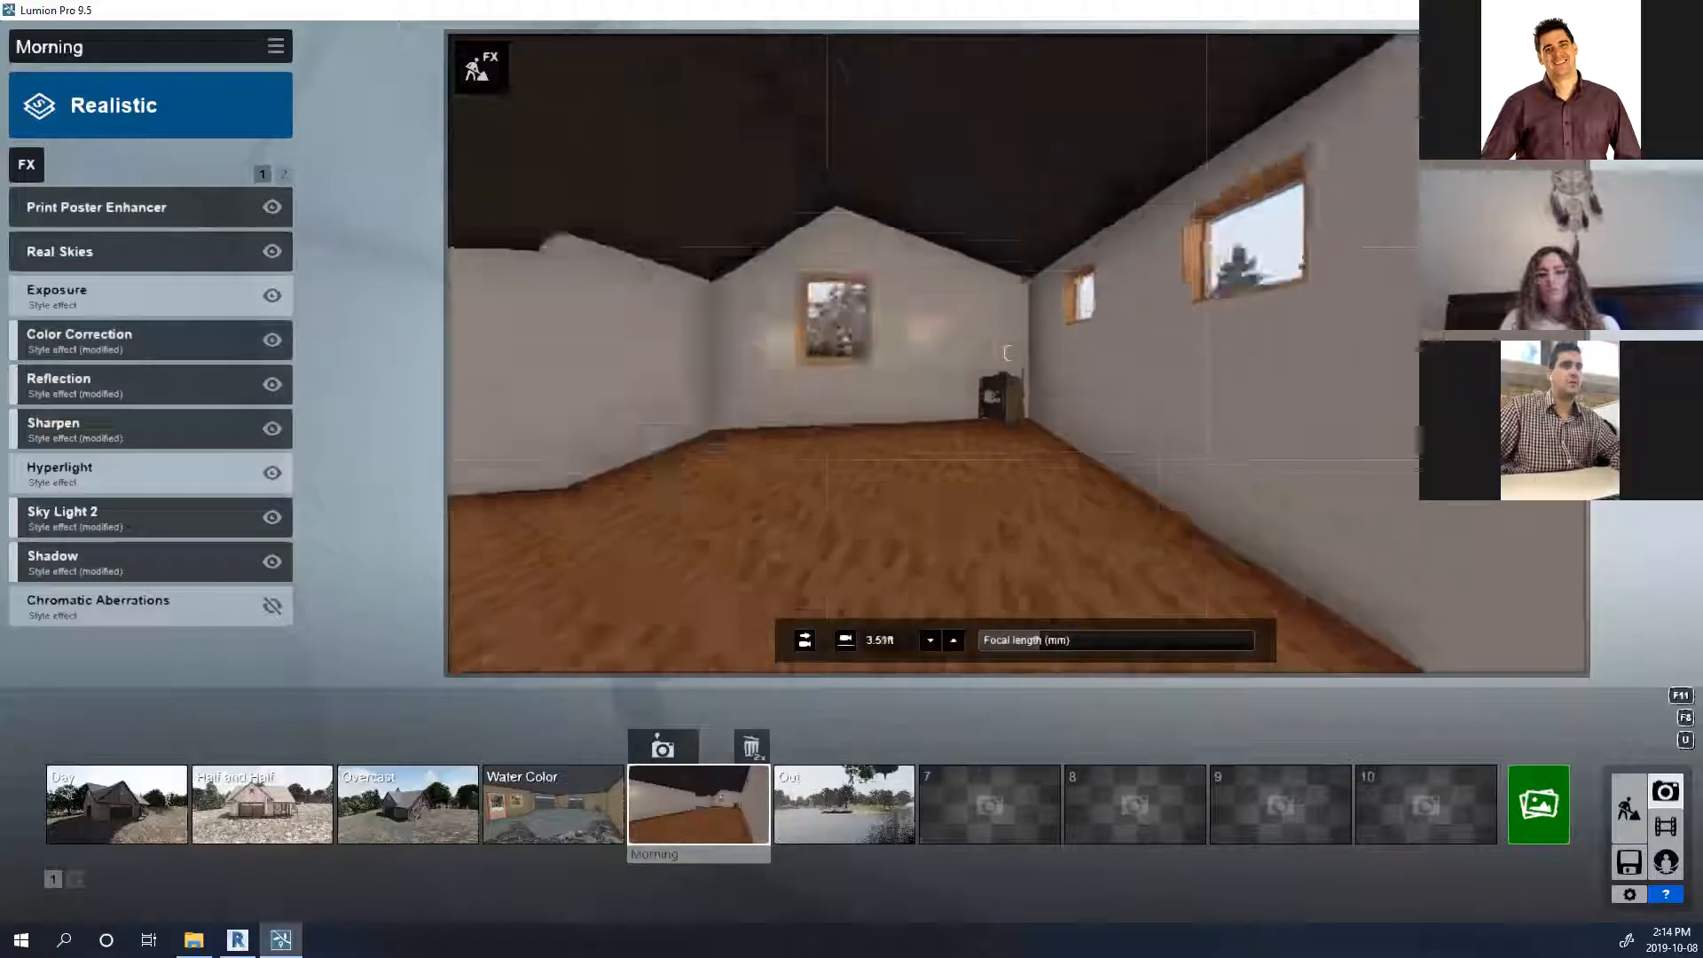
Frame a wider view of the upper room with a shorter focal length and store it as the Out photo's view.
key("w")
right_click_drag(1016, 353, 958, 375)
left_click_drag(1049, 655, 1027, 646)
right_click_drag(1061, 491, 1061, 445)
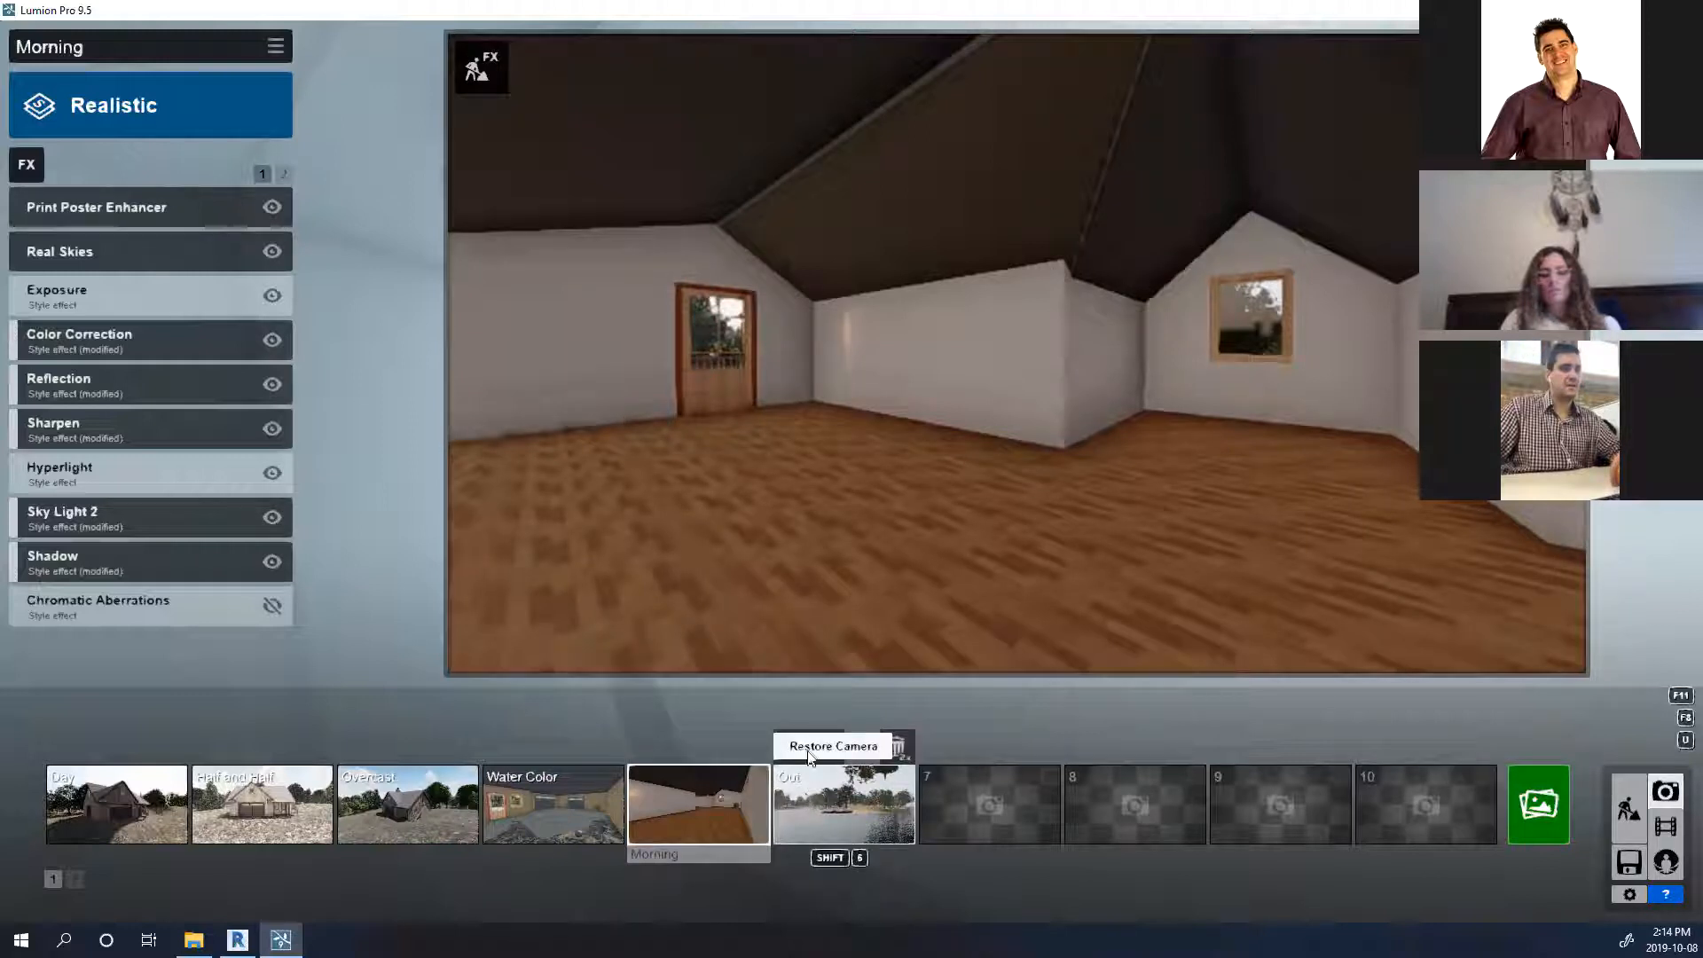
left_click(808, 747)
Examine the garage front, its ground-floor interior and the surrounding trees by moving the camera through the scene.
right_click_drag(1029, 497, 1228, 521)
key("w")
key("w")
key("s")
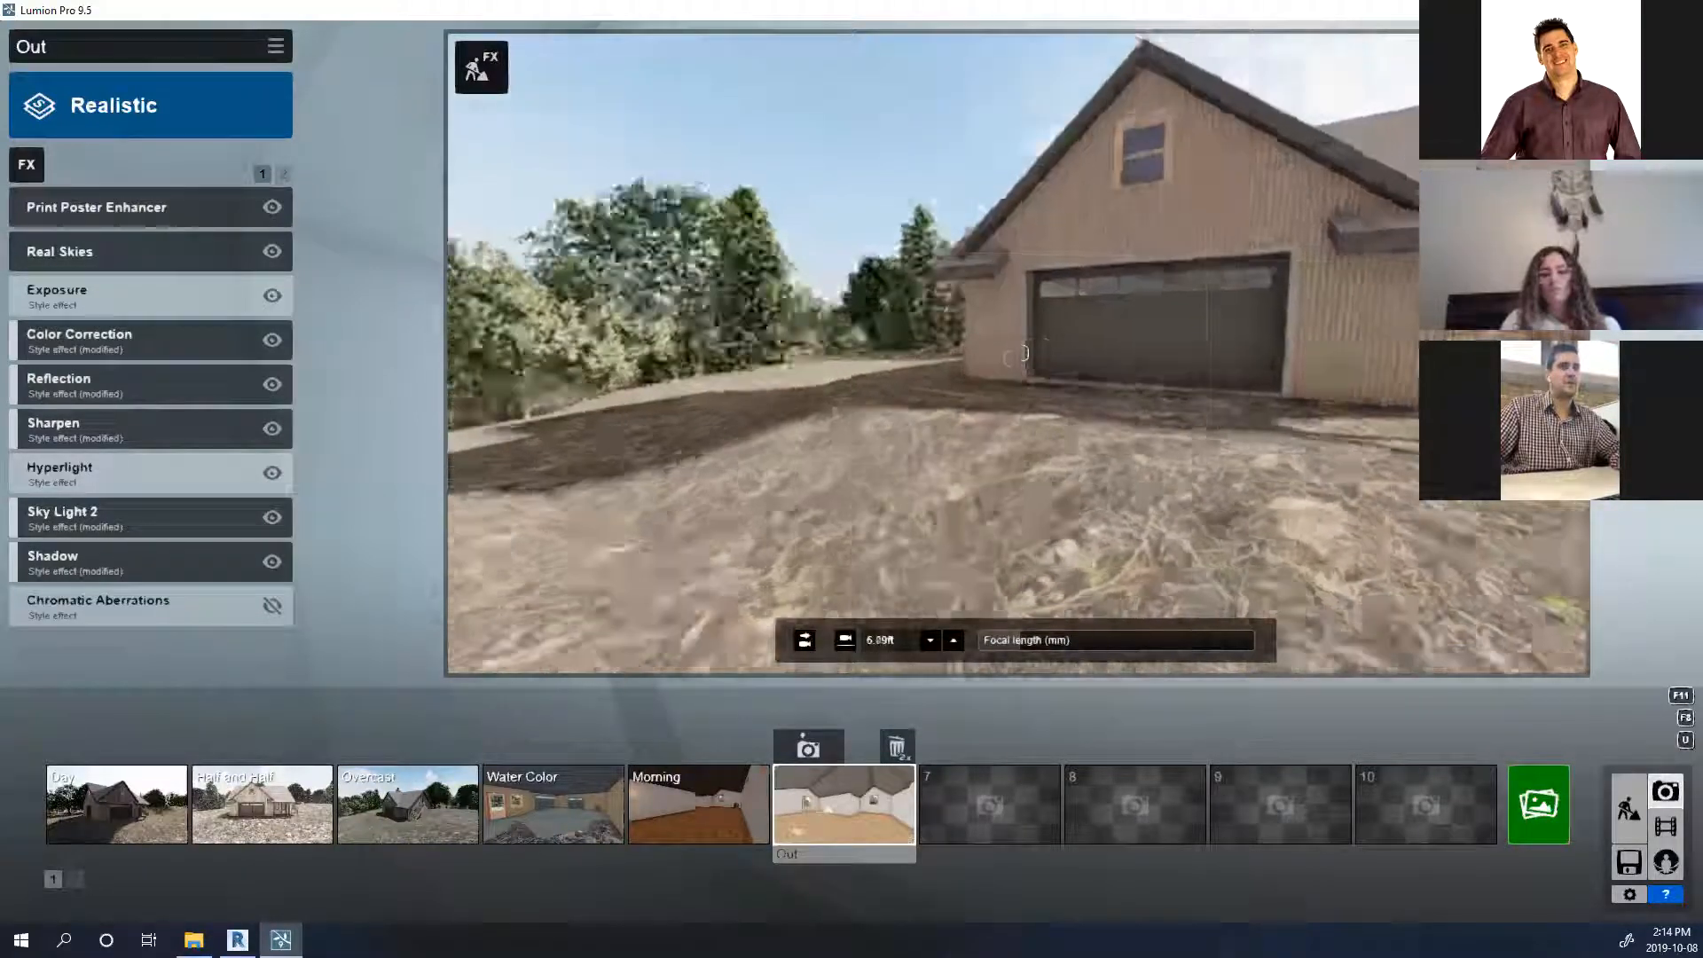
key("s")
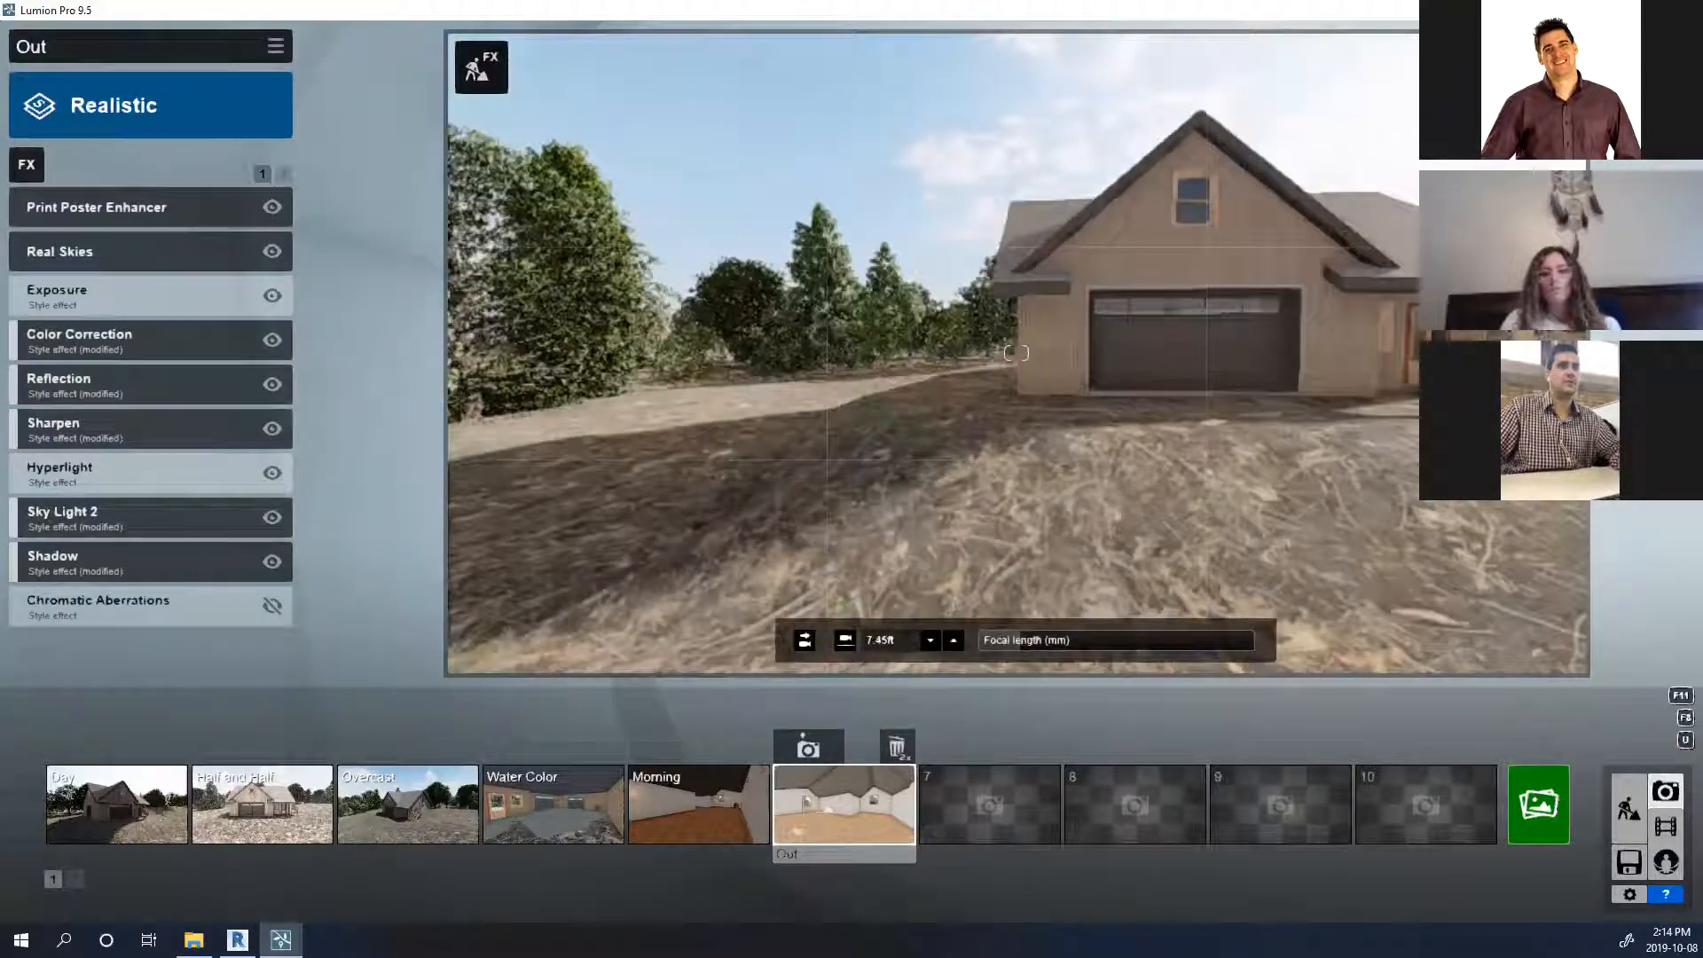
key("w")
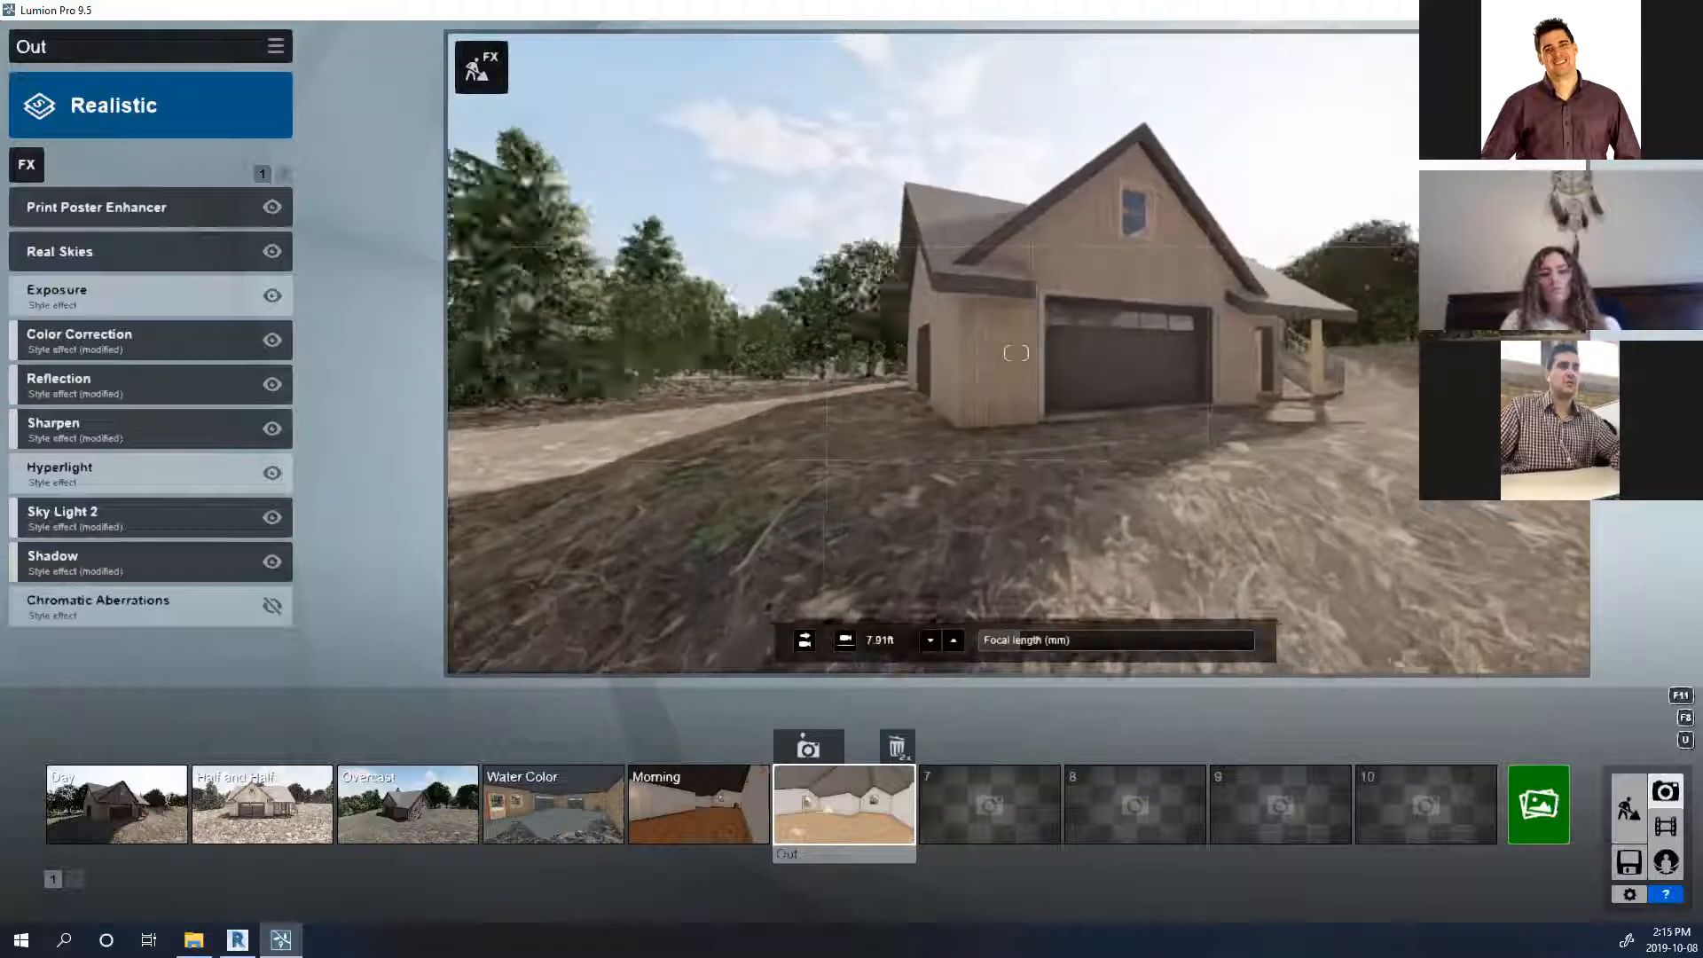
key("w")
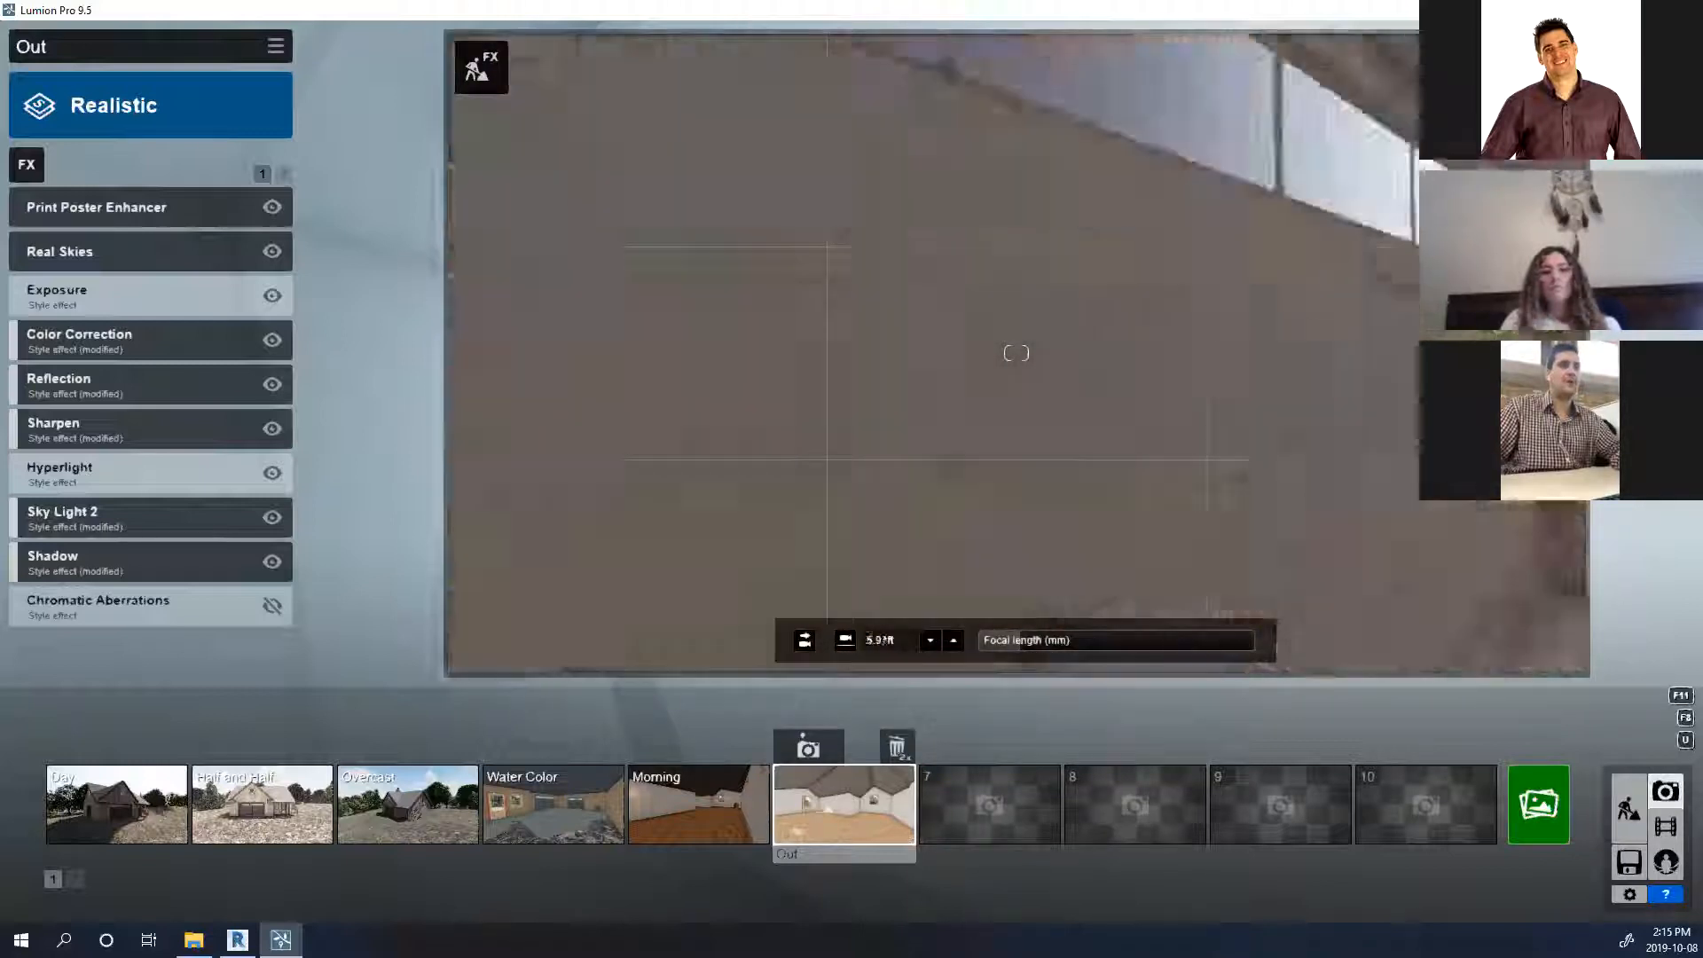
key("w")
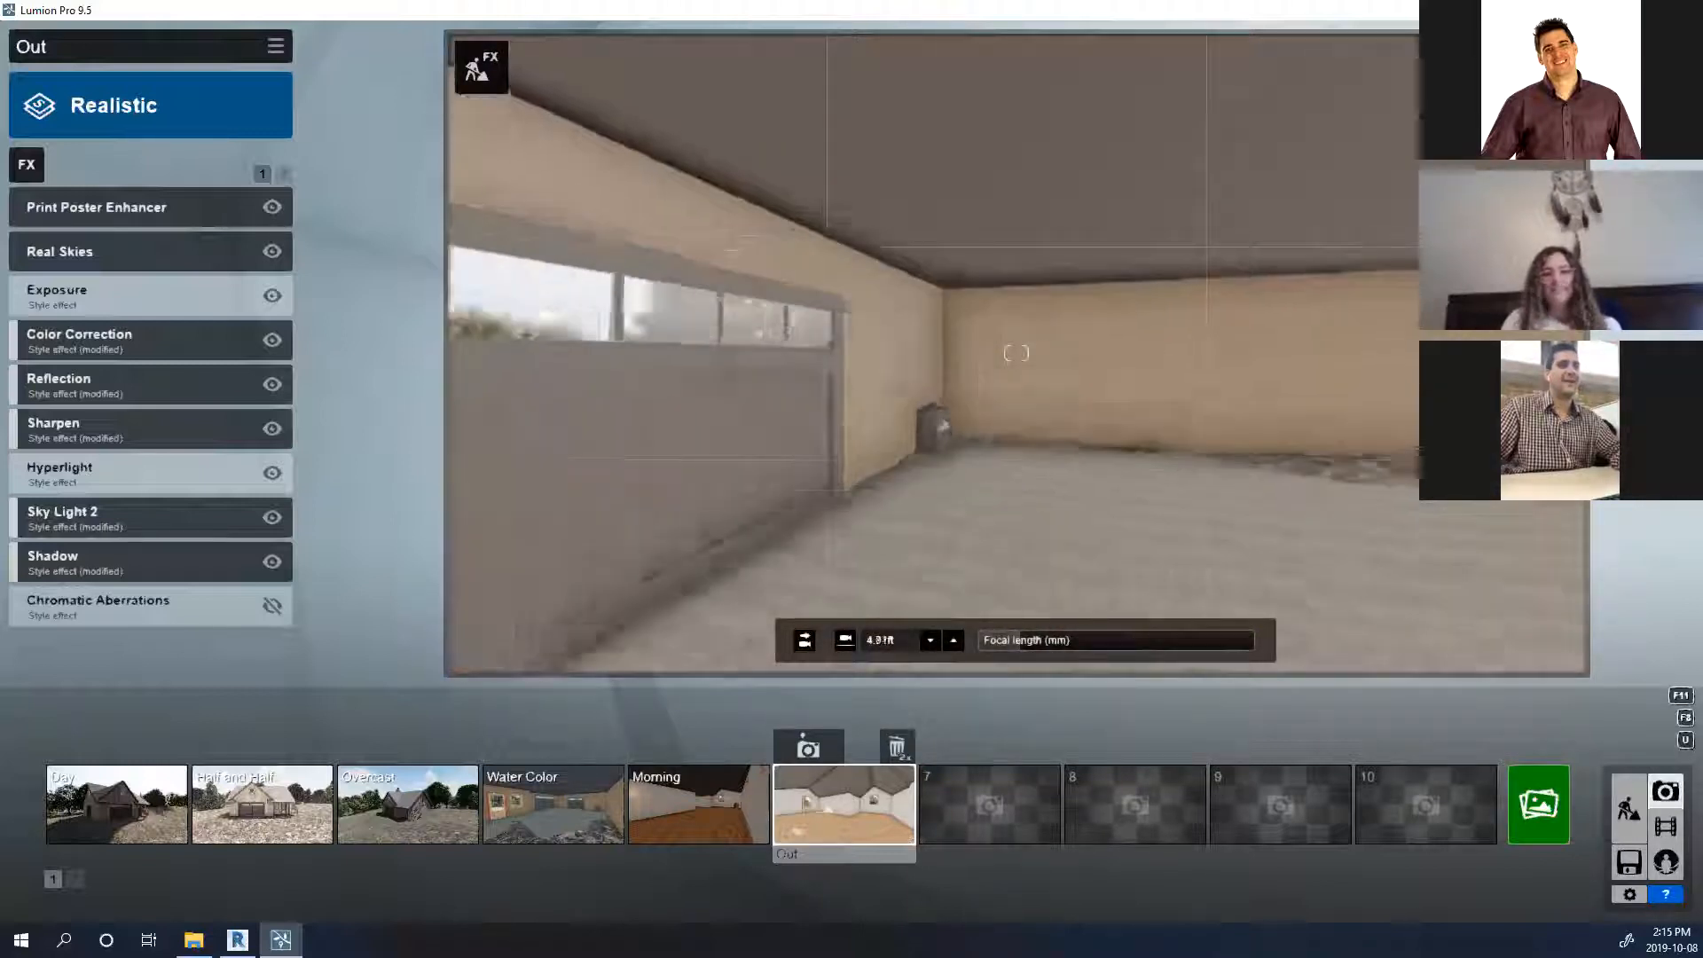
right_click_drag(1016, 353, 1357, 355)
key("w")
key("w")
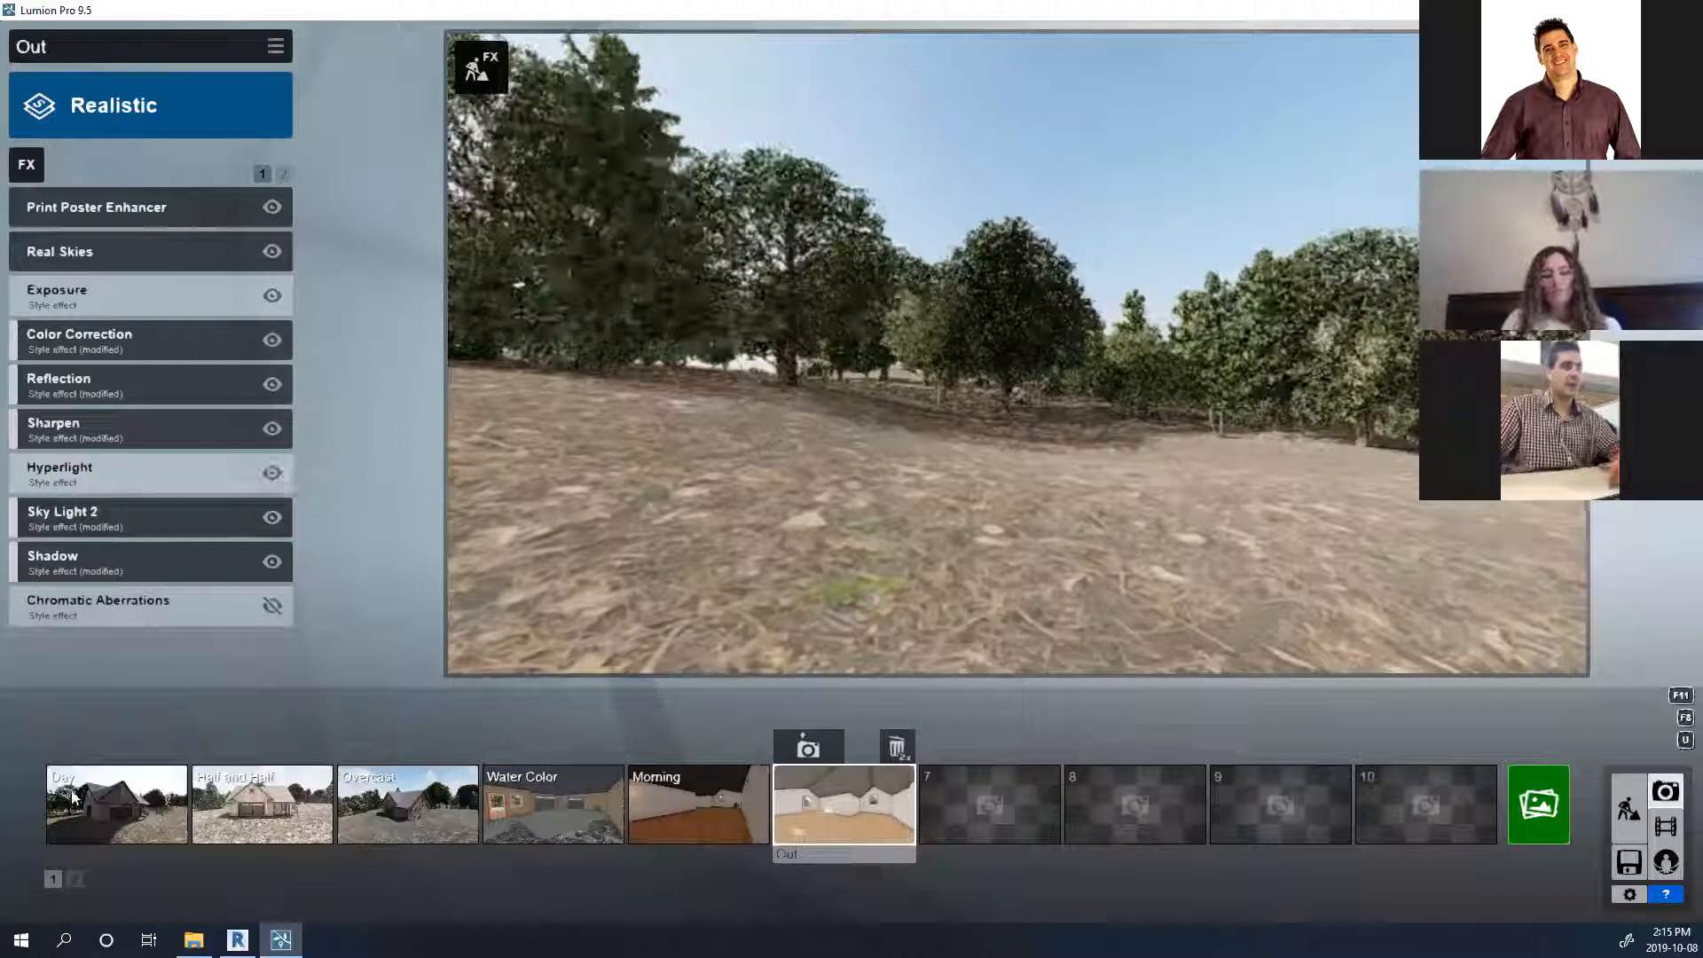
Start rendering the photo set with all six photos at the Email 1280x720 size.
left_click(1549, 814)
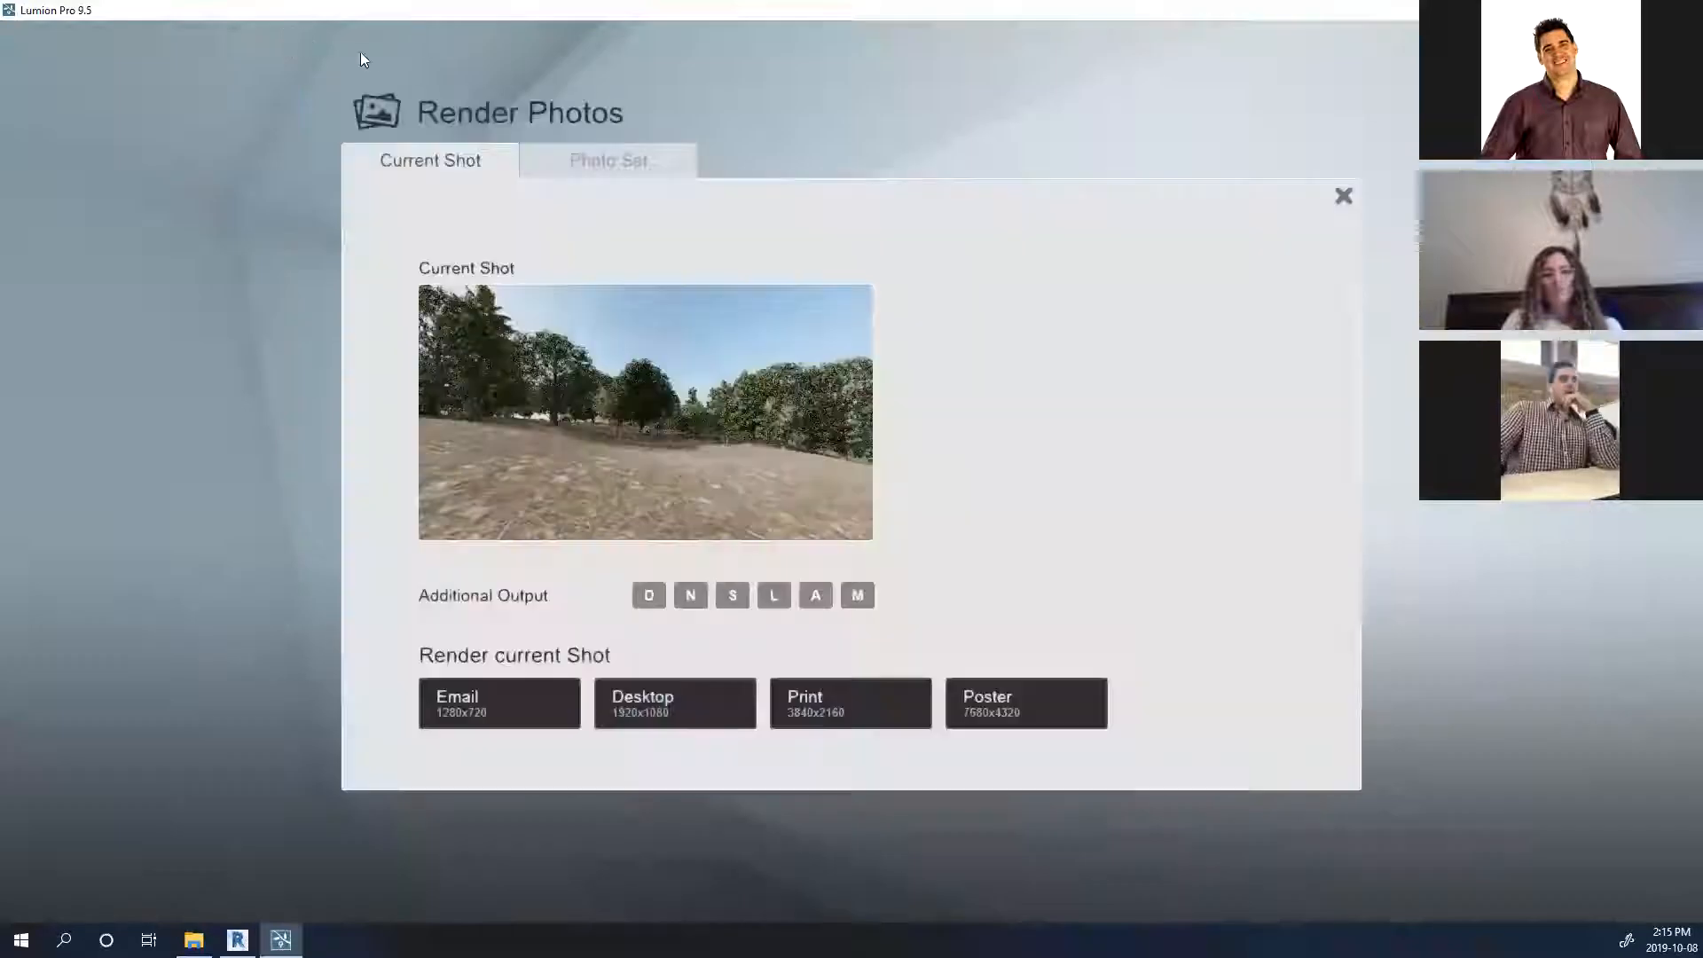
left_click(561, 162)
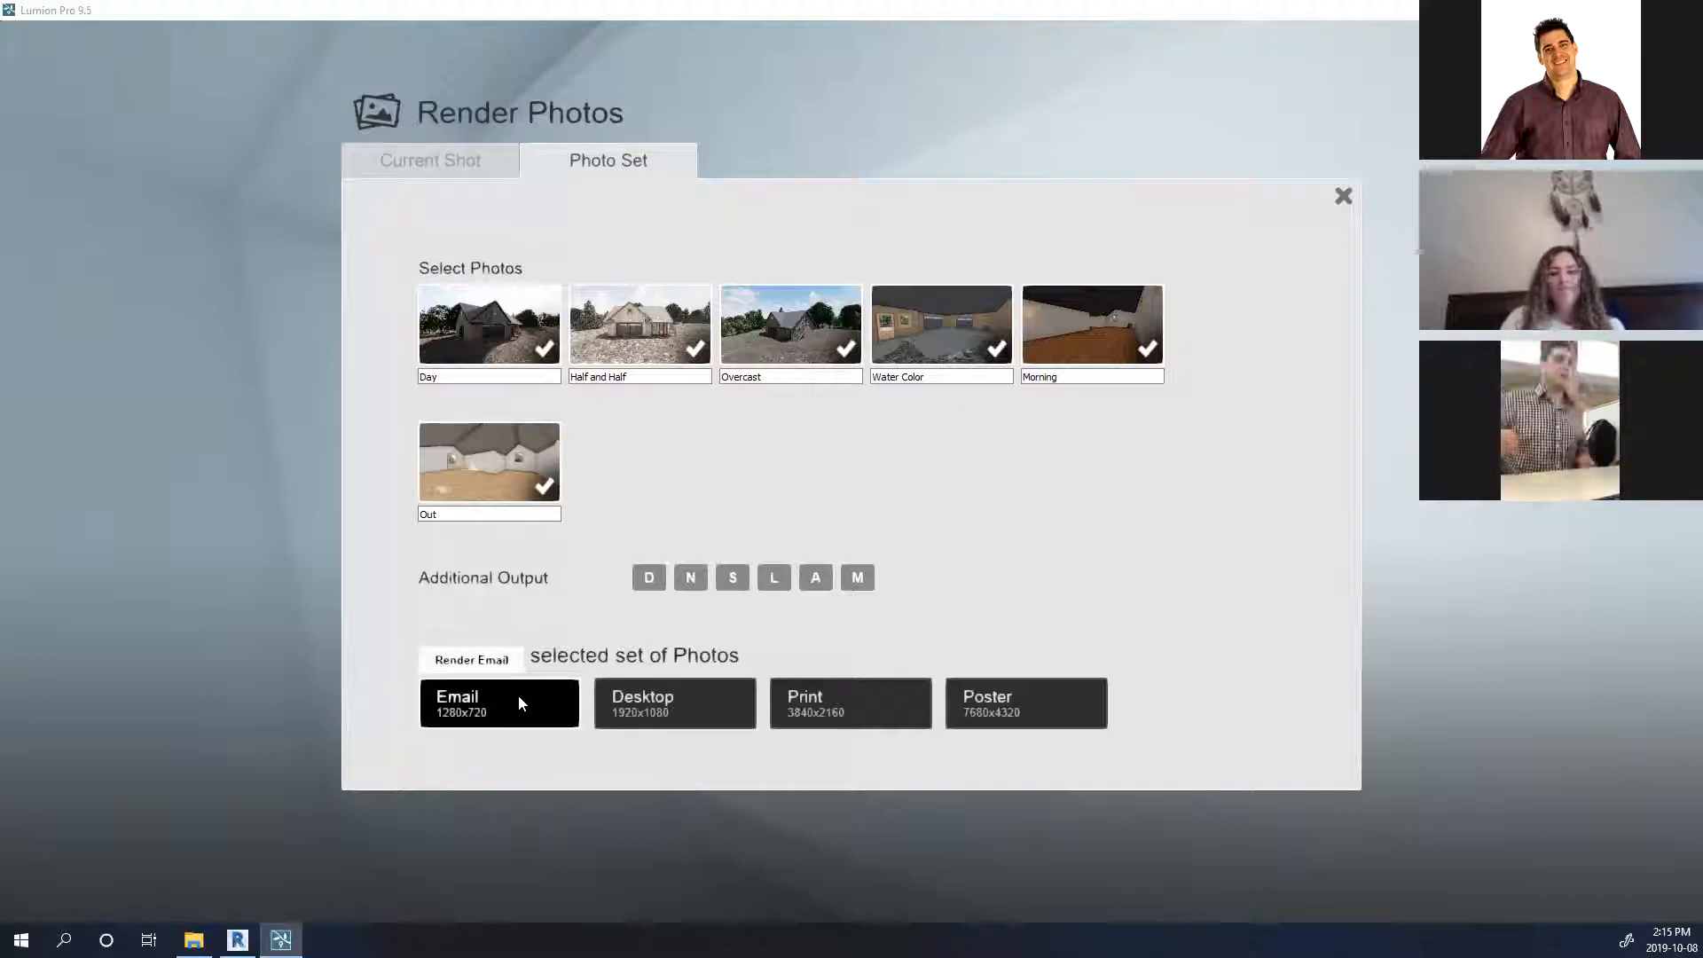
left_click(541, 702)
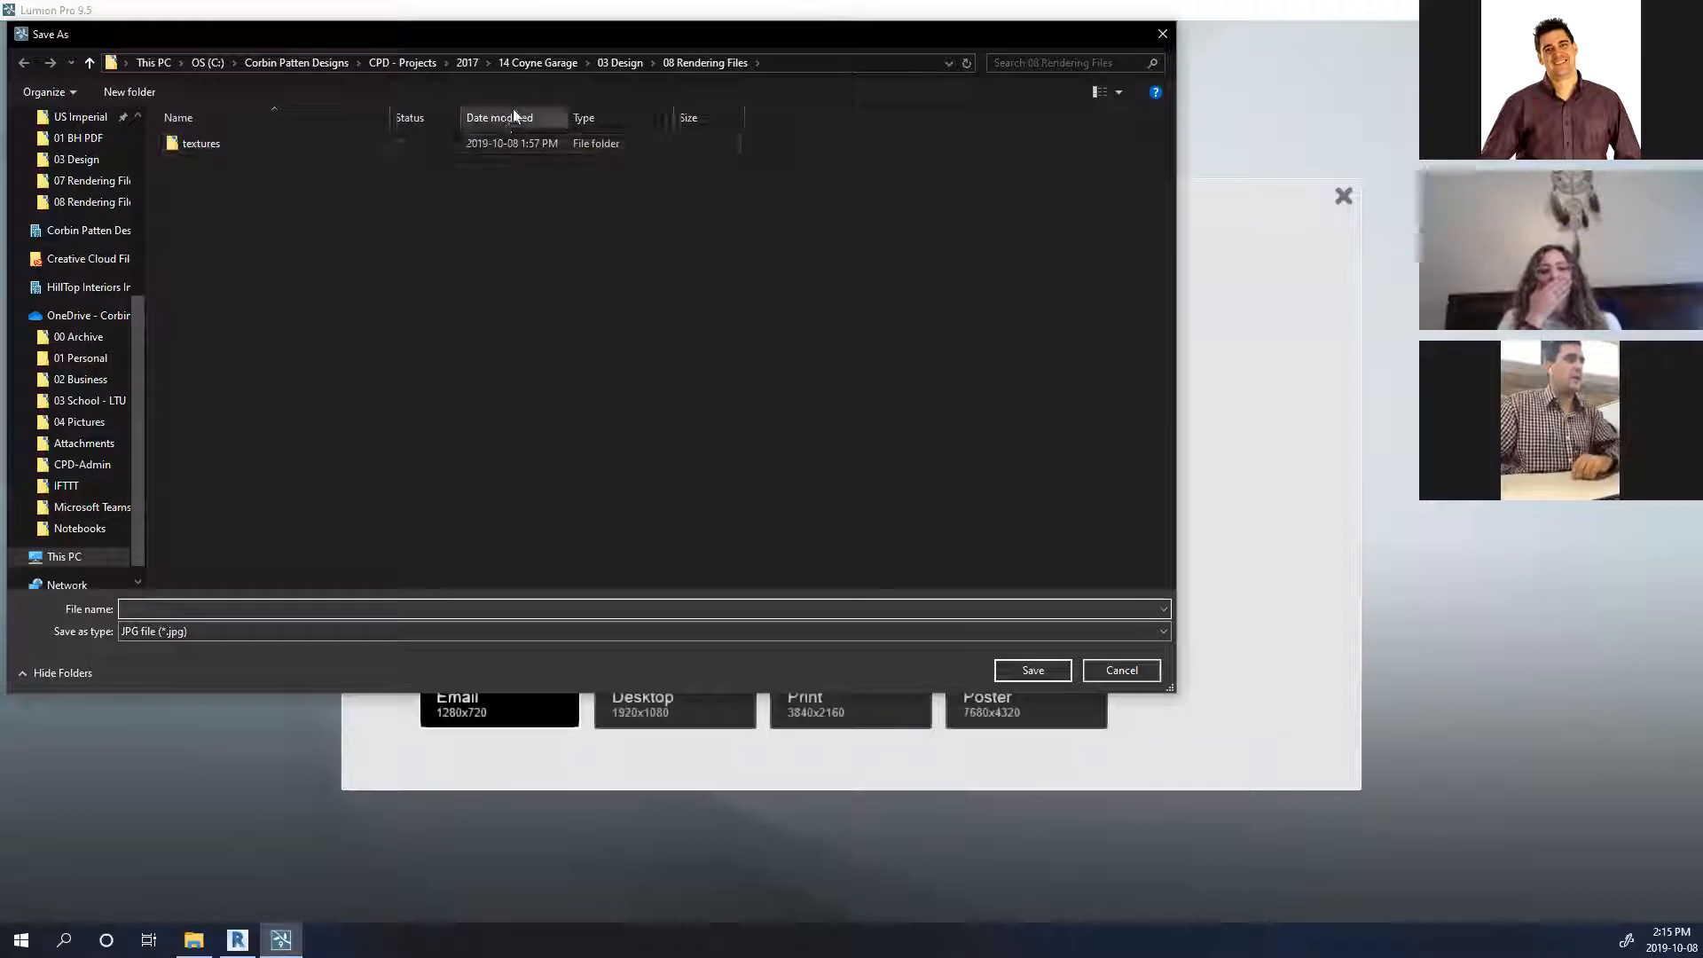
Create a folder named 2019_1008 inside 03 Design\06 Renderings and open it as the save location.
left_click(620, 62)
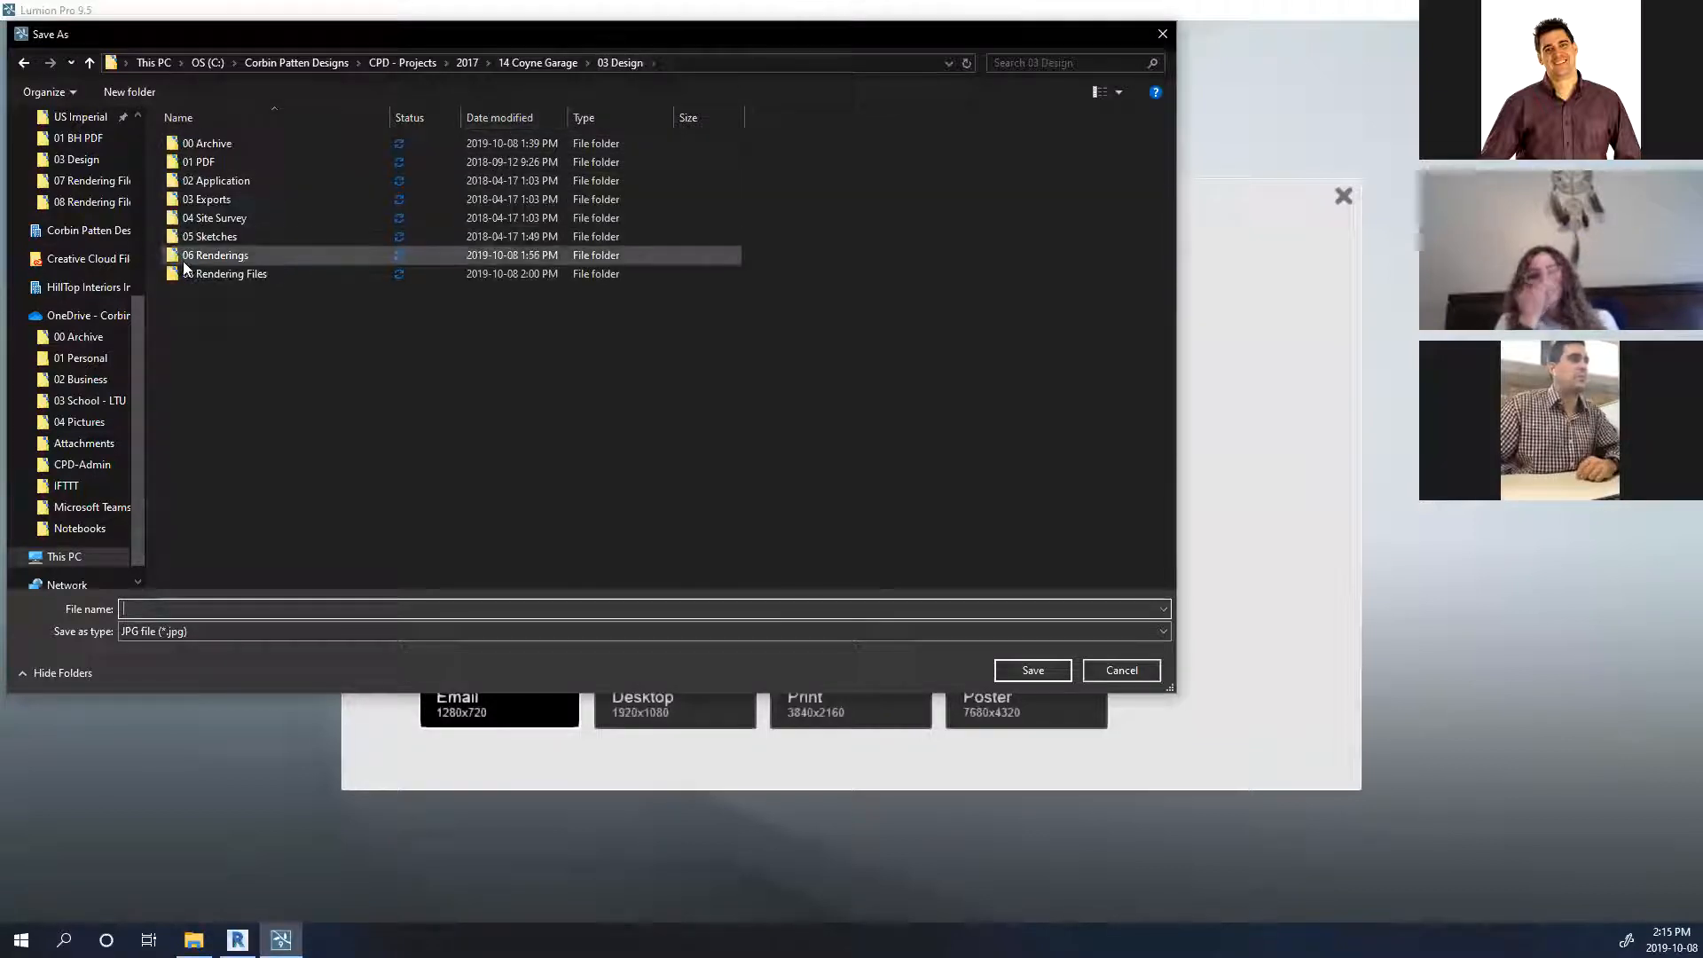
double_click(238, 255)
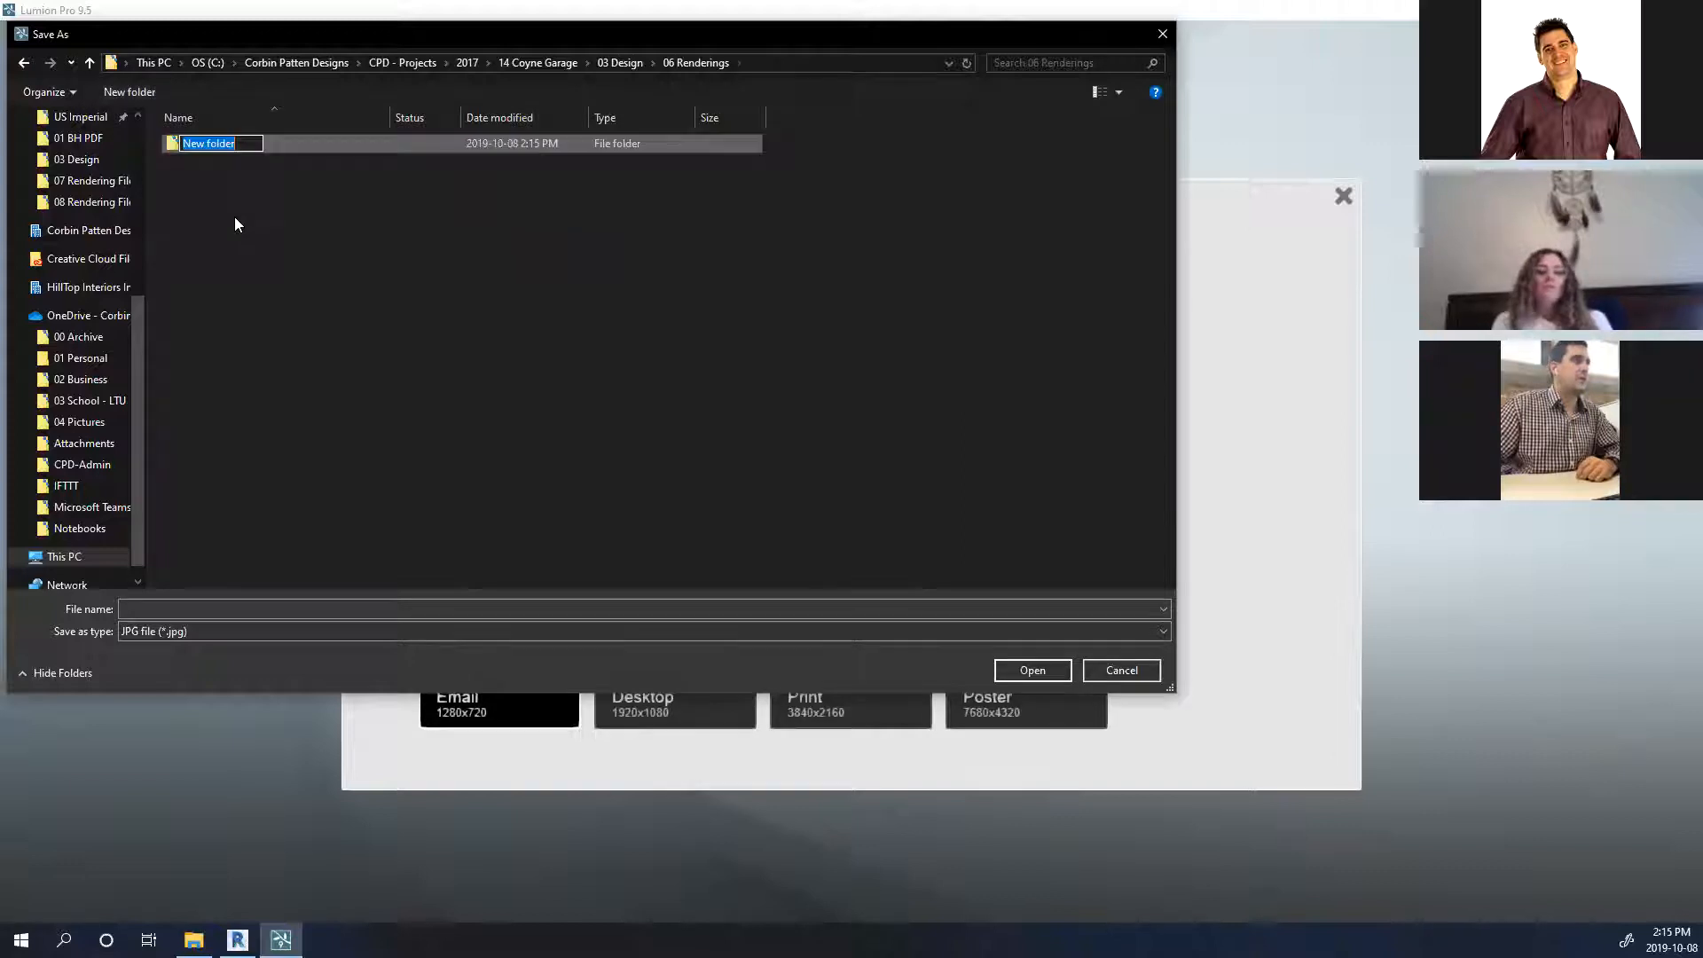
type("2019_")
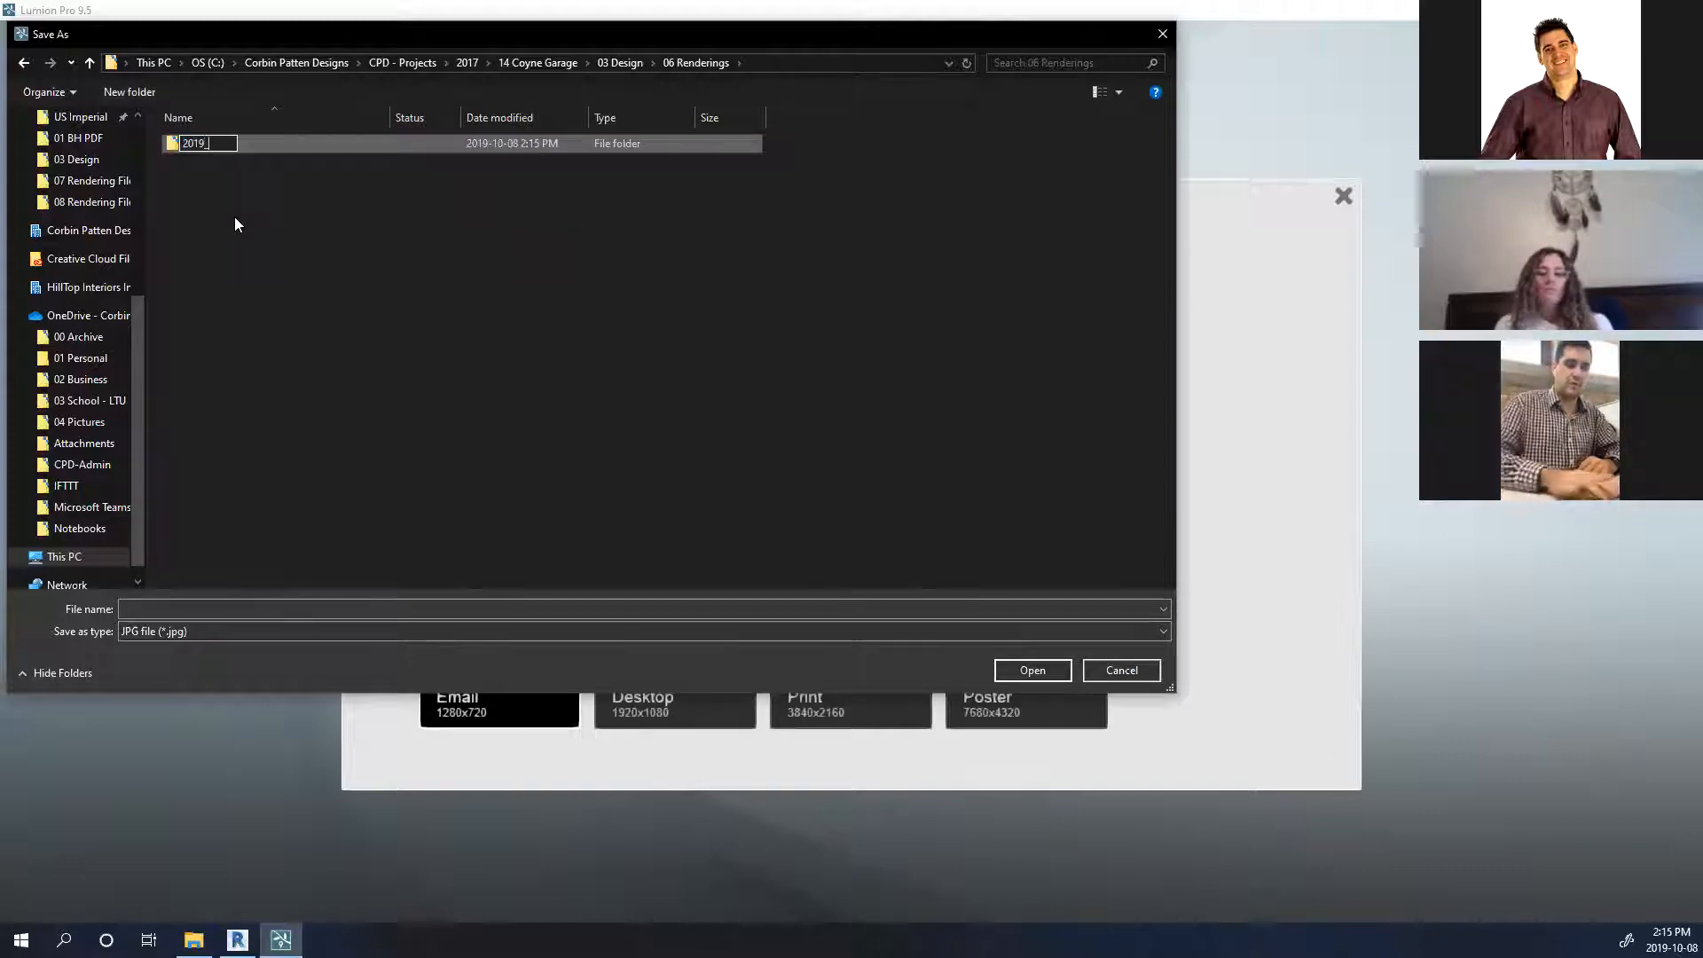
type("08")
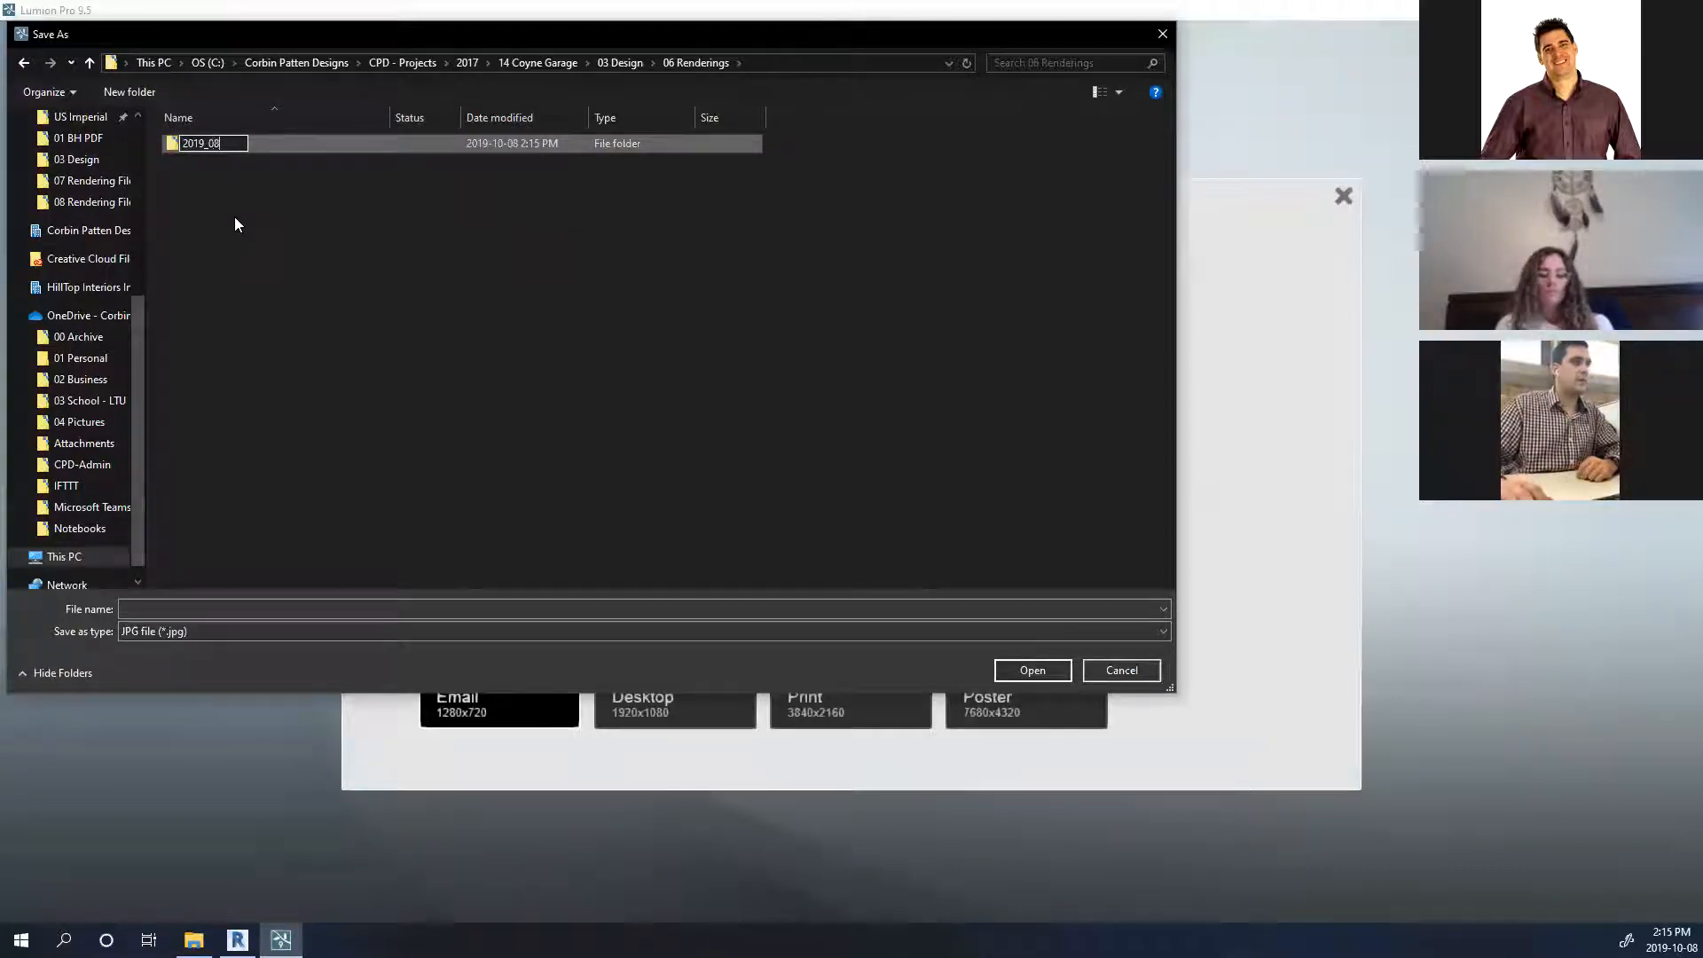
key("BackSpace")
key("BackSpace")
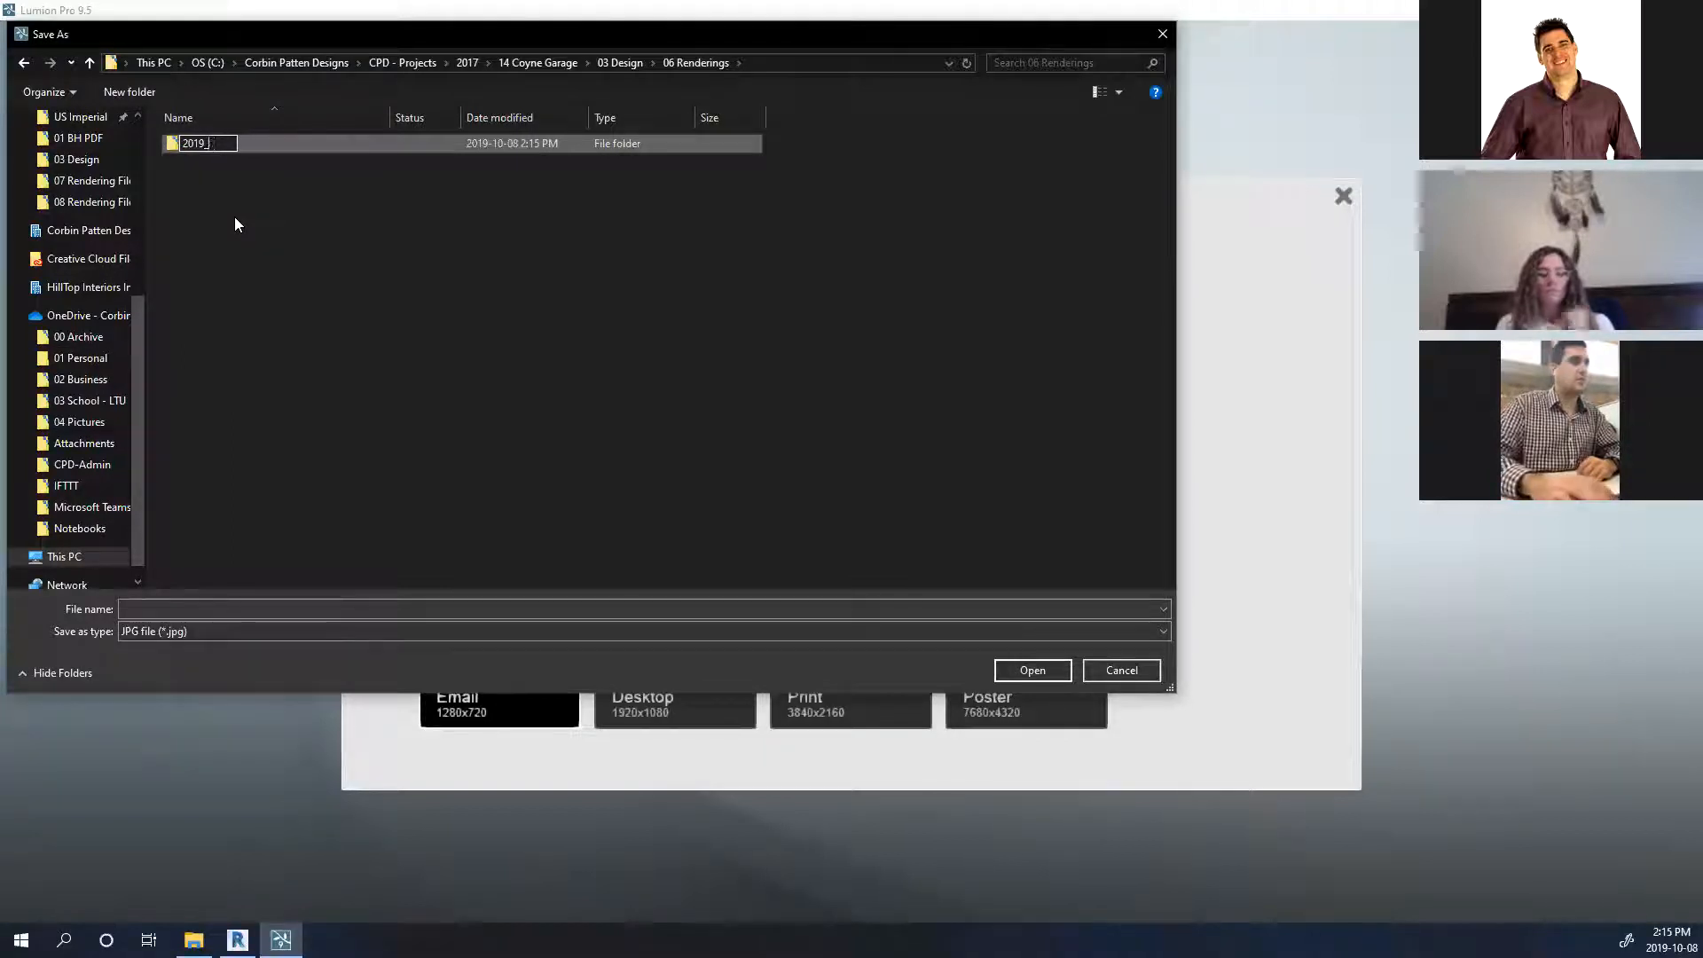
type("1008")
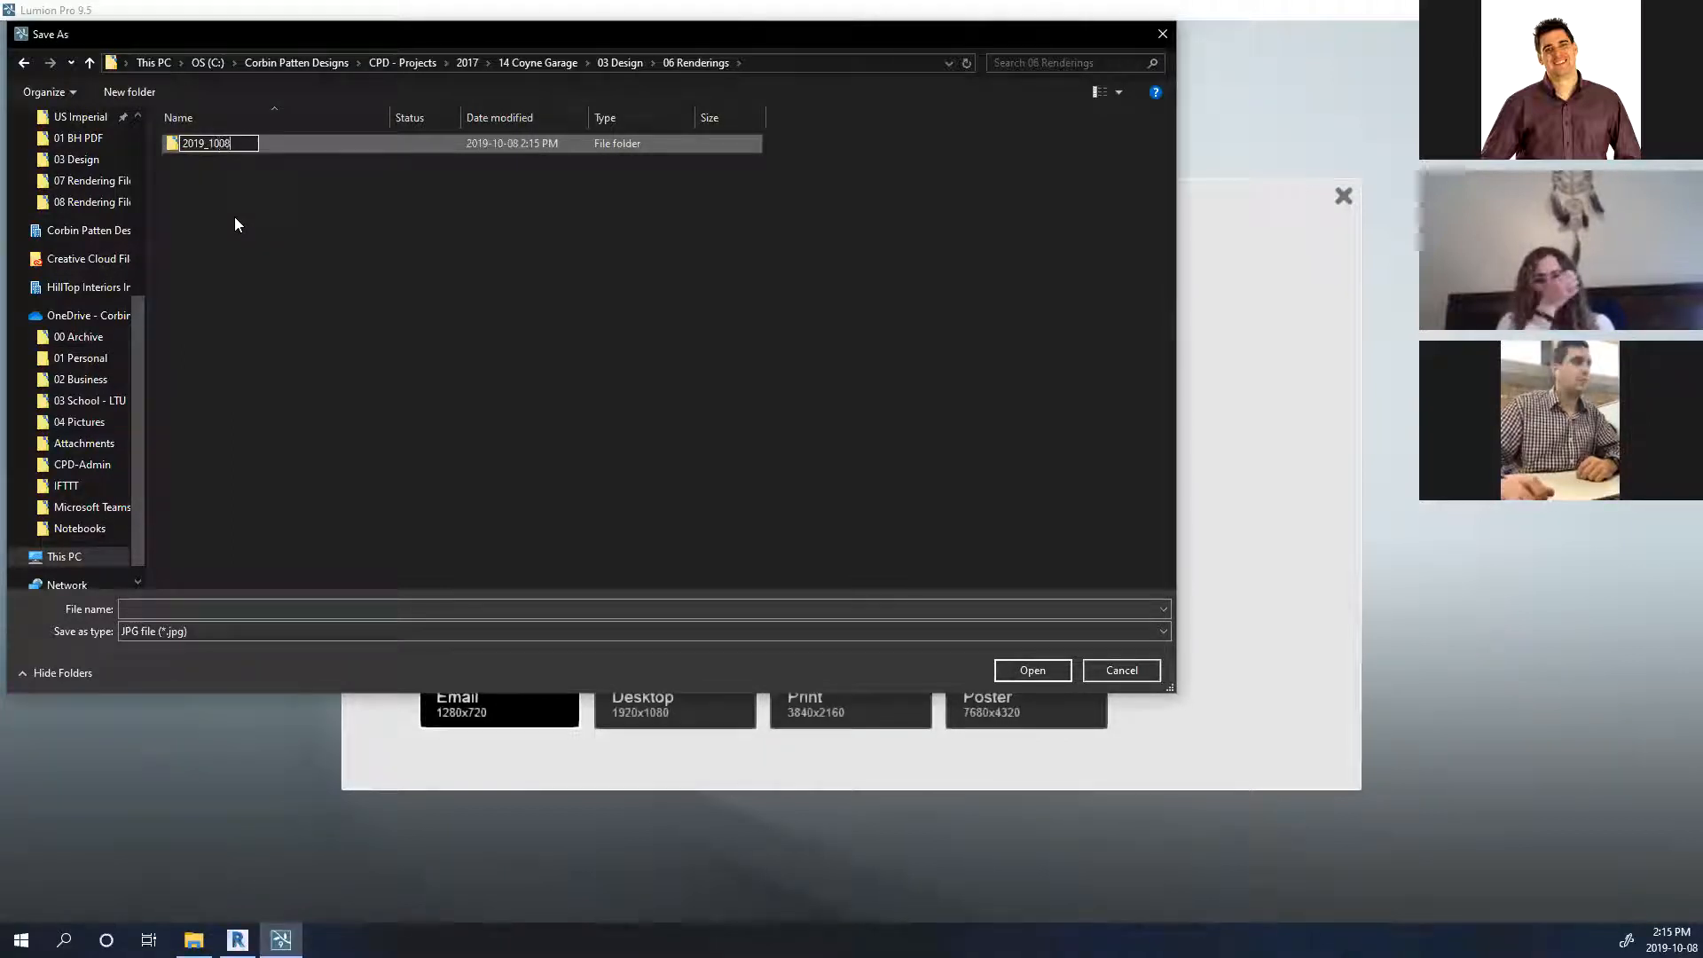
key("Return")
double_click(245, 145)
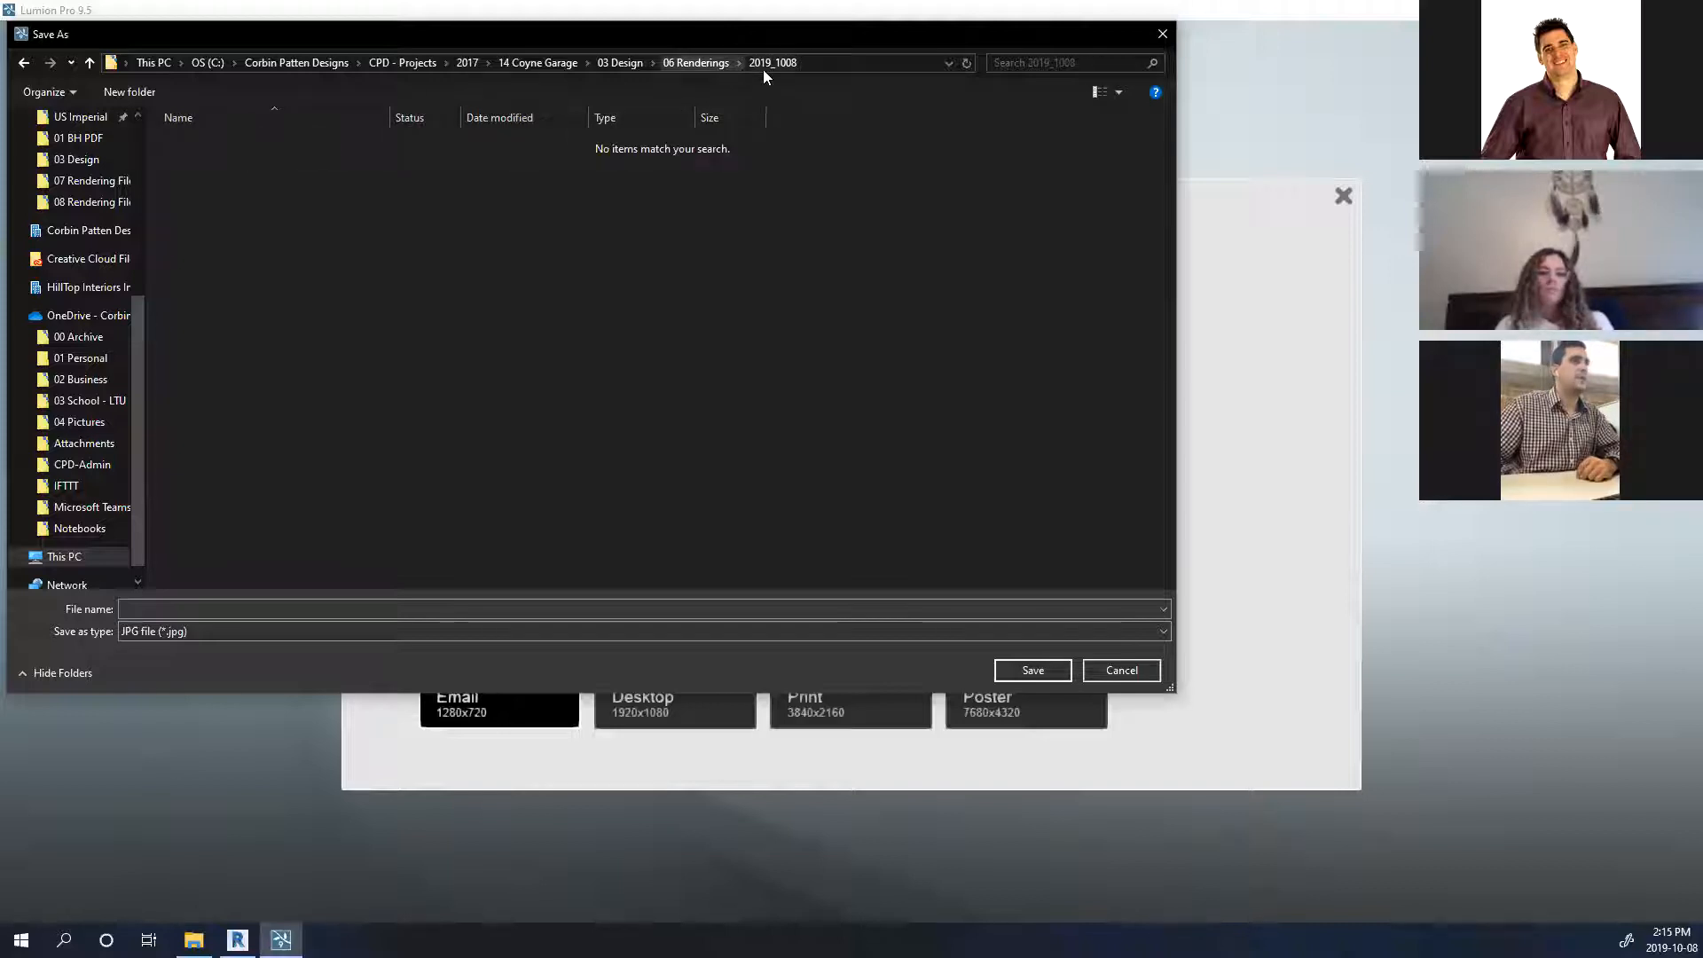
left_click(806, 60)
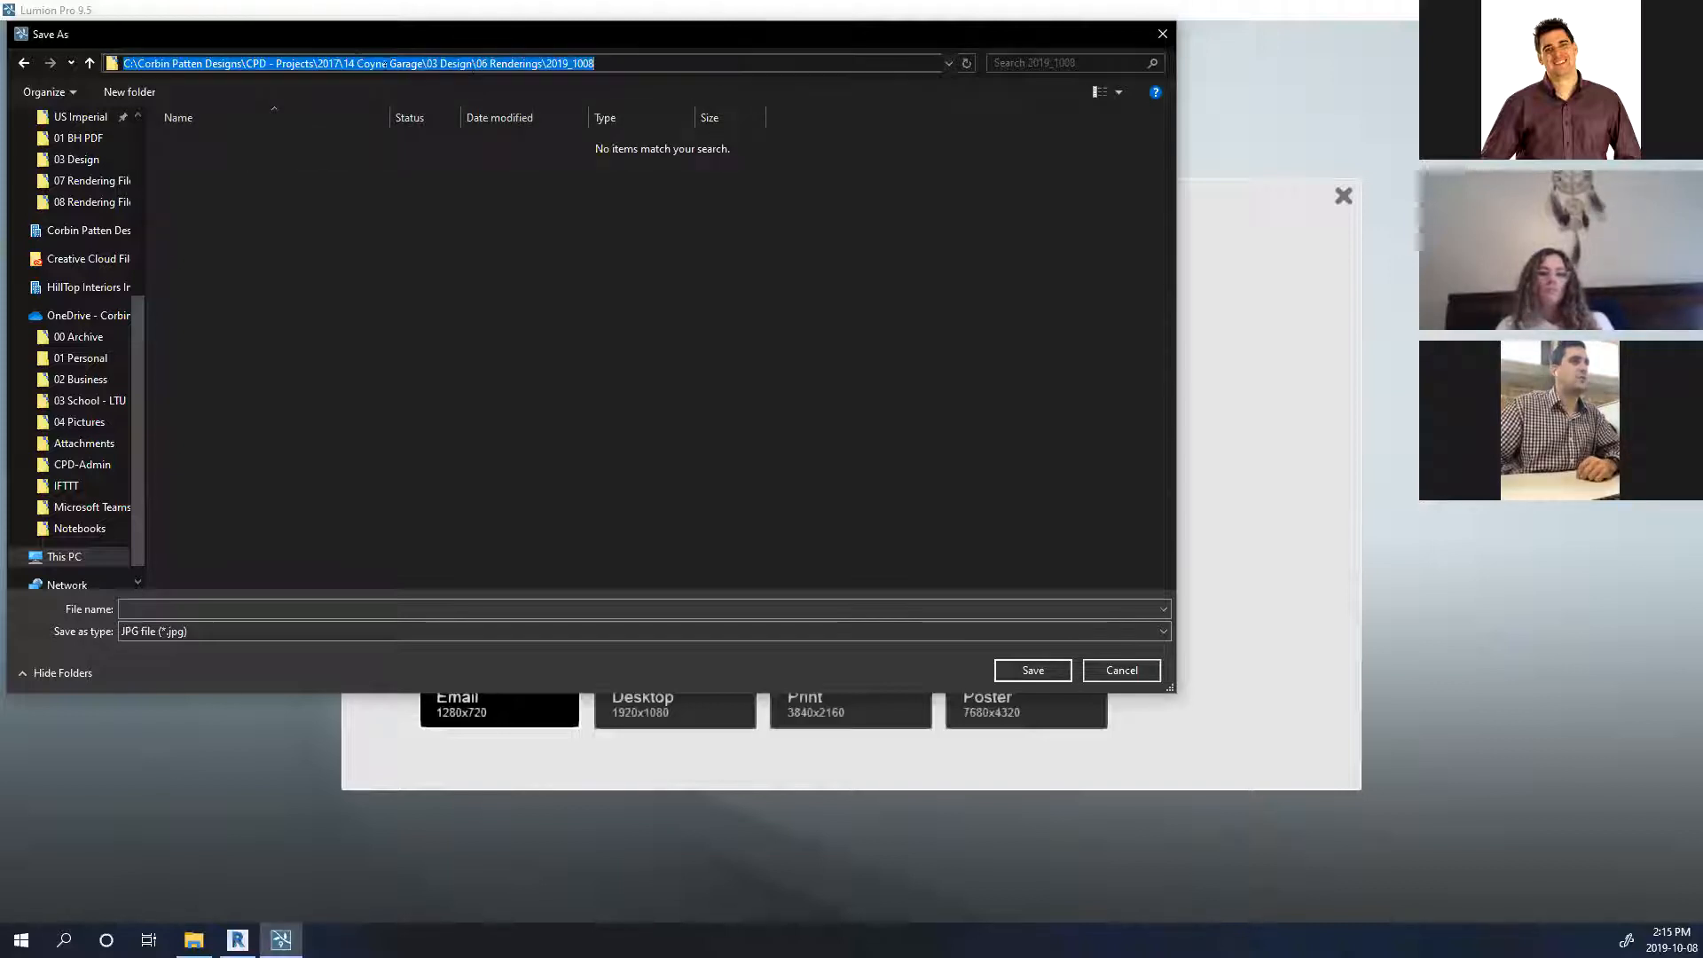
left_click_drag(328, 63, 628, 77)
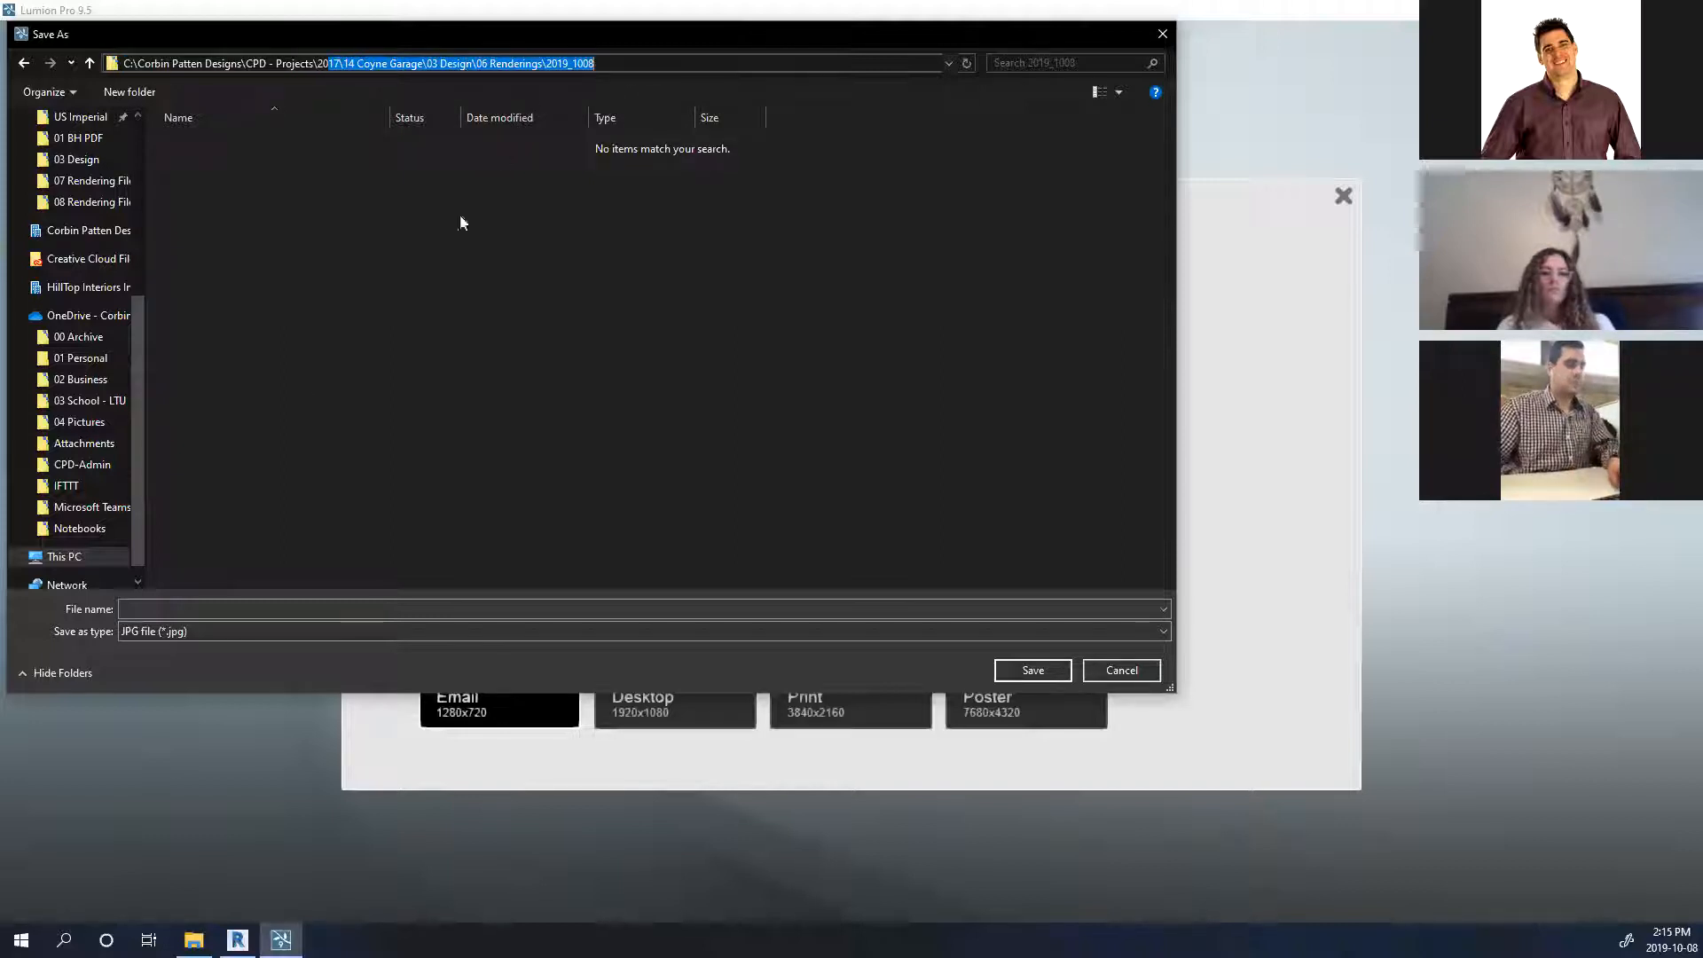
left_click(168, 608)
type("17\\14 Coyne Garage\\03 Design\\06 Renderings\\2019_1008")
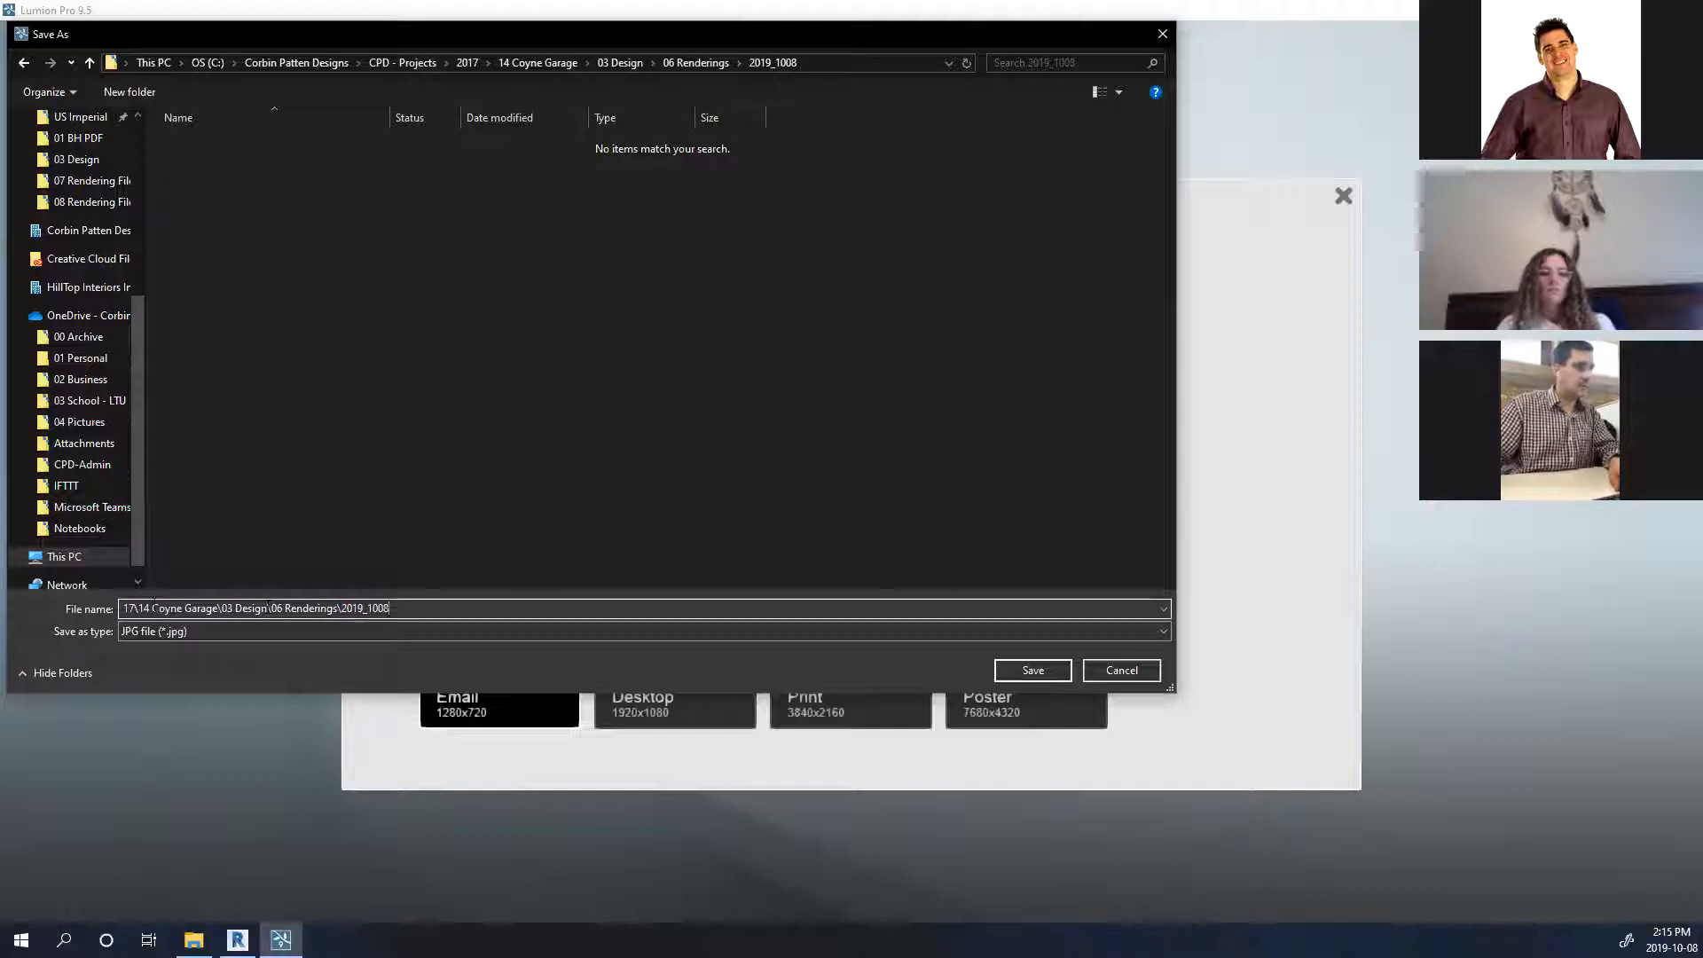
key("BackSpace")
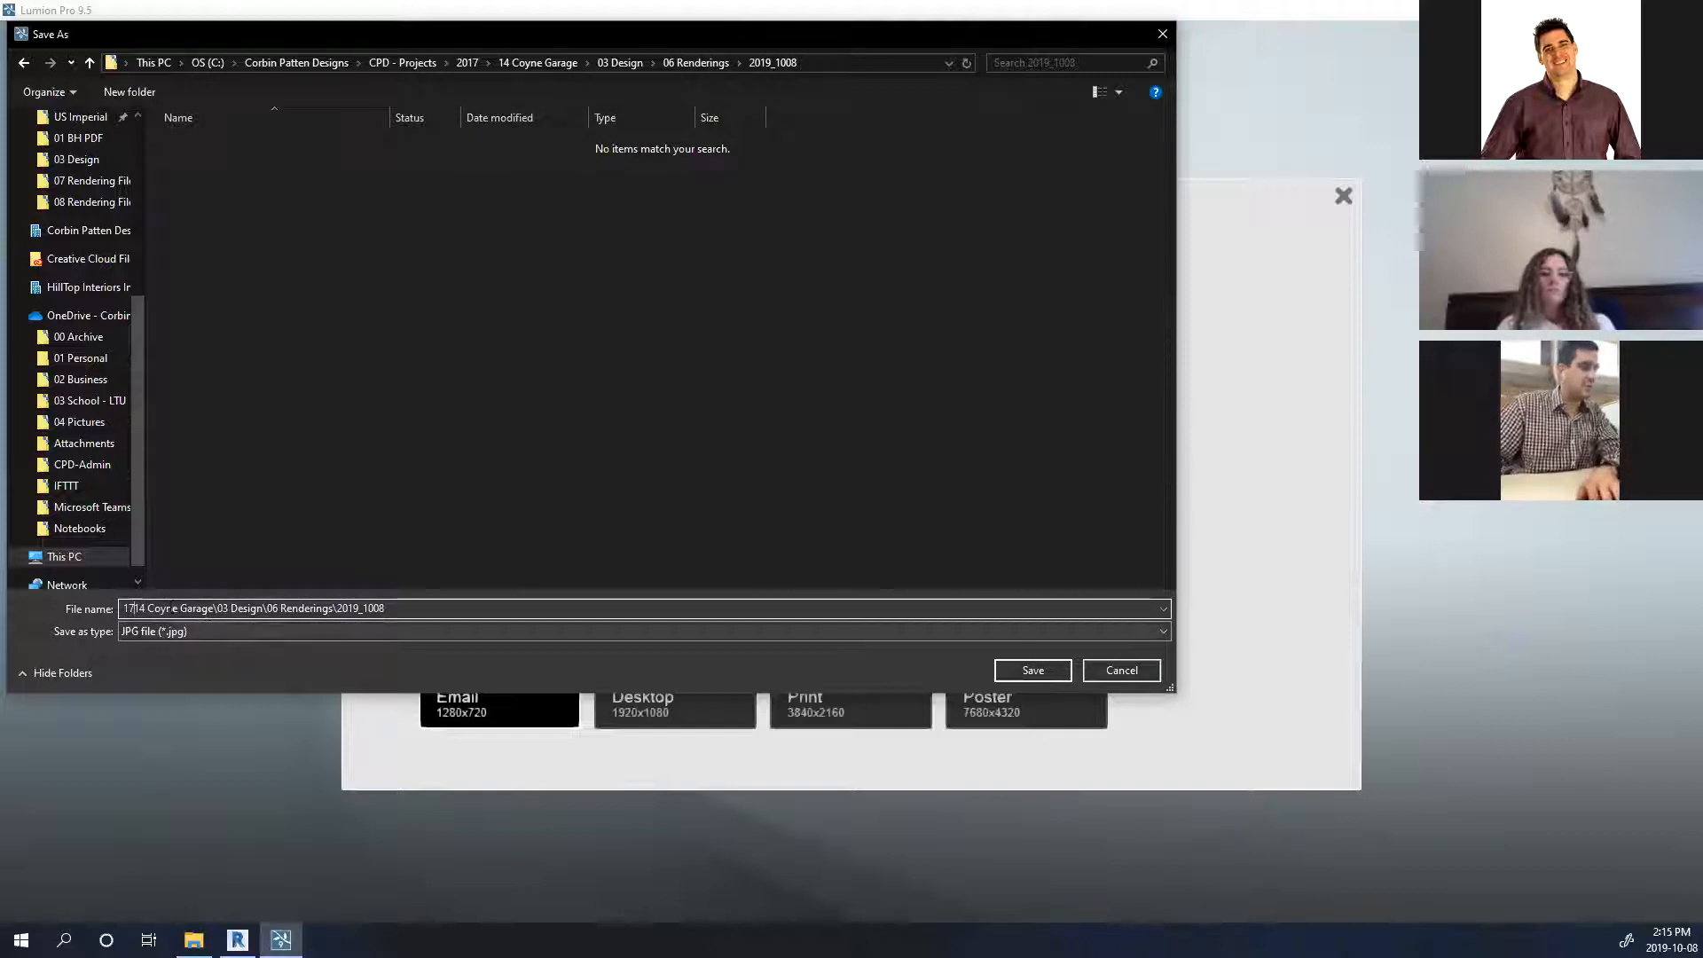
left_click_drag(216, 608, 287, 618)
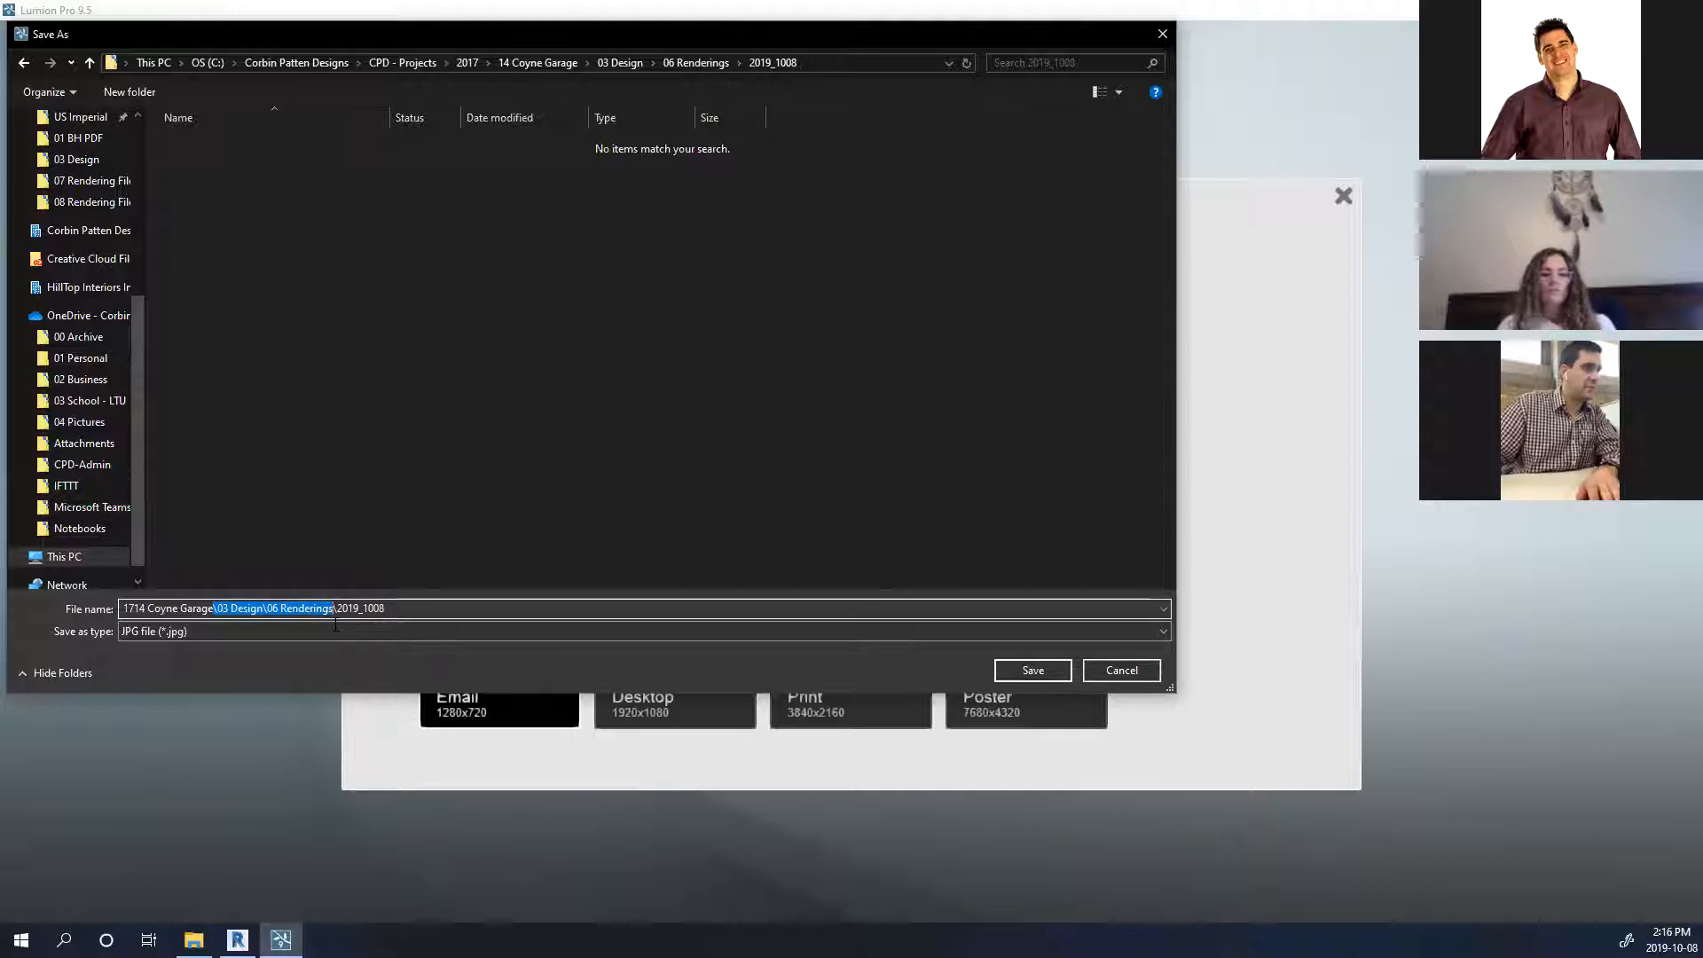
left_click_drag(341, 624, 334, 628)
key("BackSpace")
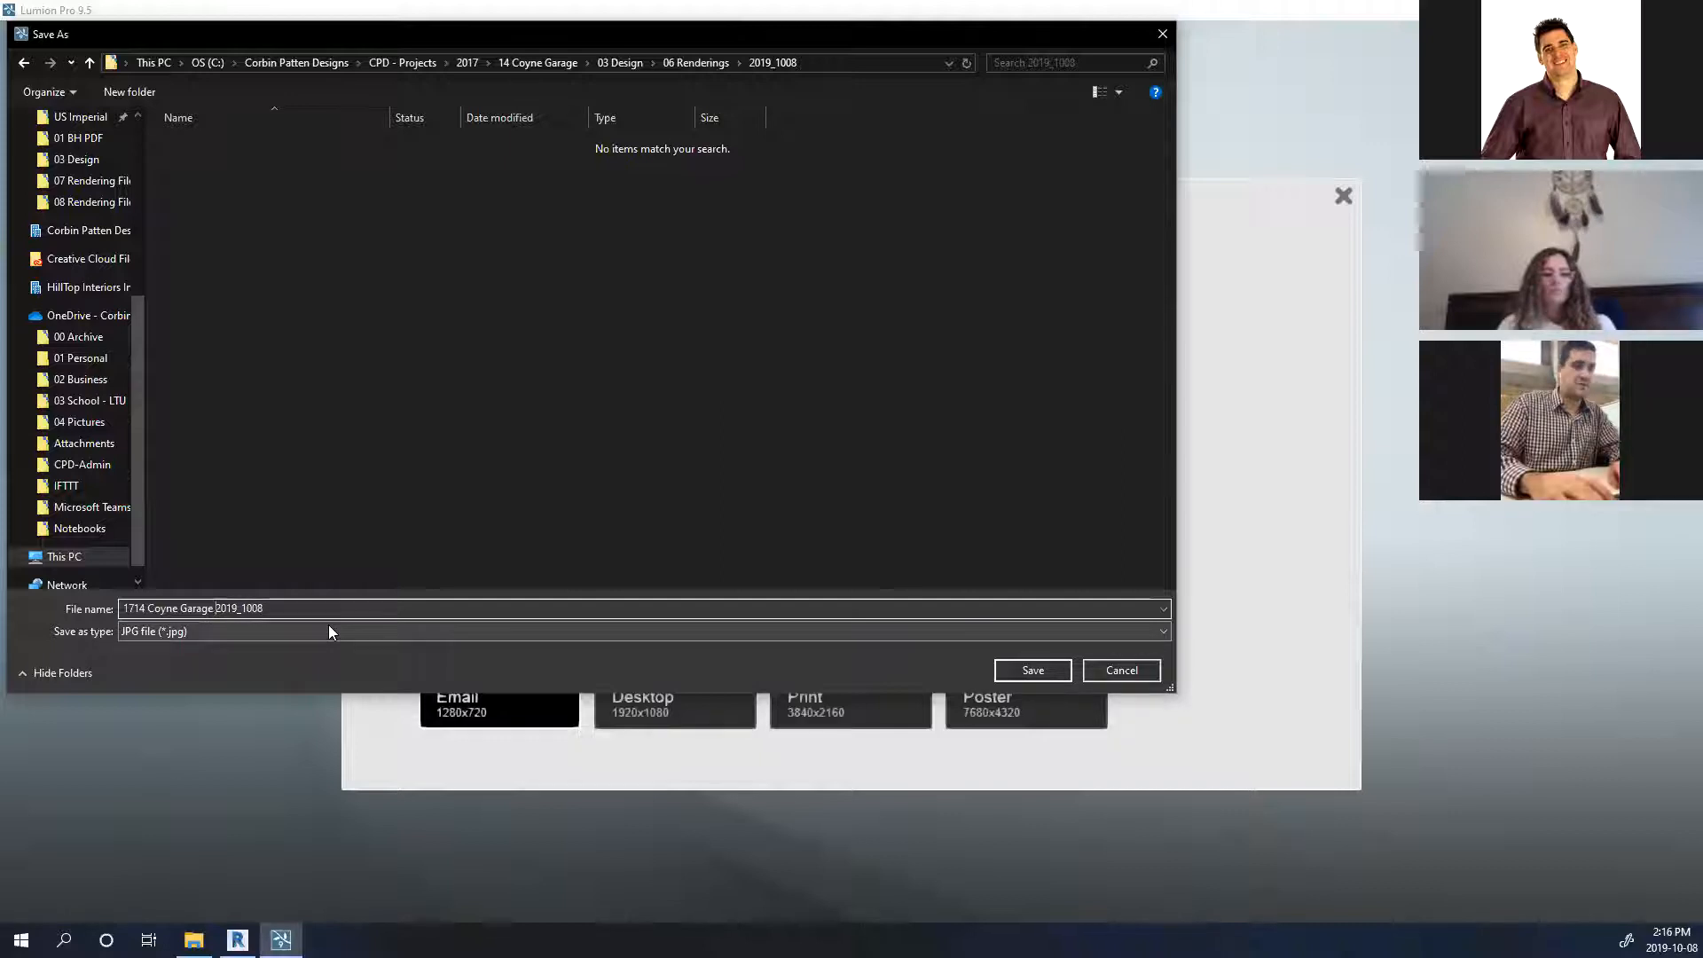
left_click(1034, 671)
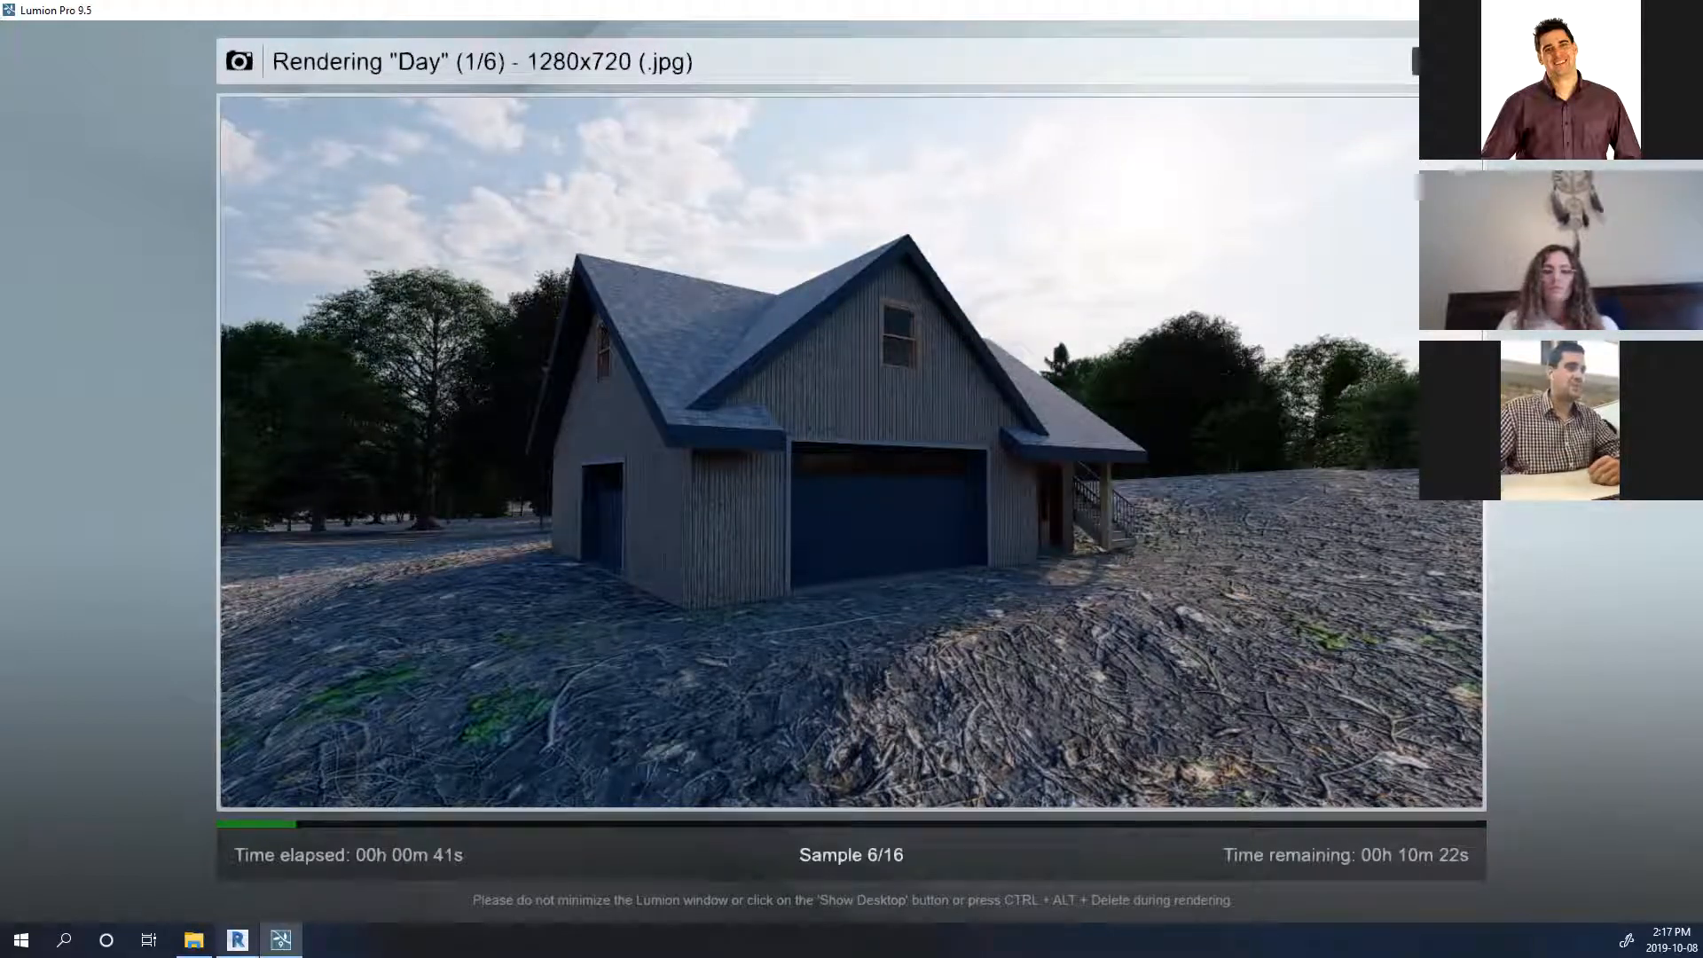
mouse_move(237, 941)
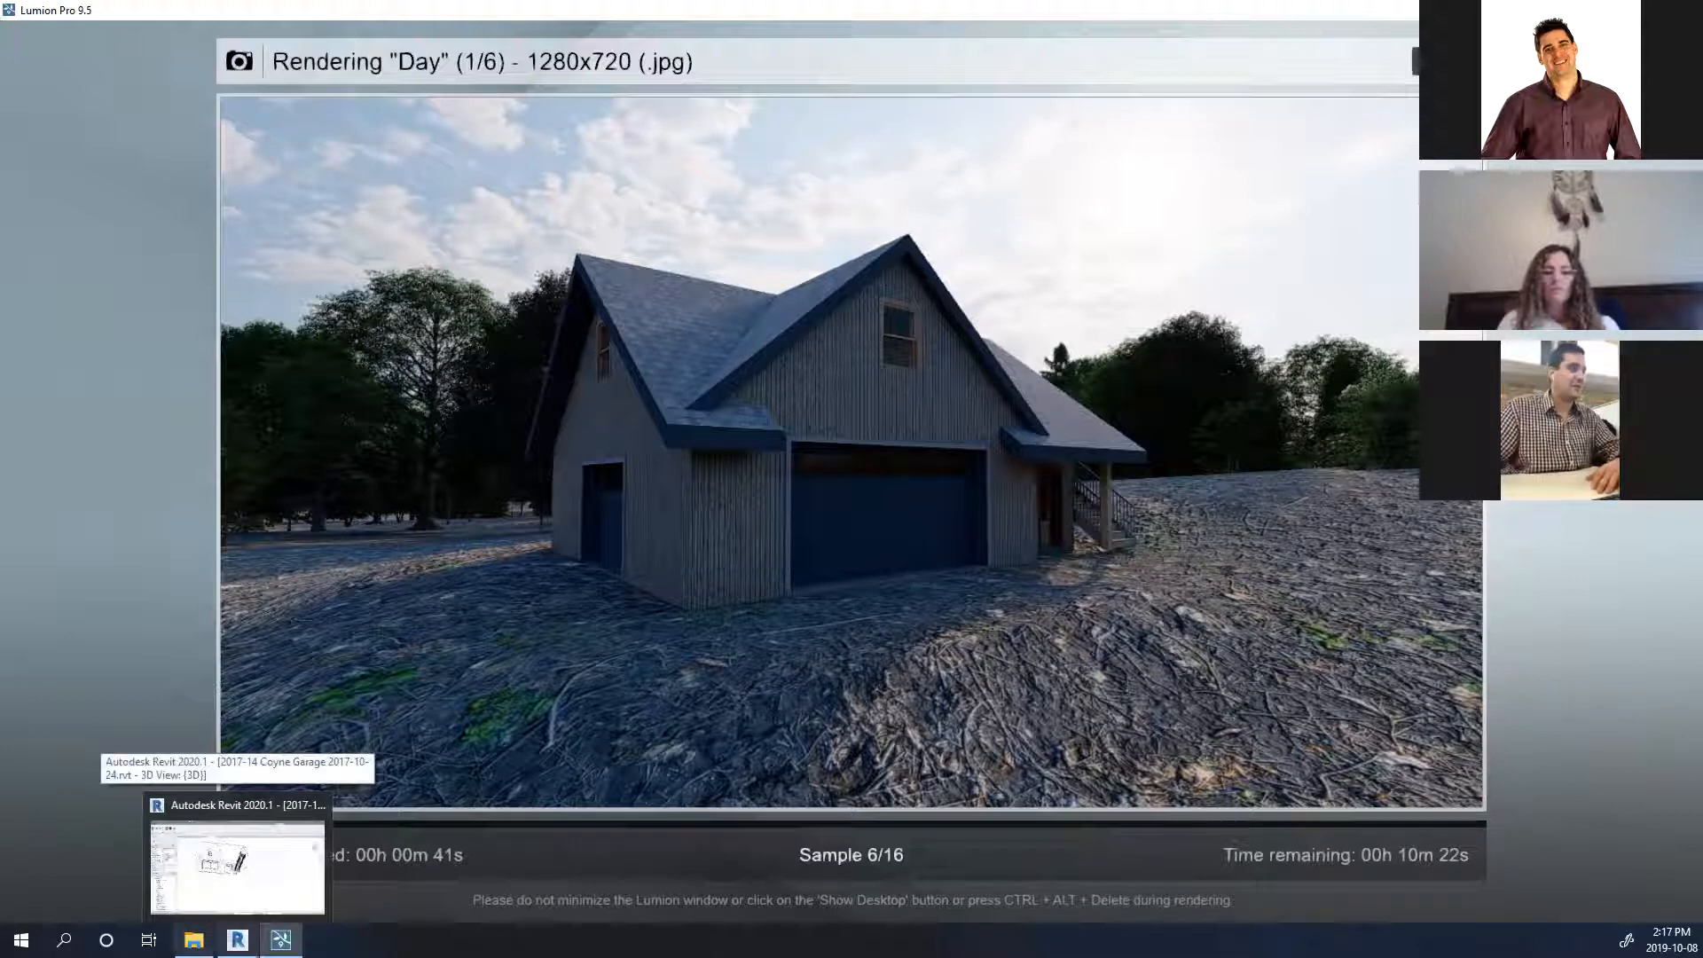